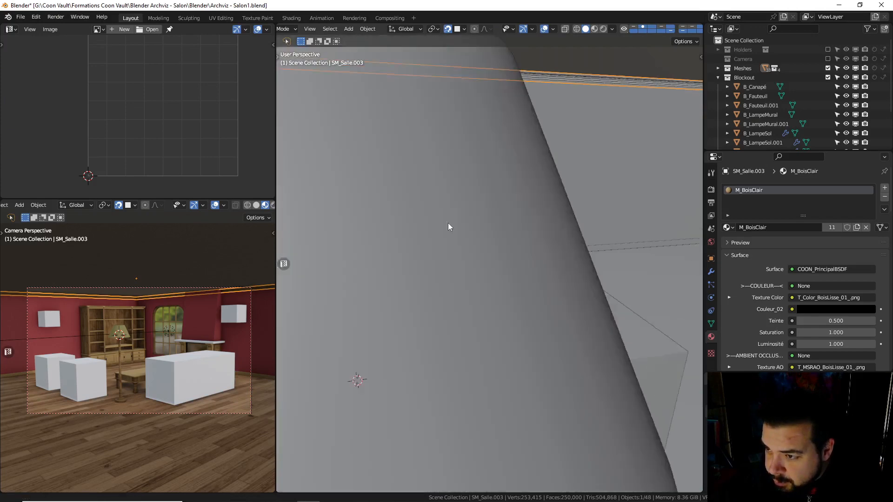
Add a centred loop cut across the ceiling moulding above the fireplace wall and flatten it along Y with a scale of 0
{"action": "scroll", "coordinate": [448, 222], "scroll_direction": "up", "scroll_amount": 1}
{"action": "scroll", "coordinate": [512, 287], "scroll_direction": "up", "scroll_amount": 2}
{"action": "key", "text": "Tab"}
{"action": "key", "text": "a"}
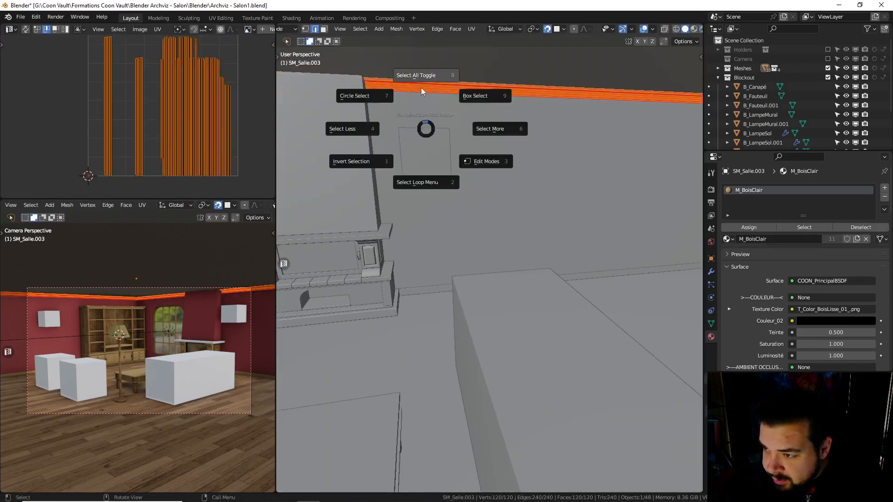
{"action": "left_click", "coordinate": [421, 88]}
{"action": "key", "text": "ctrl+r"}
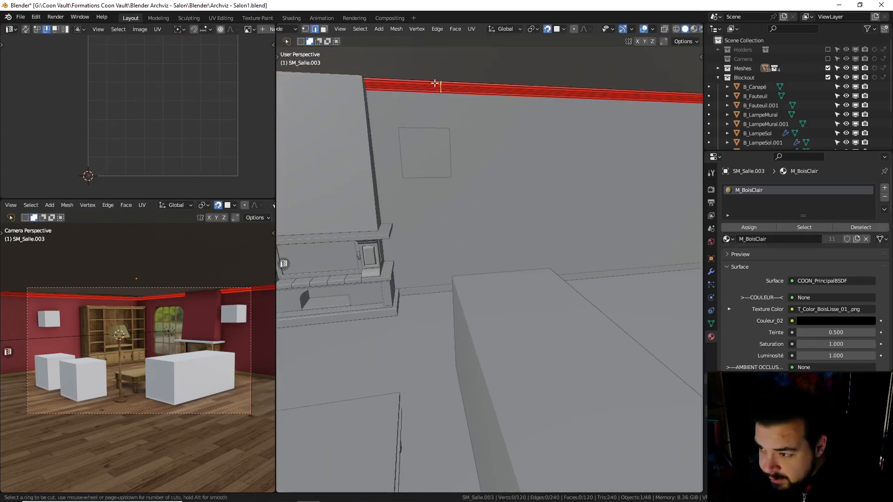
{"action": "left_click", "coordinate": [434, 82]}
{"action": "right_click", "coordinate": [434, 83]}
{"action": "key", "text": "s"}
{"action": "key", "text": "x"}
{"action": "key", "text": "y"}
{"action": "key", "text": "0"}
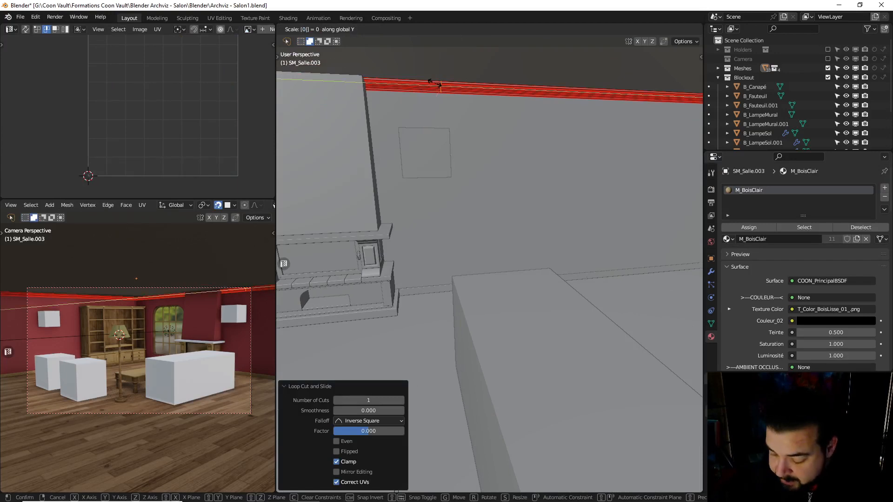
{"action": "key", "text": "Return"}
Move the new loop about 0.82 m along Y so it lines up with one side of the chimney
{"action": "middle_click_drag", "start_coordinate": [538, 70], "coordinate": [470, 81]}
{"action": "key", "text": "g"}
{"action": "key", "text": "y"}
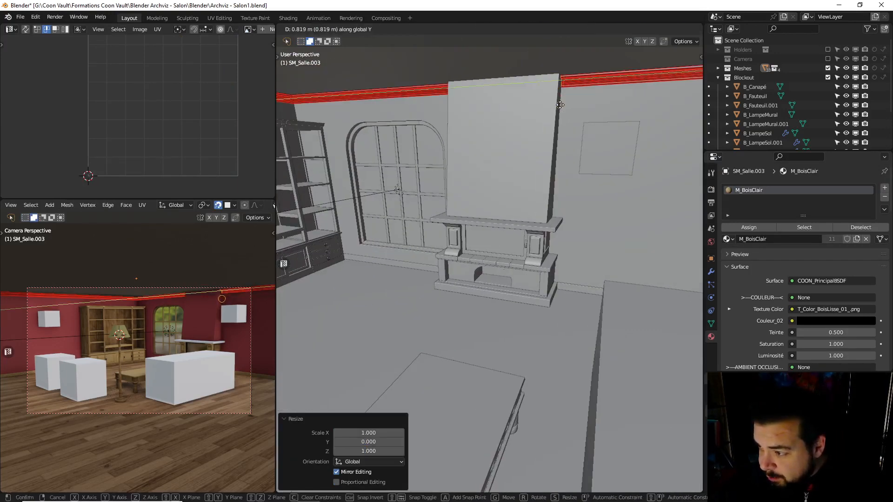
{"action": "left_click", "coordinate": [560, 106]}
Add a second loop cut to the moulding on the window side of the chimney and flatten it along Y with a scale of 0
{"action": "middle_click_drag", "start_coordinate": [454, 120], "coordinate": [526, 139]}
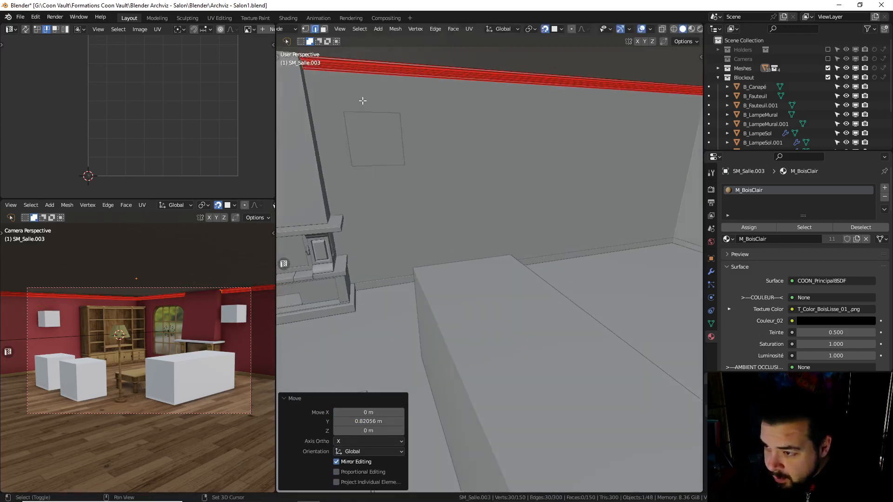
{"action": "middle_click_drag", "start_coordinate": [335, 100], "coordinate": [515, 175], "text": "shift"}
{"action": "key", "text": "ctrl+r"}
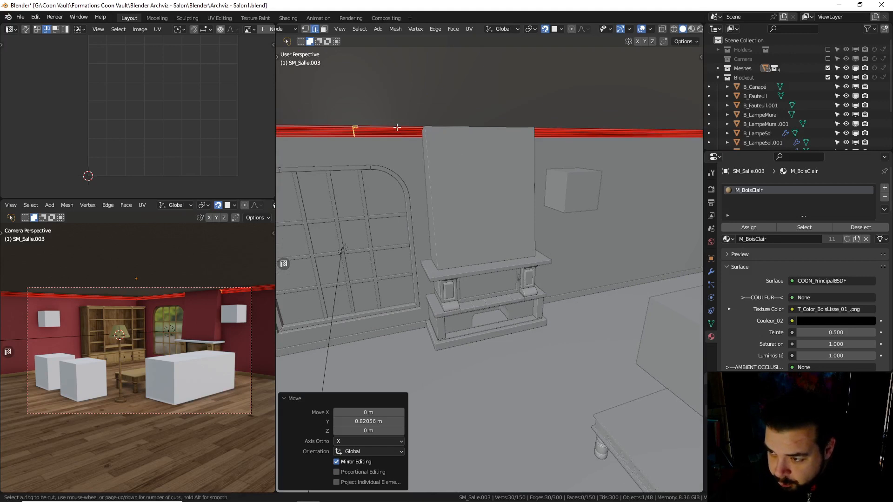
{"action": "left_click", "coordinate": [398, 127]}
{"action": "right_click", "coordinate": [398, 127]}
{"action": "type", "text": "sy"}
{"action": "type", "text": "0"}
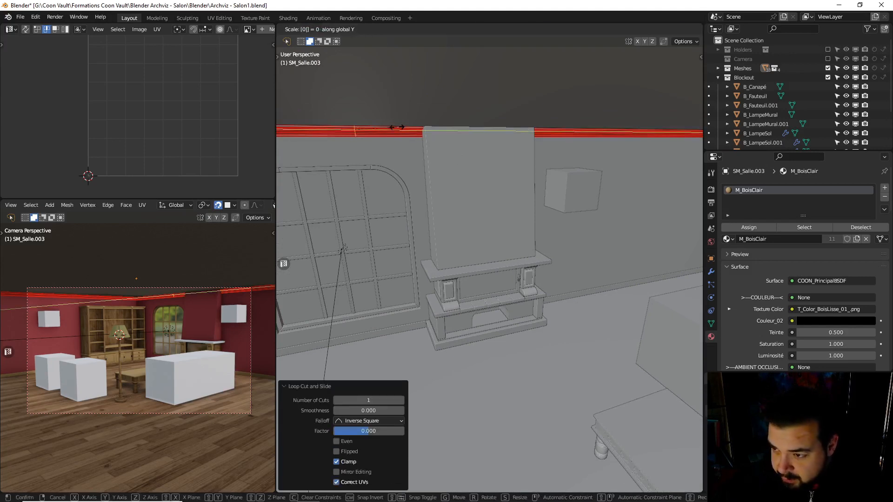
{"action": "key", "text": "Return"}
Move the second loop along Y to the window-side edge of the chimney
{"action": "key", "text": "g"}
{"action": "key", "text": "y"}
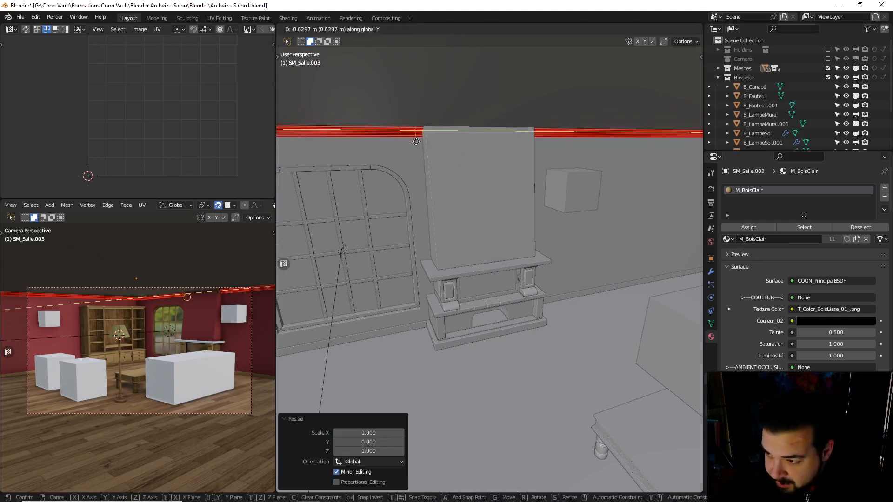
{"action": "left_click", "coordinate": [424, 148]}
Isolate the moulding in local view and delete the loop of faces between the two cuts at the chimney
{"action": "key", "text": "KP_Divide"}
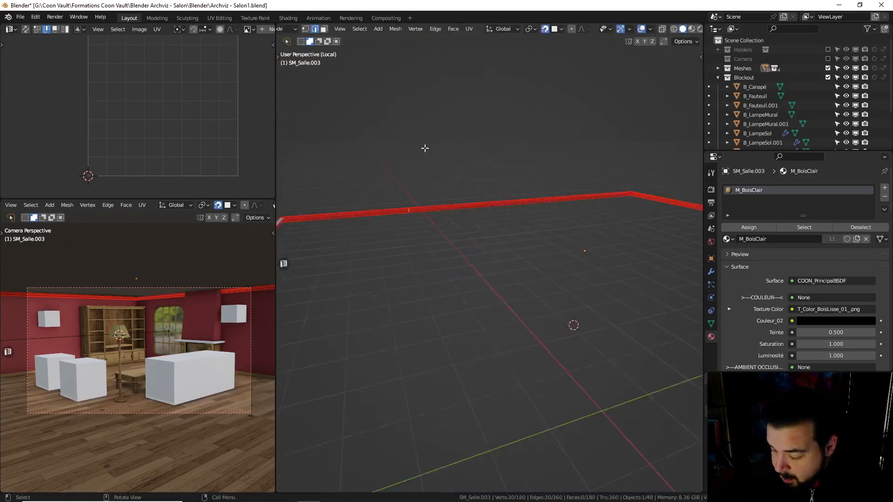
{"action": "scroll", "coordinate": [412, 165], "scroll_direction": "up", "scroll_amount": 4}
{"action": "left_click", "coordinate": [324, 29]}
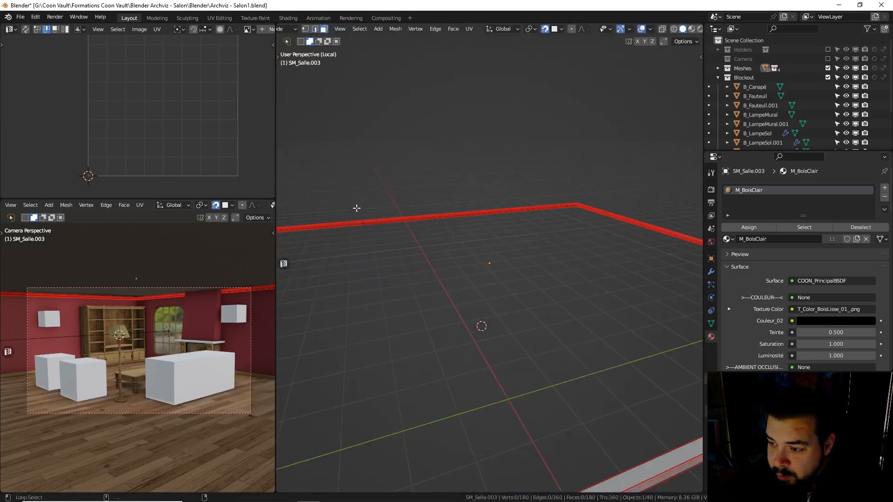
{"action": "left_click", "coordinate": [385, 219], "text": "alt"}
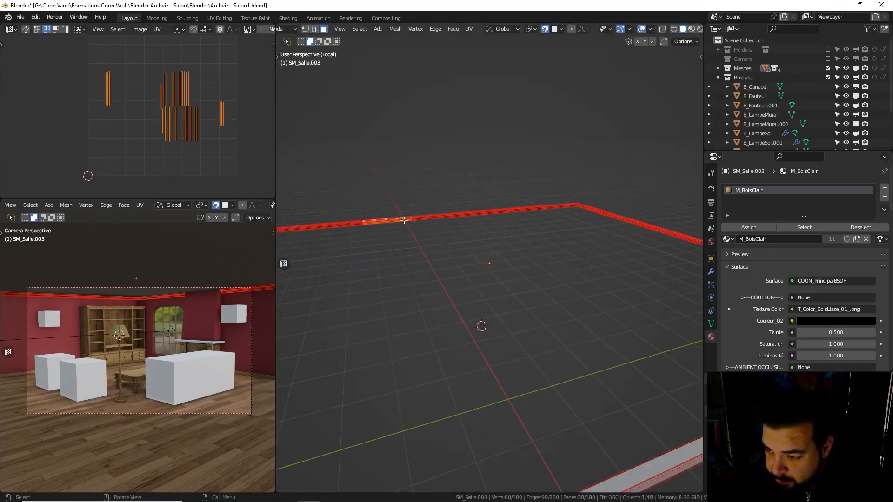
{"action": "key", "text": "x"}
{"action": "left_click", "coordinate": [484, 163]}
Add a loop cut along the top face at the moulding's open end, sliding it to a profile corner at a factor of about -0.656
{"action": "middle_click_drag", "start_coordinate": [373, 183], "coordinate": [360, 81]}
{"action": "left_click", "coordinate": [318, 29]}
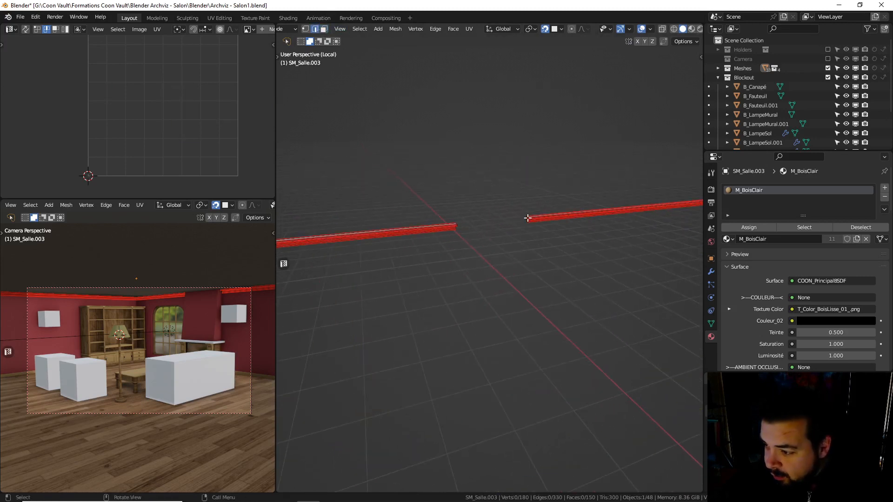
{"action": "key", "text": "KP_Decimal"}
{"action": "middle_click_drag", "start_coordinate": [470, 298], "coordinate": [552, 304]}
{"action": "scroll", "coordinate": [526, 306], "scroll_direction": "down", "scroll_amount": 2}
{"action": "middle_click_drag", "start_coordinate": [515, 307], "coordinate": [490, 238], "text": "shift"}
{"action": "scroll", "coordinate": [511, 271], "scroll_direction": "up", "scroll_amount": 2}
{"action": "scroll", "coordinate": [507, 270], "scroll_direction": "up", "scroll_amount": 4}
{"action": "key", "text": "ctrl+r"}
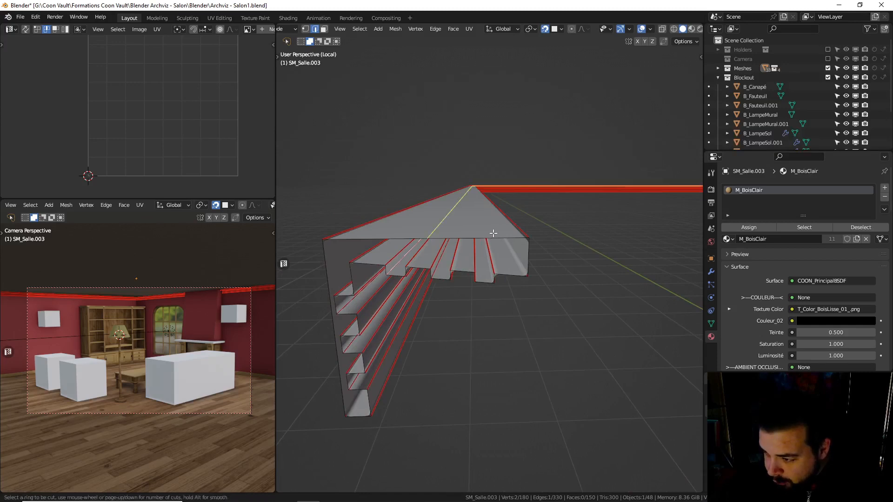
{"action": "left_click", "coordinate": [493, 233]}
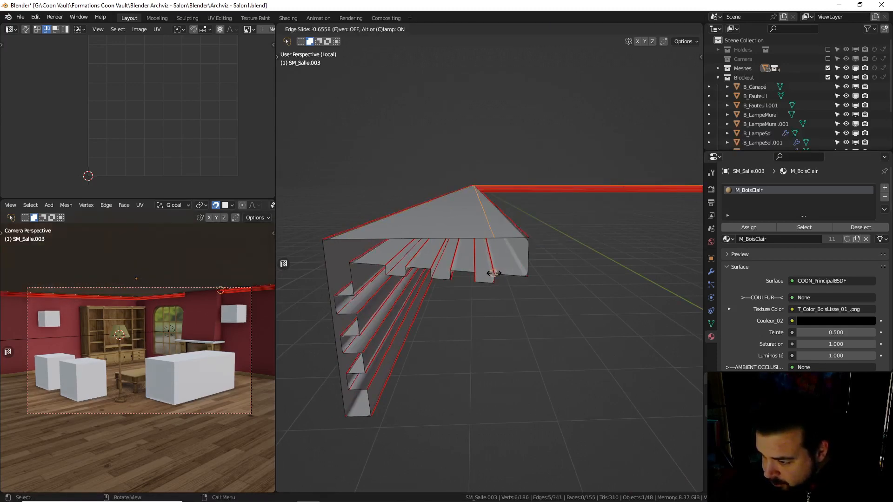
{"action": "left_click", "coordinate": [493, 273]}
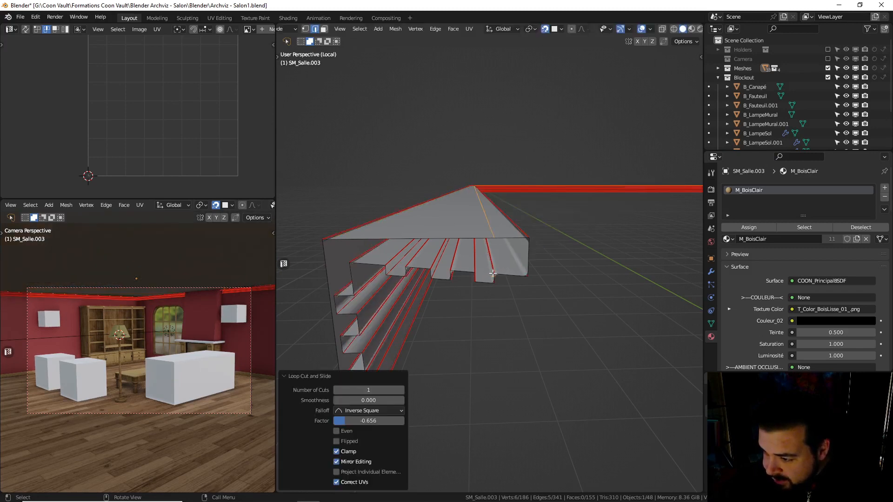
{"action": "key", "text": "ctrl+r"}
{"action": "left_click", "coordinate": [475, 254]}
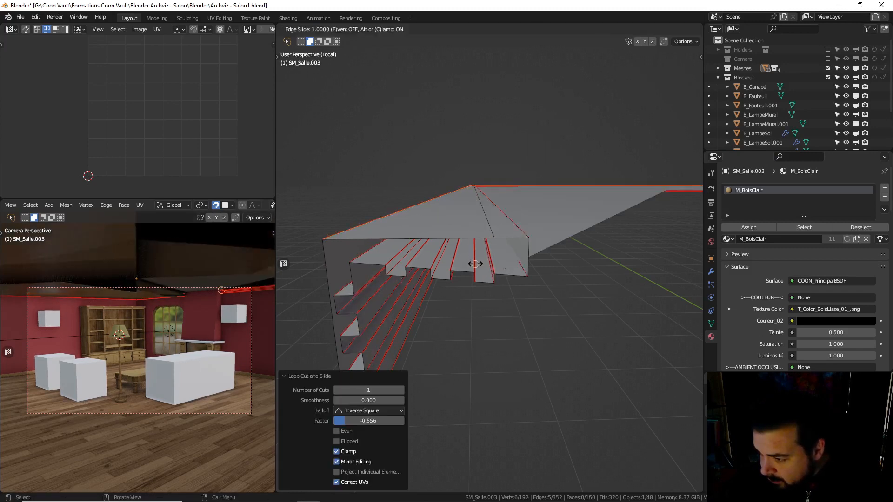
{"action": "right_click", "coordinate": [482, 256]}
Set the snapping target to Vertex
{"action": "left_click", "coordinate": [545, 29]}
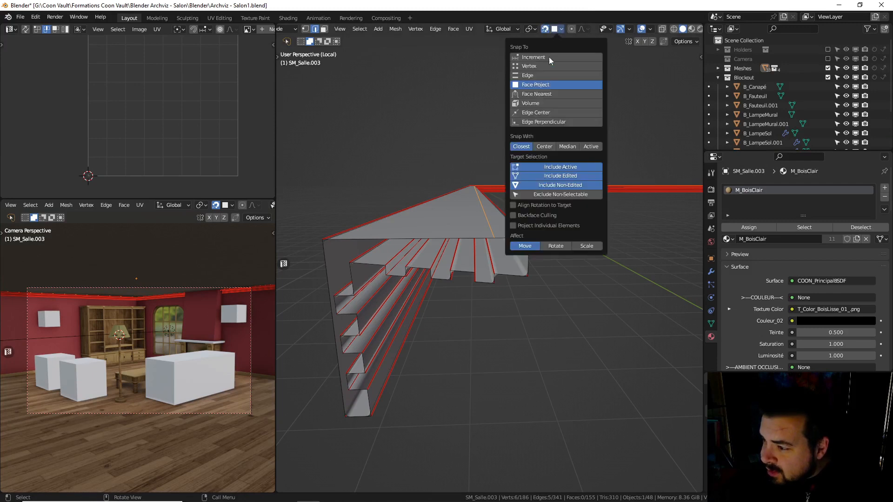
{"action": "left_click", "coordinate": [542, 66]}
Try a second loop cut on the moulding's top face with a slide factor of about -0.373
{"action": "key", "text": "ctrl+r"}
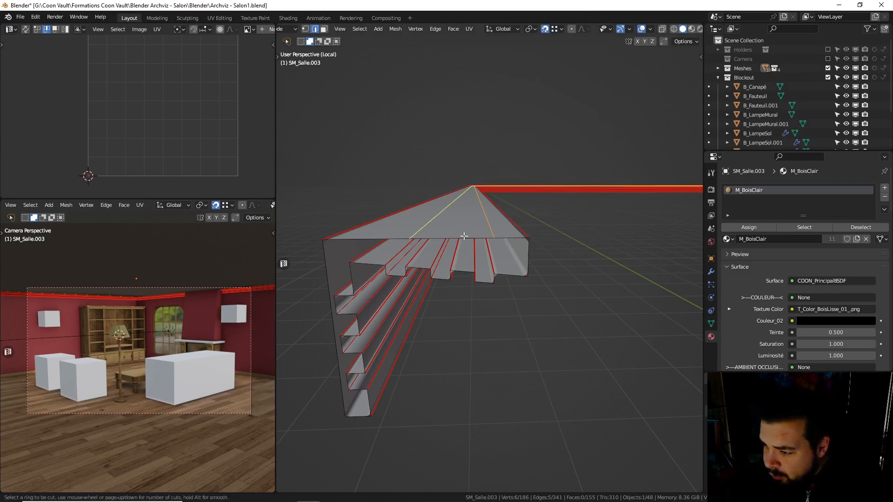
{"action": "left_click", "coordinate": [464, 236]}
{"action": "left_click", "coordinate": [468, 241]}
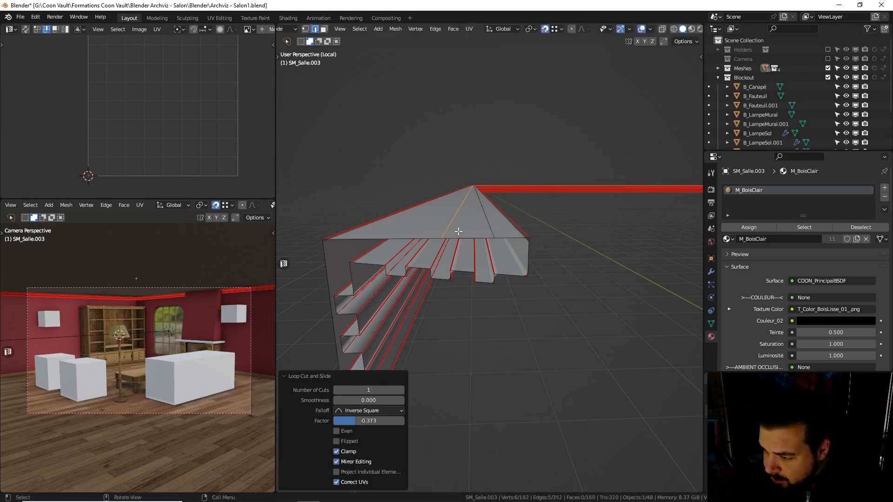
{"action": "mouse_move", "coordinate": [455, 232]}
{"action": "middle_mouse_down"}
{"action": "mouse_move", "coordinate": [464, 231]}
{"action": "mouse_move", "coordinate": [457, 237]}
{"action": "middle_mouse_up"}
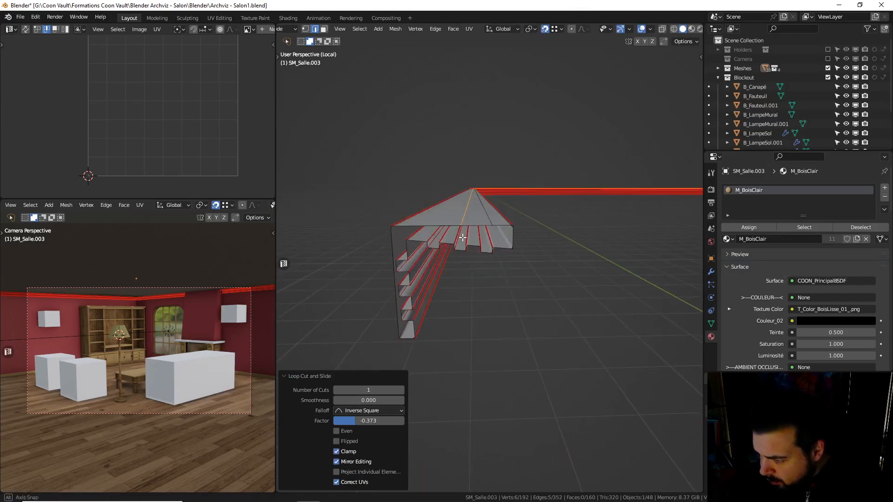
{"action": "scroll", "coordinate": [460, 235], "scroll_direction": "up", "scroll_amount": 2}
{"action": "key", "text": "ctrl+z"}
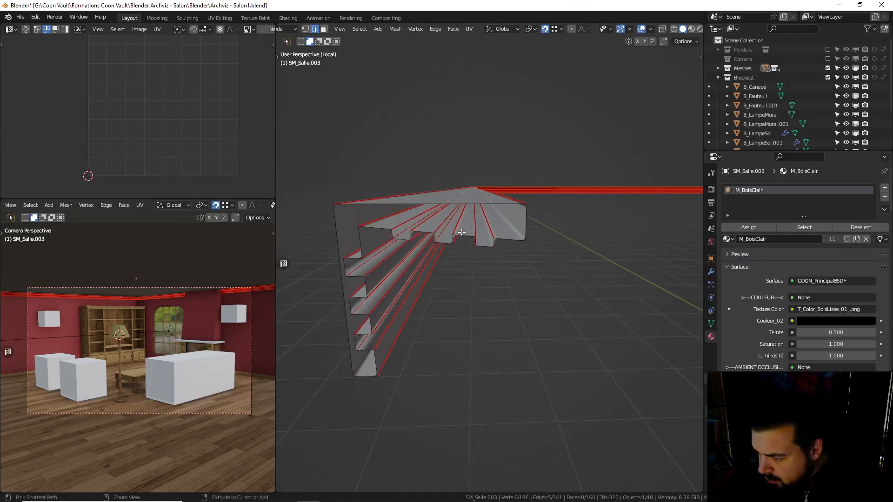
Add two loop cuts along the moulding's top face, sliding them to the profile corners at factors of about -0.763 and -0.663
{"action": "middle_click_drag", "start_coordinate": [462, 233], "coordinate": [407, 229]}
{"action": "key", "text": "ctrl+r"}
{"action": "left_click", "coordinate": [405, 246]}
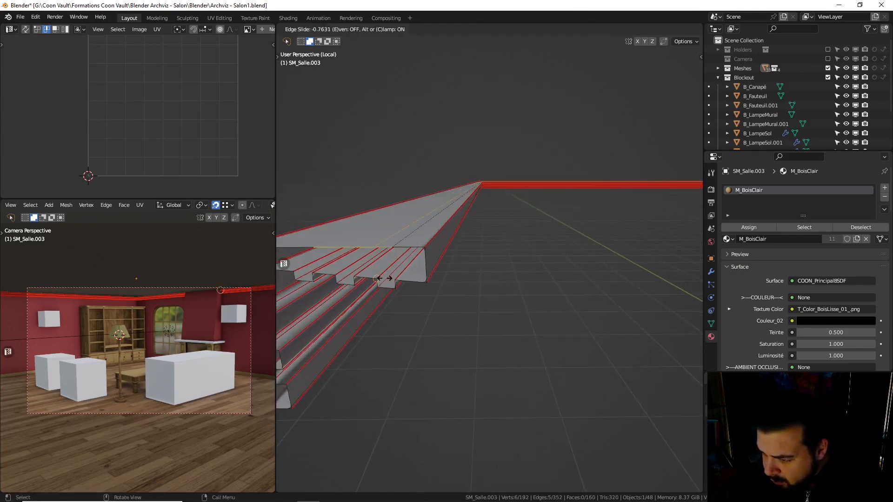
{"action": "left_click", "coordinate": [376, 278]}
{"action": "middle_click_drag", "start_coordinate": [384, 261], "coordinate": [481, 272]}
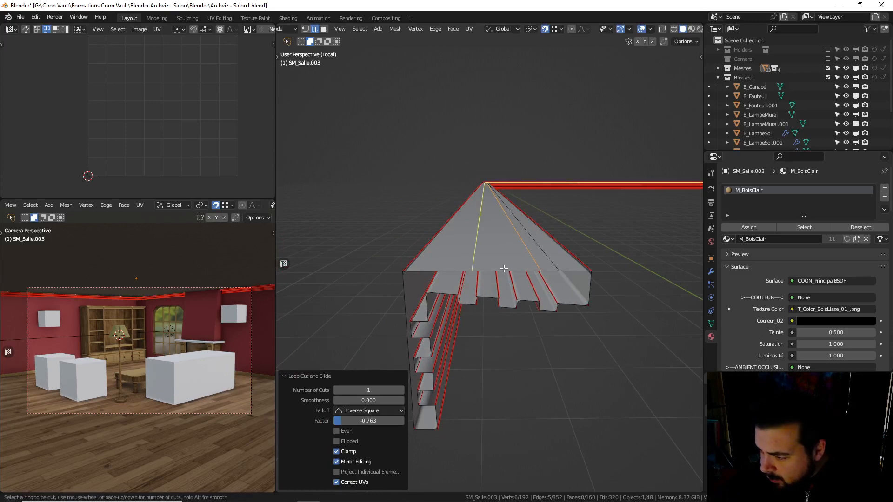
{"action": "left_click", "coordinate": [504, 268]}
{"action": "left_click", "coordinate": [517, 300]}
Add two more top-face loop cuts aligned with the following profile corners, at slide factors of about -0.677 and -0.516
{"action": "key", "text": "ctrl+r"}
{"action": "left_click", "coordinate": [495, 270]}
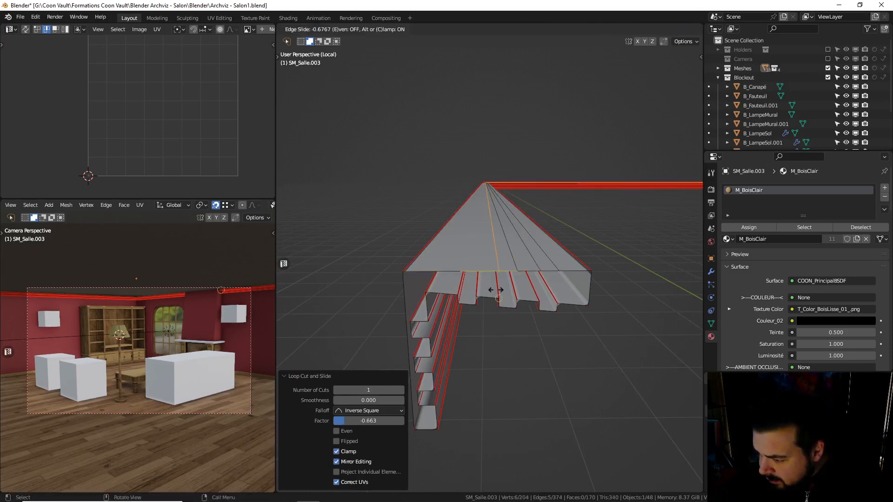
{"action": "left_click", "coordinate": [496, 292]}
{"action": "key", "text": "ctrl+r"}
{"action": "left_click", "coordinate": [465, 258]}
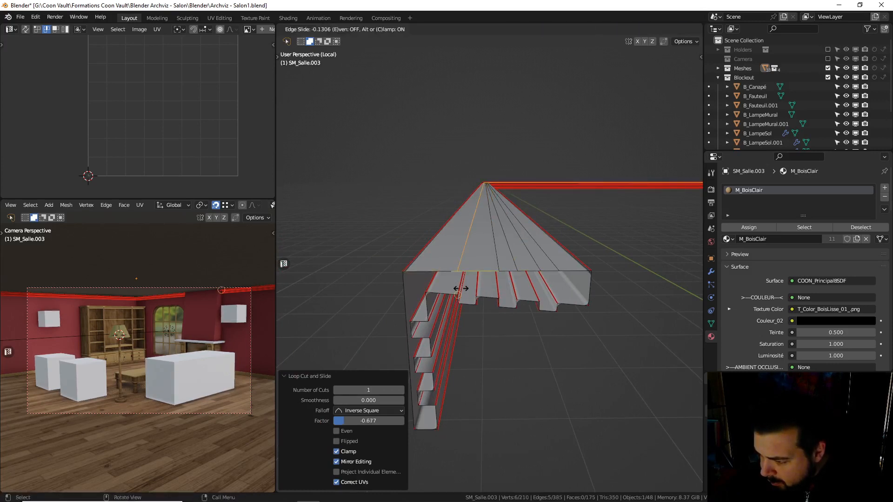
{"action": "left_click", "coordinate": [460, 288]}
Finish the top-face divisions with two loop cuts towards the moulding's wall side, at slide factors of about -0.491 and 0.197
{"action": "key", "text": "ctrl+r"}
{"action": "left_click", "coordinate": [459, 271]}
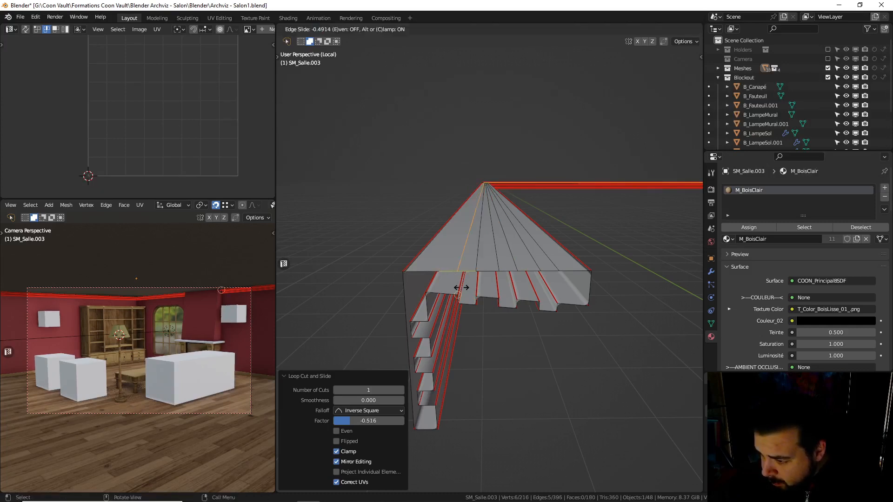
{"action": "left_click", "coordinate": [461, 288]}
{"action": "key", "text": "ctrl+r"}
{"action": "left_click", "coordinate": [428, 282]}
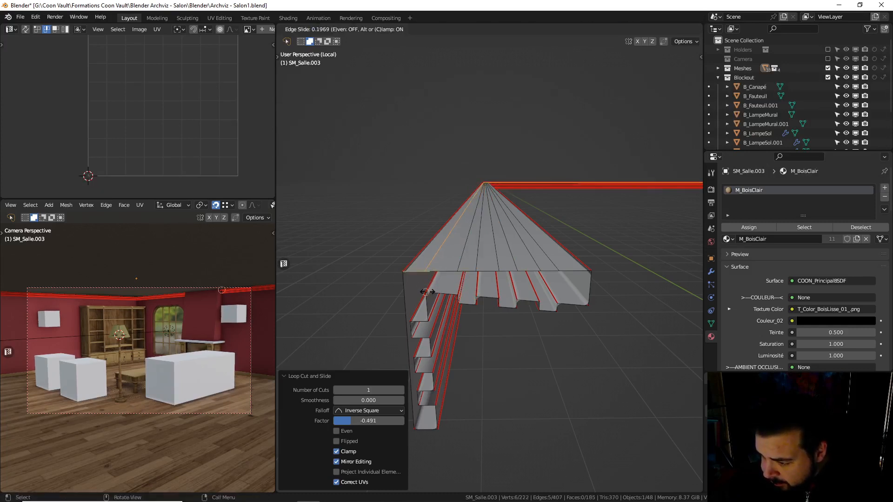
{"action": "left_click", "coordinate": [426, 293]}
Try loop cuts near the upper corner of the moulding's vertical back face
{"action": "middle_click_drag", "start_coordinate": [426, 297], "coordinate": [470, 247], "text": "shift"}
{"action": "key", "text": "ctrl+r"}
{"action": "left_click", "coordinate": [491, 181]}
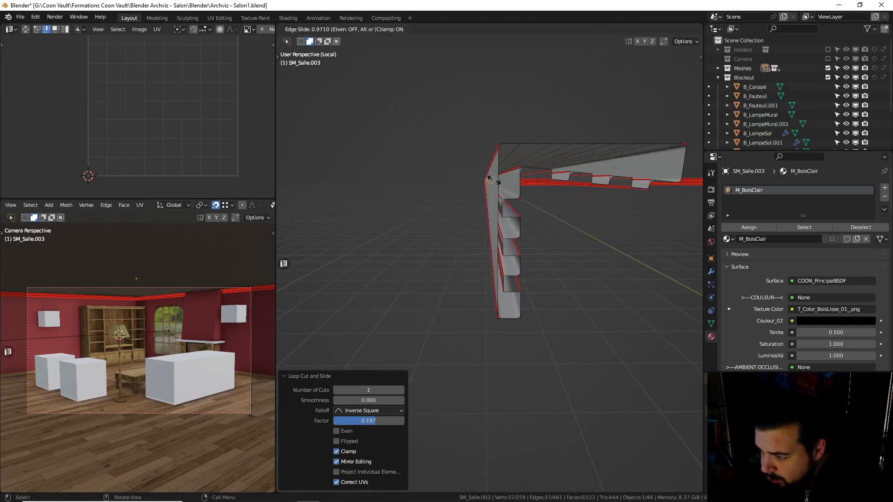
{"action": "right_click", "coordinate": [500, 184]}
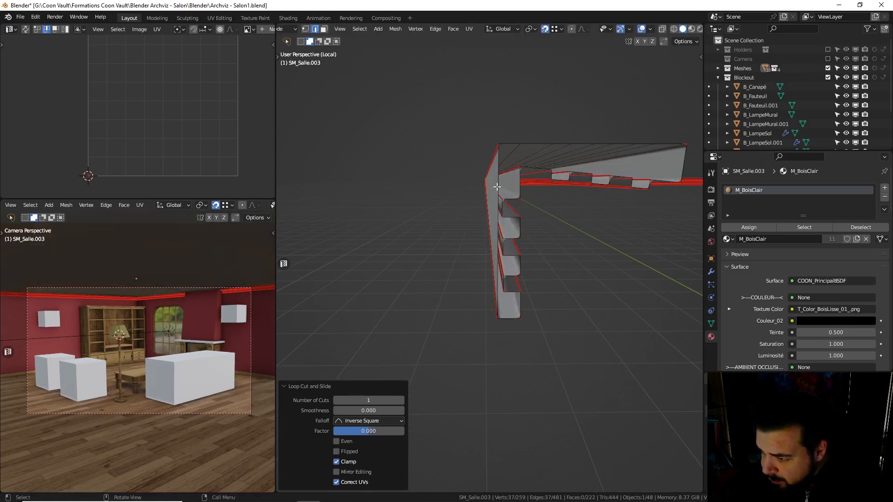
{"action": "key", "text": "ctrl+z"}
{"action": "key", "text": "ctrl+r"}
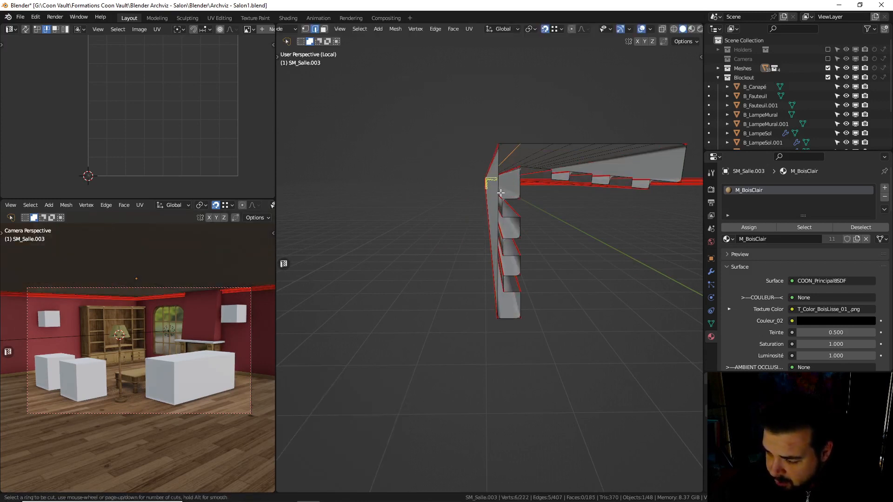
{"action": "left_click", "coordinate": [501, 192]}
{"action": "left_click", "coordinate": [501, 197]}
{"action": "key", "text": "ctrl+z"}
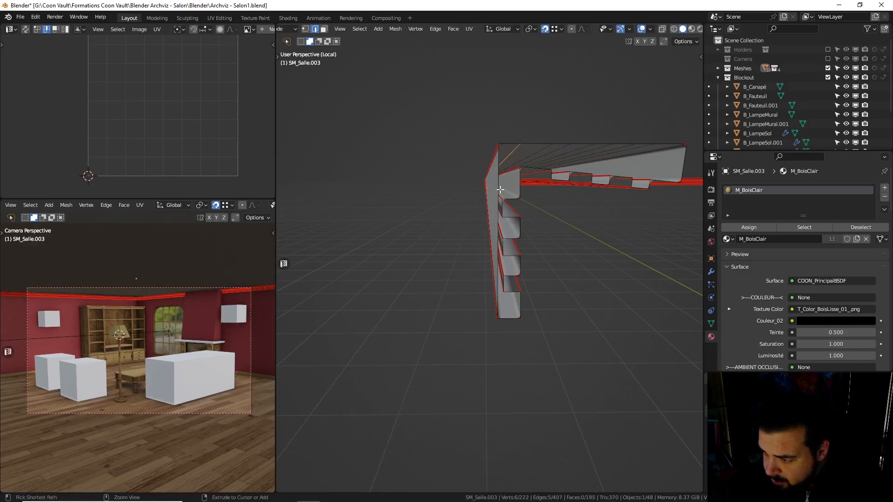
Add a centred loop cut along the moulding's vertical back face and flatten it along Z with a scale of 0
{"action": "key", "text": "ctrl+r"}
{"action": "left_click", "coordinate": [499, 189]}
{"action": "right_click", "coordinate": [498, 189]}
{"action": "key", "text": "s"}
{"action": "key", "text": "z"}
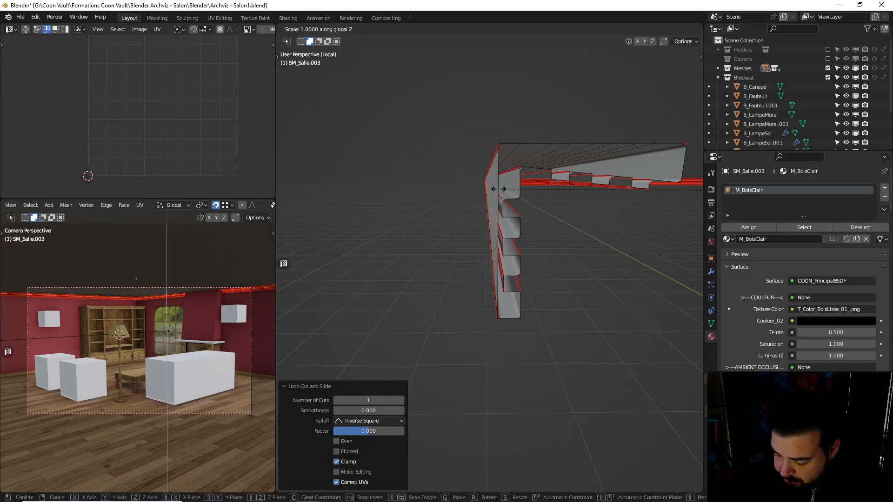
{"action": "key", "text": "0"}
{"action": "key", "text": "Return"}
Move the flattened loop up about 0.038 m along Z to the nearby profile corner
{"action": "key", "text": "g"}
{"action": "key", "text": "z"}
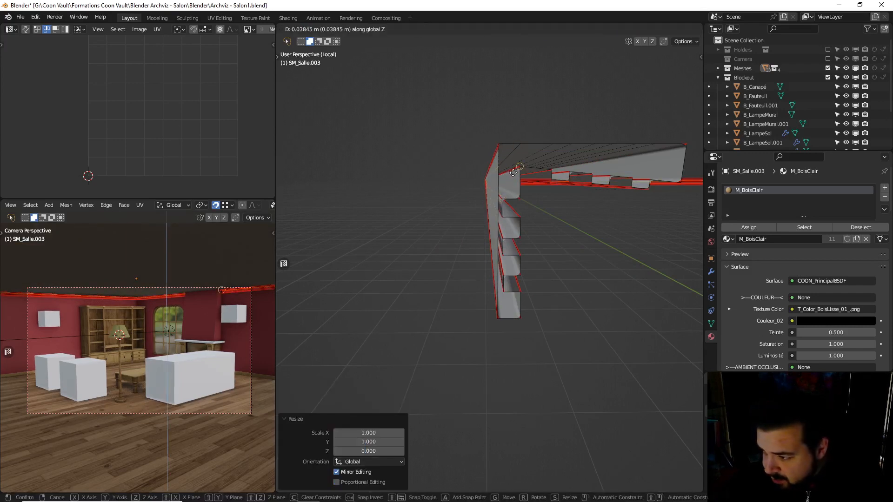
{"action": "left_click", "coordinate": [515, 169]}
Add two loop cuts lower on the vertical back face, sliding them to the profile corners, the second at a factor of about 0.72
{"action": "key", "text": "ctrl+r"}
{"action": "left_click", "coordinate": [497, 207]}
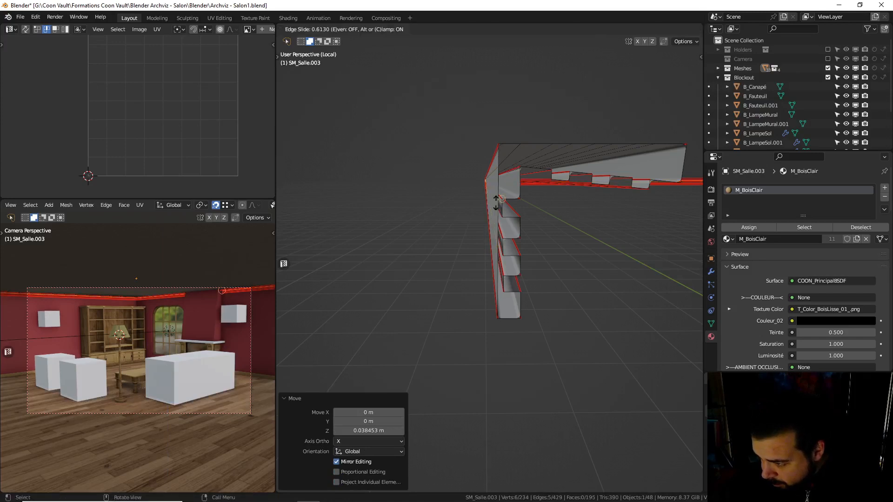
{"action": "left_click", "coordinate": [495, 209]}
{"action": "key", "text": "ctrl+r"}
{"action": "left_click", "coordinate": [499, 212]}
{"action": "left_click", "coordinate": [498, 222]}
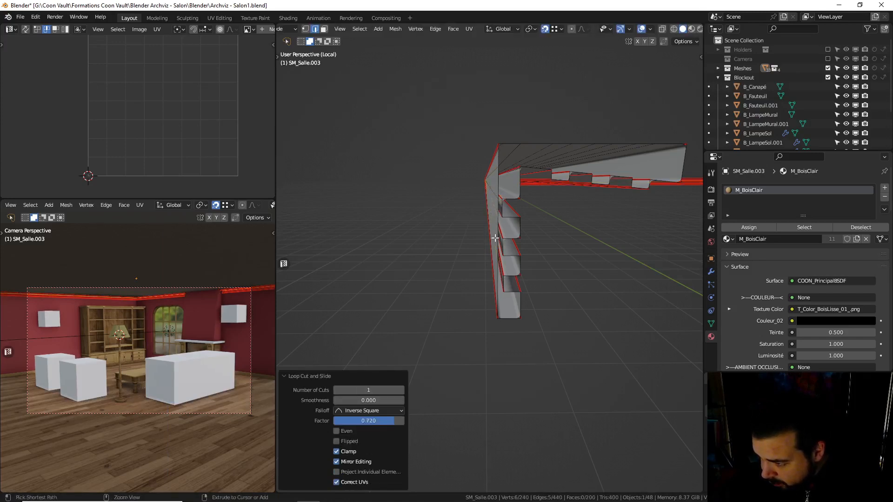
Add another loop cut on the moulding's vertical back face, sliding it to the next profile corner at a factor of about 0.605
{"action": "key", "text": "ctrl+r"}
{"action": "left_click", "coordinate": [494, 237]}
{"action": "left_click", "coordinate": [495, 240]}
{"action": "key", "text": "ctrl+r"}
{"action": "left_click", "coordinate": [493, 250]}
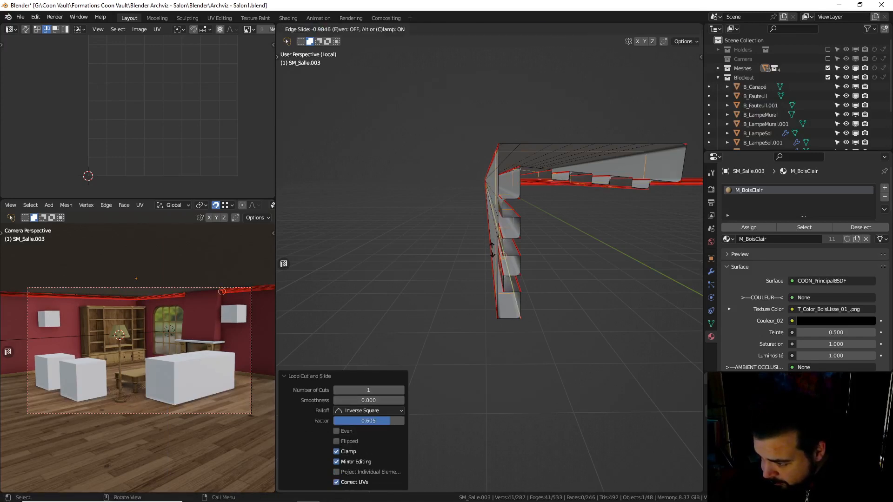
{"action": "right_click", "coordinate": [493, 250]}
{"action": "key", "text": "ctrl+z"}
{"action": "key", "text": "ctrl+r"}
{"action": "left_click", "coordinate": [493, 249]}
{"action": "right_click", "coordinate": [493, 248]}
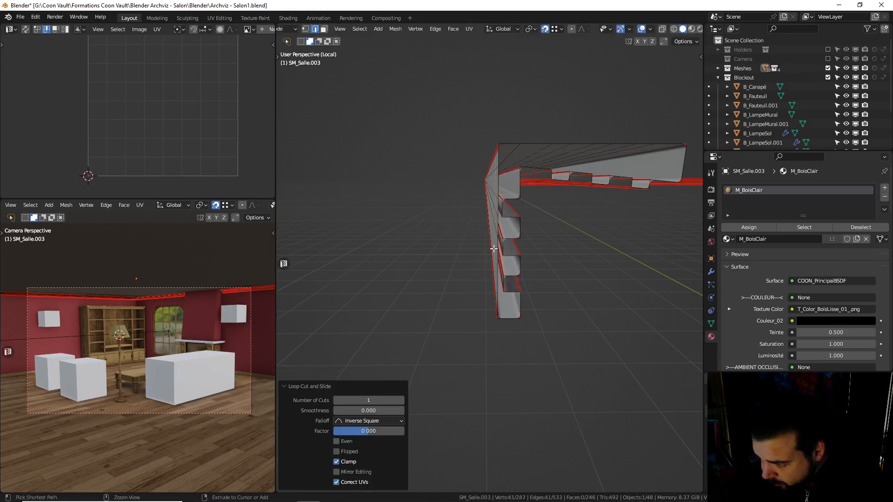
{"action": "key", "text": "ctrl+z"}
Add two loop cuts further down the vertical back face, aligned with the dentil corners at factors of about 0.594 and 0.382
{"action": "key", "text": "ctrl+r"}
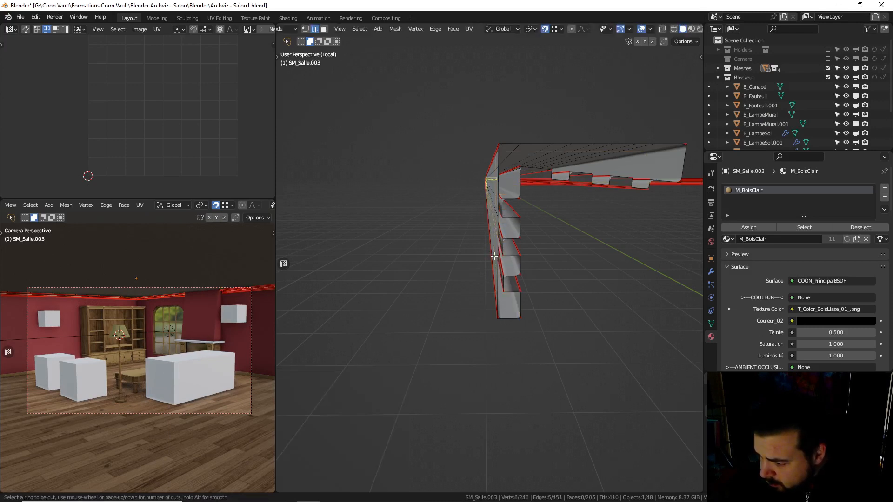
{"action": "left_click", "coordinate": [494, 255]}
{"action": "left_click", "coordinate": [510, 254]}
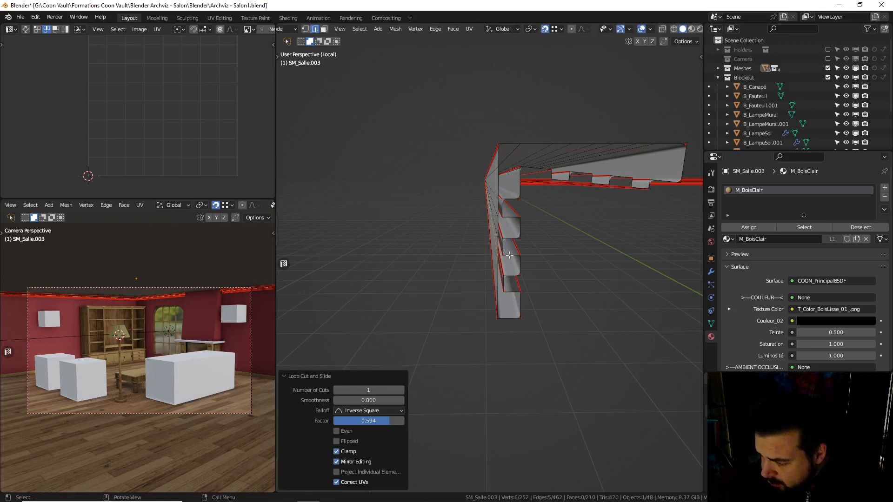
{"action": "mouse_move", "coordinate": [510, 255]}
{"action": "middle_mouse_down"}
{"action": "mouse_move", "coordinate": [550, 253]}
{"action": "mouse_move", "coordinate": [495, 260]}
{"action": "middle_mouse_up"}
{"action": "key", "text": "ctrl+r"}
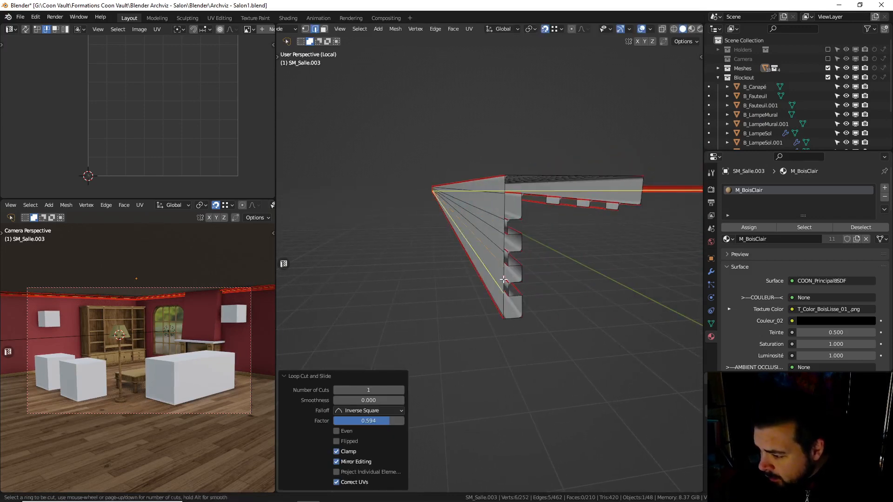
{"action": "left_click", "coordinate": [507, 277]}
{"action": "left_click", "coordinate": [505, 290]}
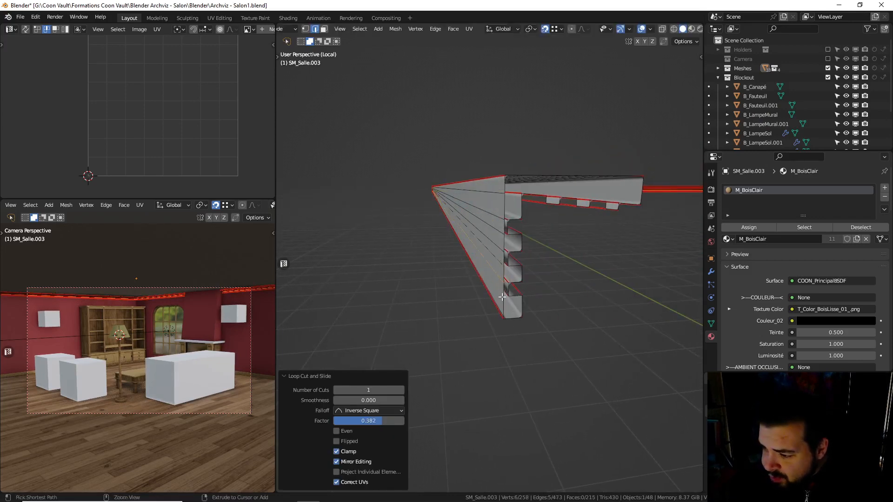
Add two more loop cuts near the vertical back face's lower end, at factors of about 0.263 and 0.48
{"action": "key", "text": "ctrl+r"}
{"action": "left_click", "coordinate": [503, 297]}
{"action": "left_click", "coordinate": [506, 298]}
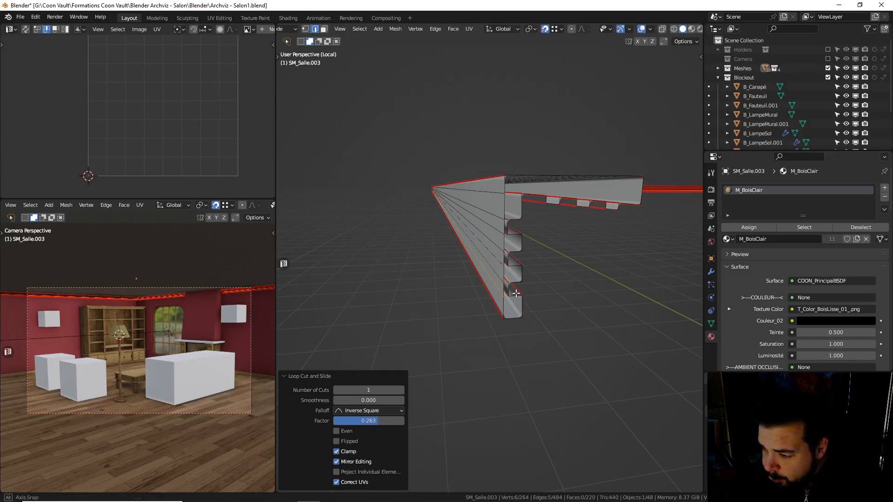
{"action": "key", "text": "ctrl+r"}
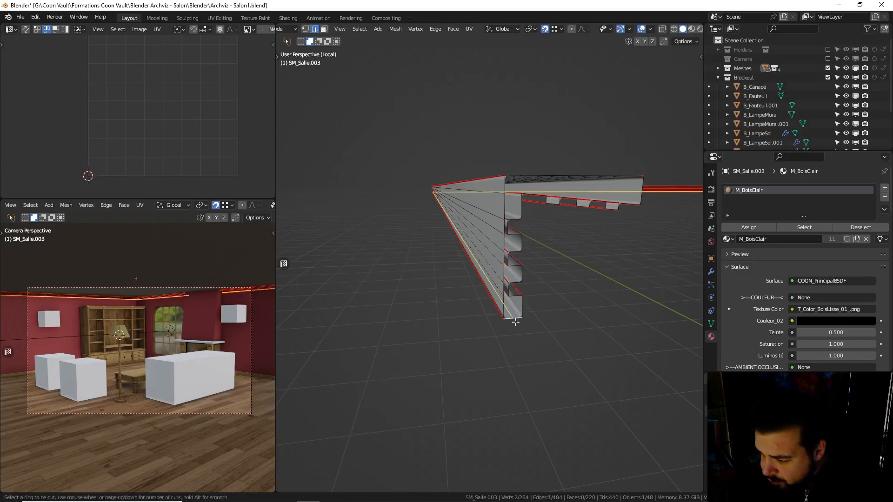
{"action": "left_click", "coordinate": [515, 321]}
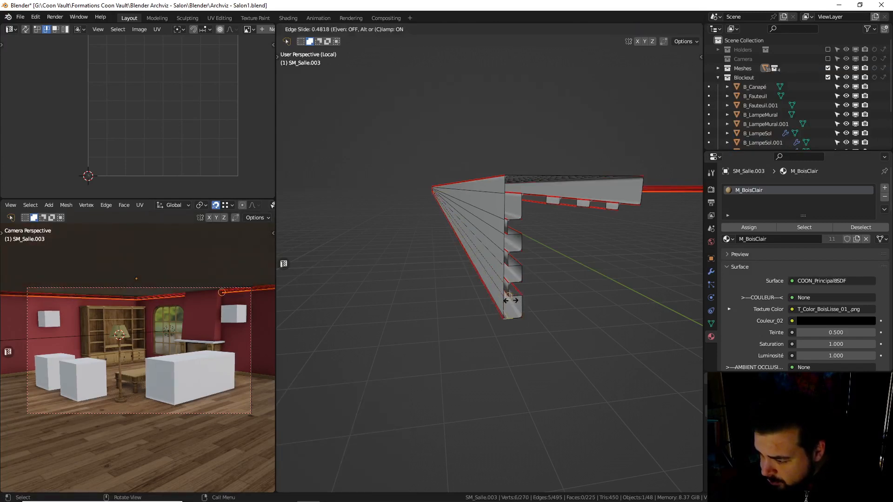
{"action": "left_click", "coordinate": [511, 301]}
Fill the open end of the lowest dentil on the vertical leg and the adjoining strip faces behind and above it
{"action": "left_click", "coordinate": [518, 299]}
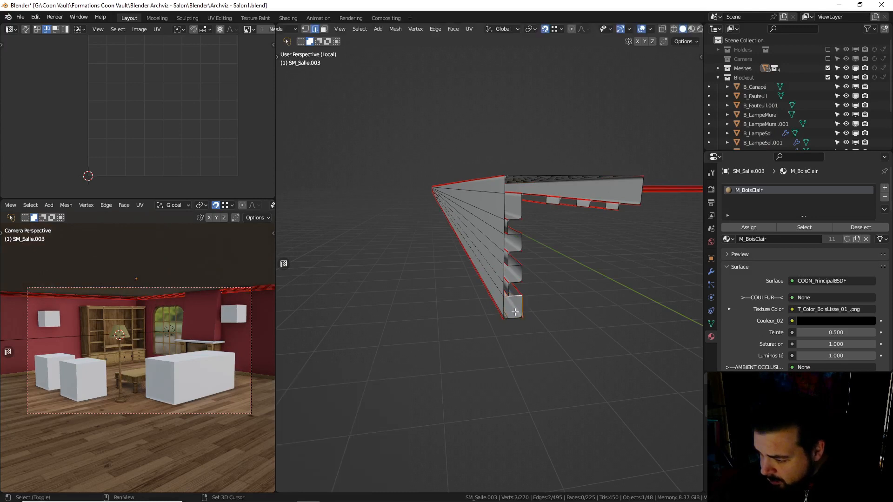
{"action": "key", "text": "f"}
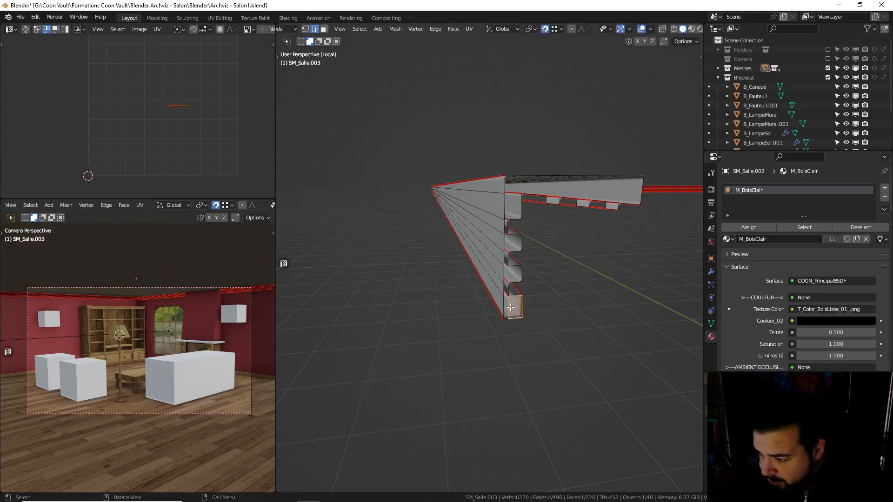
{"action": "left_click", "coordinate": [511, 306]}
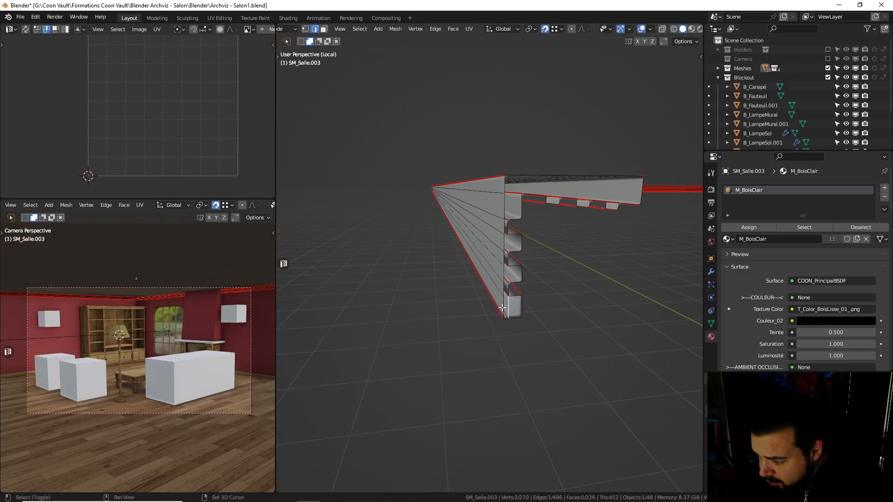
{"action": "left_click", "coordinate": [508, 306], "text": "shift"}
{"action": "left_click", "coordinate": [510, 297]}
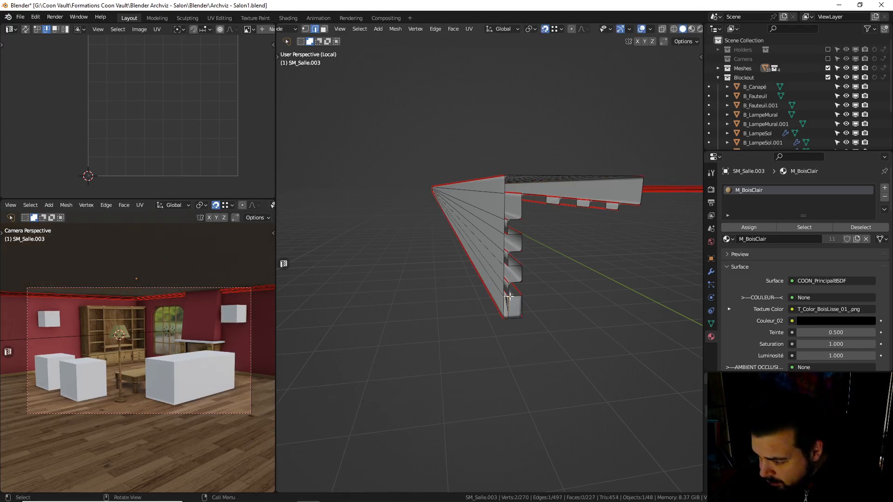
{"action": "key", "text": "f"}
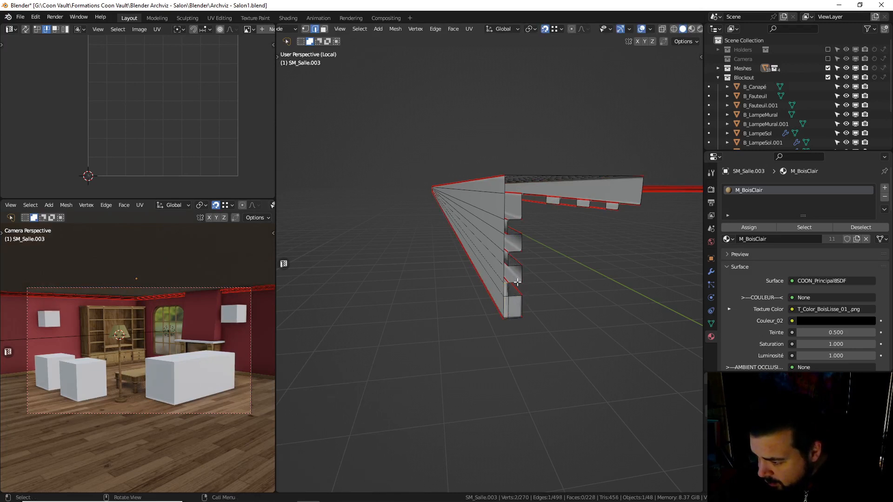
Fill the end of the second dentil from the bottom, together with the strip faces beside and above it
{"action": "left_click", "coordinate": [517, 265], "text": "shift"}
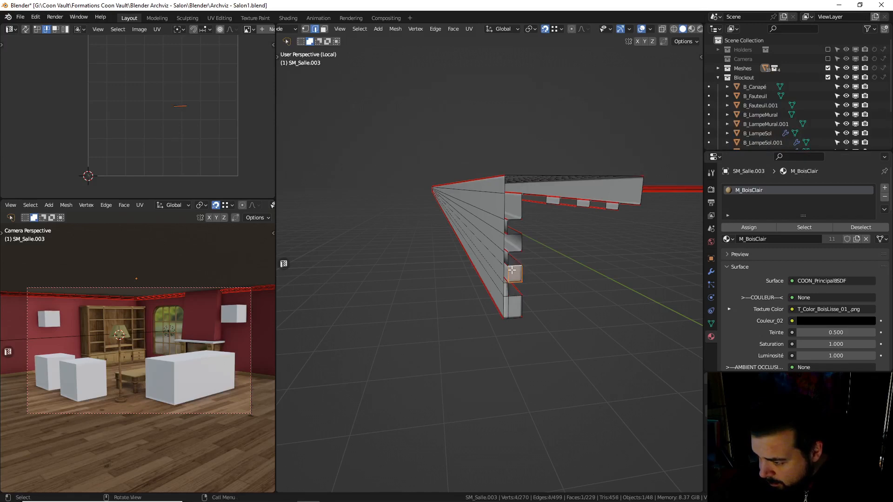
{"action": "left_click", "coordinate": [510, 273], "text": "shift"}
{"action": "key", "text": "f"}
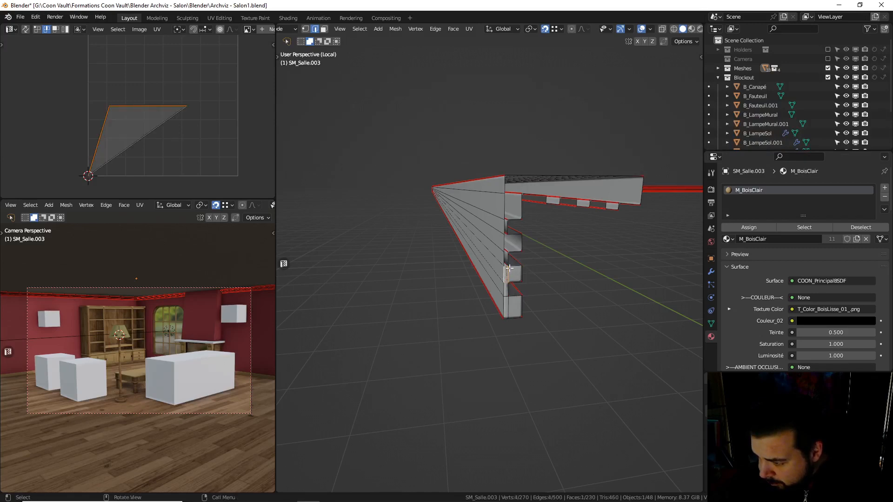
{"action": "left_click", "coordinate": [513, 266]}
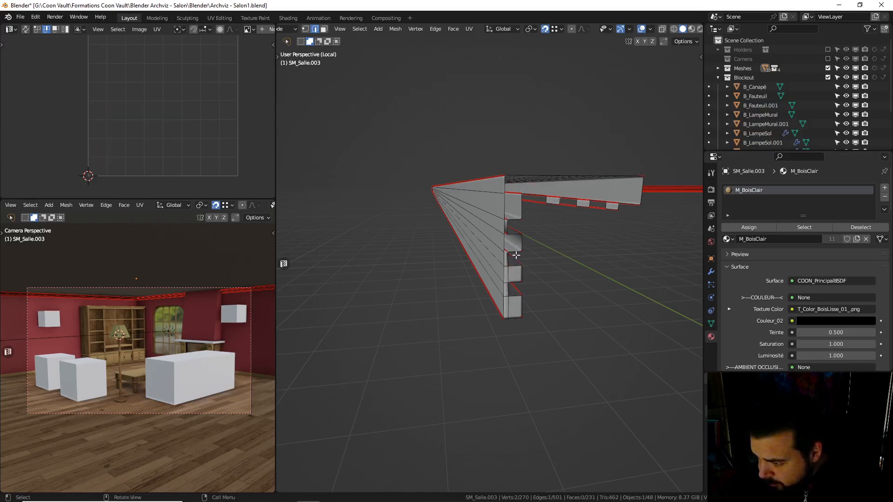
Fill the end of the third dentil from the bottom and continue the strip faces up to the next profile corner
{"action": "left_click", "coordinate": [511, 237], "text": "shift"}
{"action": "key", "text": "f"}
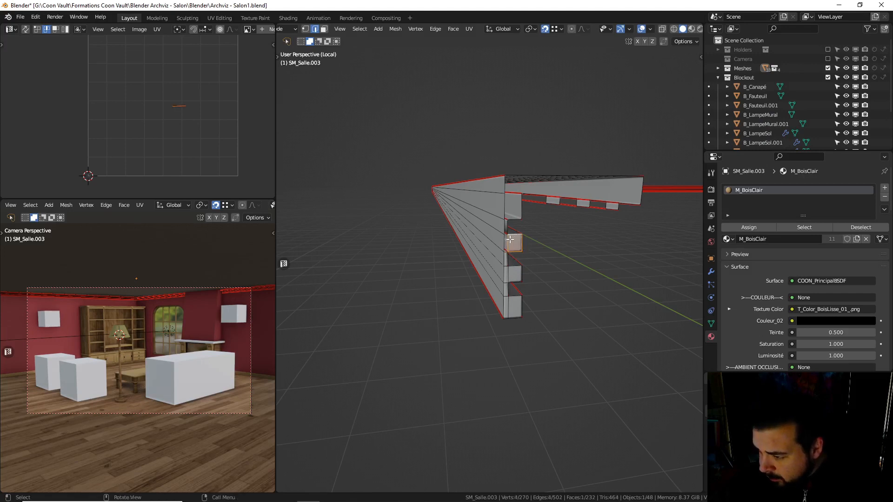
{"action": "left_click", "coordinate": [507, 240]}
{"action": "left_click", "coordinate": [504, 241], "text": "shift"}
{"action": "key", "text": "f"}
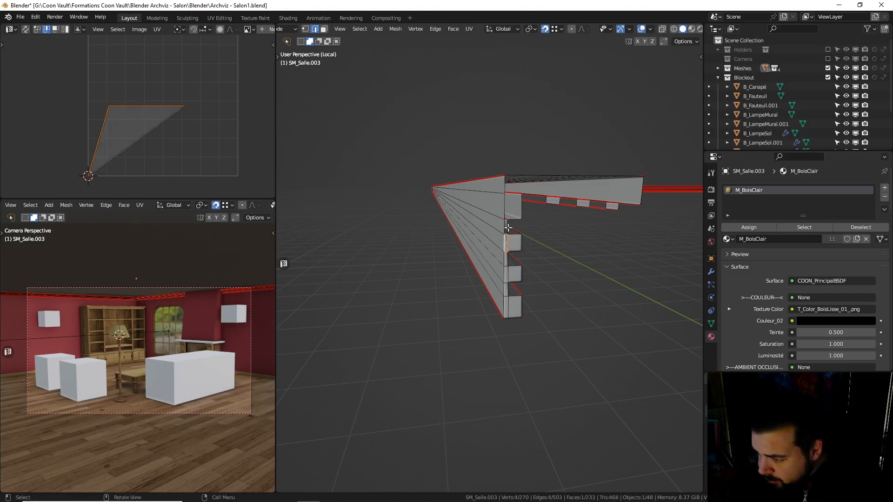
{"action": "left_click", "coordinate": [505, 228]}
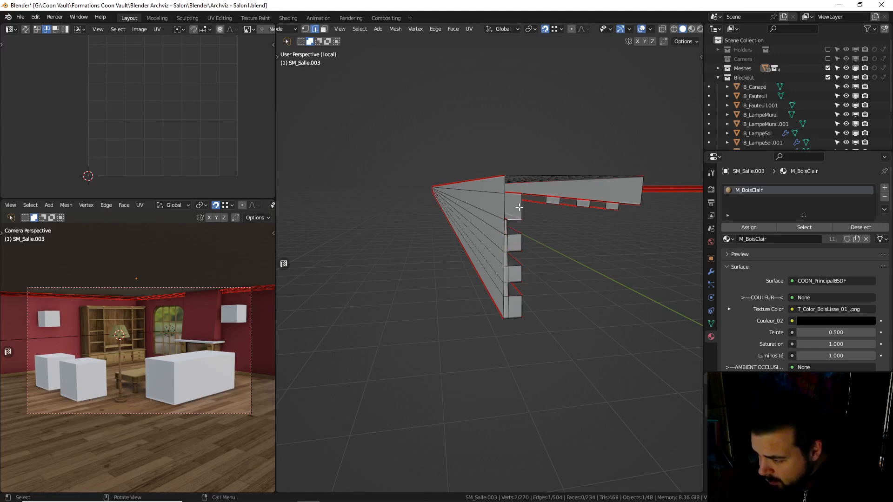
Fill the open end faces along the horizontal leg of the profile, including its dentils, up to the inner corner
{"action": "middle_click_drag", "start_coordinate": [519, 207], "coordinate": [513, 343]}
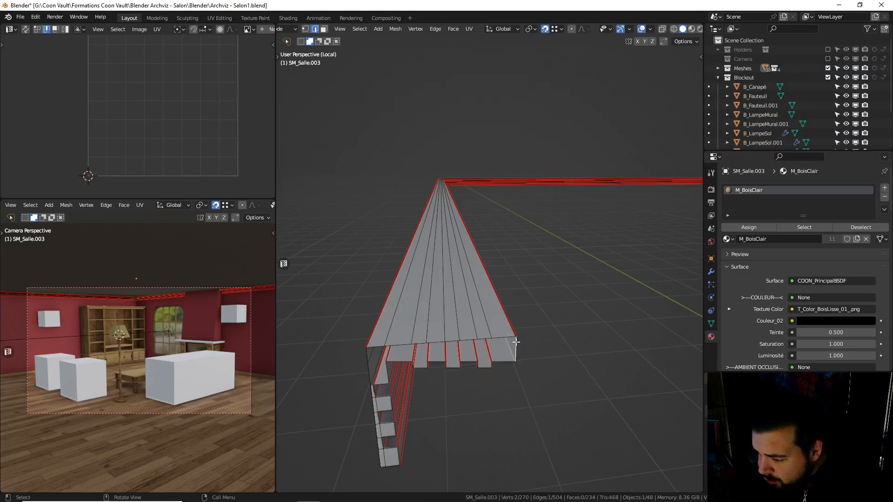
{"action": "key", "text": "f"}
{"action": "key", "text": "f"}
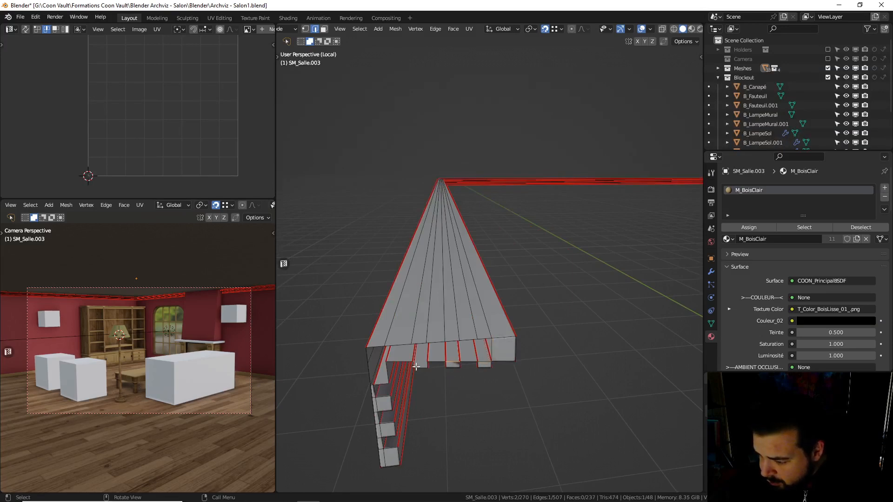
{"action": "key", "text": "f"}
{"action": "key", "text": "f"}
{"action": "key", "text": "f"}
{"action": "key", "text": "f"}
{"action": "key", "text": "f"}
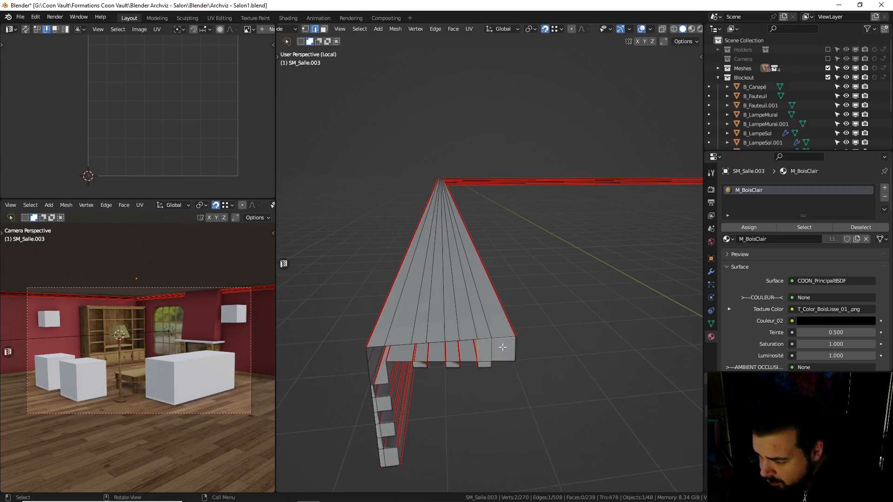
{"action": "key", "text": "f"}
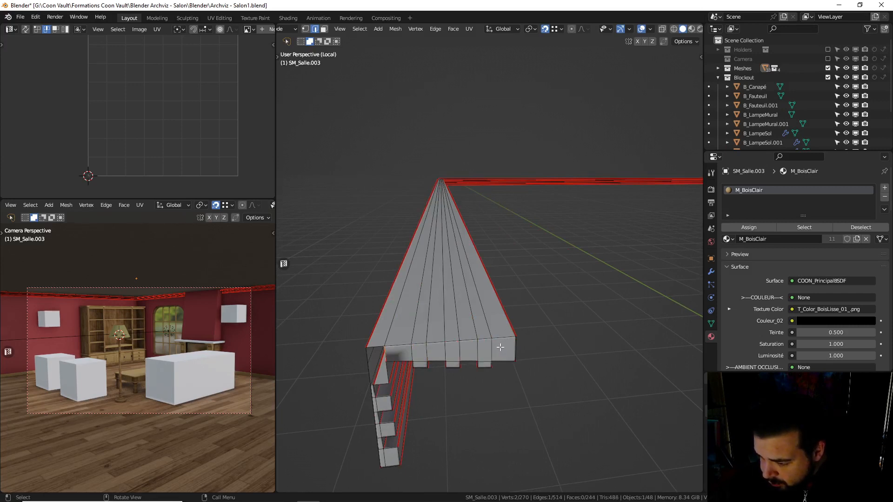
Fill the two remaining end faces where the horizontal and vertical legs of the profile meet
{"action": "middle_click_drag", "start_coordinate": [437, 345], "coordinate": [418, 270], "text": "shift"}
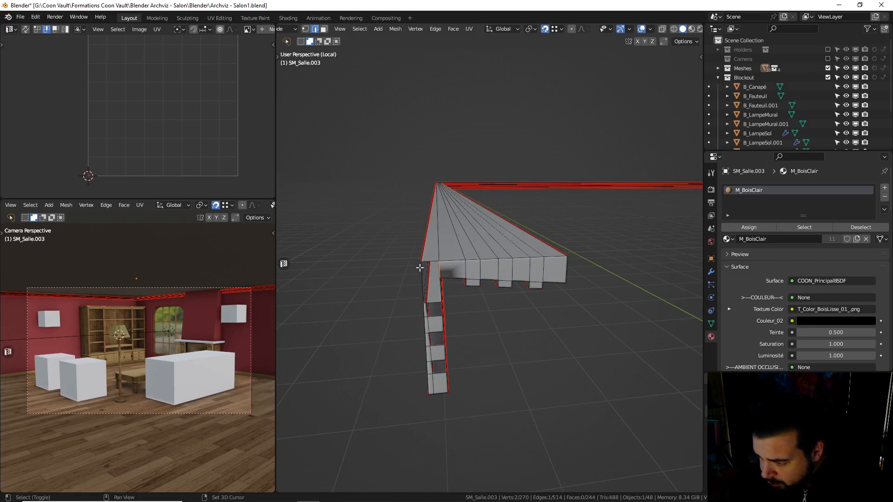
{"action": "key", "text": "f"}
{"action": "key", "text": "f"}
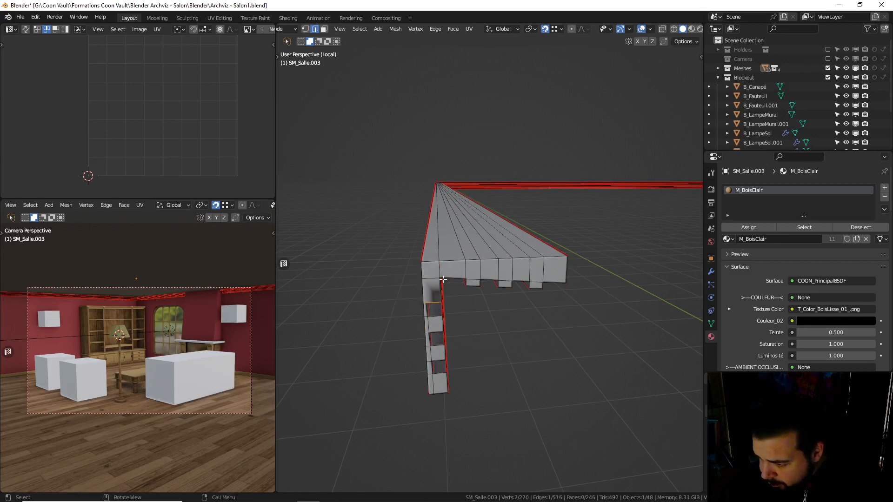
Select the whole moulding mesh and clean it up with Degenerate Dissolve, Merge by Distance and Delete Loose
{"action": "middle_click_drag", "start_coordinate": [460, 284], "coordinate": [465, 279]}
{"action": "key", "text": "a"}
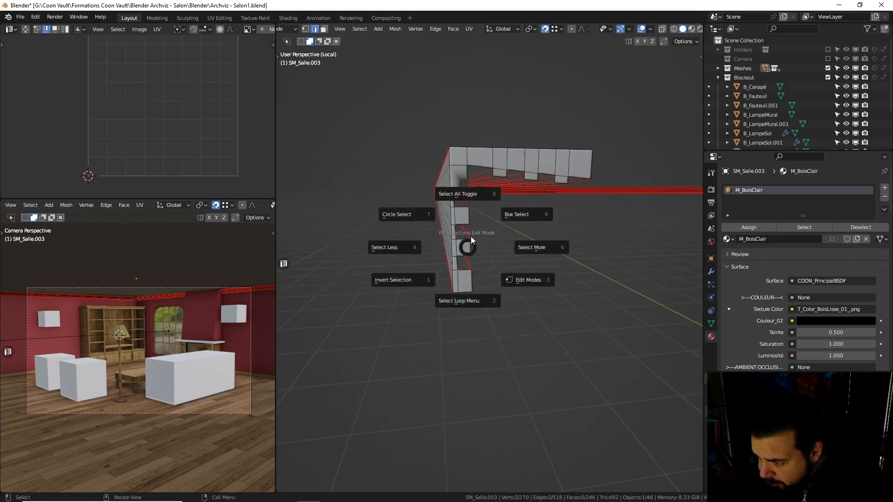
{"action": "left_click", "coordinate": [477, 207]}
{"action": "key", "text": "m"}
{"action": "left_click", "coordinate": [474, 206]}
{"action": "key", "text": "m"}
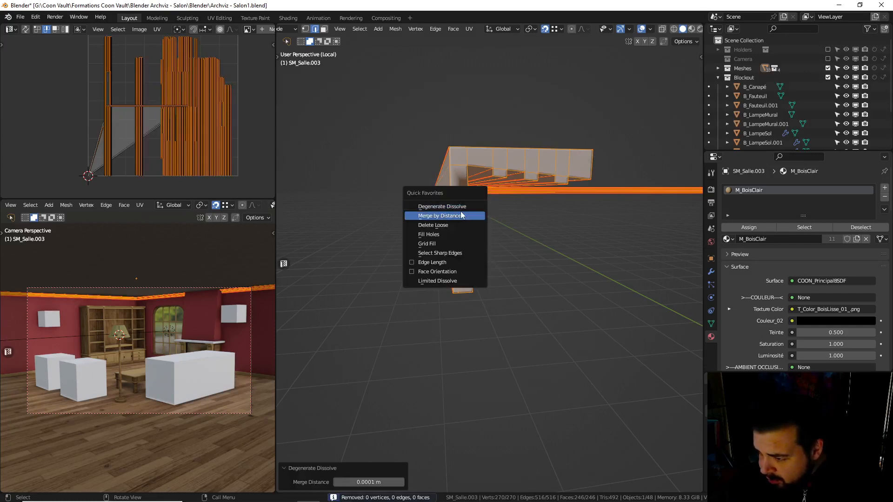
{"action": "left_click", "coordinate": [460, 212]}
{"action": "key", "text": "q"}
{"action": "left_click", "coordinate": [457, 221]}
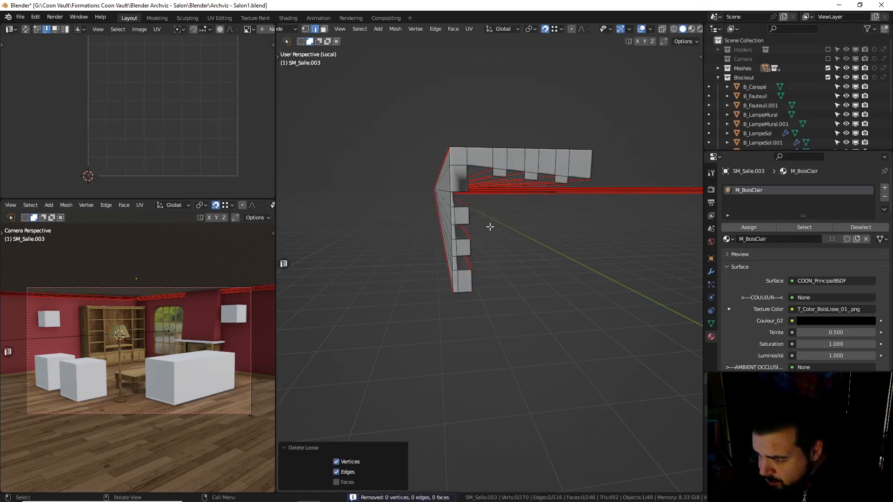
Inspect the shading of the closed moulding end in Object Mode
{"action": "key", "text": "Tab"}
{"action": "middle_click_drag", "start_coordinate": [488, 234], "coordinate": [427, 222]}
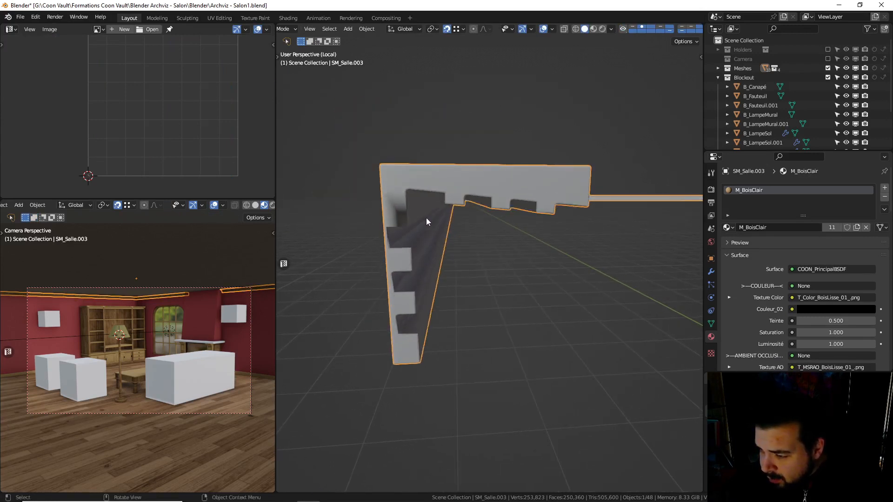
{"action": "left_click", "coordinate": [553, 28]}
{"action": "left_click", "coordinate": [497, 210]}
{"action": "left_click", "coordinate": [497, 209]}
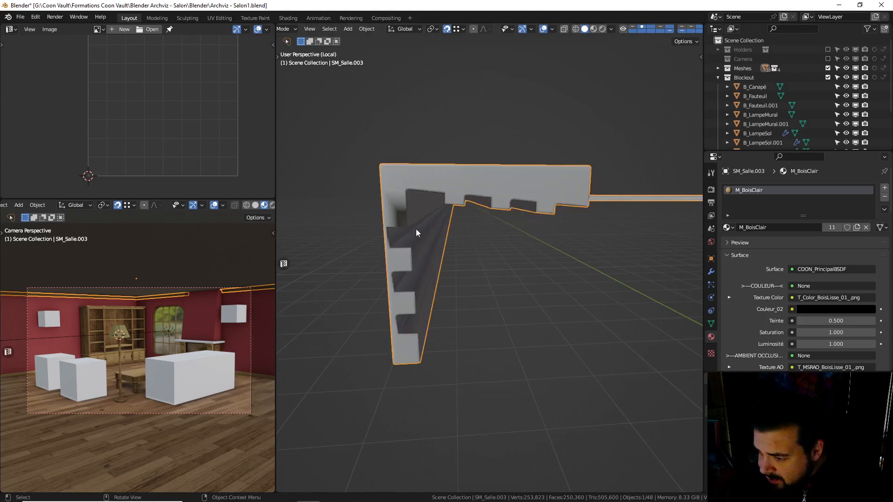
Add a vertical loop cut through the end faces at the corner where the two profile legs meet
{"action": "key", "text": "Tab"}
{"action": "scroll", "coordinate": [421, 228], "scroll_direction": "up", "scroll_amount": 4}
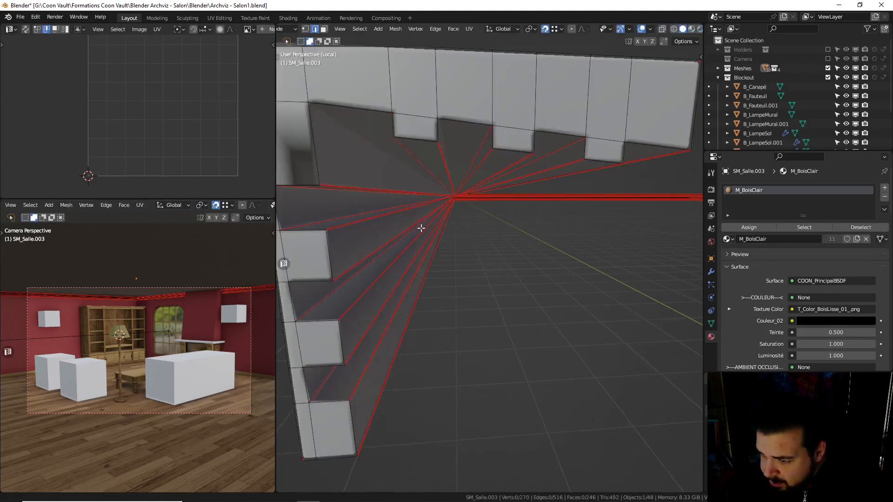
{"action": "scroll", "coordinate": [421, 227], "scroll_direction": "down", "scroll_amount": 4}
{"action": "key", "text": "ctrl+r"}
{"action": "left_click", "coordinate": [404, 163]}
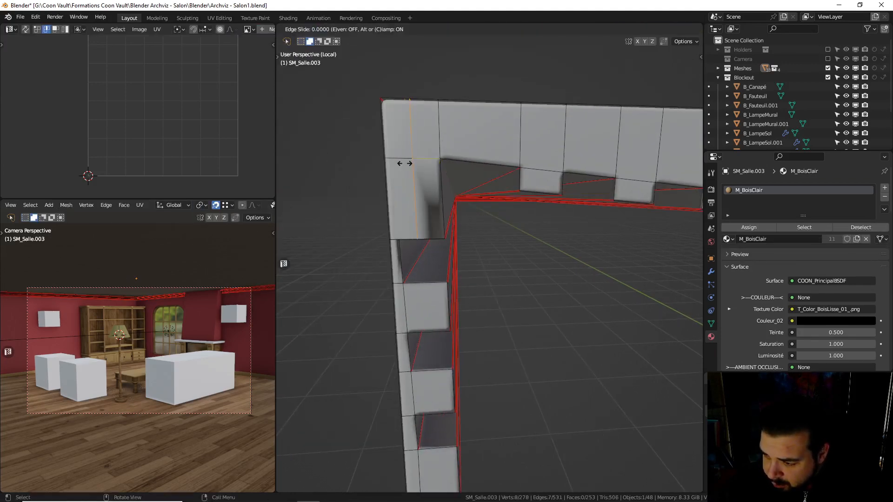
{"action": "left_click", "coordinate": [401, 236]}
Select the entire mesh again and merge its vertices by distance
{"action": "key", "text": "a"}
{"action": "left_click", "coordinate": [417, 189]}
{"action": "key", "text": "a"}
{"action": "left_click", "coordinate": [418, 158]}
{"action": "key", "text": "q"}
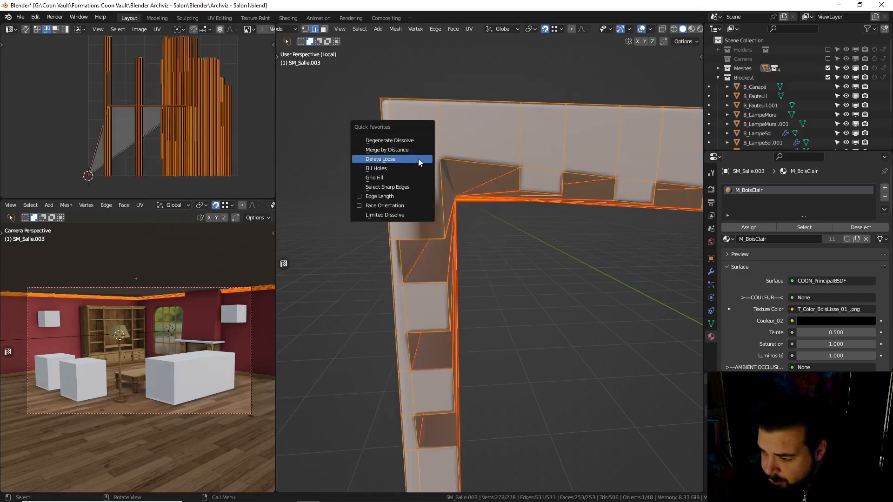
{"action": "left_click", "coordinate": [404, 149]}
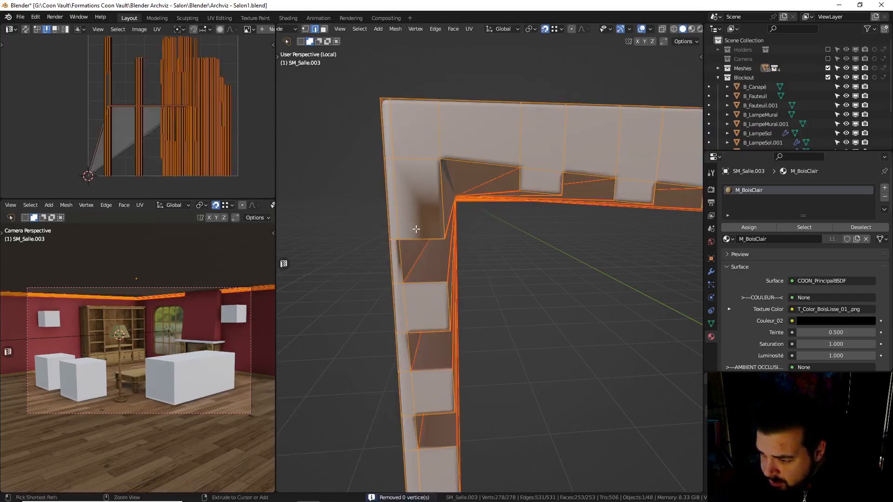
Undo the corner loop cut and delete the two shaded end faces where the profile legs meet
{"action": "key", "text": "ctrl+i"}
{"action": "key", "text": "ctrl+x"}
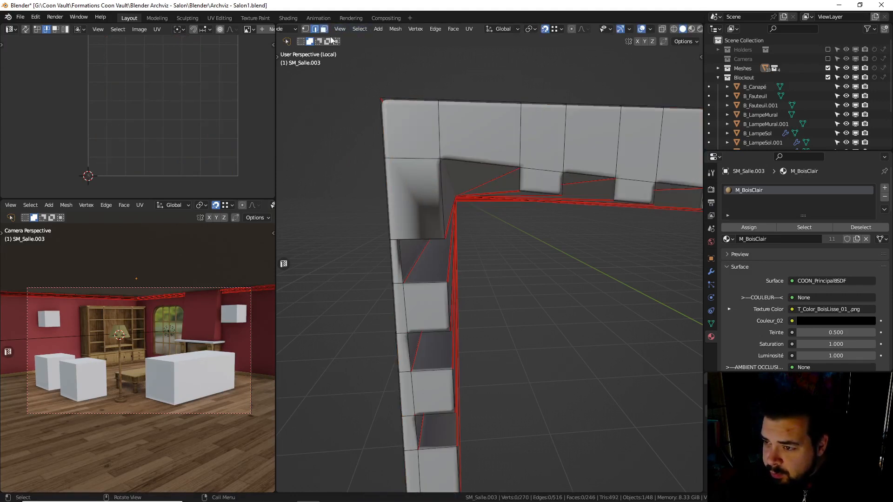
{"action": "left_click", "coordinate": [416, 186]}
{"action": "key", "text": "x"}
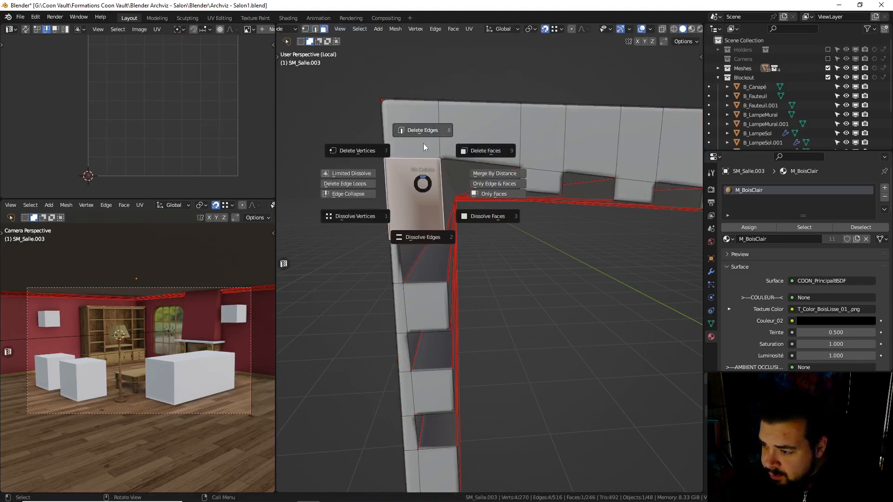
{"action": "left_click", "coordinate": [423, 130]}
{"action": "key", "text": "ctrl+z"}
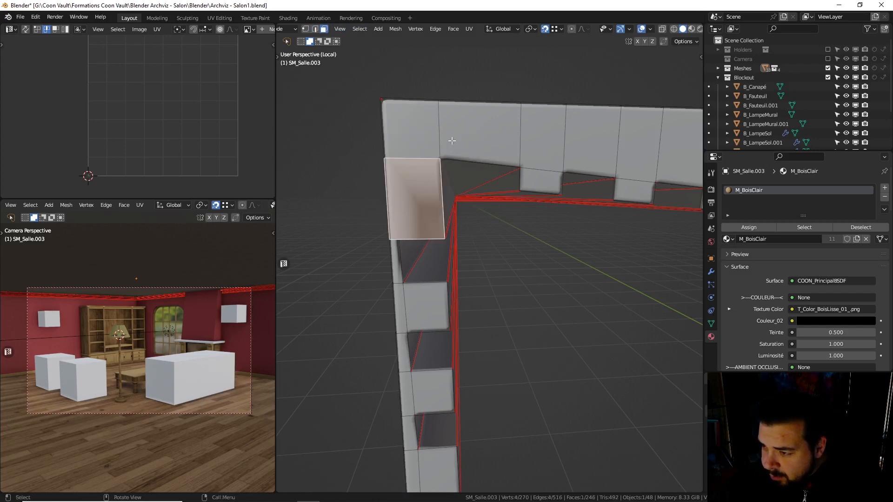
{"action": "key", "text": "x"}
{"action": "left_click", "coordinate": [517, 108]}
{"action": "left_click", "coordinate": [408, 139]}
{"action": "key", "text": "x"}
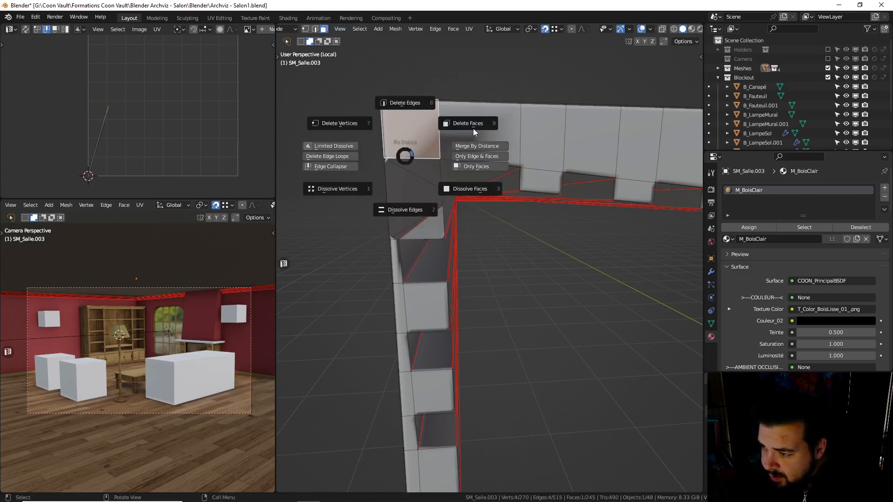
{"action": "left_click", "coordinate": [475, 123]}
Add a lengthwise loop cut near the corner with factor about 0.641, and fill the narrow outer strip down to the first dentil
{"action": "key", "text": "ctrl+r"}
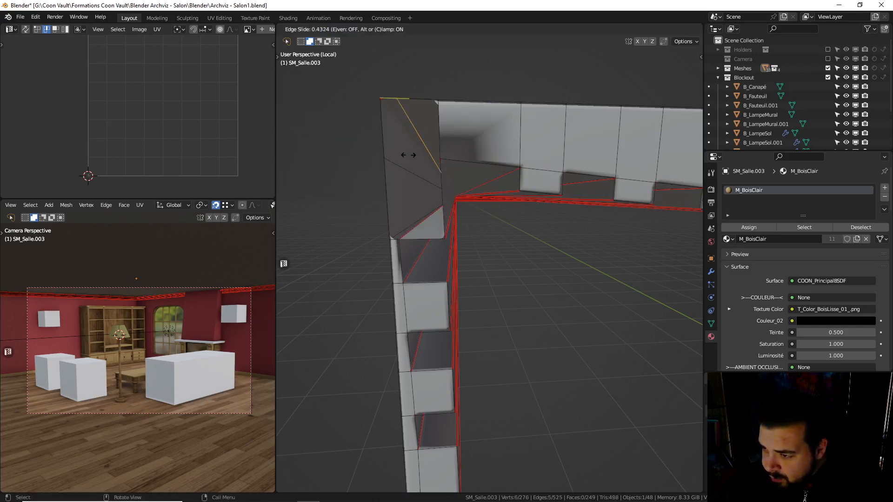
{"action": "left_click", "coordinate": [408, 149]}
{"action": "left_click", "coordinate": [399, 240]}
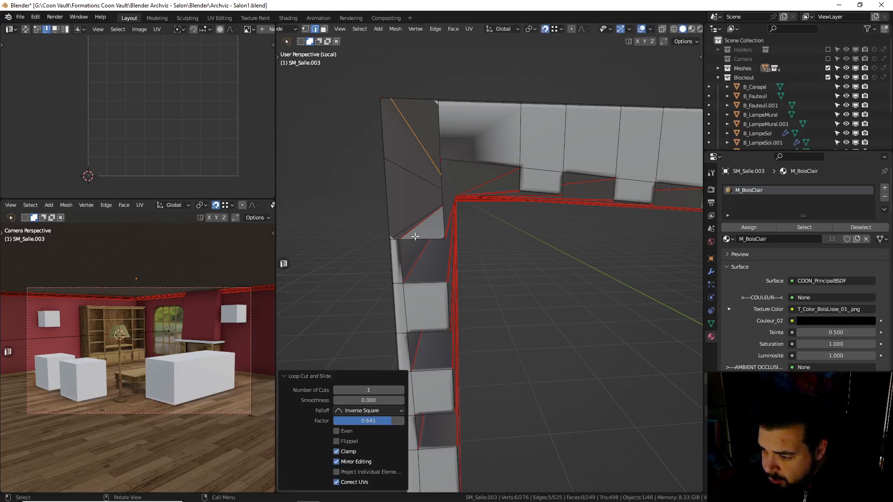
{"action": "left_click", "coordinate": [388, 99]}
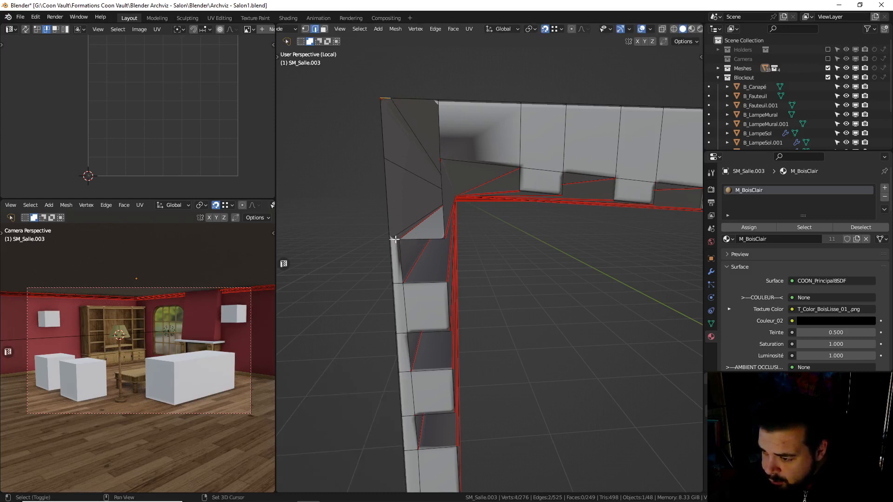
{"action": "key", "text": "f"}
Cut the new strip crosswise with a factor of about -0.194 and merge the whole mesh's vertices by distance
{"action": "key", "text": "ctrl+r"}
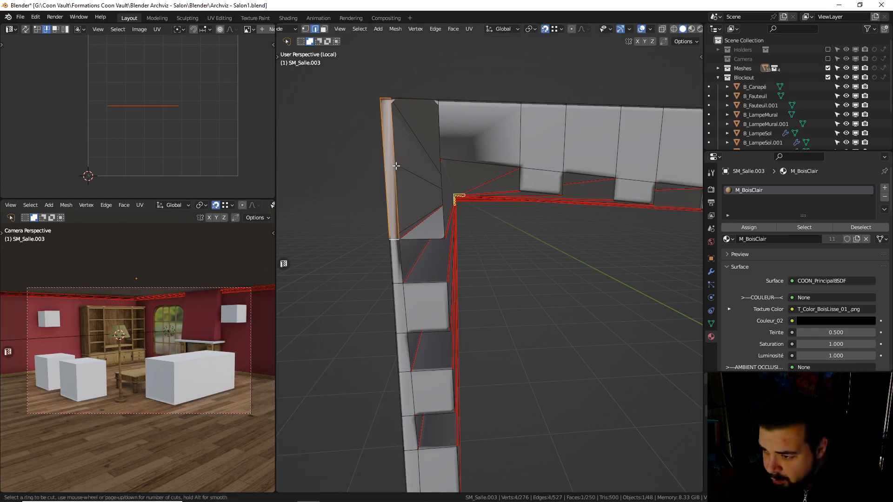
{"action": "left_click", "coordinate": [390, 164]}
{"action": "left_click", "coordinate": [385, 158]}
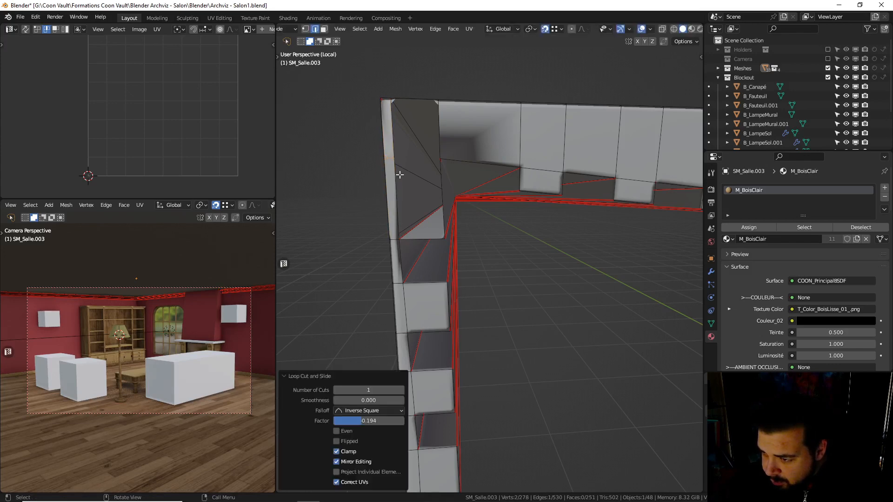
{"action": "middle_click_drag", "start_coordinate": [411, 195], "coordinate": [459, 211]}
{"action": "key", "text": "a"}
{"action": "left_click", "coordinate": [532, 203]}
{"action": "key", "text": "a"}
{"action": "left_click", "coordinate": [532, 181]}
{"action": "key", "text": "q"}
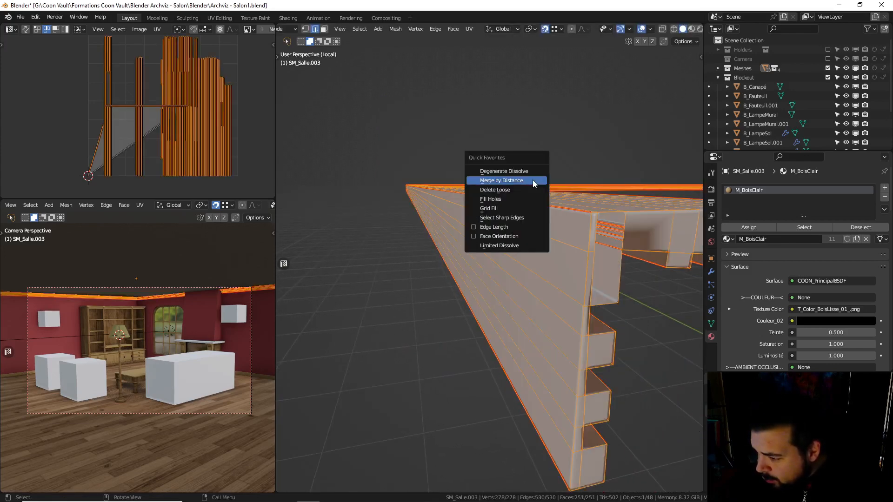
{"action": "left_click", "coordinate": [526, 183]}
Fill the lower and upper corner faces between the outer strip and the horizontal leg of the moulding end
{"action": "middle_click_drag", "start_coordinate": [569, 269], "coordinate": [480, 263]}
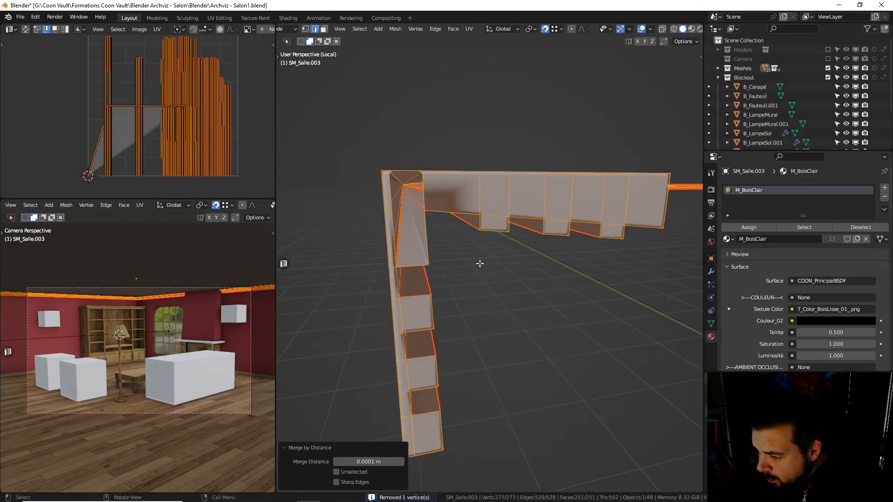
{"action": "left_click", "coordinate": [429, 245]}
{"action": "middle_click_drag", "start_coordinate": [430, 245], "coordinate": [440, 249], "text": "shift"}
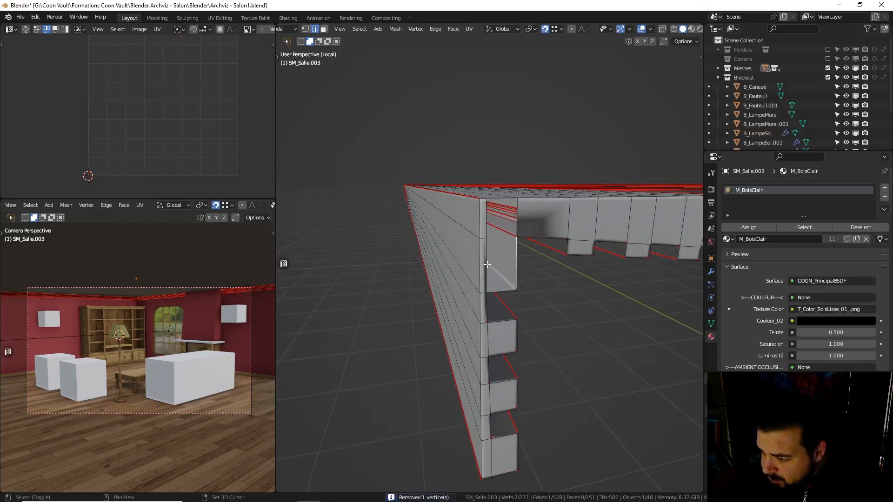
{"action": "left_click", "coordinate": [487, 262]}
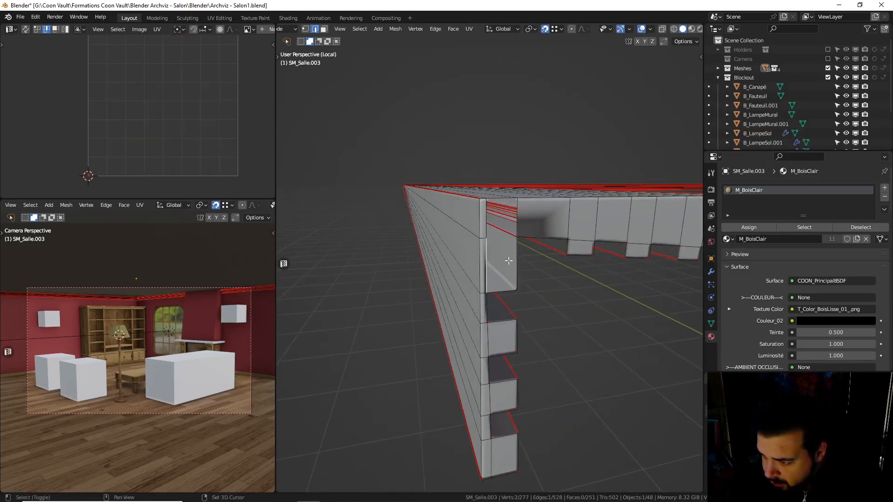
{"action": "left_click", "coordinate": [516, 260], "text": "shift"}
{"action": "key", "text": "f"}
{"action": "left_click", "coordinate": [504, 241]}
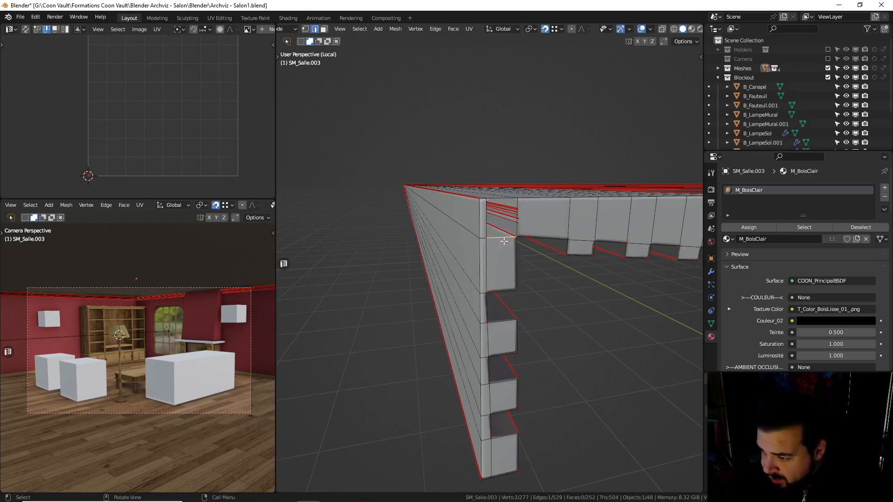
{"action": "key", "text": "f"}
{"action": "key", "text": "a"}
{"action": "left_click", "coordinate": [530, 210]}
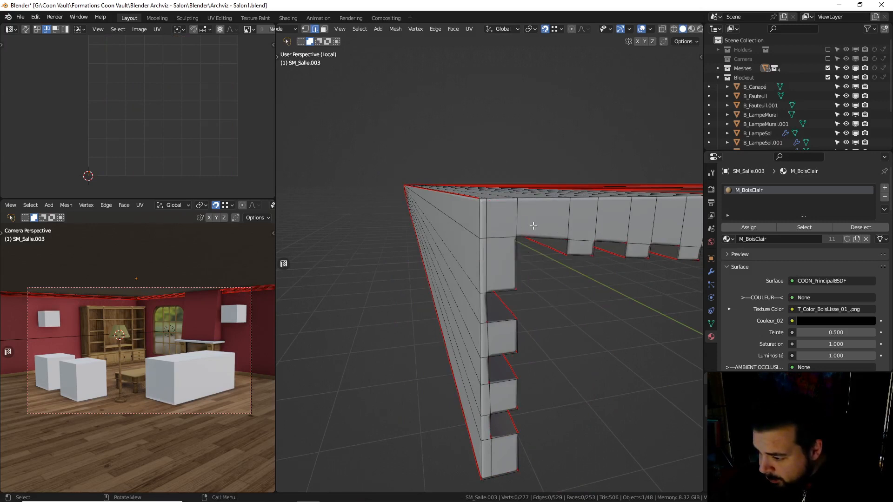
{"action": "key", "text": "a"}
{"action": "key", "text": "alt+a"}
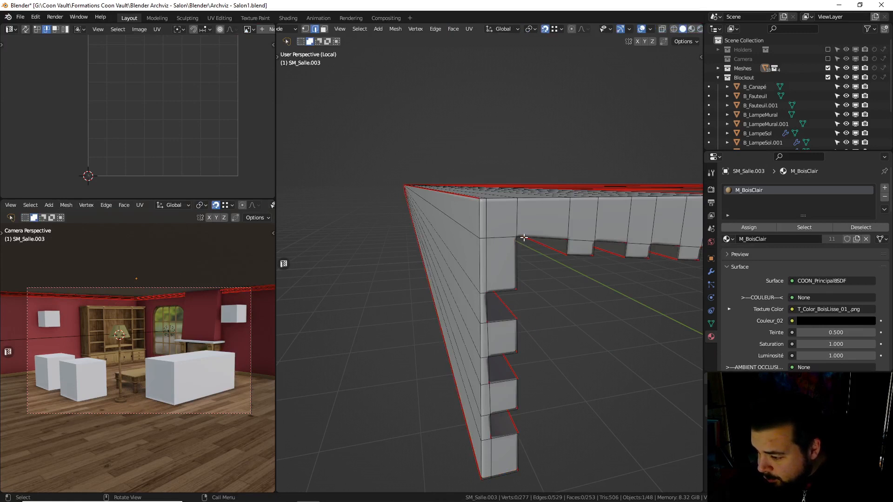
{"action": "middle_click_drag", "start_coordinate": [512, 237], "coordinate": [509, 237]}
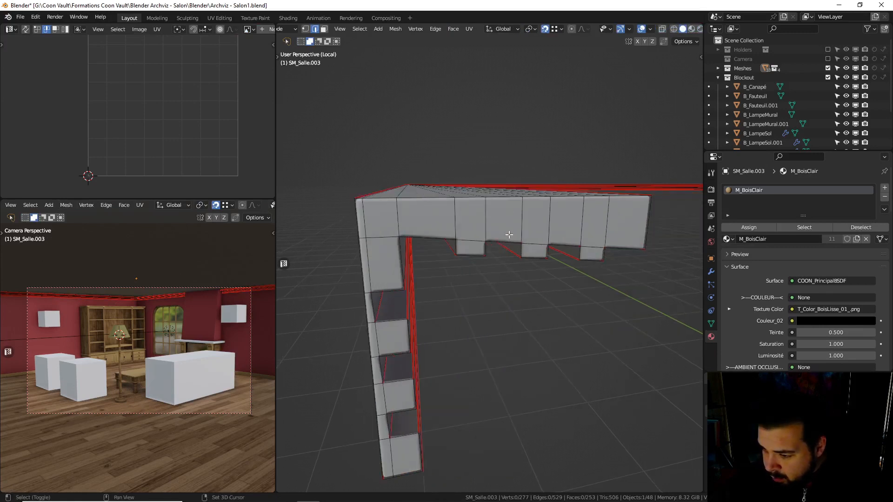
Try to flatten the three recessed side faces between the vertical leg's dentils by scaling them to 0 along X
{"action": "left_click", "coordinate": [324, 32]}
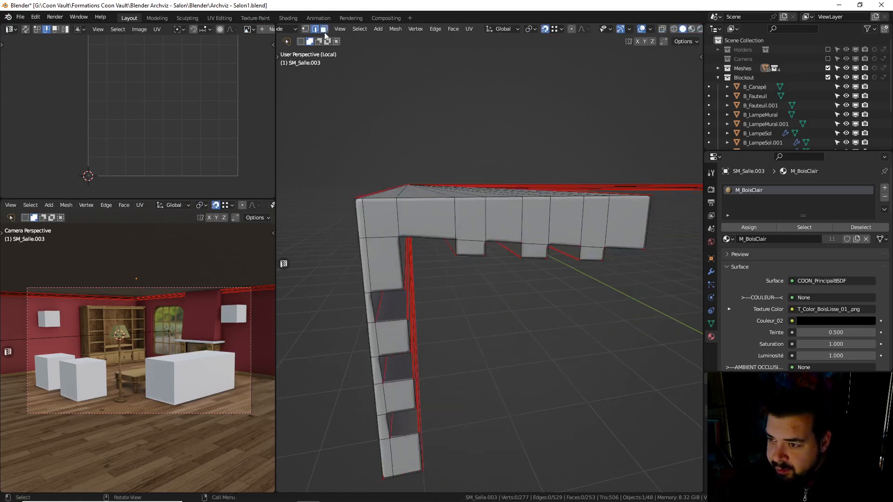
{"action": "left_click", "coordinate": [377, 300]}
{"action": "left_click", "coordinate": [384, 369], "text": "shift"}
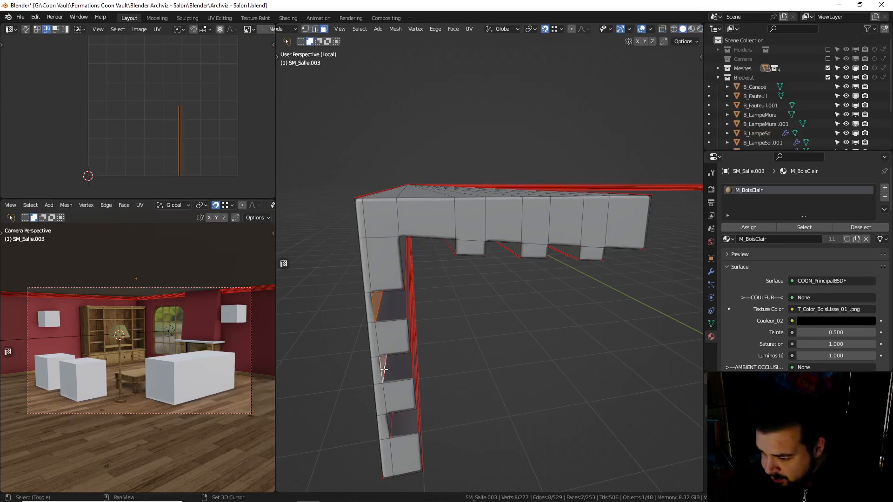
{"action": "left_click", "coordinate": [390, 420], "text": "shift"}
{"action": "type", "text": "sx"}
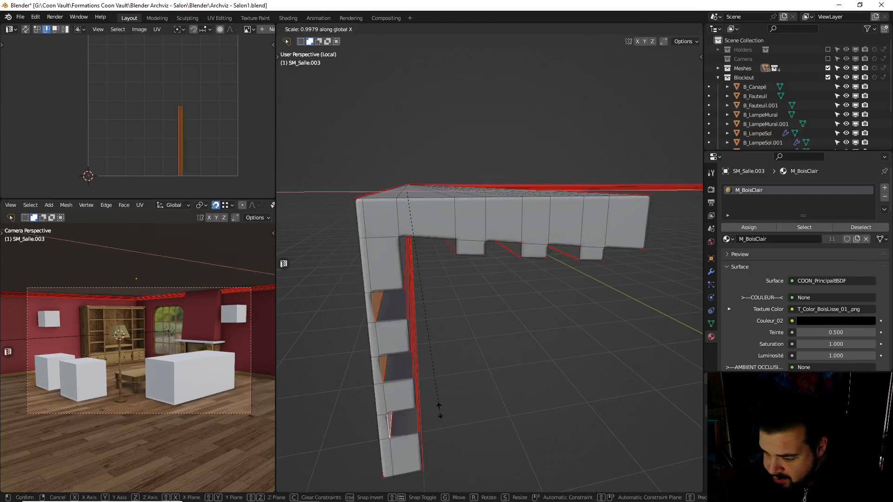
{"action": "type", "text": "0"}
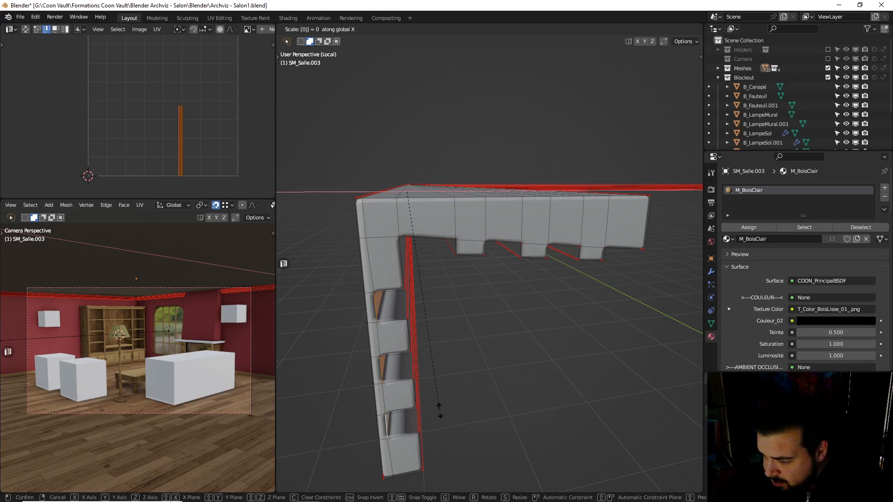
{"action": "key", "text": "Return"}
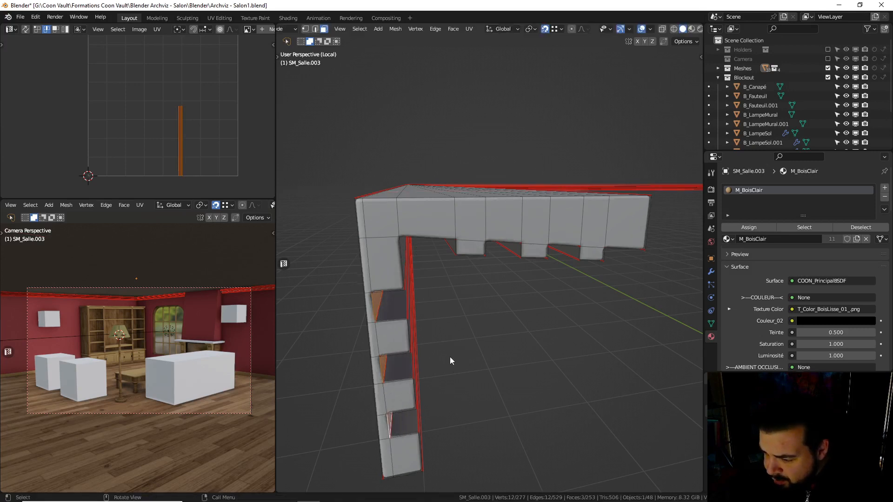
Examine the moulding's other open end across the chimney gap, up close in Edit Mode
{"action": "key", "text": "Tab"}
{"action": "scroll", "coordinate": [449, 333], "scroll_direction": "down", "scroll_amount": 7}
{"action": "middle_click_drag", "start_coordinate": [452, 332], "coordinate": [694, 330]}
{"action": "scroll", "coordinate": [442, 338], "scroll_direction": "down", "scroll_amount": 5}
{"action": "middle_click_drag", "start_coordinate": [608, 304], "coordinate": [556, 341]}
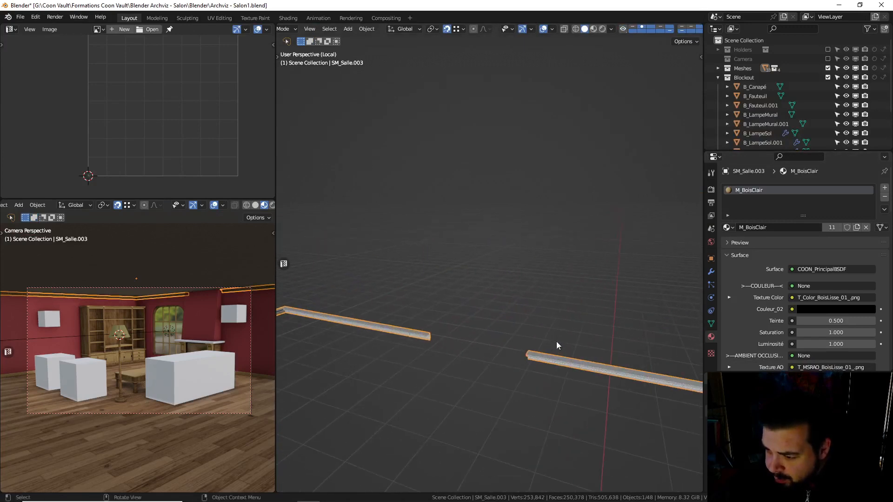
{"action": "scroll", "coordinate": [556, 341], "scroll_direction": "up", "scroll_amount": 2}
{"action": "key", "text": "Tab"}
{"action": "left_click", "coordinate": [407, 364]}
{"action": "left_click", "coordinate": [402, 362]}
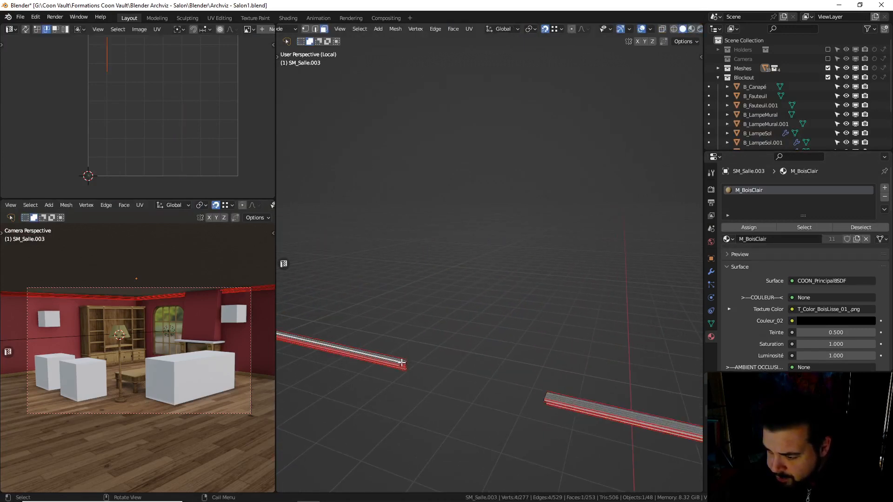
{"action": "middle_click_drag", "start_coordinate": [412, 363], "coordinate": [486, 311]}
{"action": "key", "text": "a"}
{"action": "left_click", "coordinate": [505, 279]}
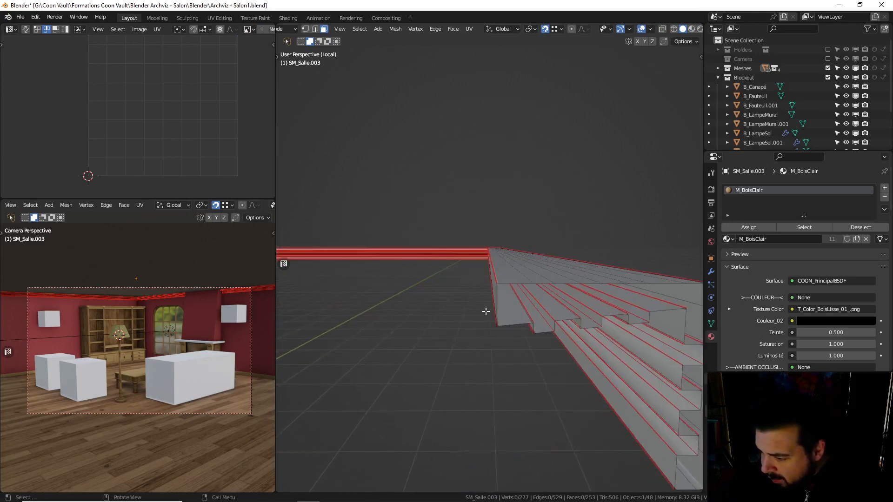
{"action": "left_click", "coordinate": [545, 327]}
{"action": "middle_click_drag", "start_coordinate": [546, 328], "coordinate": [463, 233]}
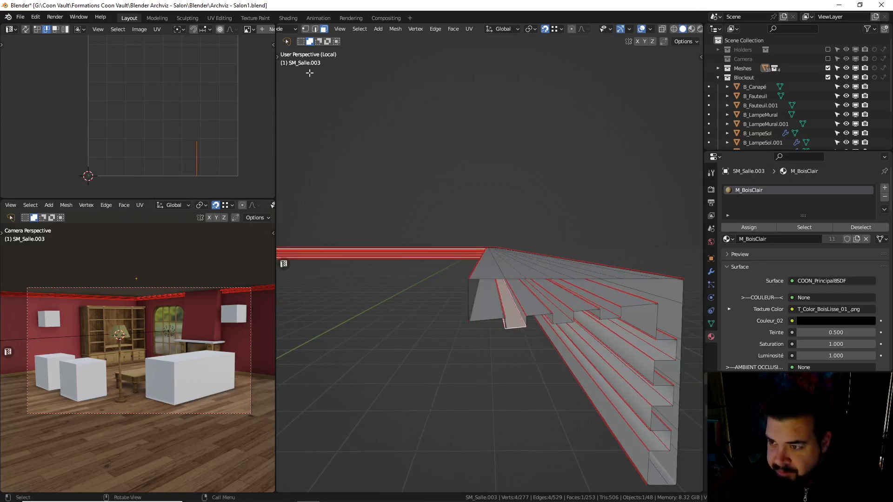
In edge selection, fill the open ends of the three dentils under the horizontal leg at this end
{"action": "left_click", "coordinate": [315, 28]}
{"action": "left_click", "coordinate": [528, 331]}
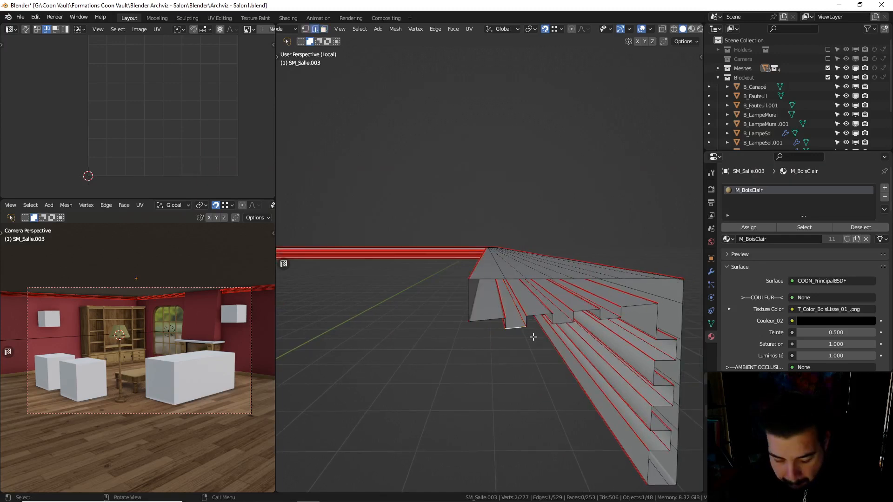
{"action": "key", "text": "f"}
{"action": "key", "text": "f"}
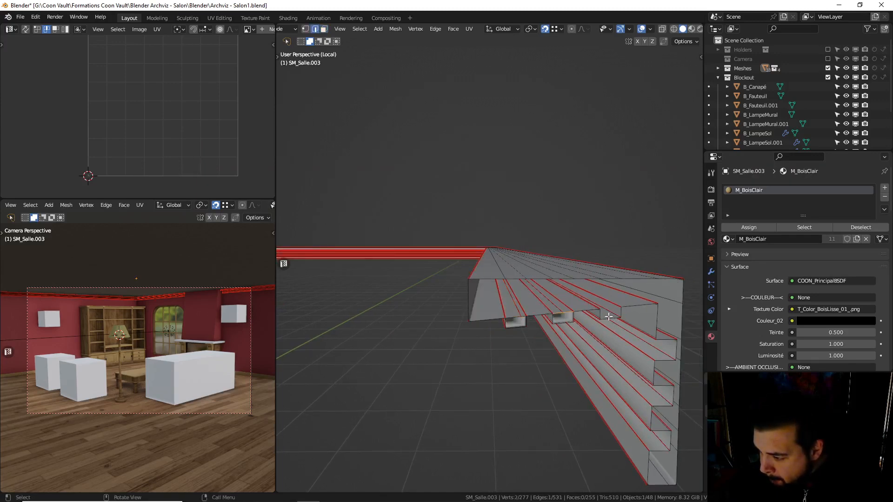
{"action": "key", "text": "f"}
Fill the three narrow faces between the vertical leg's recessed edges and the moulding's outer edge
{"action": "mouse_move", "coordinate": [608, 316]}
{"action": "middle_mouse_down"}
{"action": "mouse_move", "coordinate": [642, 325]}
{"action": "mouse_move", "coordinate": [607, 330]}
{"action": "middle_mouse_up"}
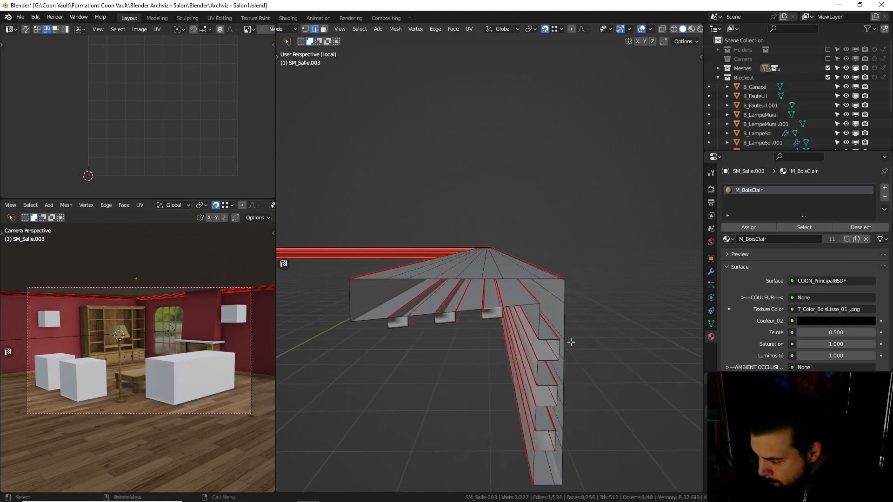
{"action": "key", "text": "f"}
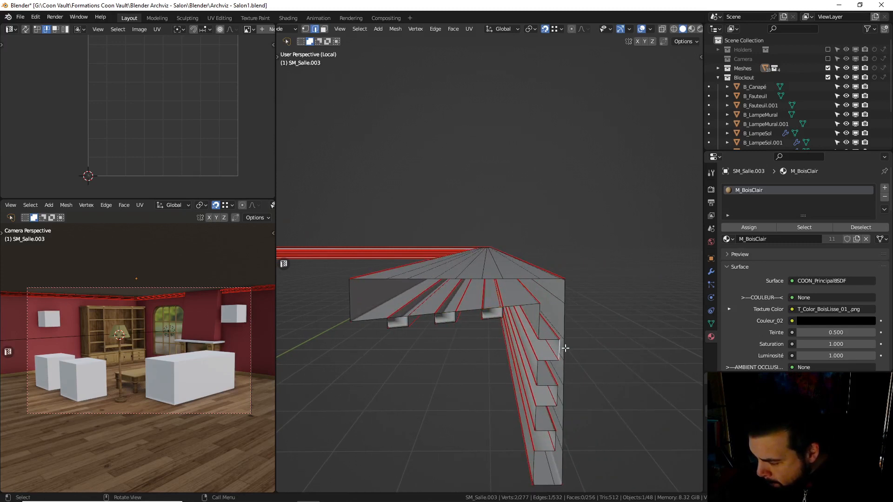
{"action": "left_click", "coordinate": [557, 397]}
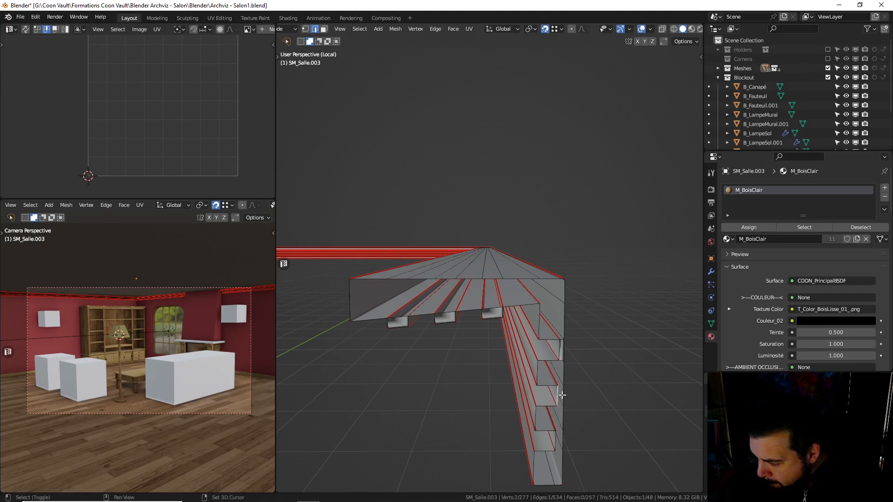
{"action": "key", "text": "f"}
{"action": "left_click", "coordinate": [554, 443]}
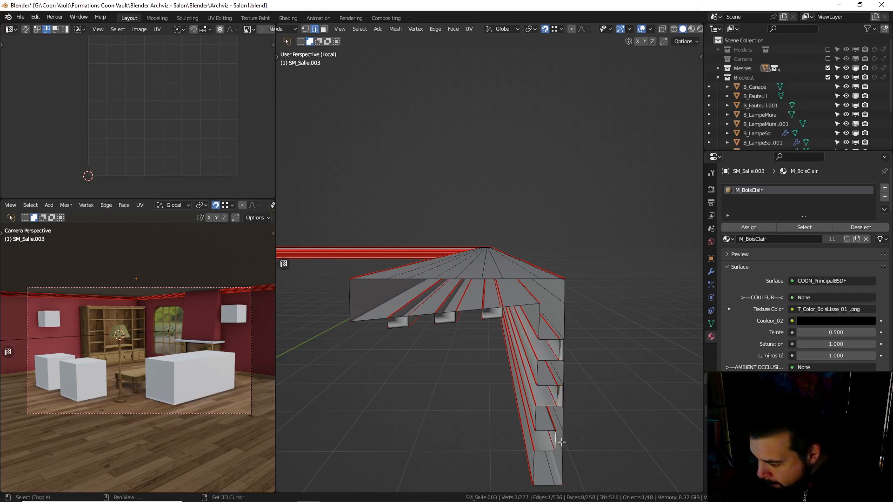
{"action": "left_click", "coordinate": [562, 441], "text": "shift"}
{"action": "key", "text": "f"}
{"action": "middle_click_drag", "start_coordinate": [567, 449], "coordinate": [564, 431], "text": "shift"}
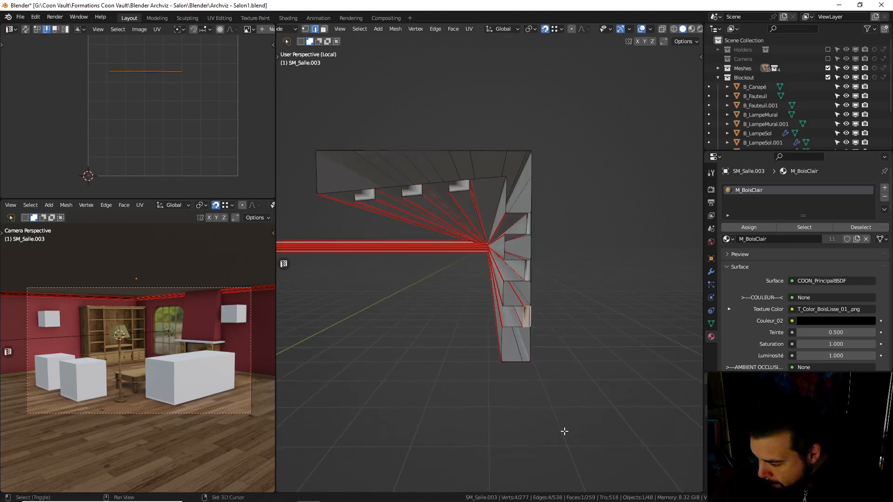
Fill the open end faces of the three projecting dentils on the vertical leg
{"action": "left_click", "coordinate": [503, 336]}
{"action": "key", "text": "f"}
{"action": "key", "text": "f"}
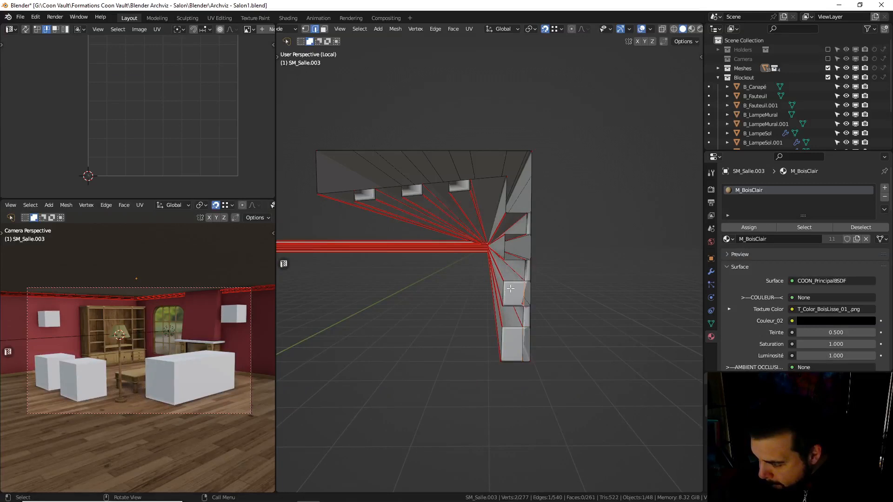
{"action": "left_click", "coordinate": [505, 243]}
{"action": "key", "text": "f"}
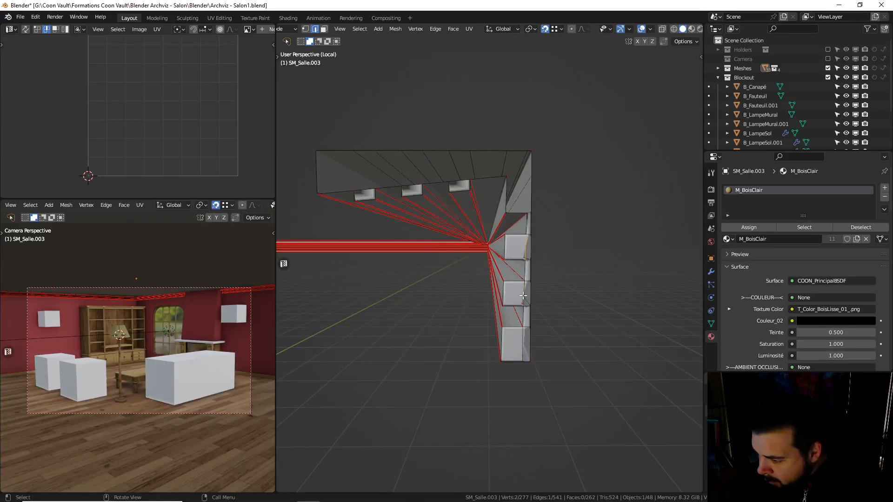
Fill the three narrow faces between the vertical leg's dentils and the moulding's outer edge
{"action": "key", "text": "f"}
{"action": "key", "text": "f"}
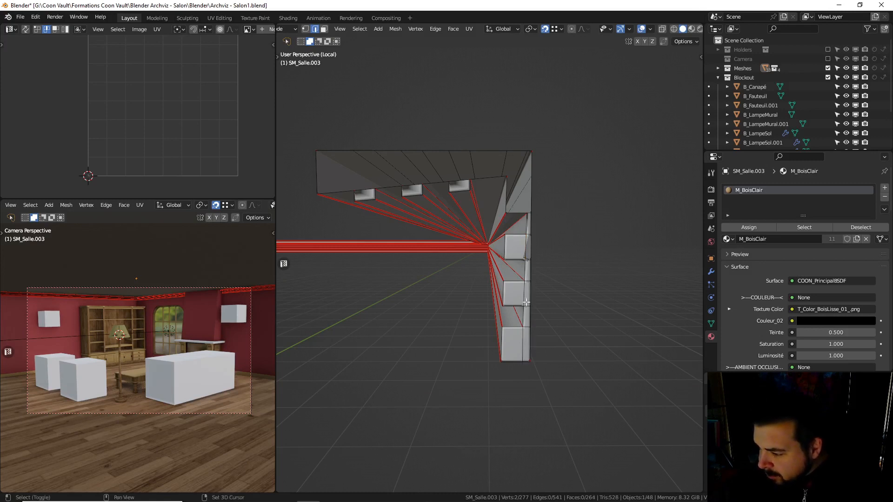
{"action": "middle_click_drag", "start_coordinate": [524, 251], "coordinate": [520, 306], "text": "shift"}
{"action": "key", "text": "f"}
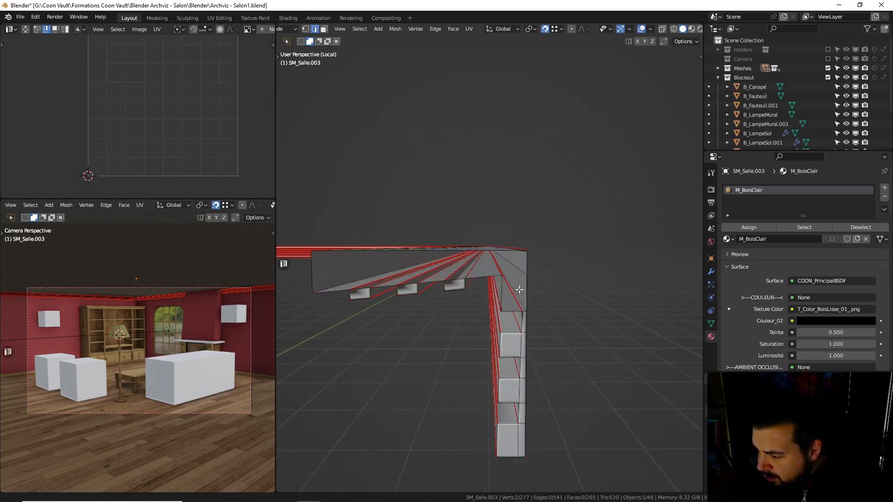
Fill the narrow strip up the vertical leg's outer edge to the top corner and loop-cut it level with the inner corner
{"action": "left_click", "coordinate": [523, 296]}
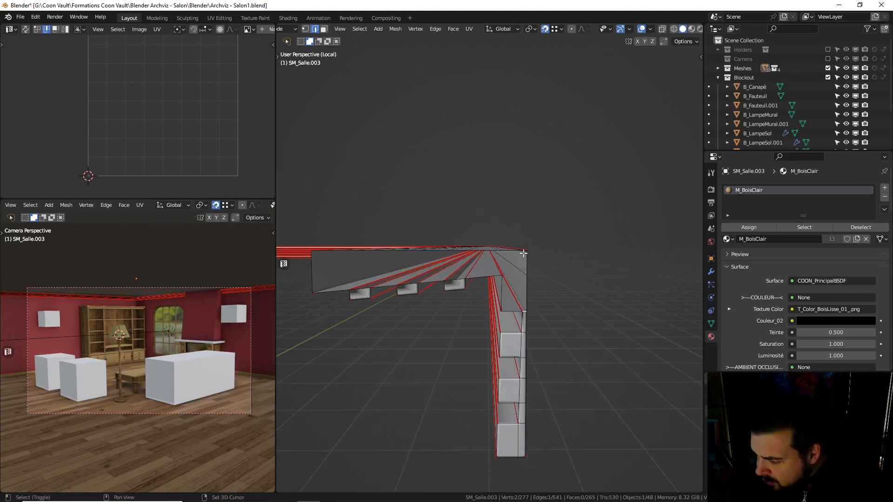
{"action": "middle_click_drag", "start_coordinate": [535, 251], "coordinate": [527, 298]}
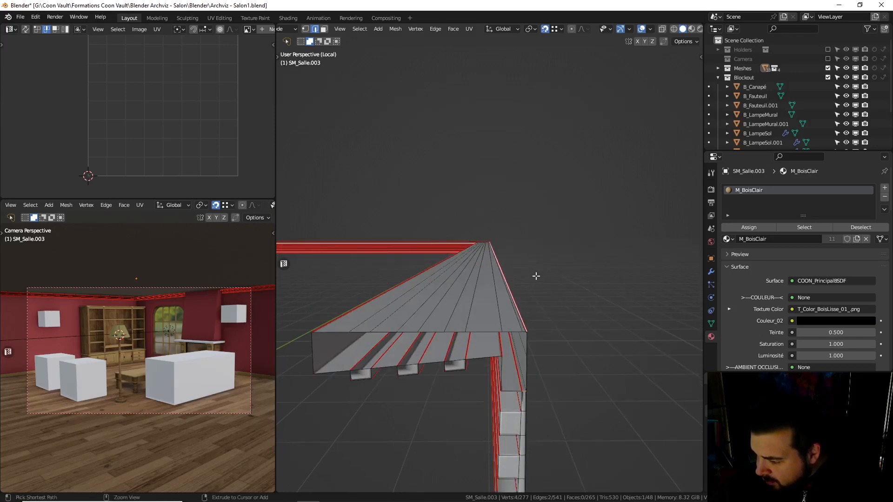
{"action": "left_click", "coordinate": [525, 331], "text": "shift"}
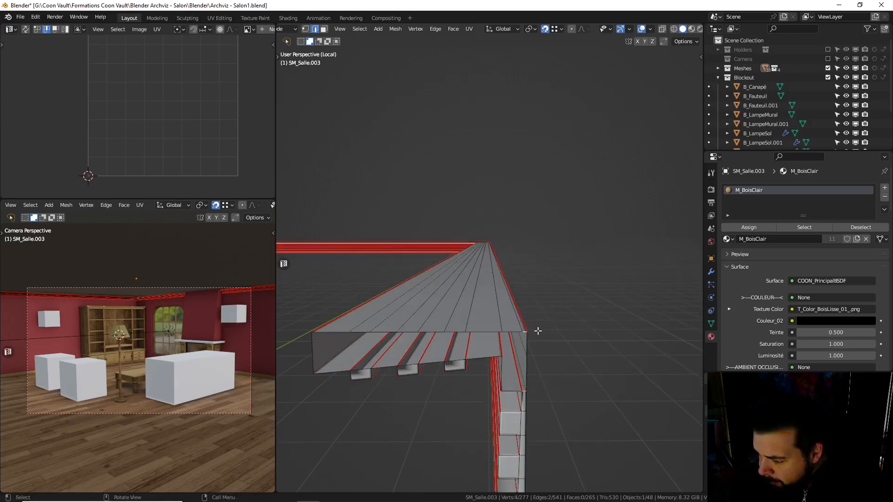
{"action": "key", "text": "f"}
{"action": "key", "text": "ctrl+r"}
{"action": "left_click", "coordinate": [530, 357]}
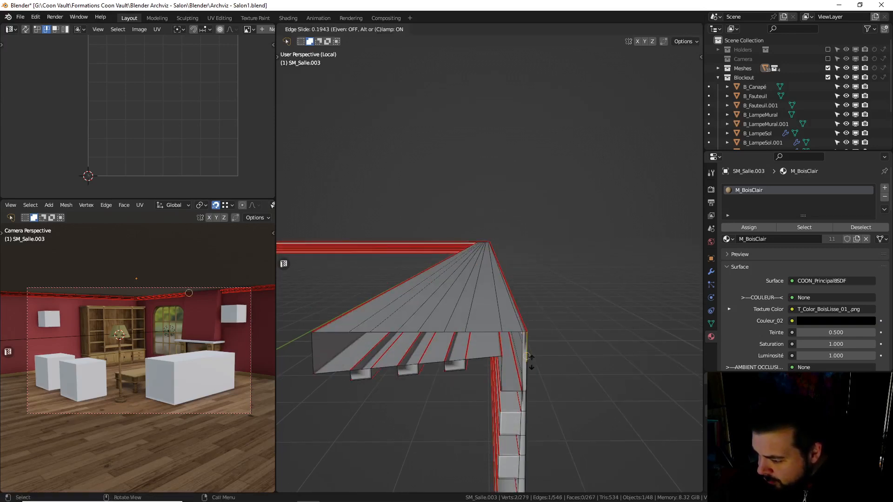
{"action": "left_click", "coordinate": [528, 356]}
Merge the whole moulding's overlapping vertices by distance and clear the selection
{"action": "key", "text": "a"}
{"action": "left_click", "coordinate": [522, 301]}
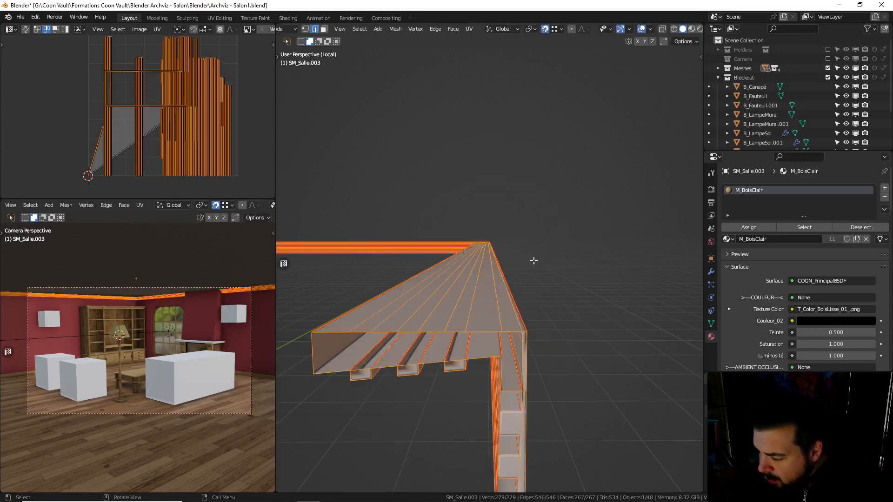
{"action": "key", "text": "q"}
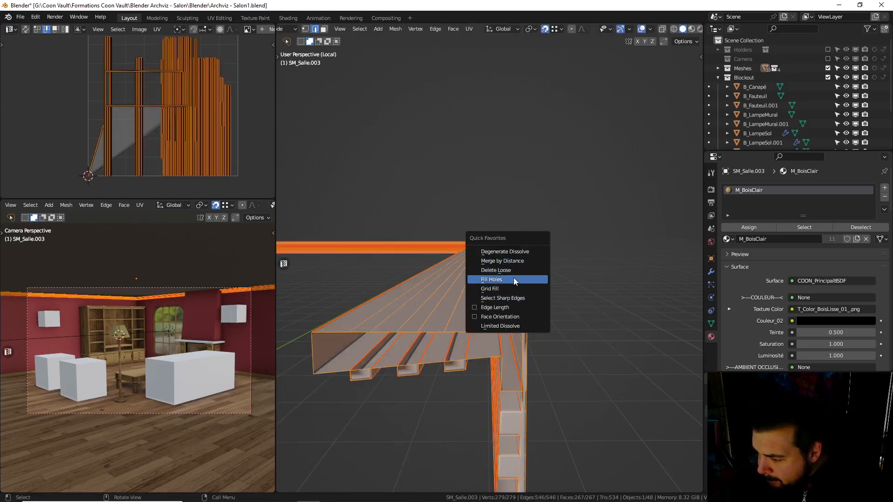
{"action": "left_click", "coordinate": [514, 264]}
{"action": "key", "text": "a"}
{"action": "left_click", "coordinate": [512, 236]}
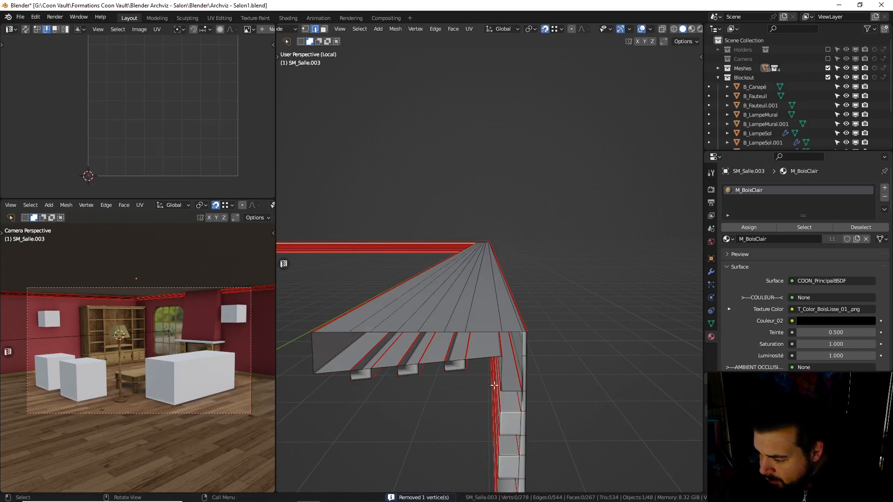
Fill the open end faces at the corner where the vertical and horizontal legs meet
{"action": "left_click", "coordinate": [510, 388]}
{"action": "key", "text": "f"}
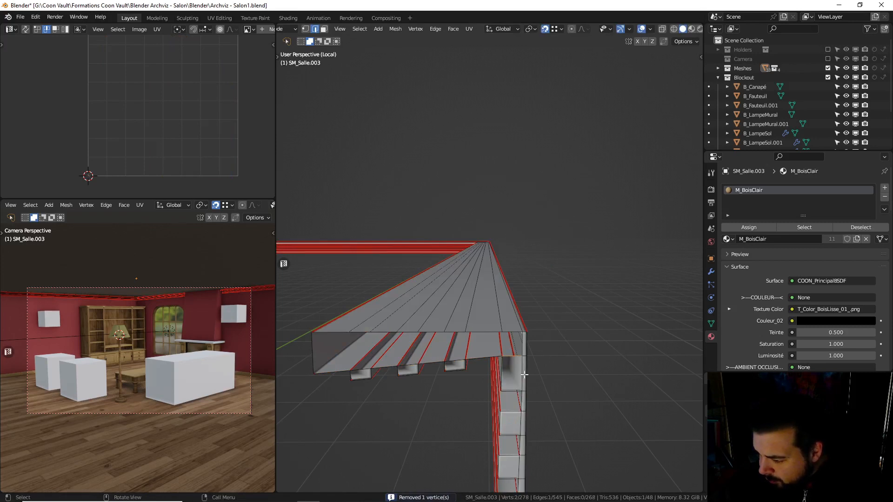
{"action": "key", "text": "f"}
{"action": "key", "text": "f"}
{"action": "key", "text": "f"}
{"action": "key", "text": "f"}
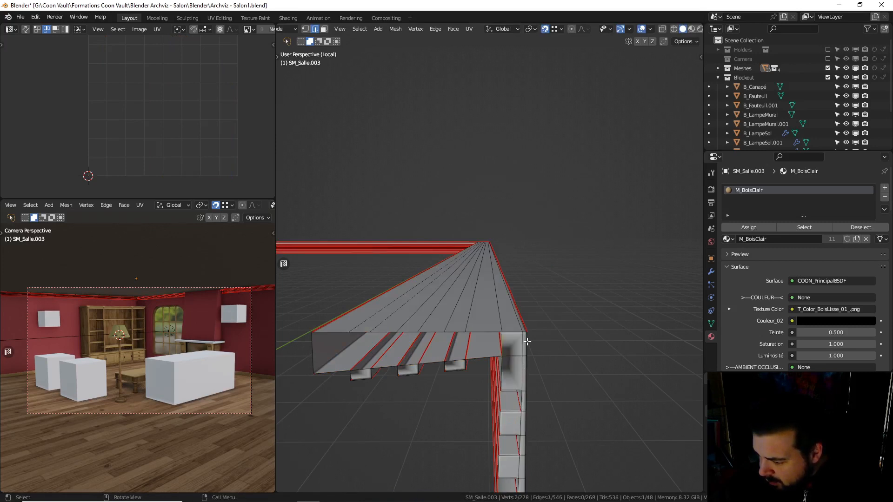
Fill the remaining open end faces along the horizontal leg, above and between its dentils
{"action": "key", "text": "f"}
{"action": "key", "text": "f"}
{"action": "key", "text": "f"}
{"action": "key", "text": "f"}
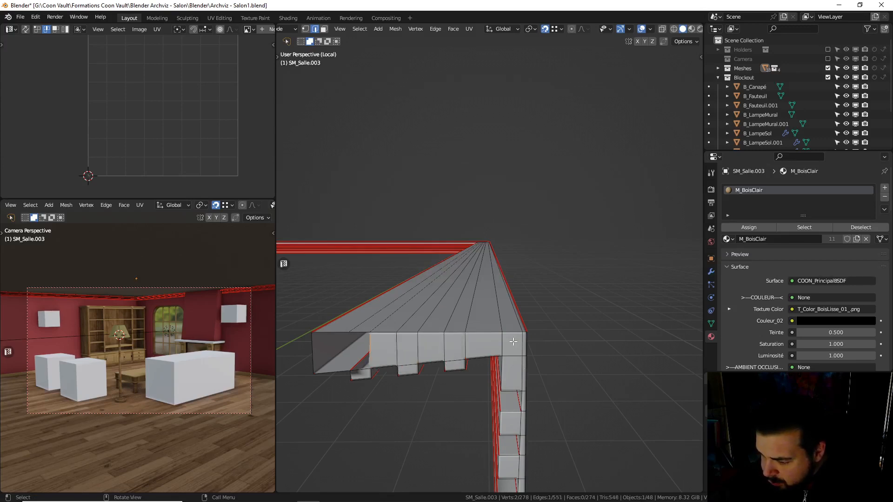
Apply the moulding's rotation and scale and set its origin to its geometry
{"action": "key", "text": "Tab"}
{"action": "key", "text": "q"}
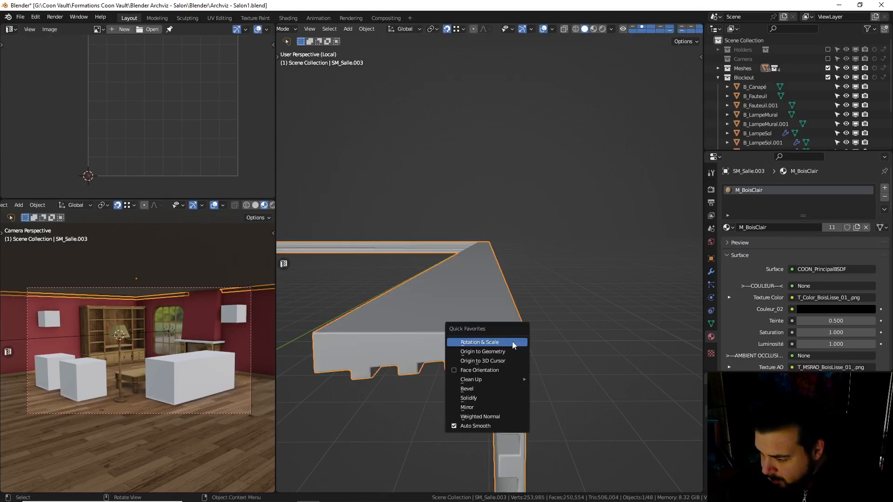
{"action": "left_click", "coordinate": [507, 345]}
{"action": "key", "text": "q"}
{"action": "left_click", "coordinate": [495, 357]}
{"action": "key", "text": "Tab"}
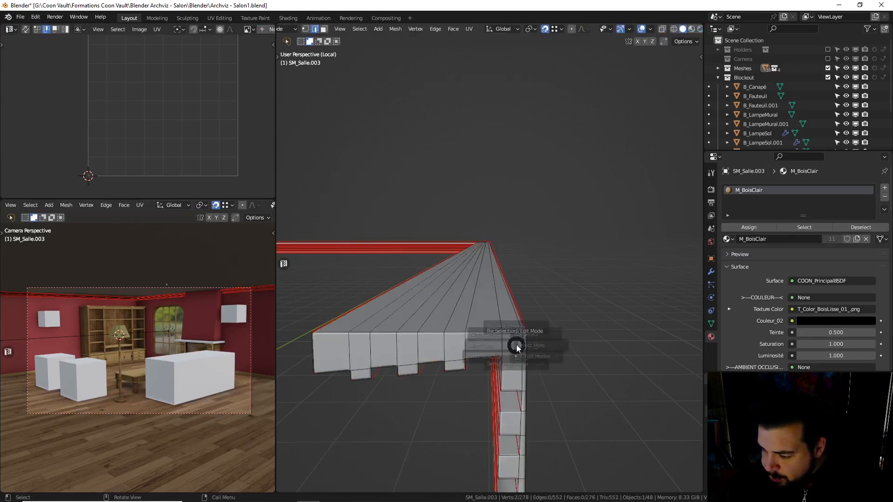
{"action": "key", "text": "a"}
{"action": "left_click", "coordinate": [515, 242]}
{"action": "key", "text": "u"}
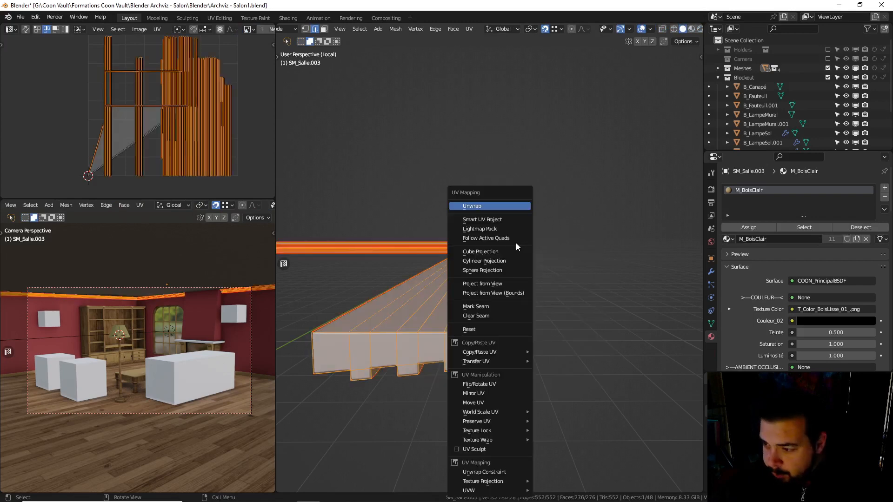
{"action": "left_click", "coordinate": [502, 208]}
{"action": "key", "text": "a"}
{"action": "left_click", "coordinate": [541, 198]}
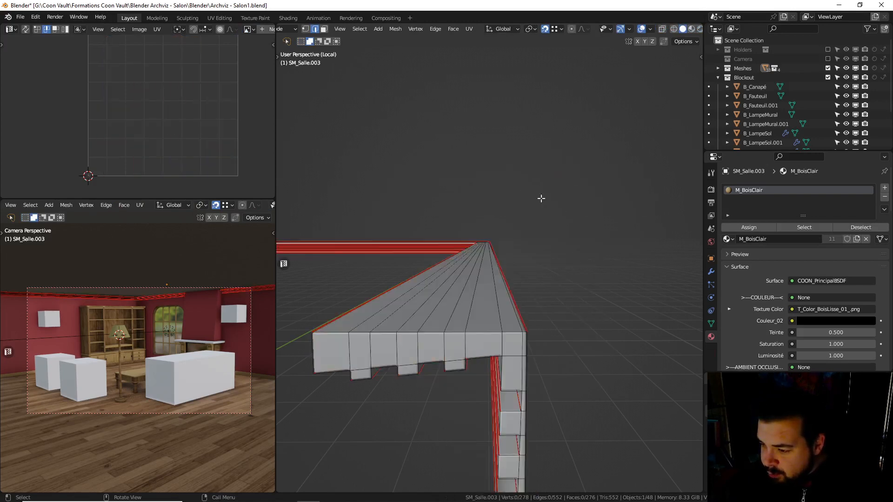
Select the moulding's sharp edges with a 30° sharpness and mark them as seams
{"action": "left_click", "coordinate": [360, 29]}
{"action": "left_click", "coordinate": [386, 126]}
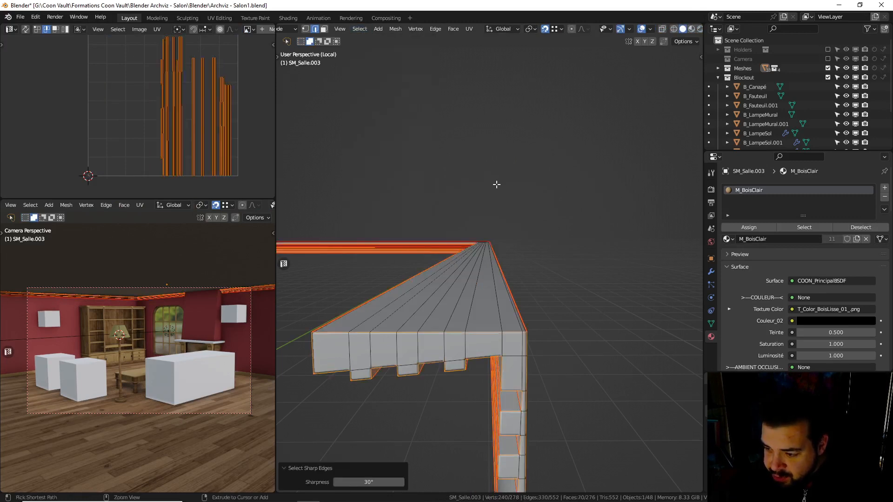
{"action": "key", "text": "ctrl+e"}
{"action": "left_click", "coordinate": [478, 342]}
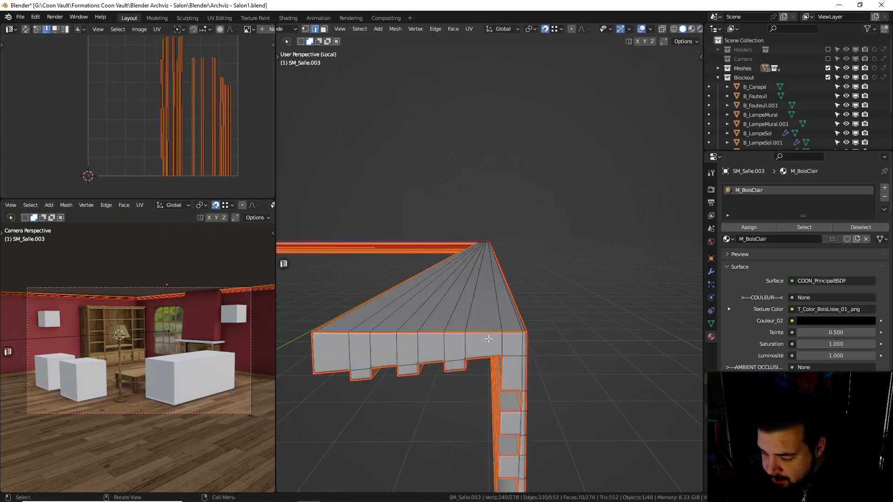
Unwrap the whole moulding with the Angle Based method
{"action": "key", "text": "a"}
{"action": "left_click", "coordinate": [487, 230]}
{"action": "key", "text": "u"}
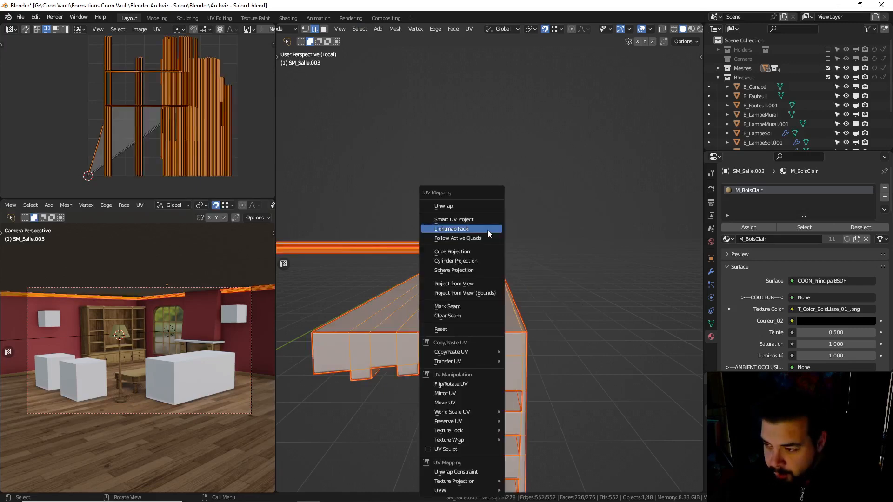
{"action": "left_click", "coordinate": [478, 205]}
{"action": "middle_click_drag", "start_coordinate": [353, 260], "coordinate": [368, 332]}
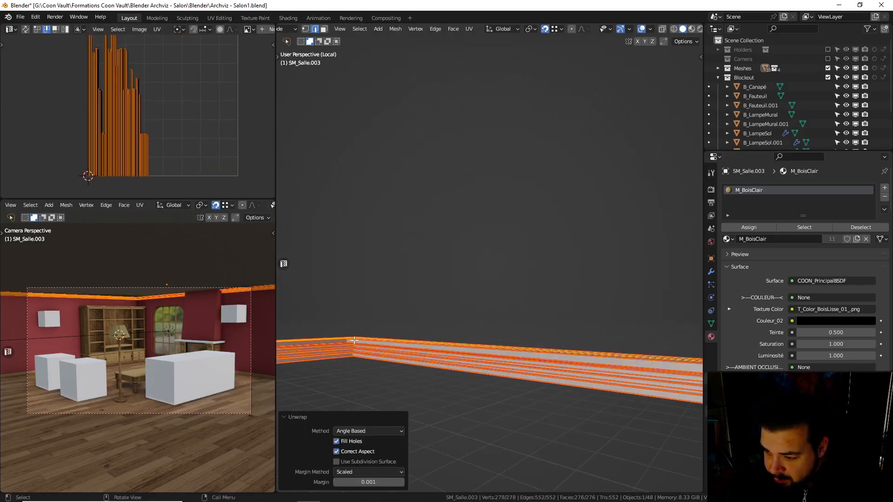
Average the scale of all the moulding's UV islands and pack them
{"action": "key", "text": "a"}
{"action": "left_click", "coordinate": [354, 334]}
{"action": "key", "text": "a"}
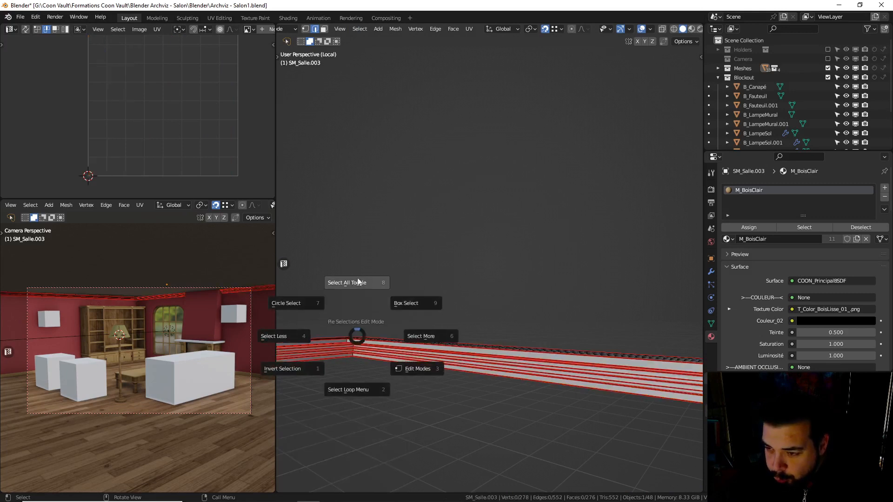
{"action": "left_click", "coordinate": [354, 331]}
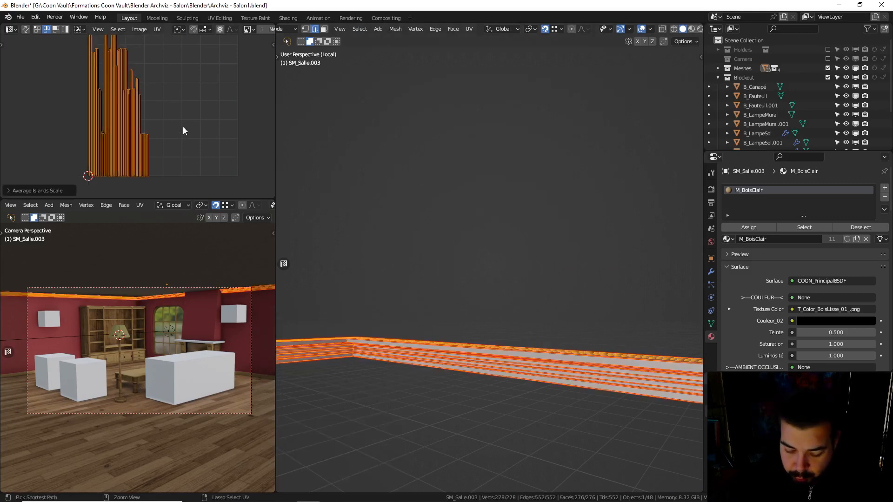
{"action": "key", "text": "ctrl+p"}
{"action": "key", "text": "Tab"}
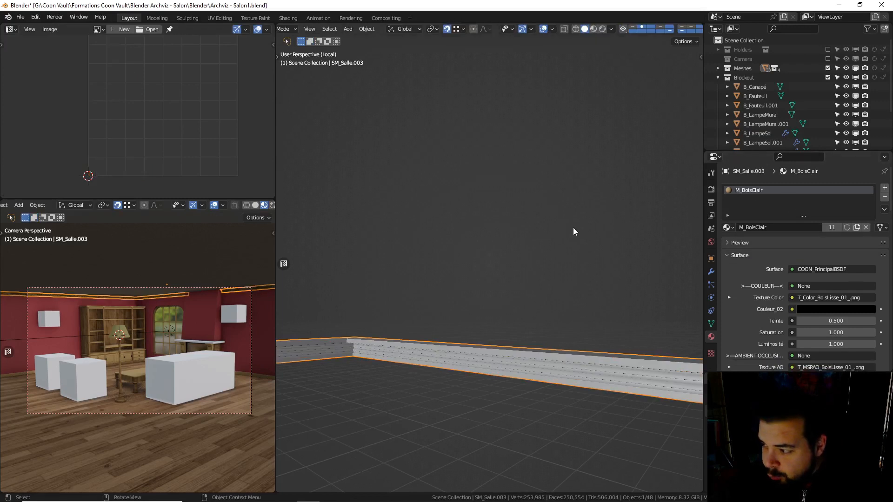
Leave local view and select every object that shares the moulding's M_BoisClair material
{"action": "key", "text": "KP_Divide"}
{"action": "left_click", "coordinate": [331, 29]}
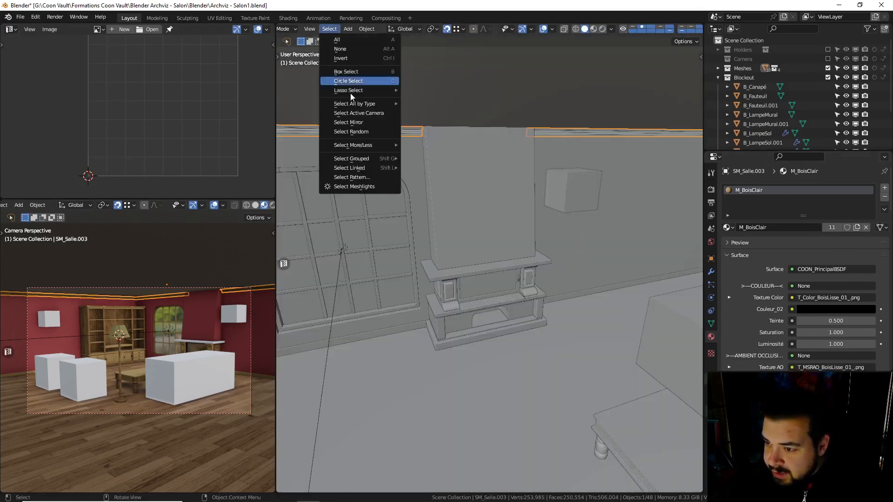
{"action": "mouse_move", "coordinate": [367, 168]}
{"action": "left_click", "coordinate": [426, 178]}
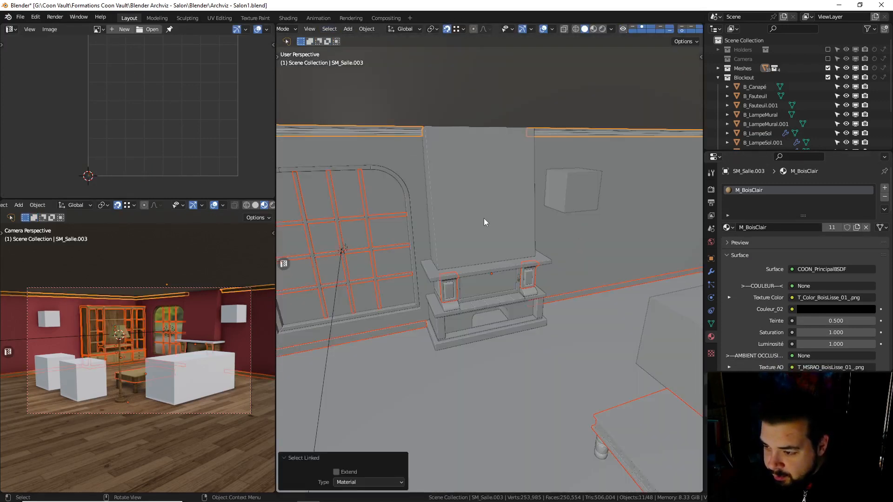
In Edit Mode across these objects, select only the geometry assigned to the M_BoisClair material
{"action": "key", "text": "Tab"}
{"action": "key", "text": "a"}
{"action": "left_click", "coordinate": [473, 164]}
{"action": "key", "text": "a"}
{"action": "left_click", "coordinate": [473, 129]}
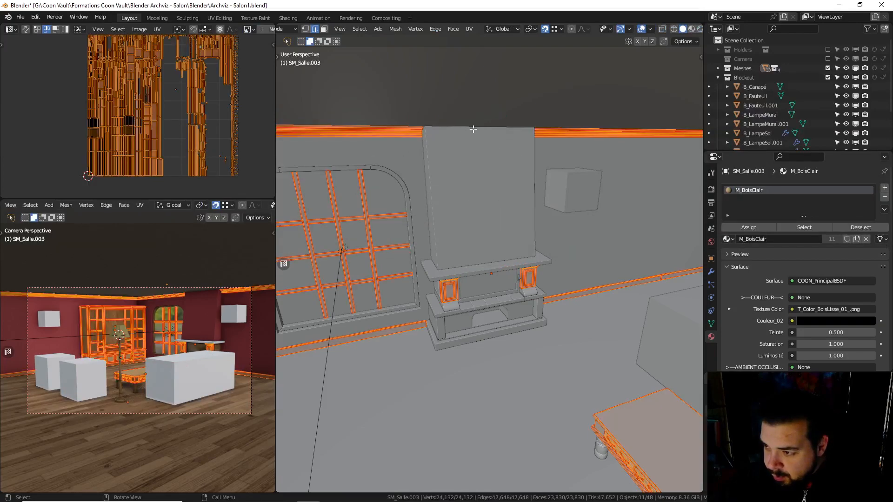
{"action": "key", "text": "a"}
{"action": "left_click", "coordinate": [472, 76]}
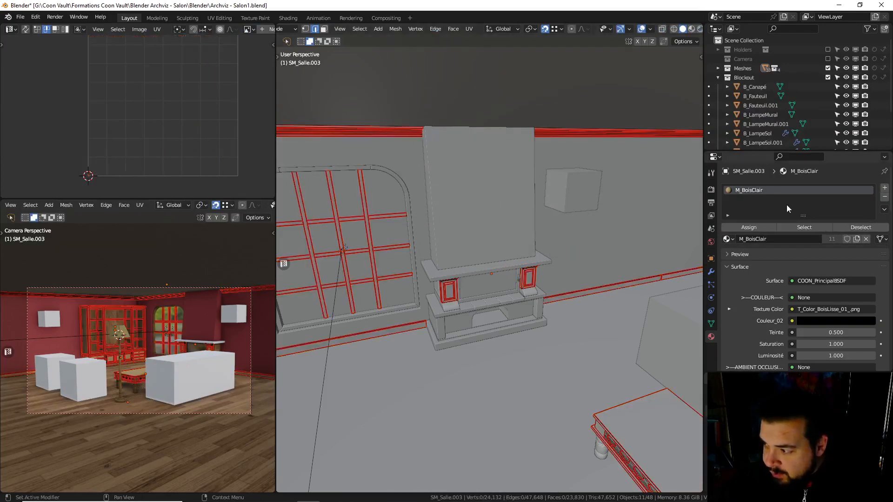
{"action": "left_click", "coordinate": [810, 228]}
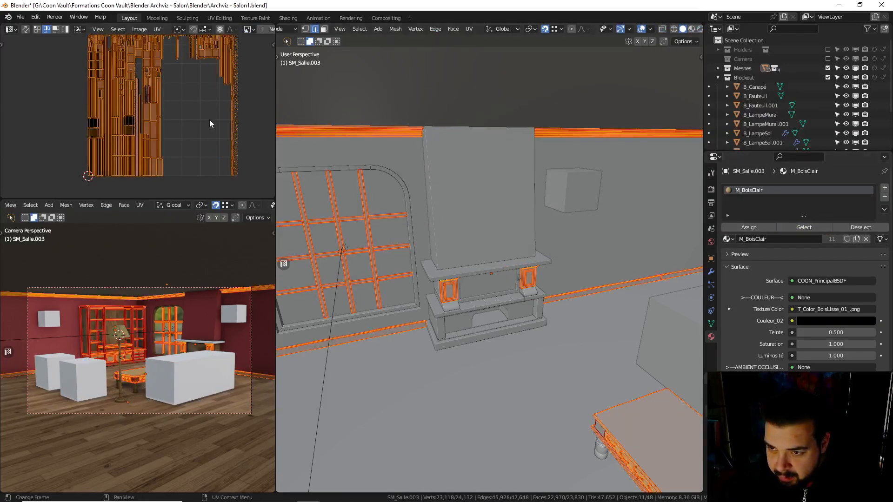
Average the scale of the selected objects' UV islands, pack them together and return to Object Mode
{"action": "key", "text": "ctrl+a"}
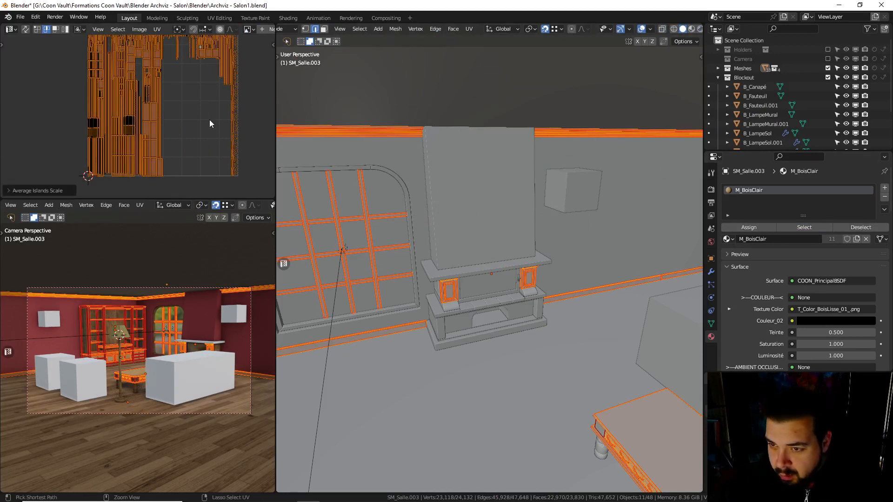
{"action": "key", "text": "ctrl+p"}
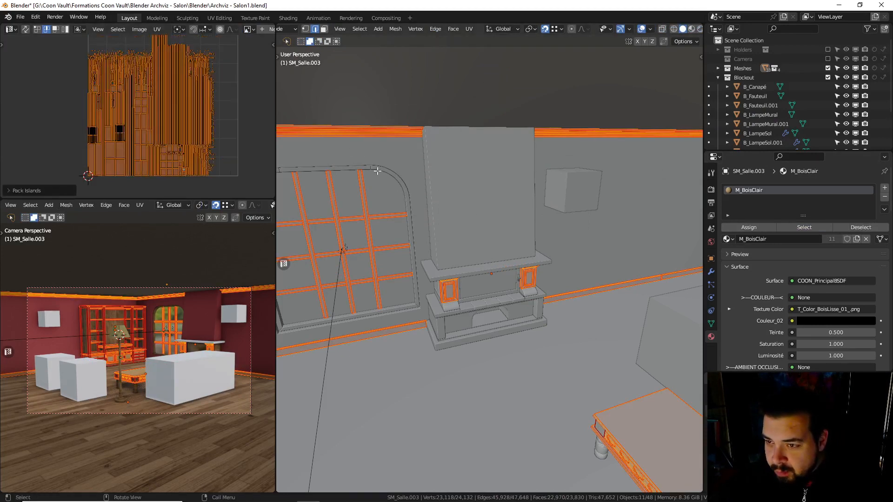
{"action": "scroll", "coordinate": [438, 205], "scroll_direction": "down", "scroll_amount": 2}
{"action": "mouse_move", "coordinate": [472, 215]}
{"action": "middle_mouse_down"}
{"action": "mouse_move", "coordinate": [450, 203]}
{"action": "mouse_move", "coordinate": [466, 212]}
{"action": "middle_mouse_up"}
{"action": "scroll", "coordinate": [483, 222], "scroll_direction": "up", "scroll_amount": 1}
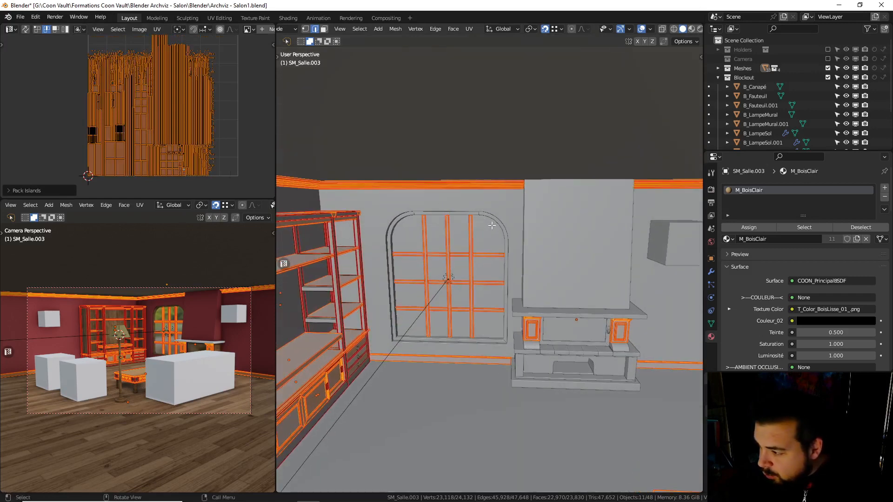
{"action": "key", "text": "Tab"}
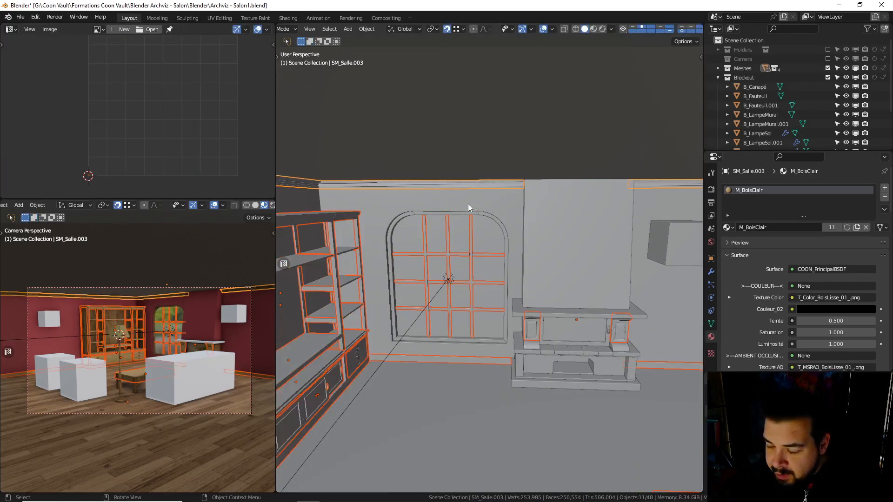
Remove the Test_AO, M_Plafond and M_Parquet.001 material slots from the chimney breast above the fireplace
{"action": "left_click", "coordinate": [490, 214]}
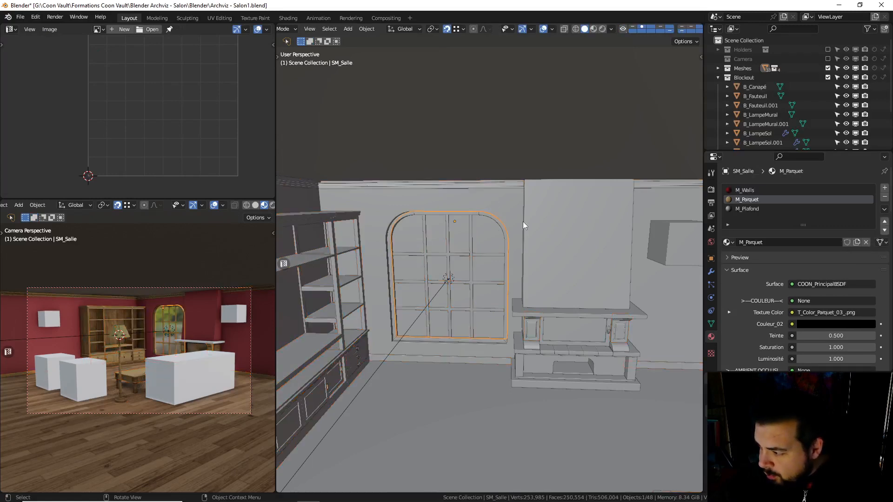
{"action": "left_click", "coordinate": [538, 323]}
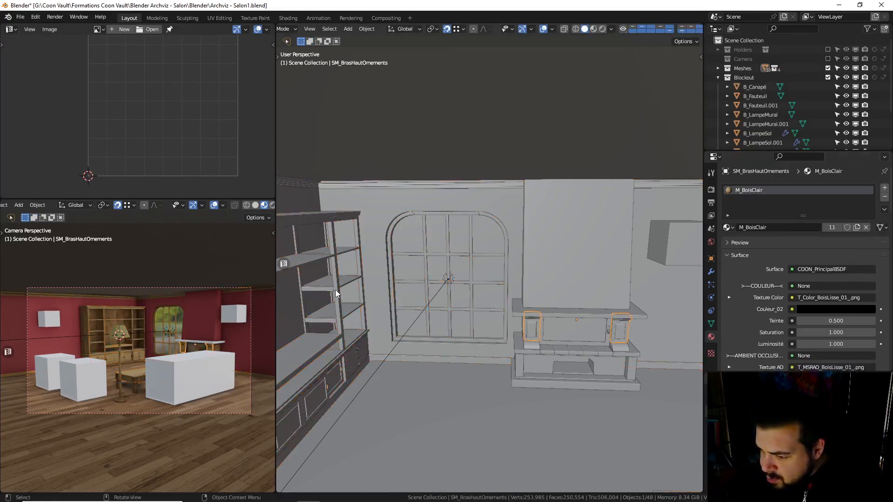
{"action": "left_click", "coordinate": [536, 231]}
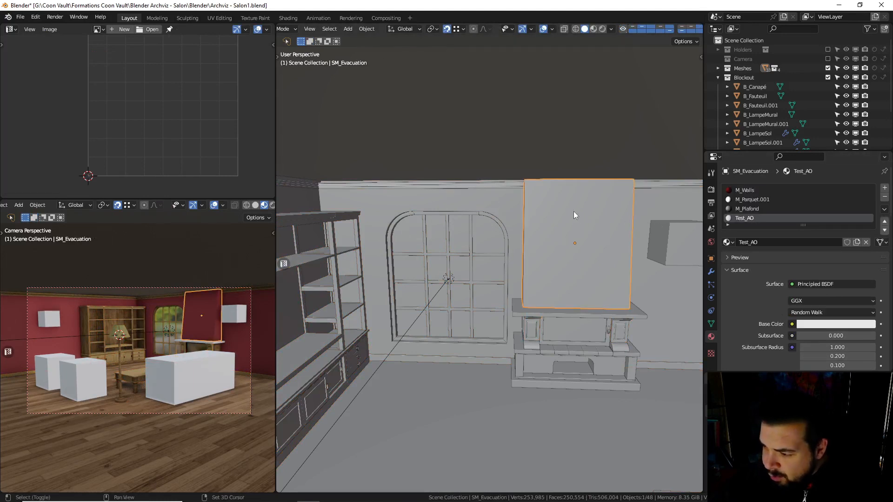
{"action": "middle_click_drag", "start_coordinate": [573, 211], "coordinate": [525, 212], "text": "shift"}
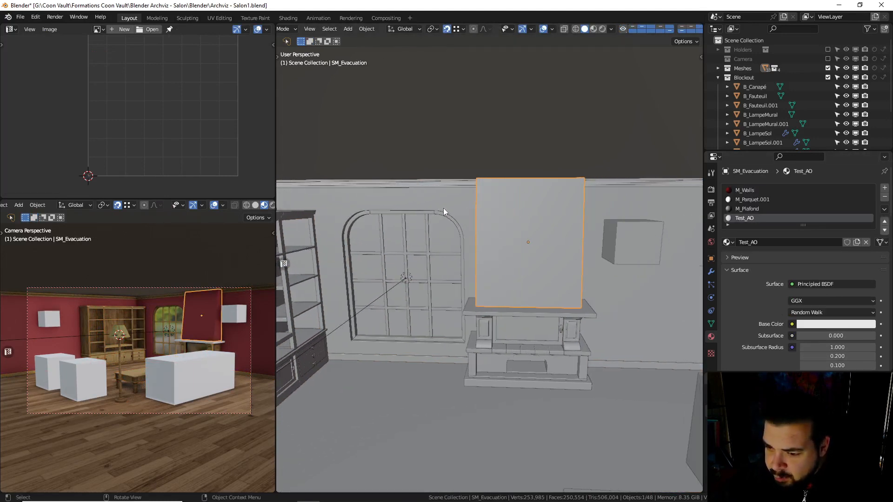
{"action": "left_click", "coordinate": [885, 197]}
{"action": "left_click", "coordinate": [885, 197]}
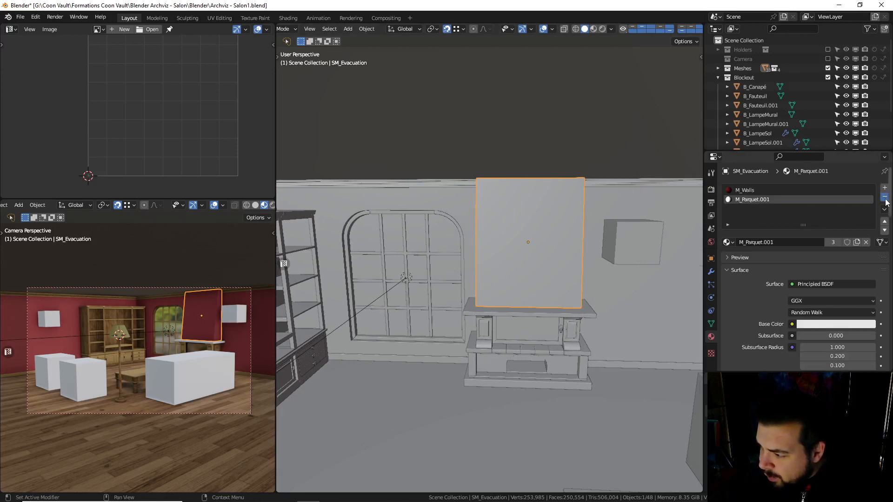
{"action": "left_click", "coordinate": [885, 197]}
Examine the materials assigned to the room, the fireplace slabs, the arm ornaments, the hearth door and its glass
{"action": "left_click", "coordinate": [540, 120]}
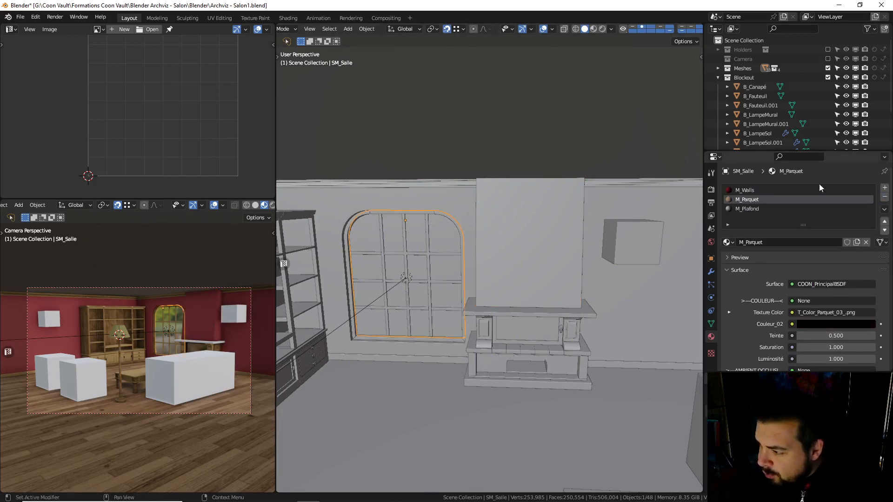
{"action": "left_click", "coordinate": [595, 313]}
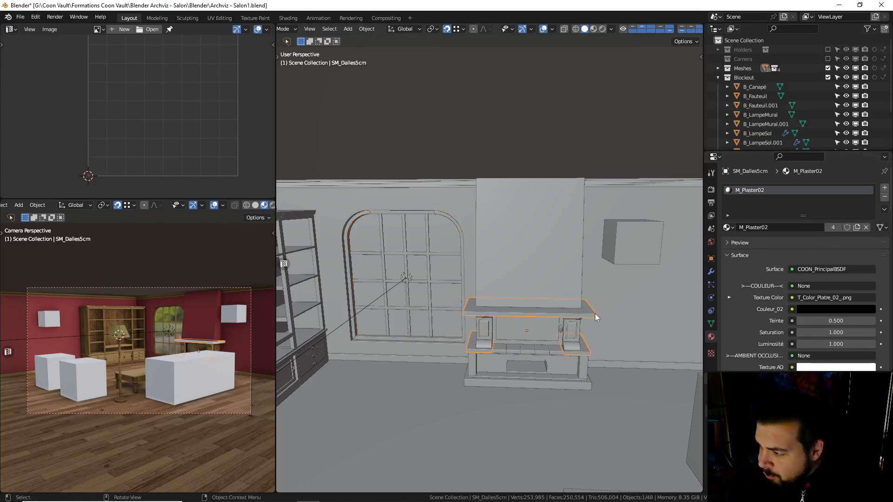
{"action": "left_click", "coordinate": [572, 334]}
{"action": "left_click", "coordinate": [557, 343]}
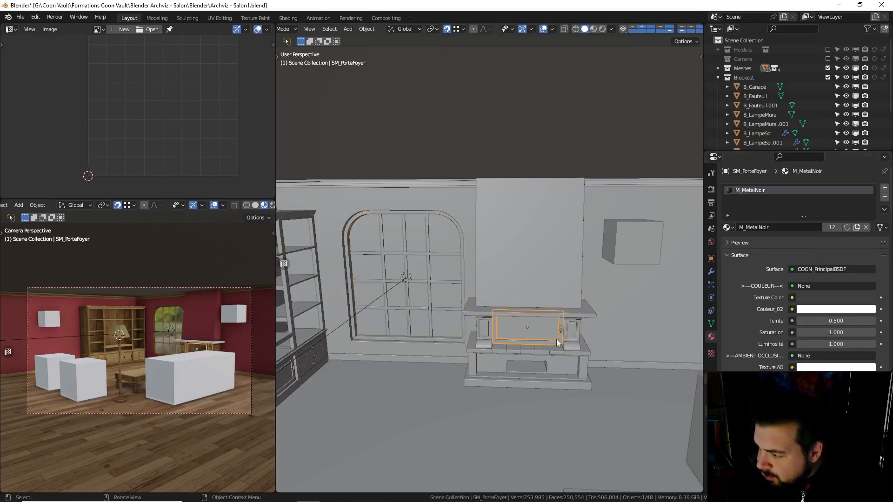
{"action": "left_click", "coordinate": [562, 334]}
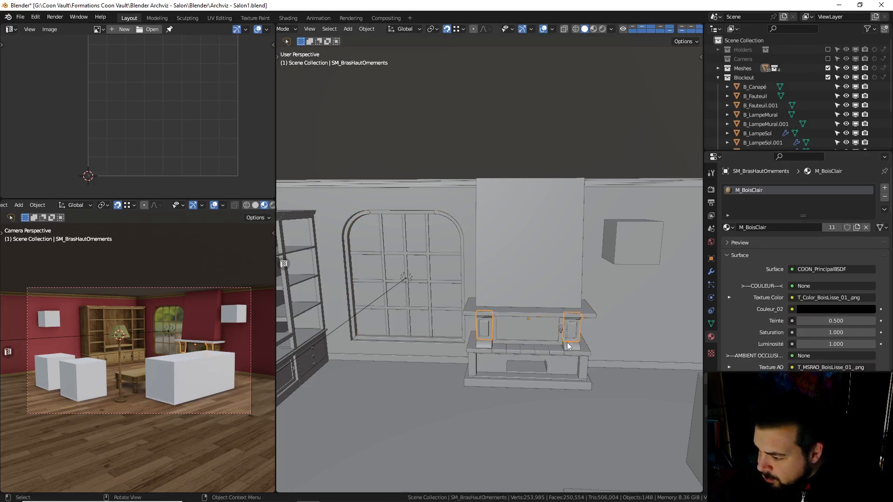
{"action": "left_click", "coordinate": [557, 334]}
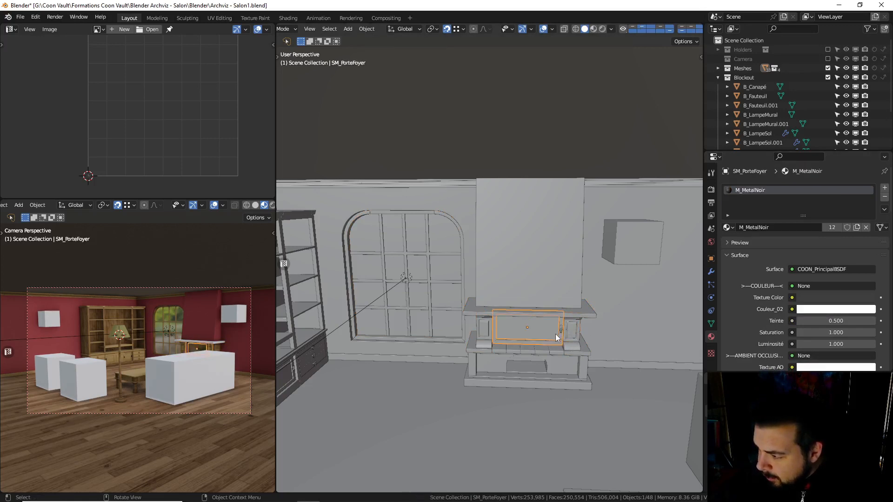
{"action": "left_click", "coordinate": [524, 328]}
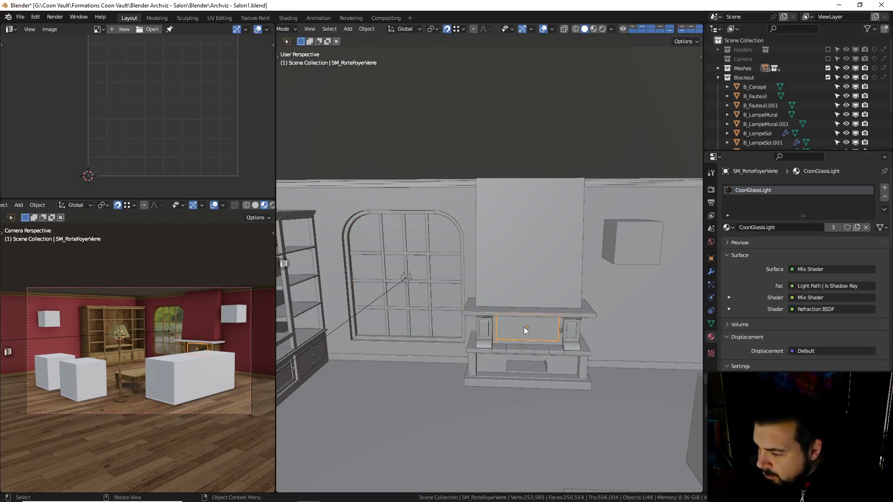
Select every object linked by material to the base of the fireplace's upper arms, which uses M_BoisMedium
{"action": "left_click", "coordinate": [573, 348]}
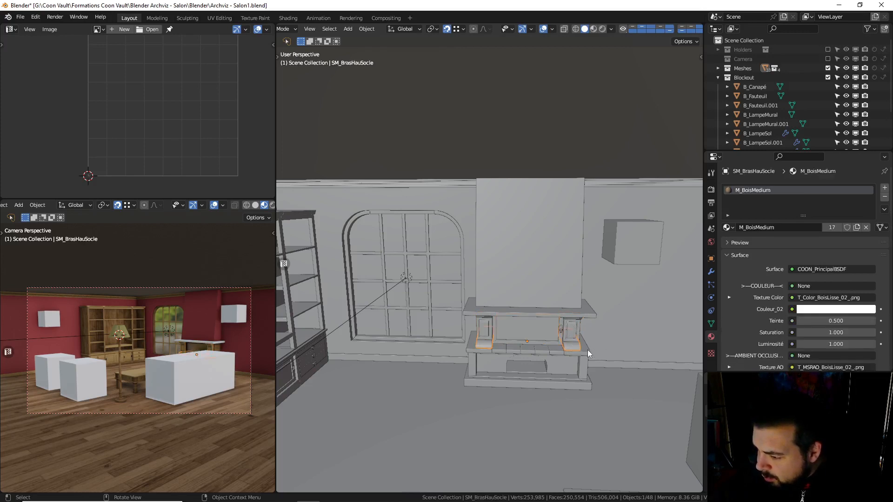
{"action": "left_click", "coordinate": [329, 29]}
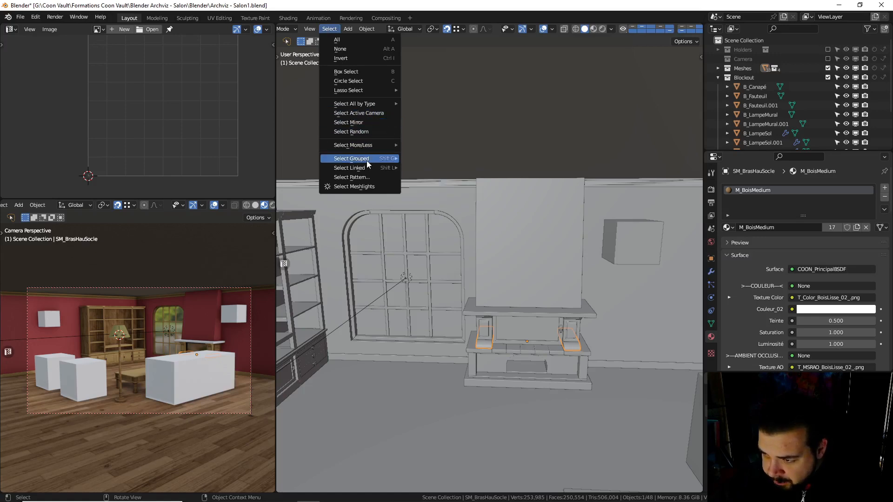
{"action": "mouse_move", "coordinate": [370, 169]}
{"action": "left_click", "coordinate": [483, 178]}
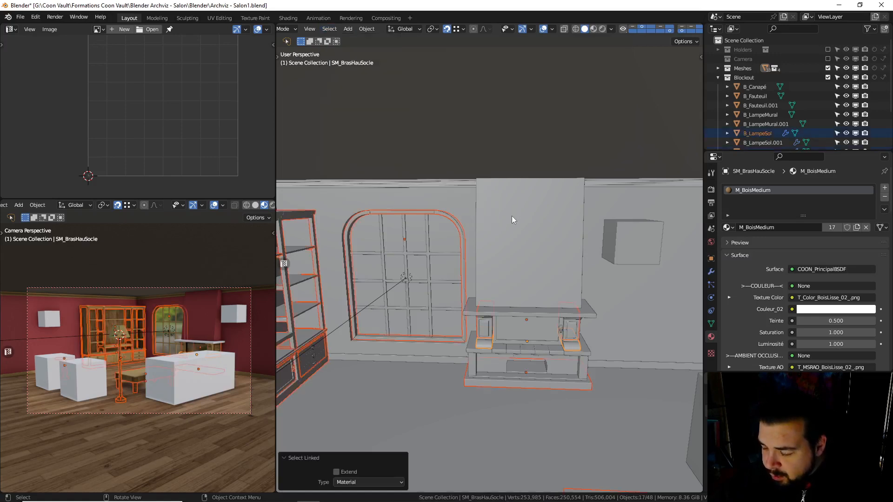
In Edit Mode across these objects, select only the geometry assigned to the M_BoisMedium material
{"action": "key", "text": "Tab"}
{"action": "key", "text": "a"}
{"action": "left_click", "coordinate": [512, 174]}
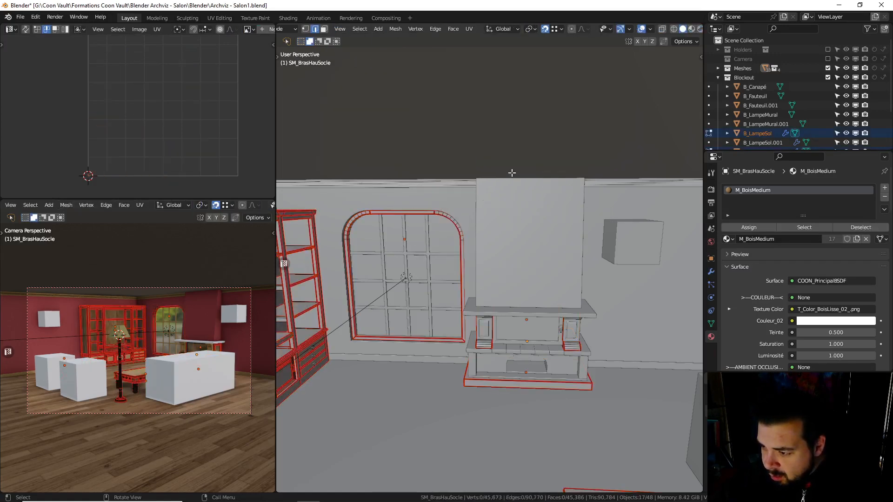
{"action": "left_click", "coordinate": [804, 227]}
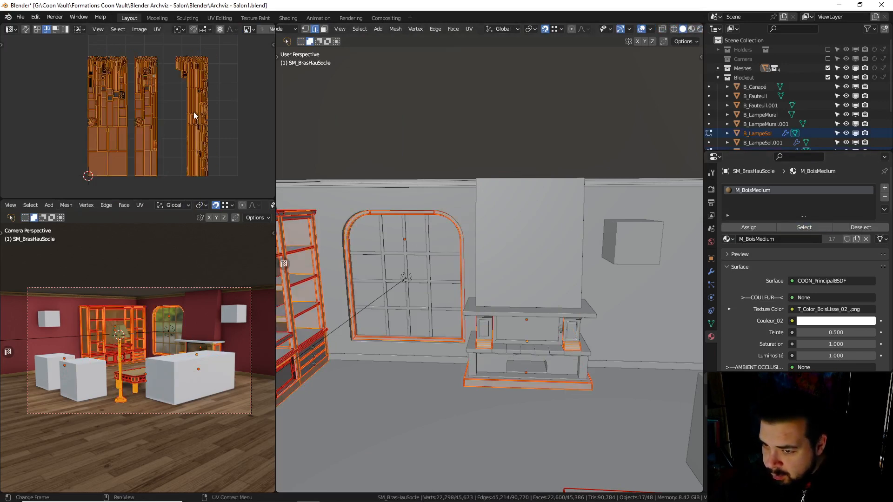
Pack the UV islands of the M_BoisMedium geometry together, return to Object Mode and deselect everything
{"action": "key", "text": "a"}
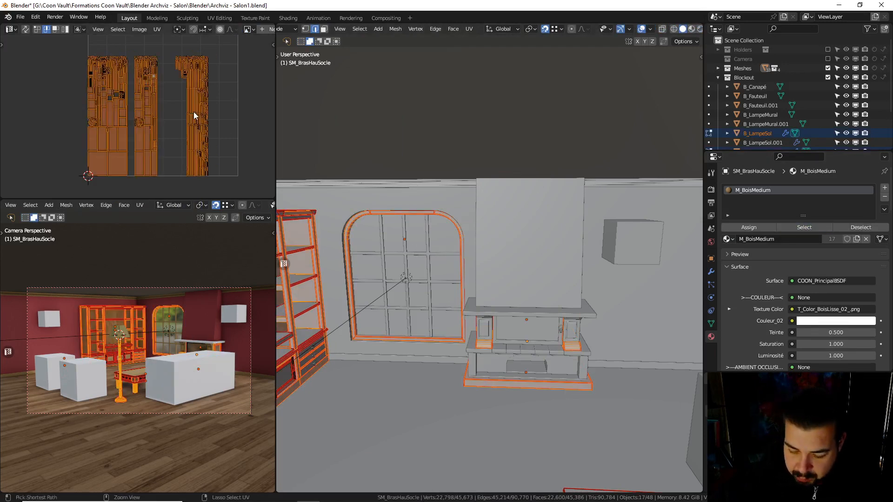
{"action": "key", "text": "ctrl+p"}
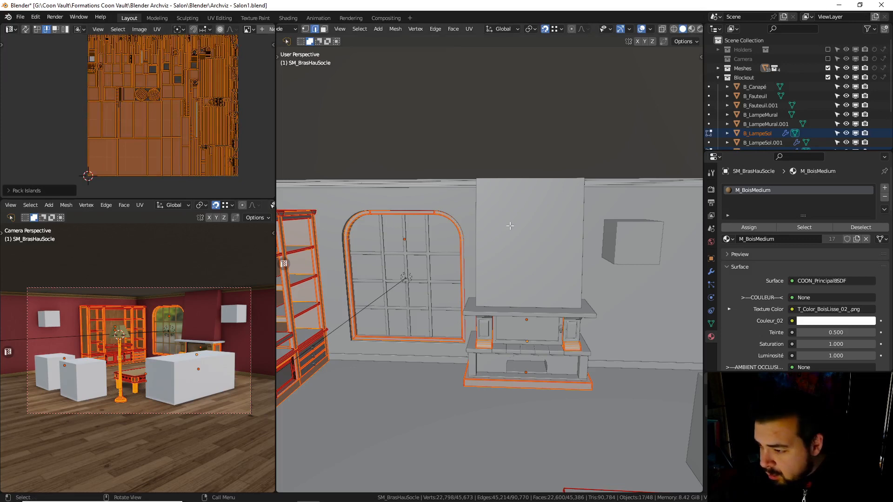
{"action": "key", "text": "Tab"}
{"action": "key", "text": "a"}
{"action": "left_click", "coordinate": [530, 169]}
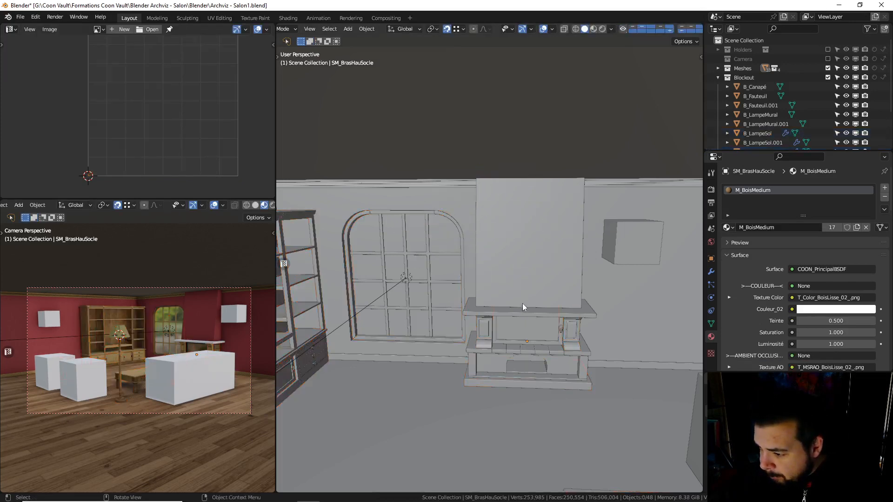
Examine the materials of the fireplace base, its lower arms, the pedestal table top and the floor lamp, and clear the selection
{"action": "left_click", "coordinate": [489, 380]}
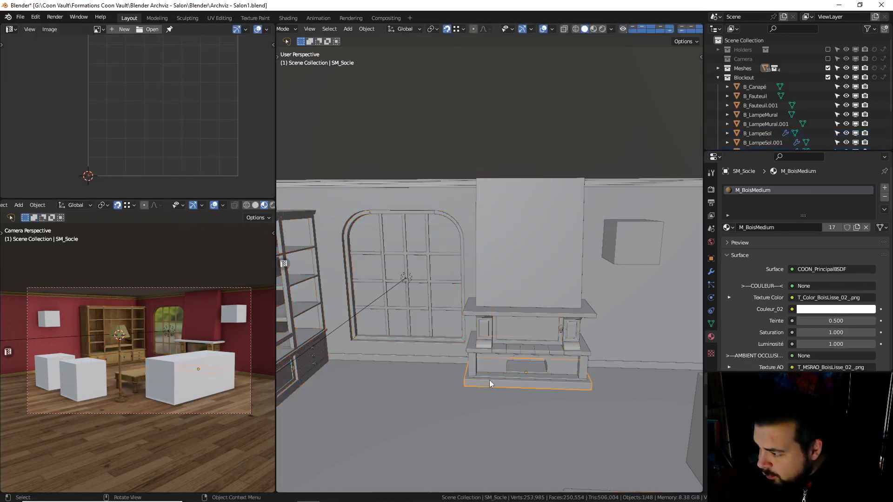
{"action": "left_click", "coordinate": [471, 366]}
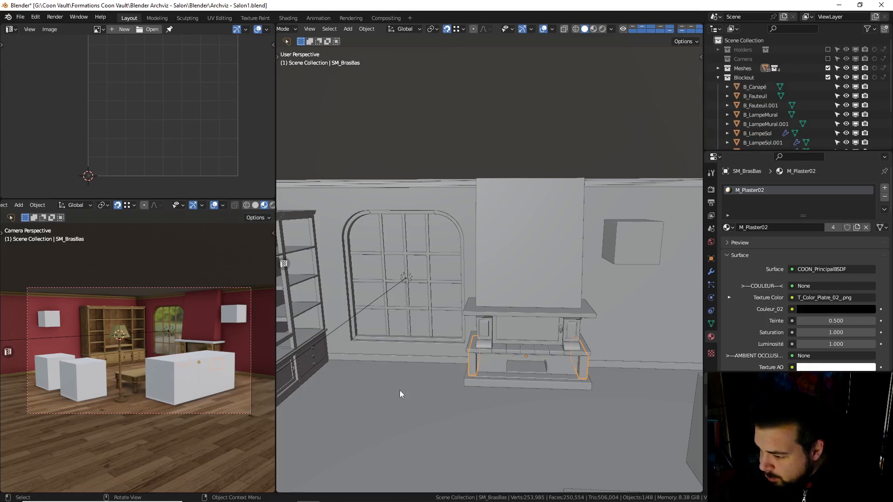
{"action": "left_click", "coordinate": [406, 373]}
{"action": "left_click", "coordinate": [410, 364]}
{"action": "middle_click_drag", "start_coordinate": [419, 358], "coordinate": [397, 351]}
{"action": "left_click", "coordinate": [397, 351]}
{"action": "key", "text": "KP_Decimal"}
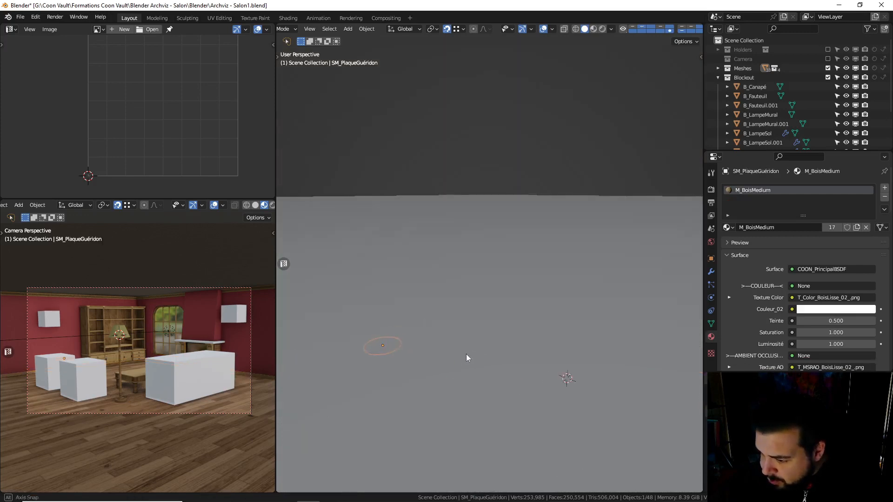
{"action": "scroll", "coordinate": [471, 272], "scroll_direction": "down", "scroll_amount": 6}
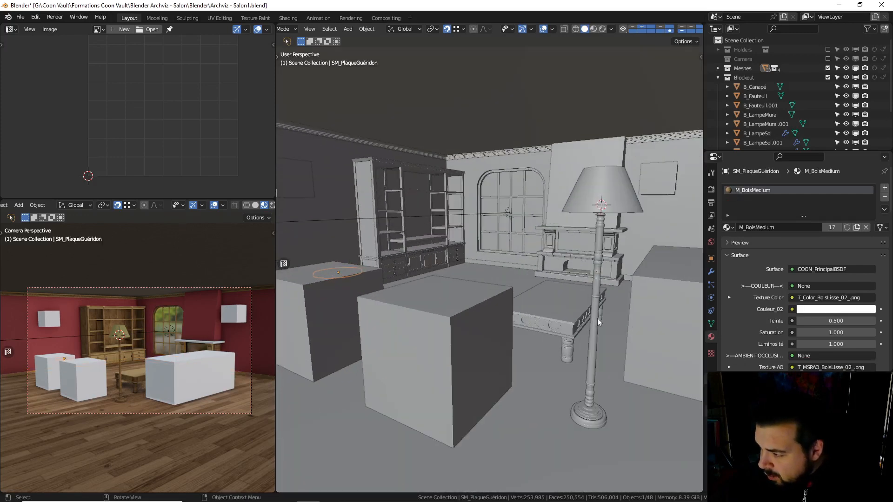
{"action": "left_click", "coordinate": [597, 318]}
{"action": "middle_click_drag", "start_coordinate": [597, 318], "coordinate": [512, 274]}
{"action": "key", "text": "a"}
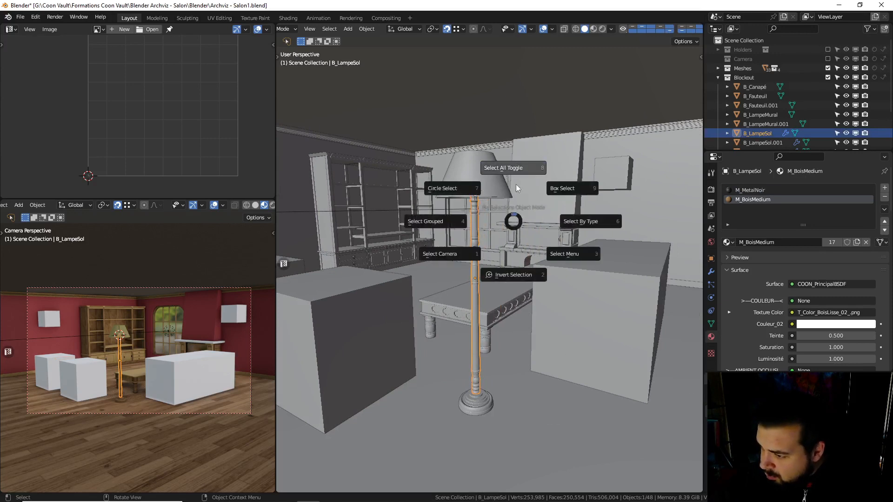
{"action": "left_click", "coordinate": [515, 163]}
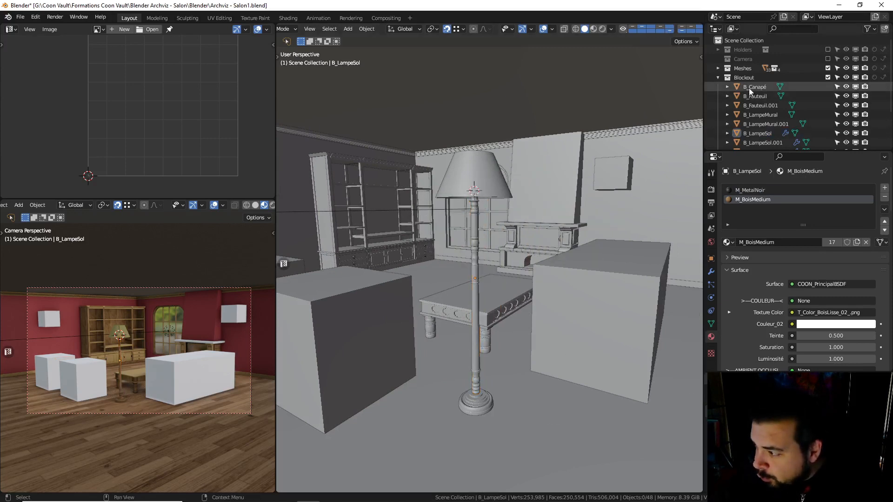
Delete the blockout object B_Fauteuil.001 and move B_Fauteuil into the Fauteuil collection under Meshes > Meubles
{"action": "left_click", "coordinate": [768, 106]}
{"action": "key", "text": "Delete"}
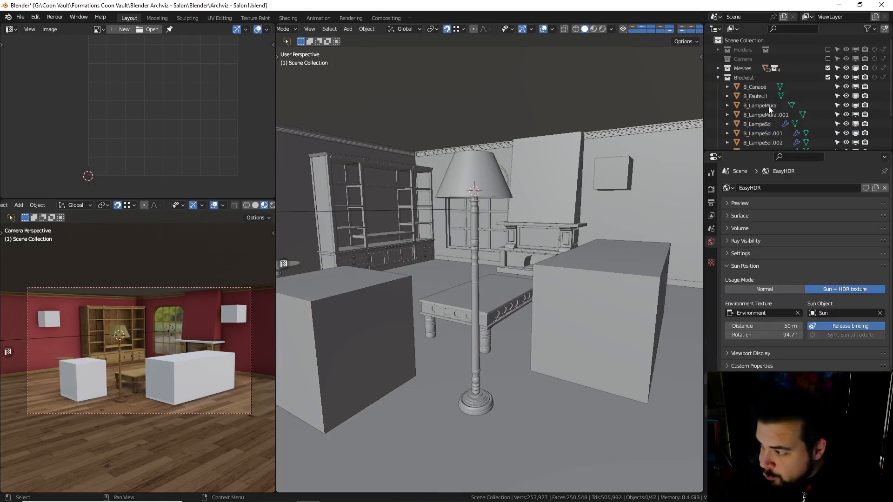
{"action": "left_click_drag", "start_coordinate": [763, 96], "coordinate": [746, 71]}
{"action": "left_click", "coordinate": [720, 68]}
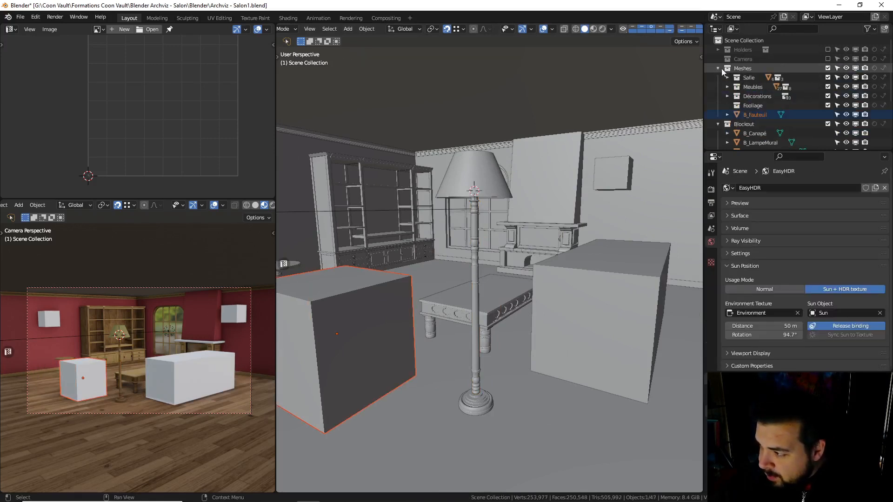
{"action": "left_click", "coordinate": [726, 87]}
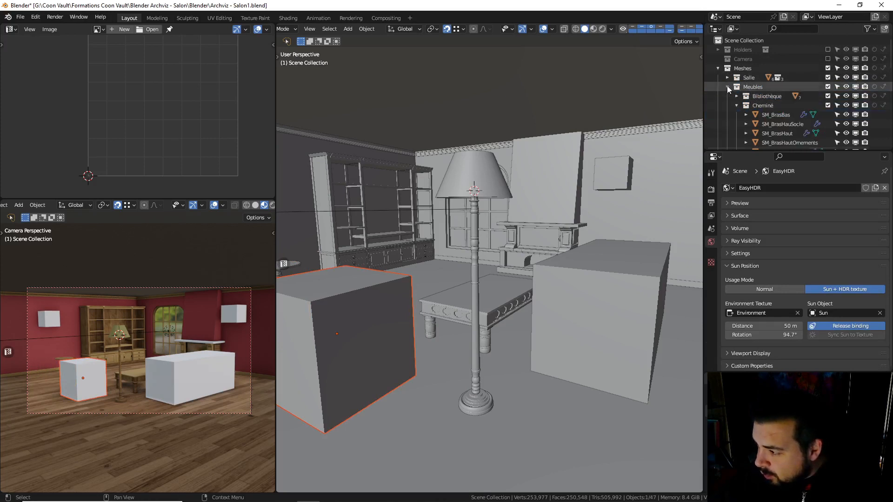
{"action": "left_click", "coordinate": [734, 104]}
{"action": "left_click", "coordinate": [736, 105]}
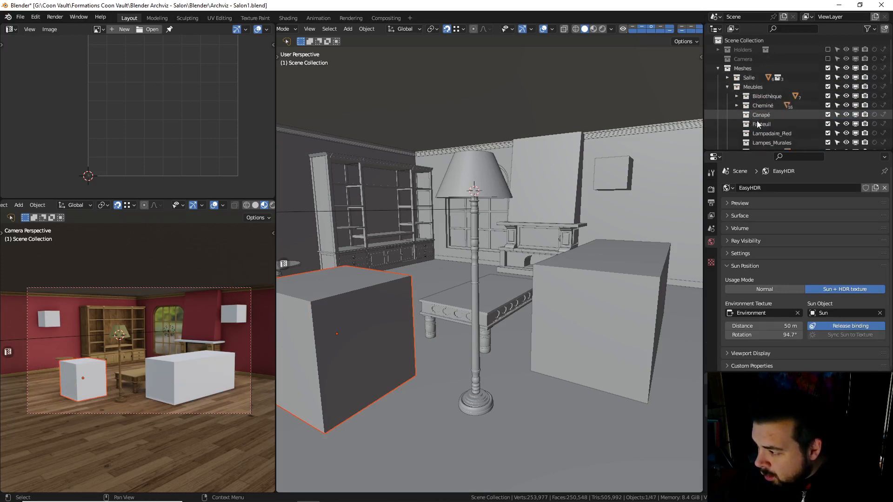
{"action": "scroll", "coordinate": [758, 121], "scroll_direction": "down", "scroll_amount": 3}
{"action": "left_click_drag", "start_coordinate": [757, 133], "coordinate": [771, 67]}
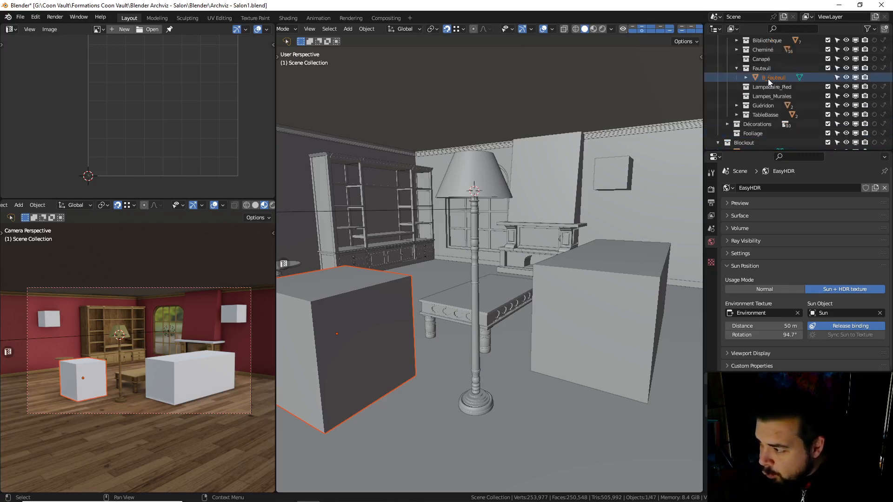
Rename the armchair block as SM_Fauteuil and isolate it in local view
{"action": "left_click", "coordinate": [768, 78]}
{"action": "double_click", "coordinate": [768, 79]}
{"action": "scroll", "coordinate": [769, 79], "scroll_direction": "up", "scroll_amount": 1}
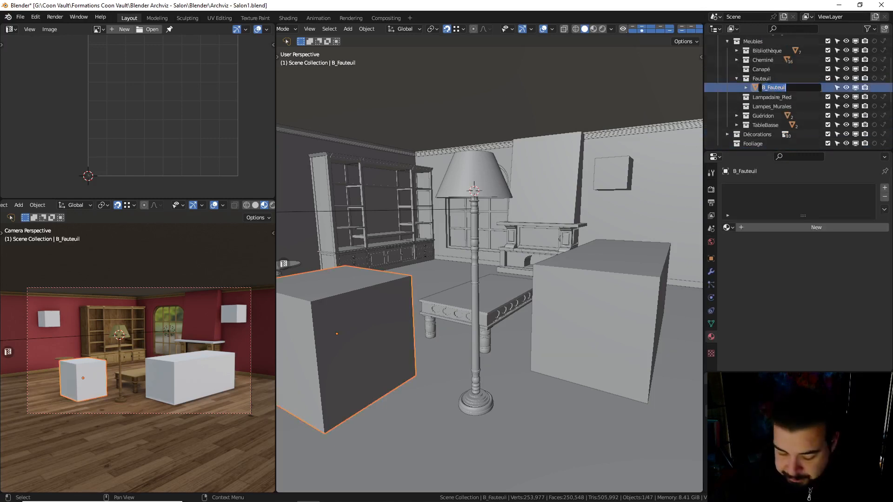
{"action": "type", "text": "SM_Fa"}
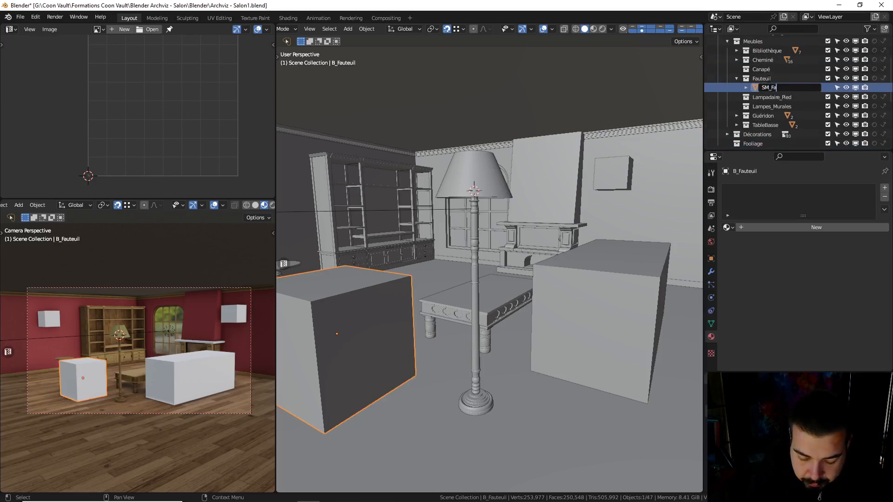
{"action": "type", "text": "uteuil"}
{"action": "key", "text": "Return"}
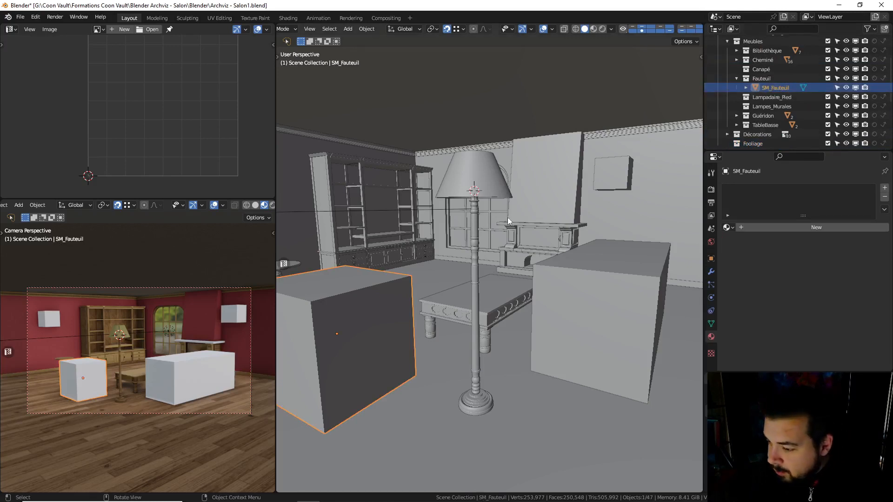
{"action": "key", "text": "KP_Divide"}
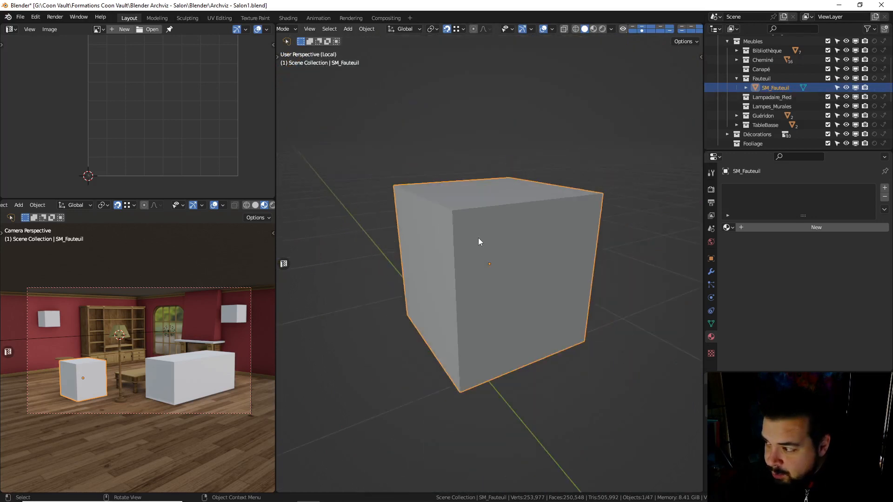
{"action": "middle_click_drag", "start_coordinate": [478, 238], "coordinate": [417, 238]}
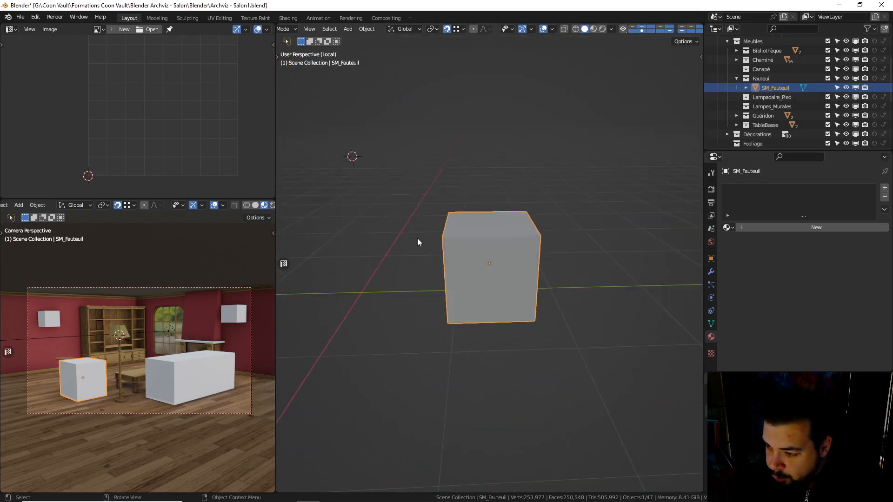
Enter Edit Mode on the SM_Fauteuil block and turn on the Screencast Keys display
{"action": "key", "text": "KP_1"}
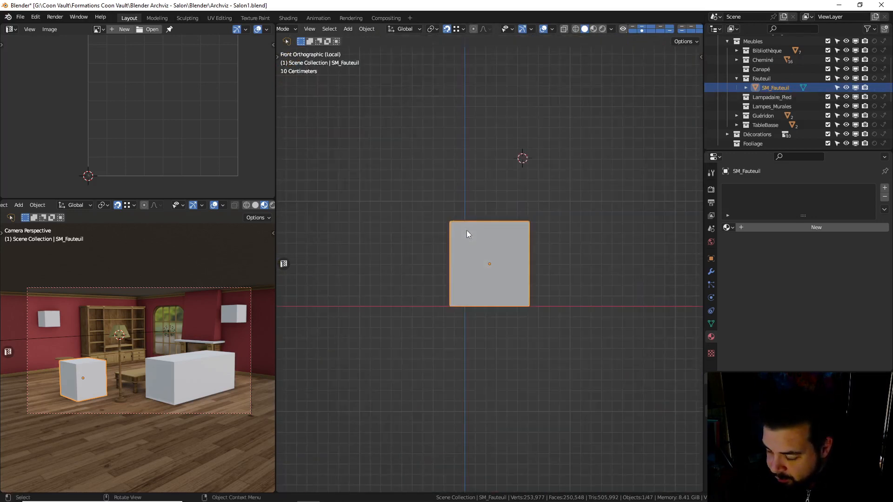
{"action": "middle_click_drag", "start_coordinate": [465, 228], "coordinate": [488, 254]}
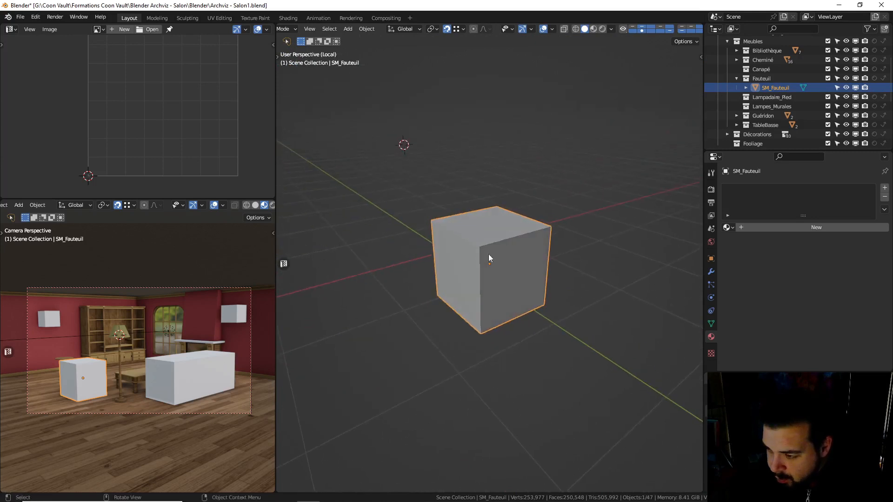
{"action": "key", "text": "ctrl+KP_1"}
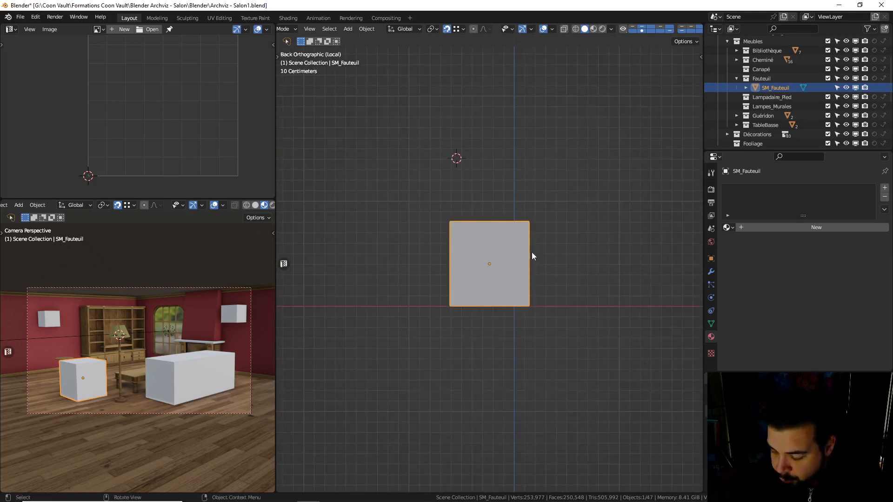
{"action": "key", "text": "Tab"}
{"action": "middle_click_drag", "start_coordinate": [521, 202], "coordinate": [517, 238]}
{"action": "key", "text": "n"}
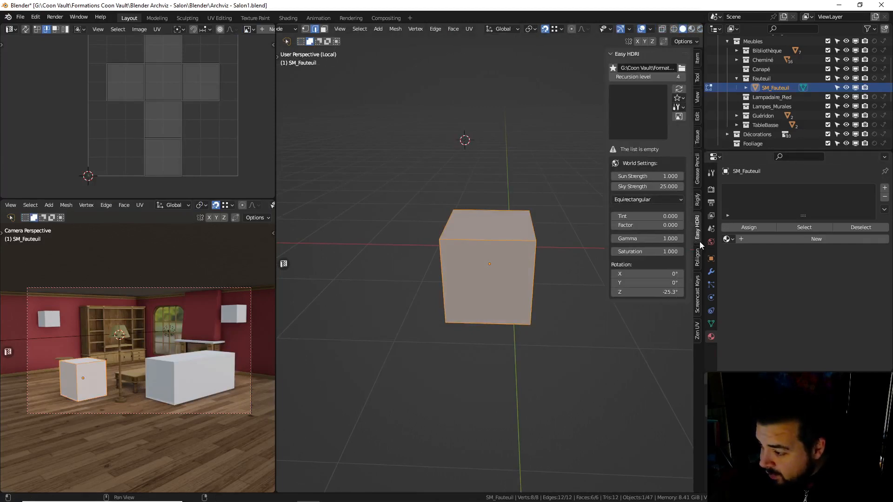
{"action": "left_click", "coordinate": [698, 293]}
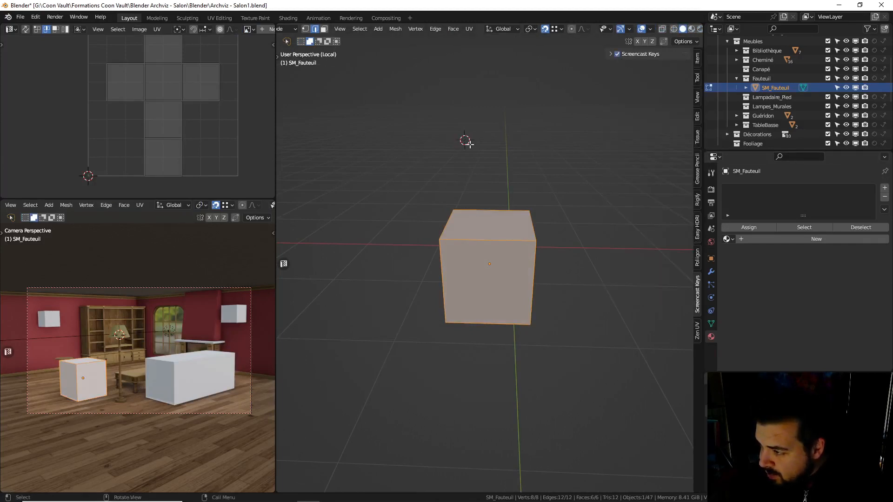
{"action": "key", "text": "n"}
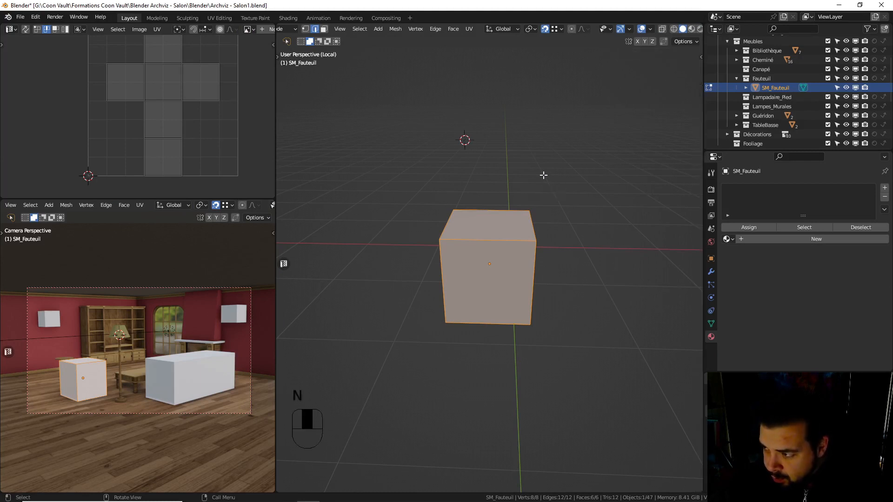
Bring up the armchair reference board and enlarge the product photo and its specifications
{"action": "middle_click_drag", "start_coordinate": [538, 175], "coordinate": [682, 101]}
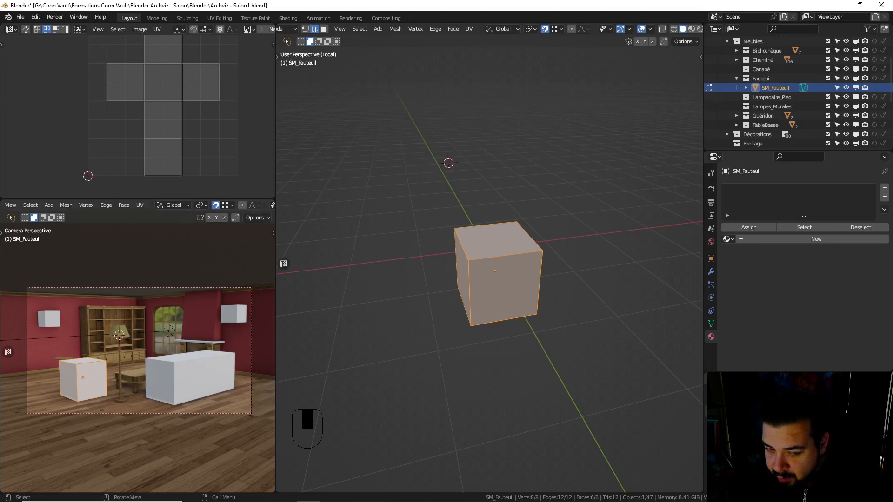
{"action": "left_click", "coordinate": [331, 501]}
{"action": "right_click_drag", "start_coordinate": [120, 136], "coordinate": [129, 147]}
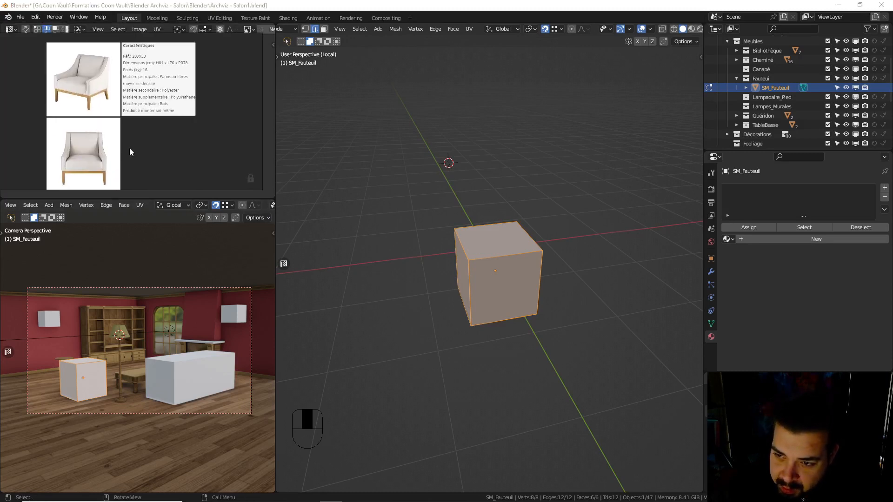
{"action": "scroll", "coordinate": [147, 70], "scroll_direction": "up", "scroll_amount": 2}
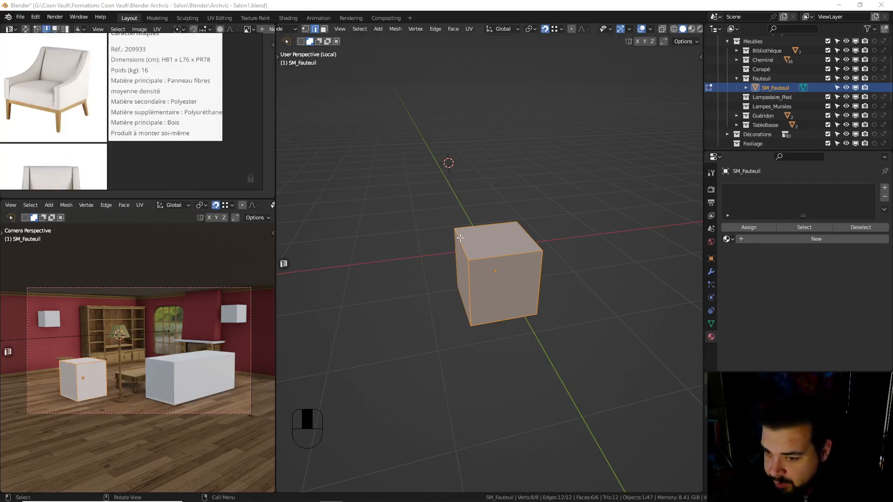
Add a horizontal loop cut around the armchair block, 0.25 m above its bottom edge
{"action": "middle_click_drag", "start_coordinate": [459, 239], "coordinate": [458, 215]}
{"action": "scroll", "coordinate": [496, 272], "scroll_direction": "up", "scroll_amount": 1}
{"action": "middle_click_drag", "start_coordinate": [498, 301], "coordinate": [516, 275], "text": "shift"}
{"action": "key", "text": "ctrl+r"}
{"action": "left_click", "coordinate": [472, 278]}
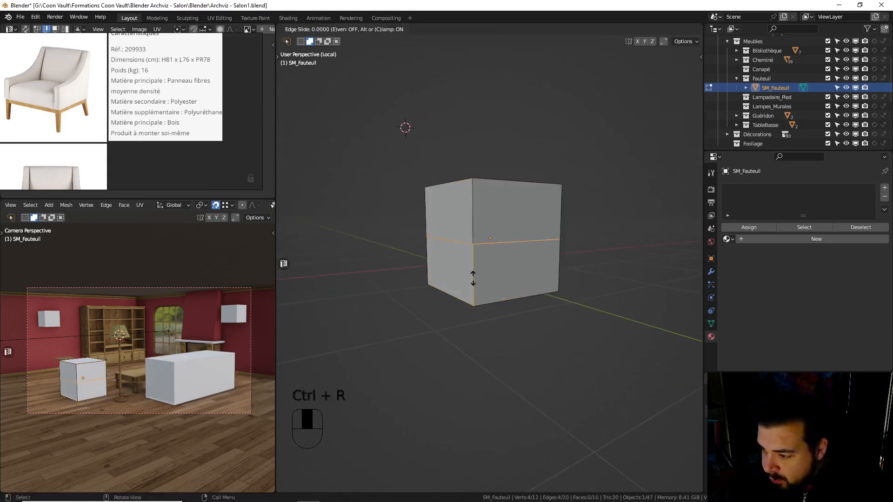
{"action": "left_click", "coordinate": [474, 307]}
{"action": "type", "text": "gz0.15"}
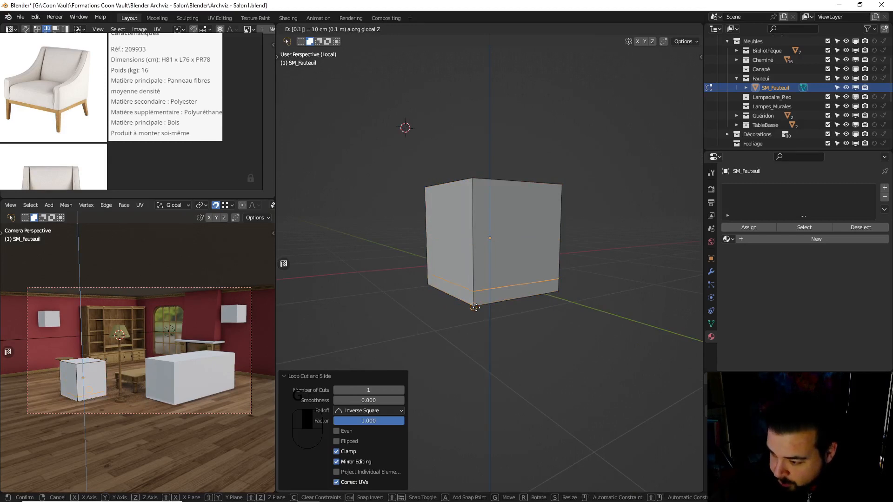
{"action": "key", "text": "BackSpace"}
{"action": "key", "text": "BackSpace"}
{"action": "key", "text": "BackSpace"}
{"action": "key", "text": "BackSpace"}
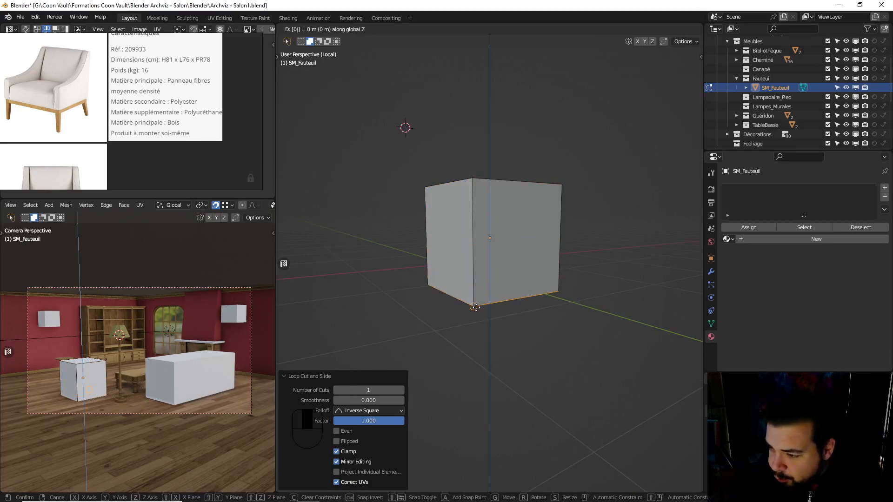
{"action": "type", "text": ".2"}
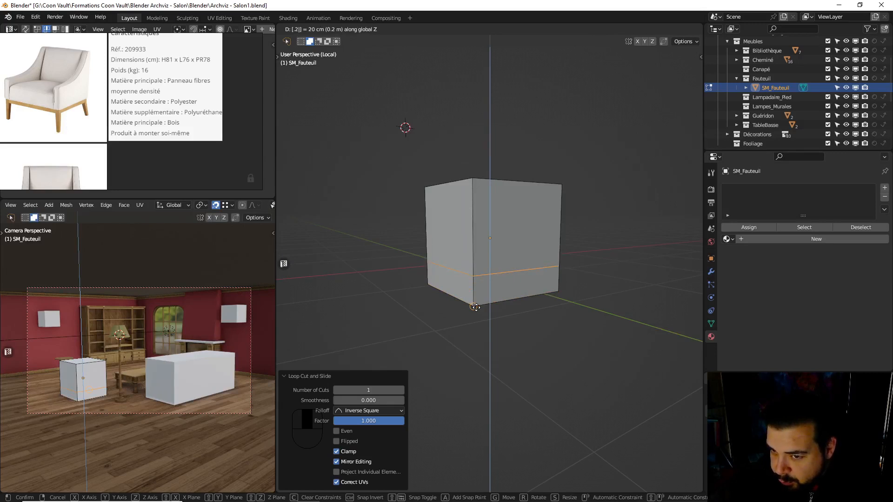
{"action": "key", "text": "BackSpace"}
{"action": "key", "text": "BackSpace"}
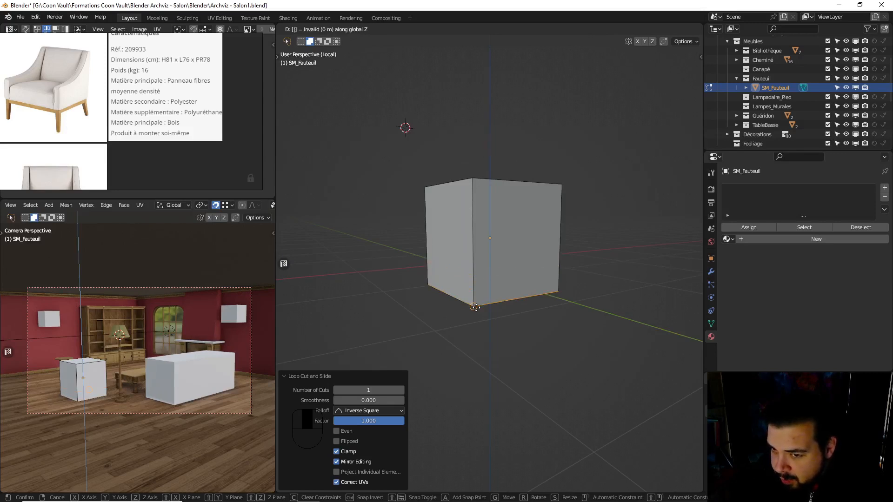
{"action": "type", "text": ".25"}
{"action": "key", "text": "Return"}
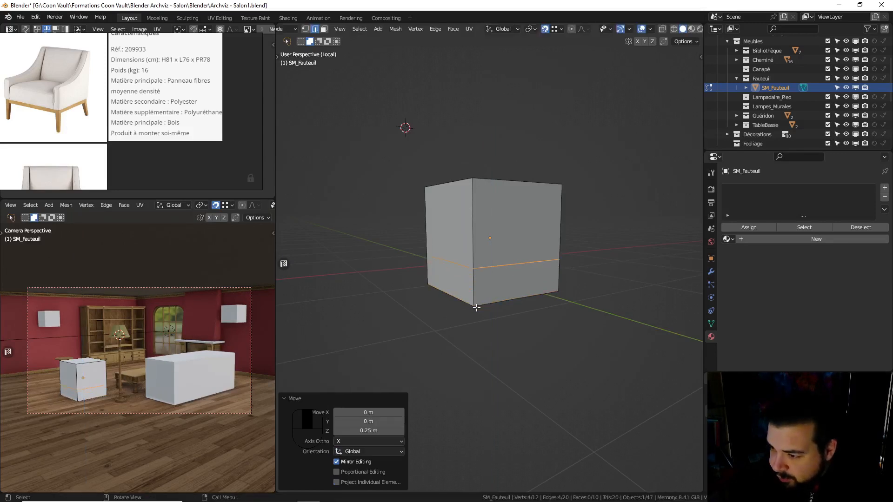
Add a second horizontal loop cut 0.05 m above the first one
{"action": "key", "text": "ctrl+r"}
{"action": "left_click", "coordinate": [475, 261]}
{"action": "left_click", "coordinate": [476, 269]}
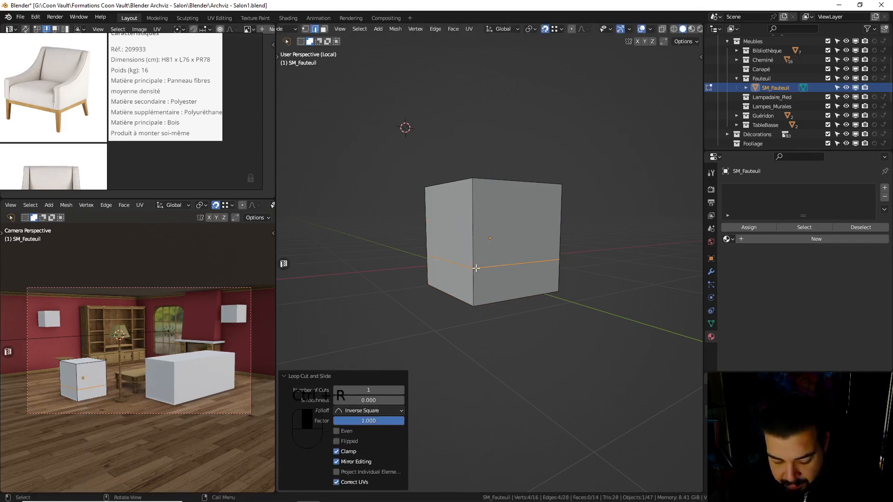
{"action": "type", "text": "gz"}
{"action": "type", "text": "0.05"}
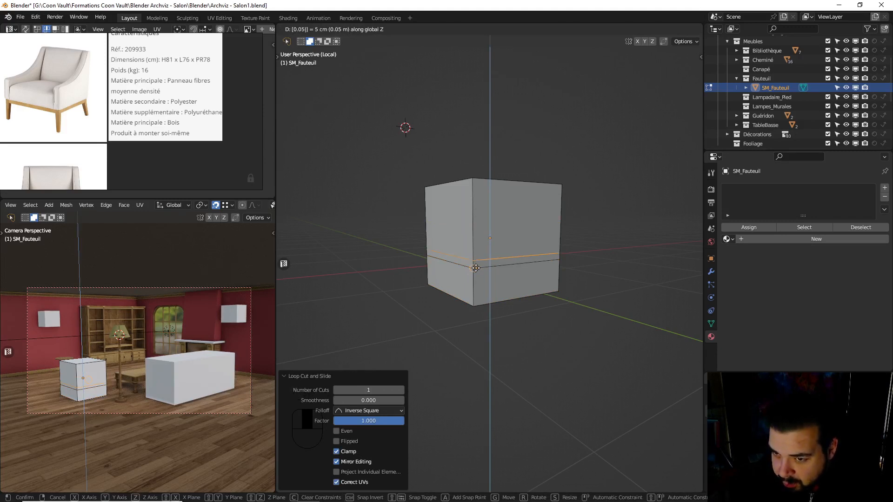
{"action": "key", "text": "Return"}
Add a vertical loop cut at the block's positive X side and move it -0.05 m along X
{"action": "scroll", "coordinate": [476, 268], "scroll_direction": "up", "scroll_amount": 3}
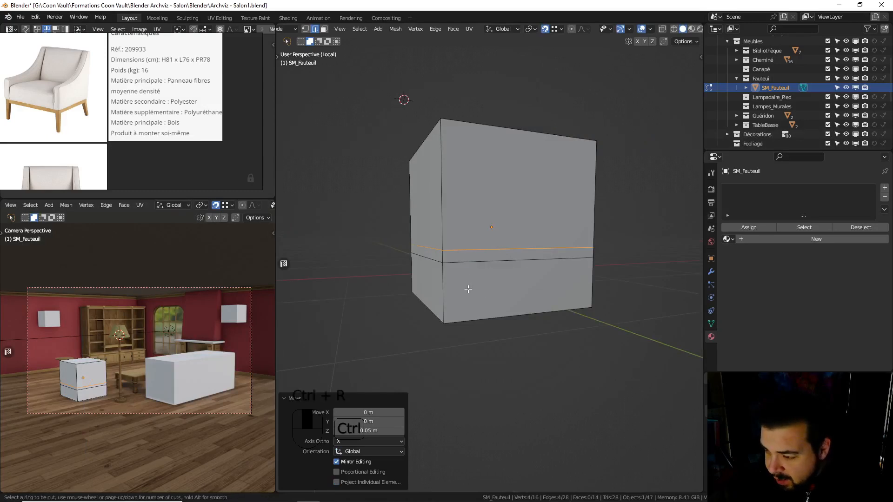
{"action": "key", "text": "ctrl+r"}
{"action": "left_click", "coordinate": [426, 265]}
{"action": "left_click", "coordinate": [436, 265]}
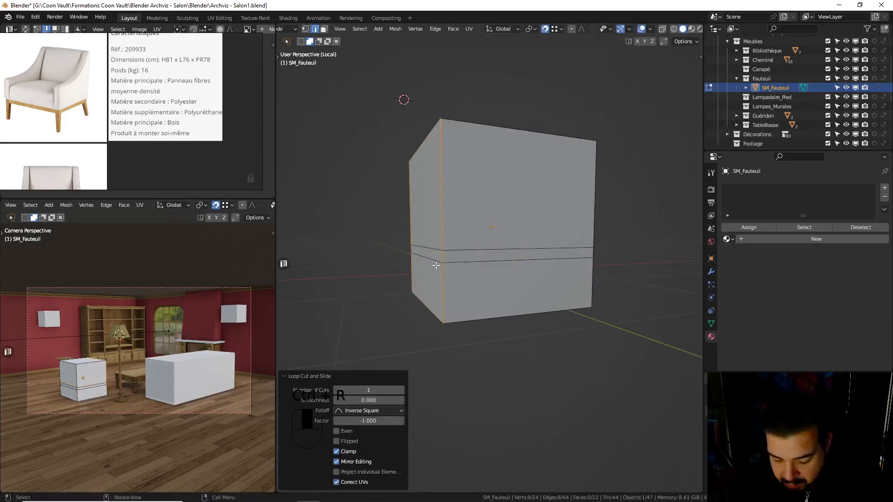
{"action": "type", "text": "gx0.05"}
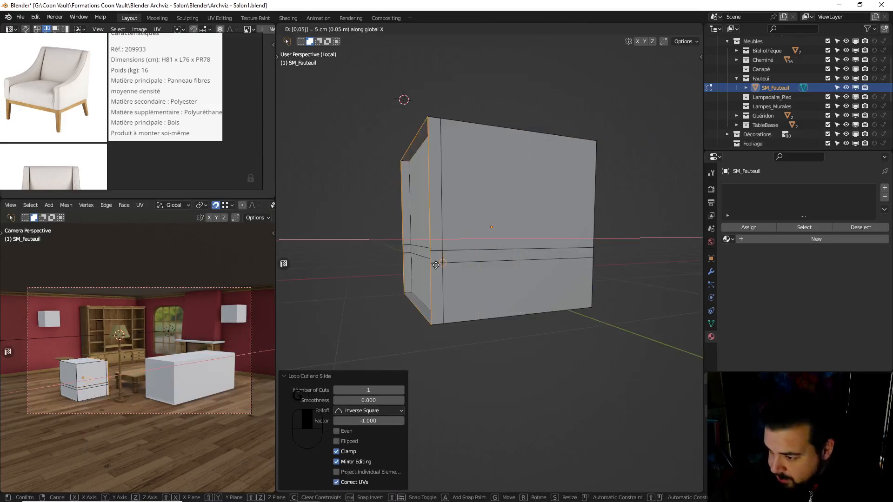
{"action": "type", "text": "-"}
{"action": "key", "text": "Return"}
Add a vertical loop cut at the block's negative X side and move it 0.05 m along X
{"action": "key", "text": "ctrl+r"}
{"action": "left_click", "coordinate": [529, 259]}
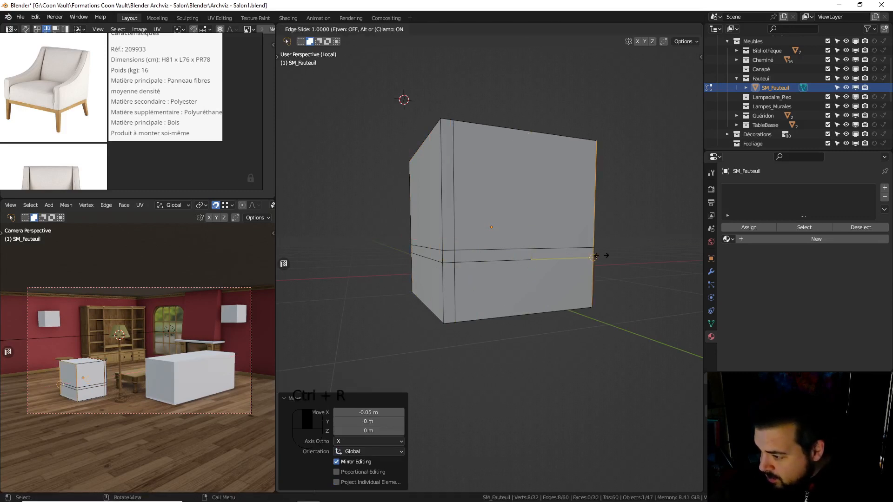
{"action": "left_click", "coordinate": [595, 248]}
{"action": "type", "text": "gx0.05"}
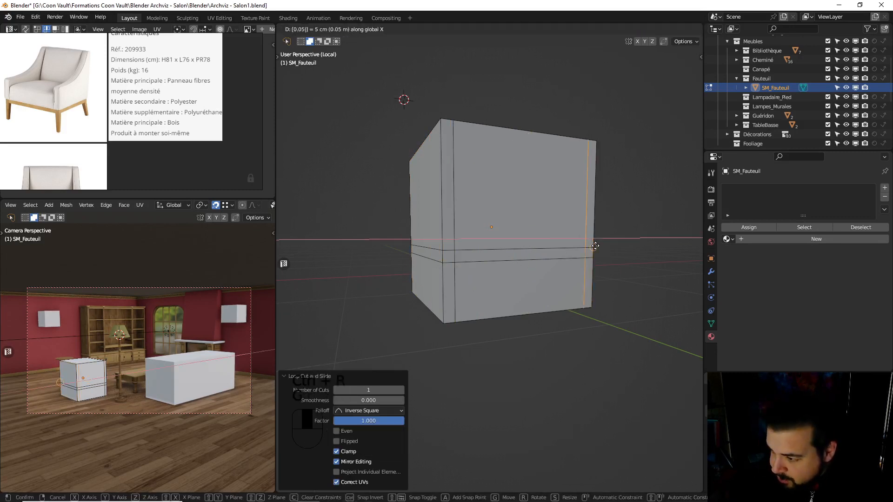
{"action": "key", "text": "Return"}
Add a vertical loop cut at the block's positive Y side and move it -0.05 m along Y
{"action": "middle_click_drag", "start_coordinate": [364, 235], "coordinate": [484, 182]}
{"action": "key", "text": "ctrl+r"}
{"action": "left_click", "coordinate": [484, 148]}
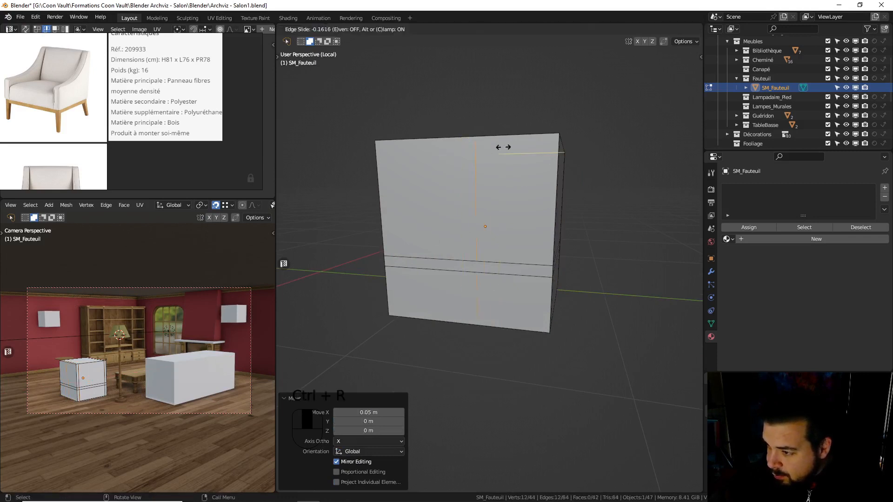
{"action": "left_click", "coordinate": [566, 140]}
{"action": "key", "text": "g"}
{"action": "key", "text": "y"}
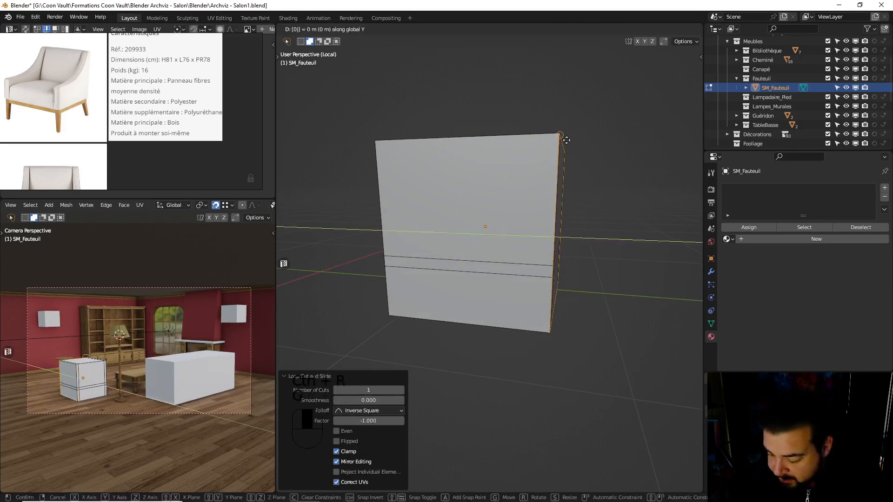
{"action": "type", "text": "-(0.0"}
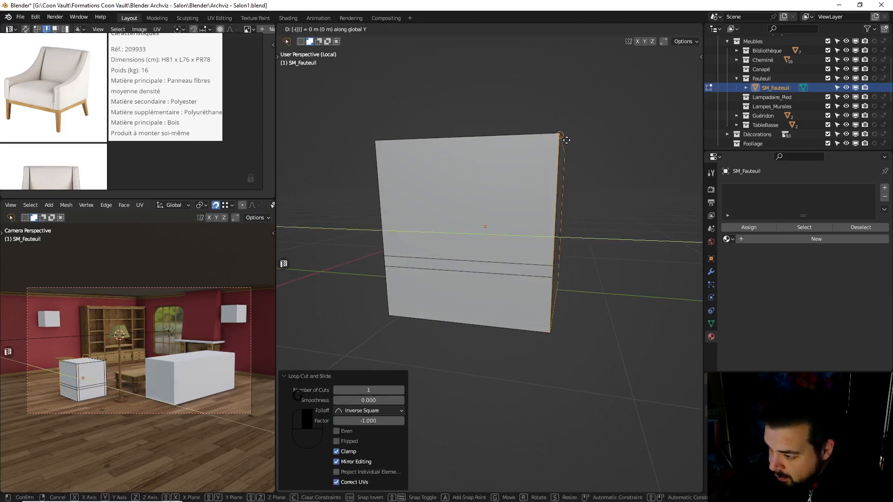
{"action": "type", "text": "5"}
{"action": "key", "text": "Return"}
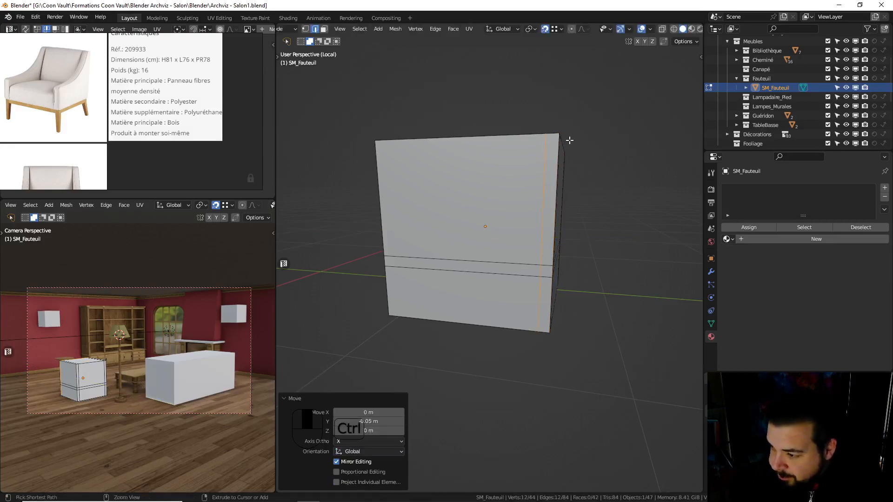
Add a vertical loop cut at the block's negative Y side and move it 0.05 m along Y
{"action": "key", "text": "ctrl+r"}
{"action": "left_click", "coordinate": [474, 136]}
{"action": "left_click", "coordinate": [387, 142]}
{"action": "type", "text": "gy"}
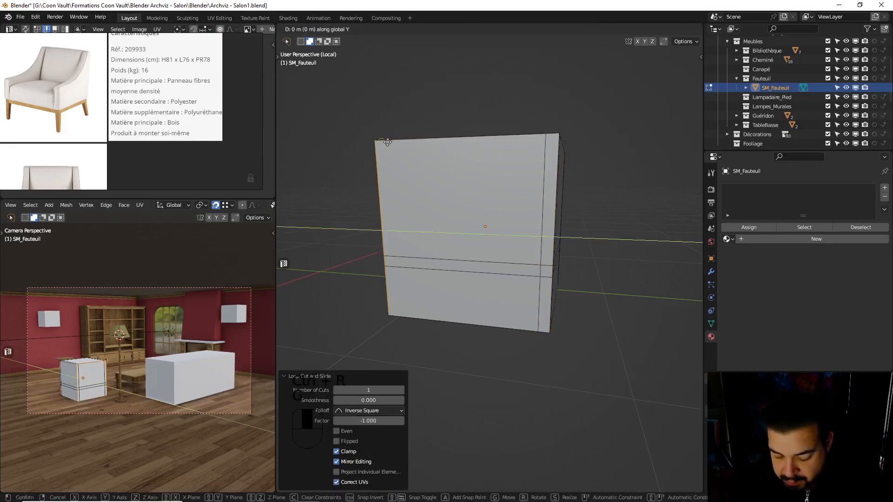
{"action": "type", "text": "0.05"}
{"action": "key", "text": "Return"}
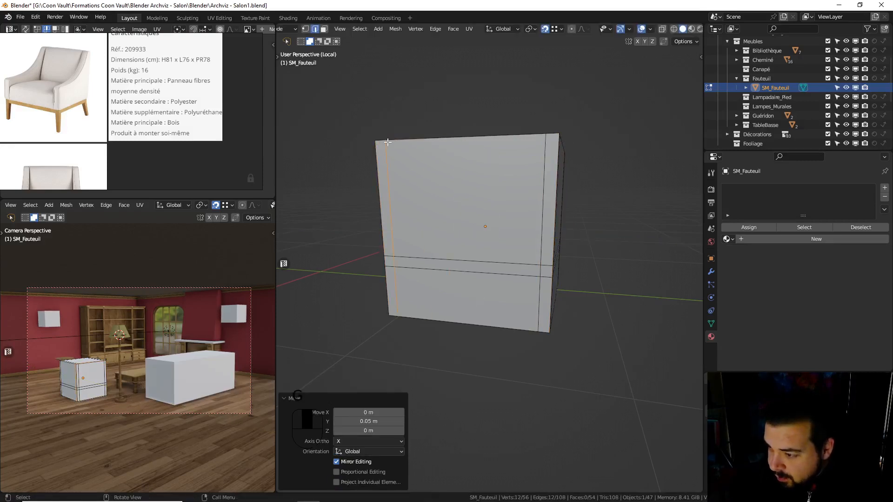
Add another vertical loop cut -0.05 m along X from the existing loop near the positive X side
{"action": "middle_click_drag", "start_coordinate": [388, 142], "coordinate": [527, 167]}
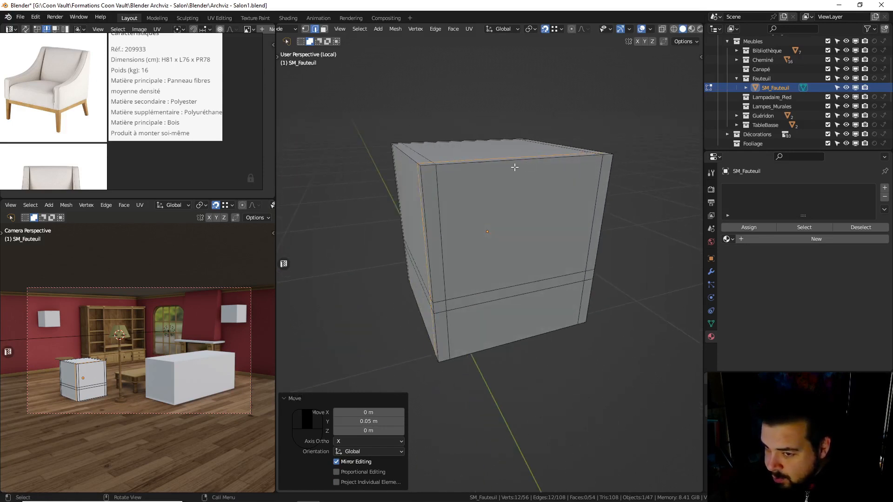
{"action": "key", "text": "a"}
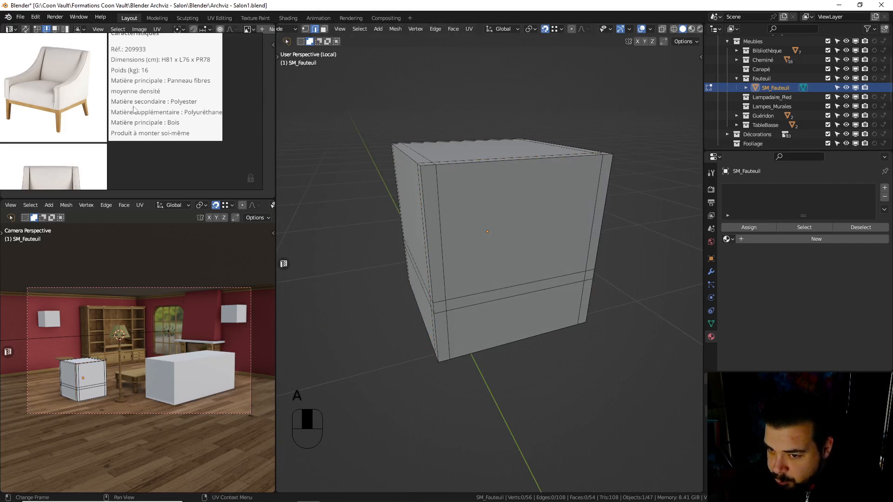
{"action": "middle_click_drag", "start_coordinate": [465, 186], "coordinate": [491, 180]}
{"action": "key", "text": "ctrl+r"}
{"action": "left_click", "coordinate": [425, 154]}
{"action": "left_click", "coordinate": [415, 153]}
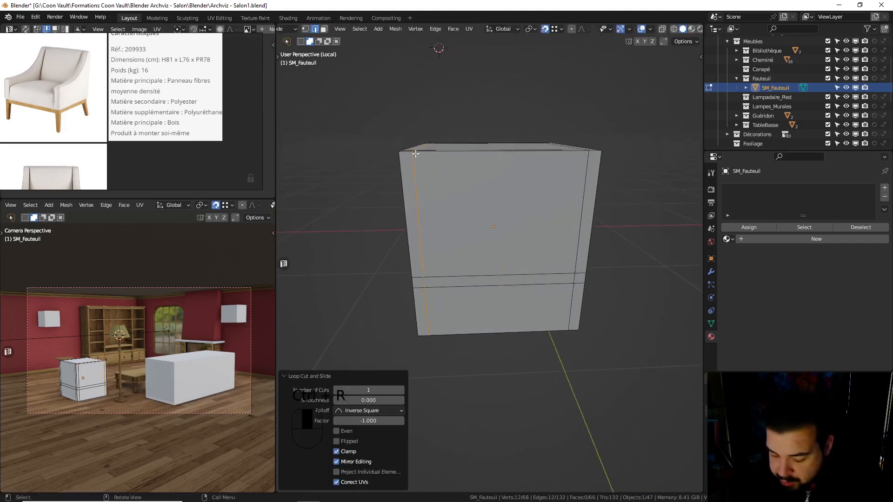
{"action": "type", "text": "gx"}
{"action": "type", "text": "0.05"}
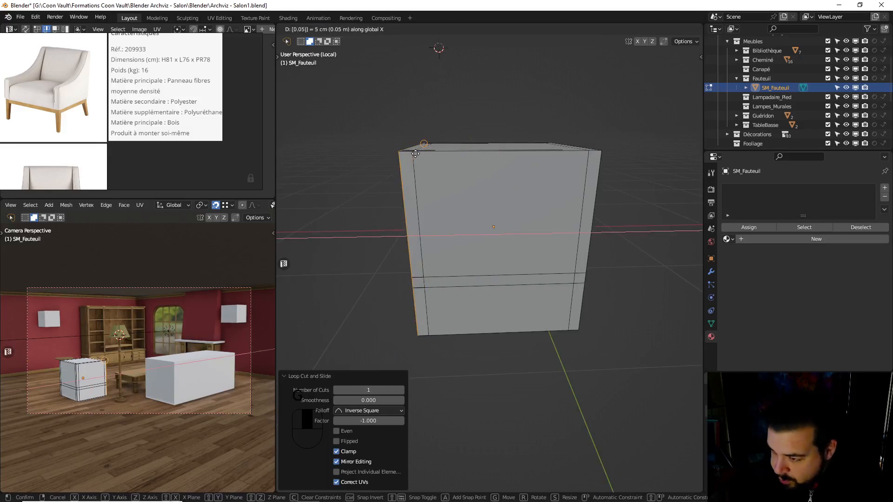
{"action": "key", "text": "minus"}
{"action": "key", "text": "Return"}
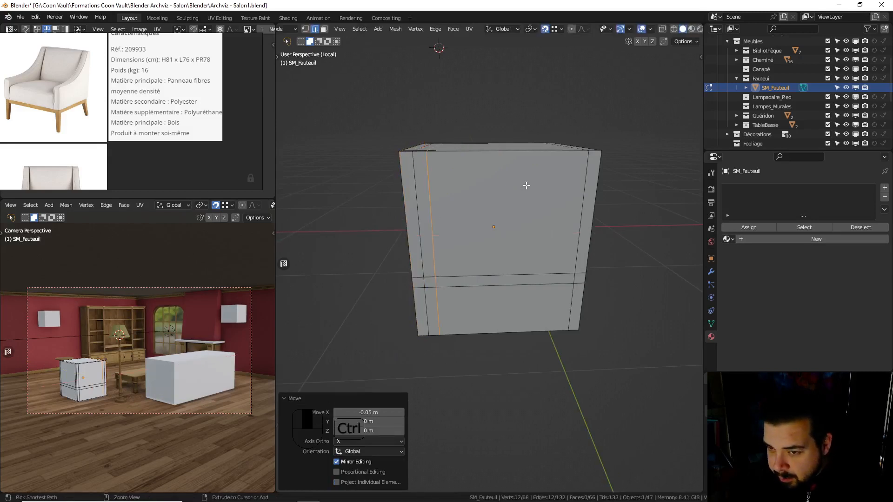
Add another vertical loop cut 0.05 m along X from the existing loop near the negative X side
{"action": "key", "text": "ctrl+r"}
{"action": "left_click", "coordinate": [535, 150]}
{"action": "left_click", "coordinate": [592, 158]}
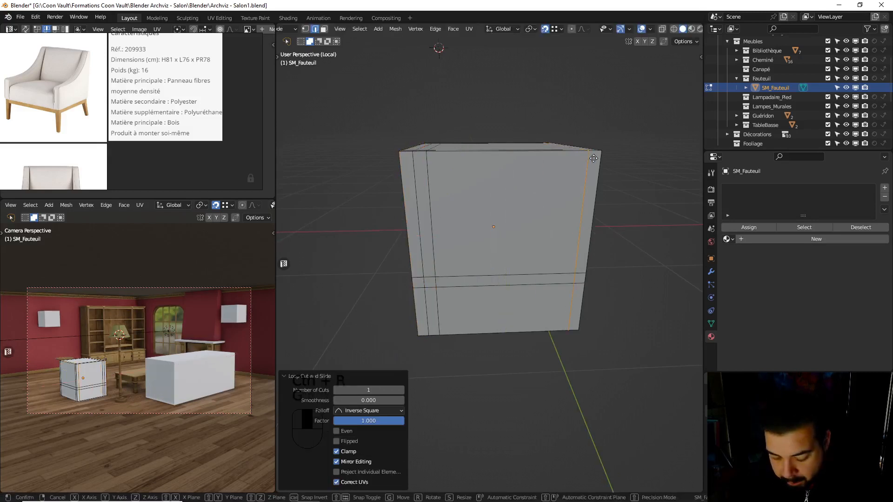
{"action": "type", "text": "gx0.05"}
{"action": "key", "text": "Return"}
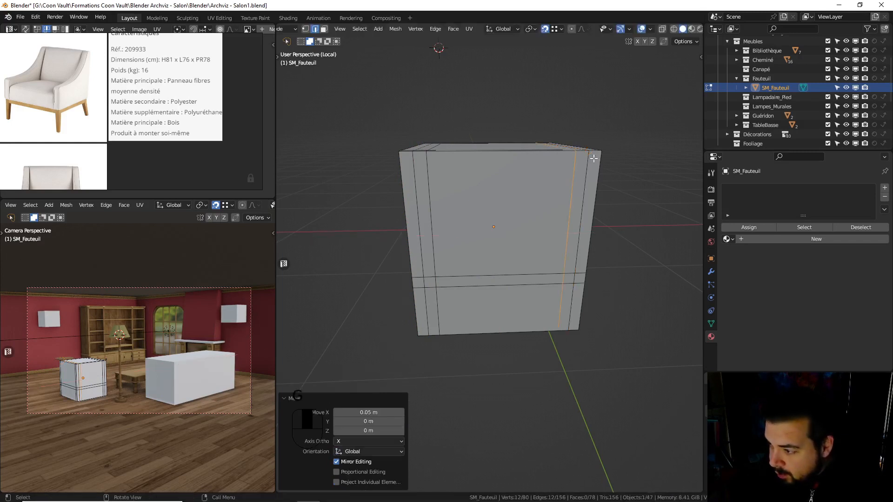
Add a horizontal loop cut 0.15 m above the upper of the two existing horizontal loops, along Z
{"action": "key", "text": "ctrl+r"}
{"action": "left_click", "coordinate": [575, 275]}
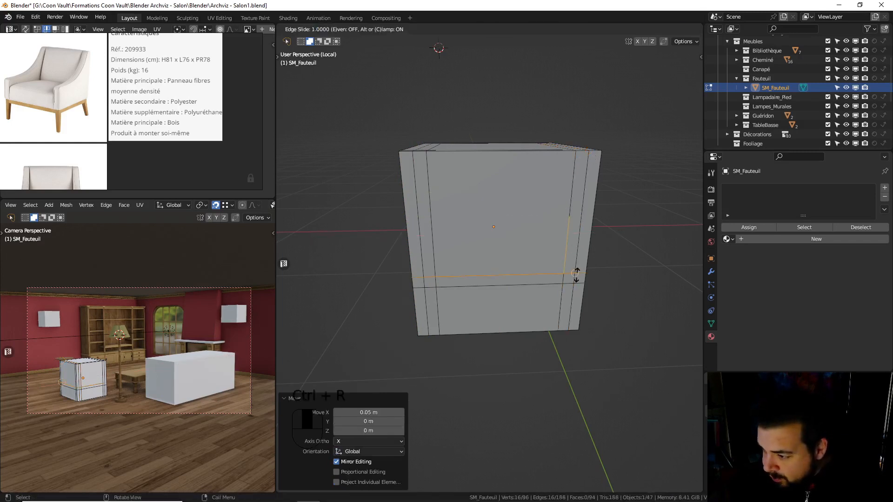
{"action": "left_click", "coordinate": [576, 275]}
{"action": "type", "text": "gz0"}
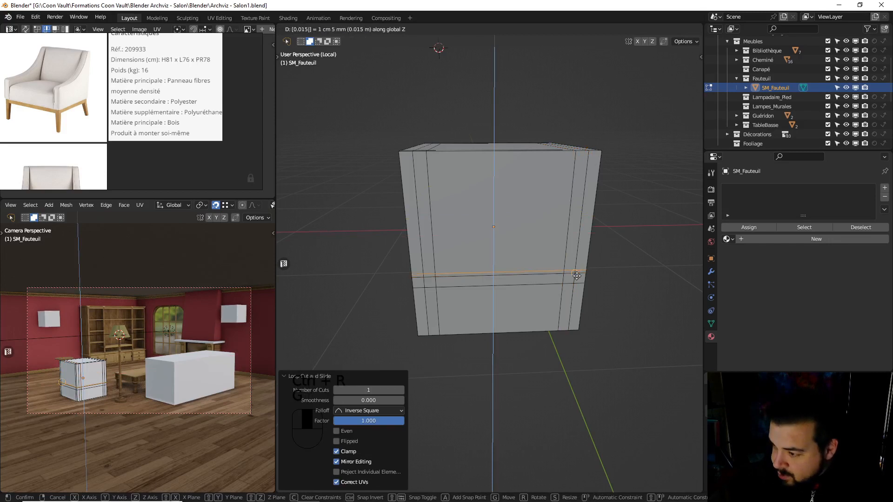
{"action": "type", "text": ".15"}
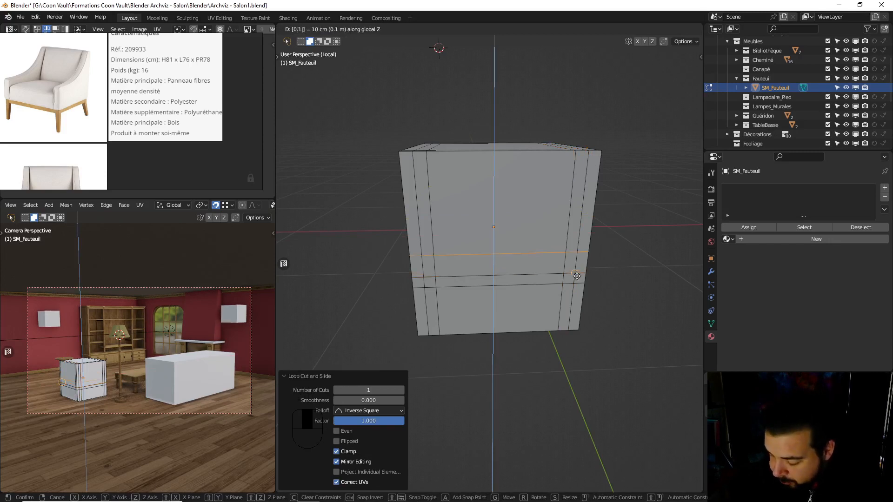
{"action": "key", "text": "Return"}
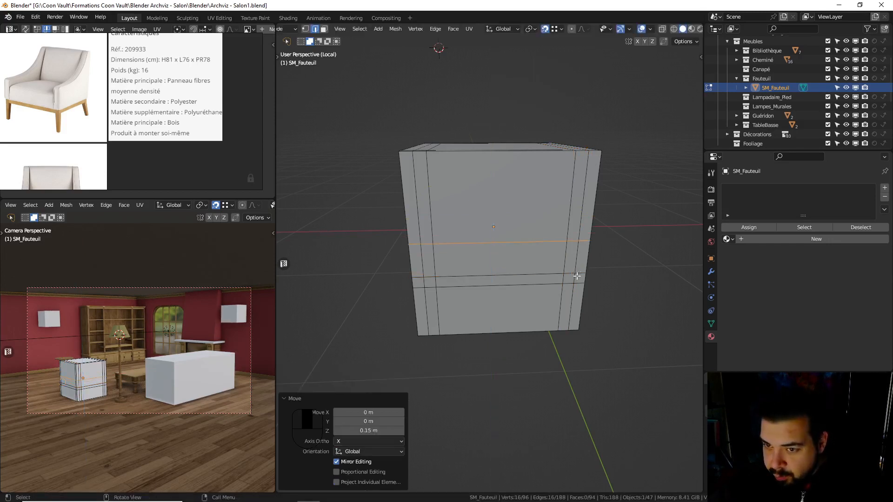
Separate the band of faces between the two lower horizontal loops on all four sides, excluding the outer corner faces, into its own object
{"action": "middle_click_drag", "start_coordinate": [577, 276], "coordinate": [545, 235]}
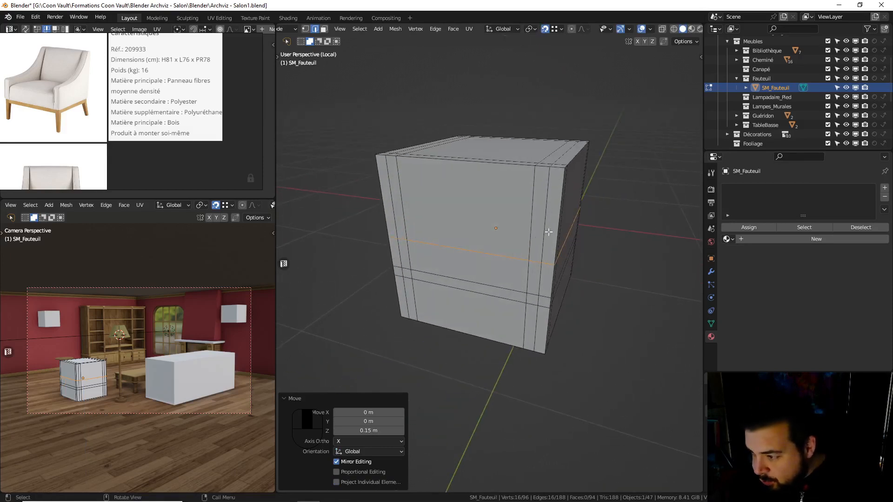
{"action": "middle_click_drag", "start_coordinate": [512, 181], "coordinate": [454, 148]}
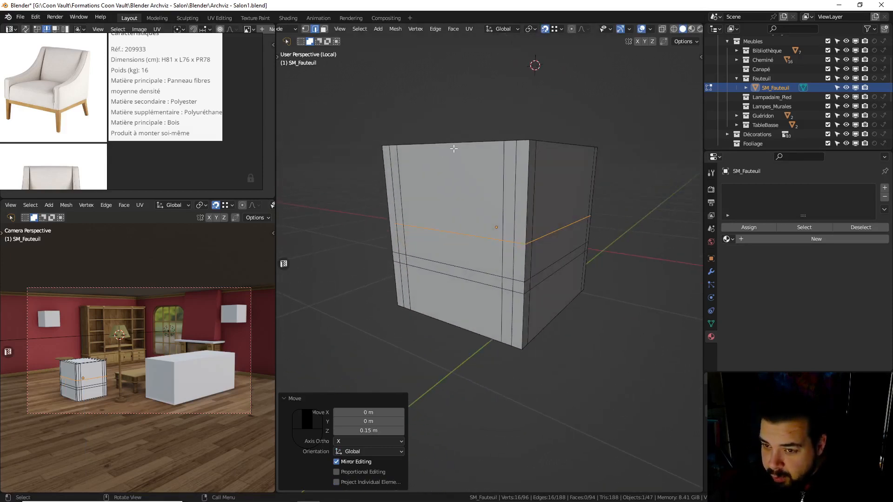
{"action": "left_click", "coordinate": [324, 30]}
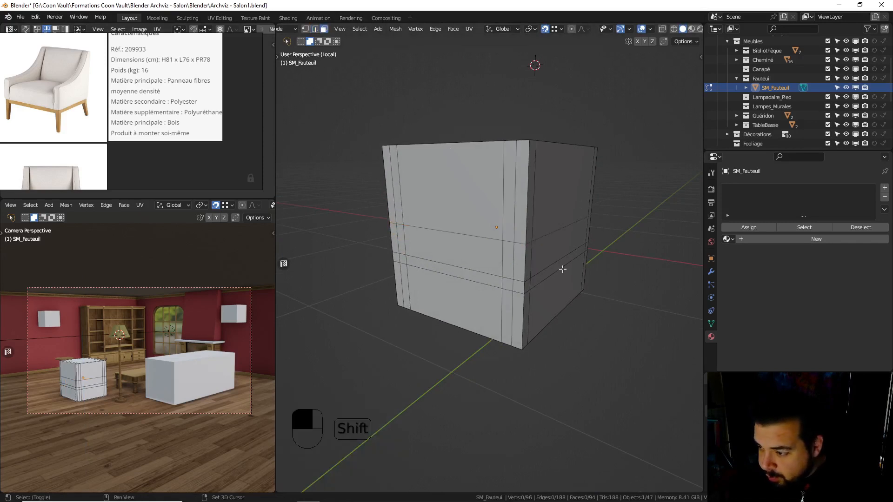
{"action": "middle_click_drag", "start_coordinate": [562, 270], "coordinate": [534, 242]}
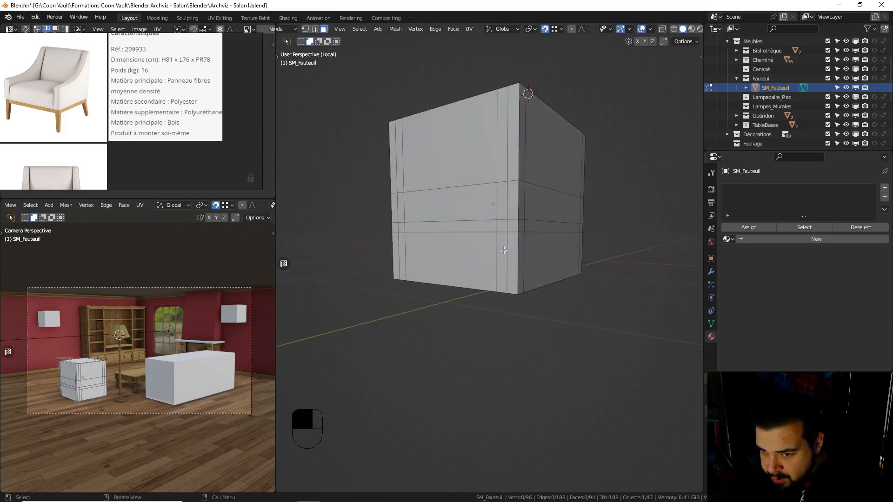
{"action": "middle_click_drag", "start_coordinate": [504, 245], "coordinate": [523, 255]}
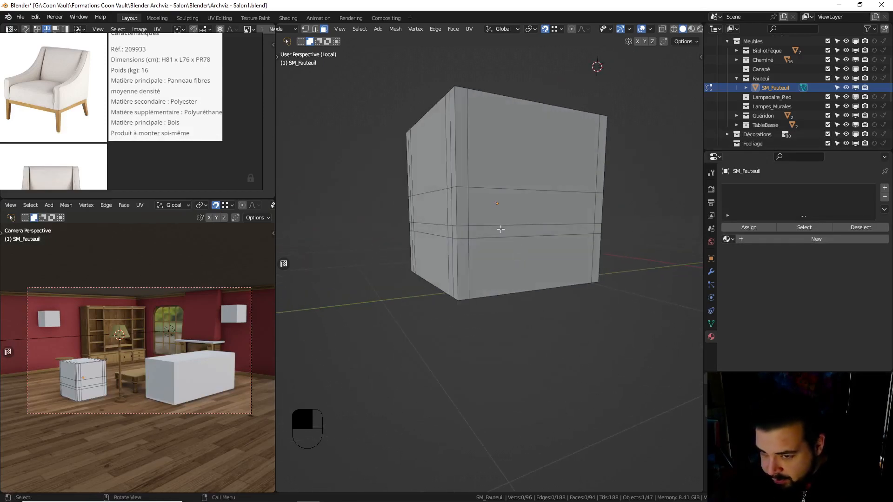
{"action": "left_click", "coordinate": [503, 230]}
{"action": "middle_click_drag", "start_coordinate": [474, 230], "coordinate": [564, 233]}
{"action": "left_click", "coordinate": [454, 232], "text": "shift"}
{"action": "left_click", "coordinate": [447, 236], "text": "shift"}
{"action": "left_click", "coordinate": [415, 237], "text": "shift"}
{"action": "left_click", "coordinate": [460, 236], "text": "shift"}
{"action": "left_click", "coordinate": [523, 242], "text": "shift"}
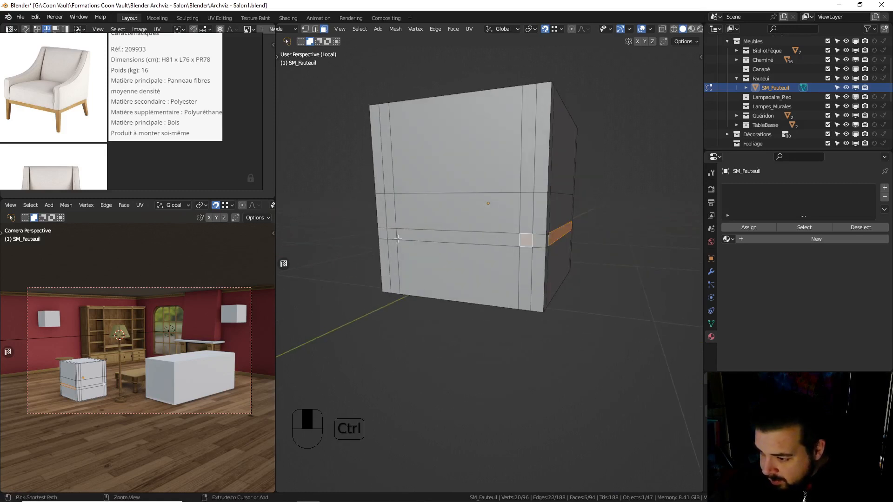
{"action": "left_click", "coordinate": [391, 234], "text": "ctrl"}
{"action": "key", "text": "p"}
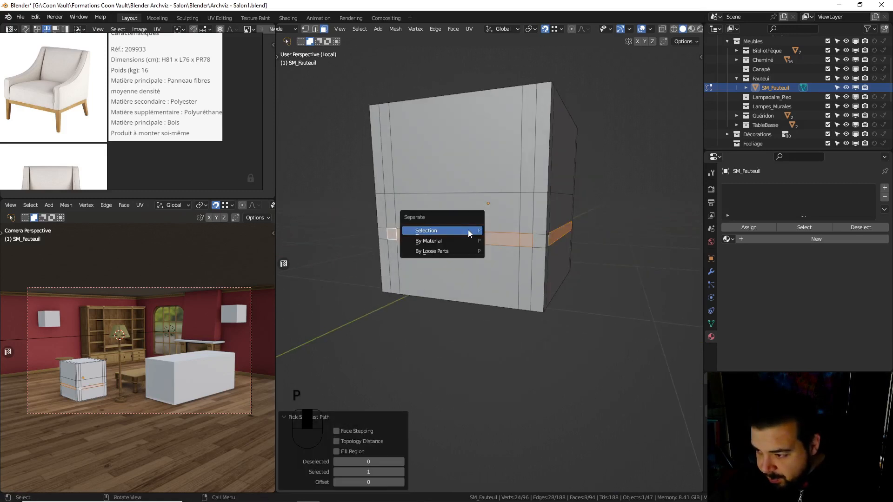
{"action": "left_click", "coordinate": [468, 230]}
{"action": "key", "text": "Tab"}
Clean up the whole separated band mesh with Limited Dissolve
{"action": "key", "text": "Tab"}
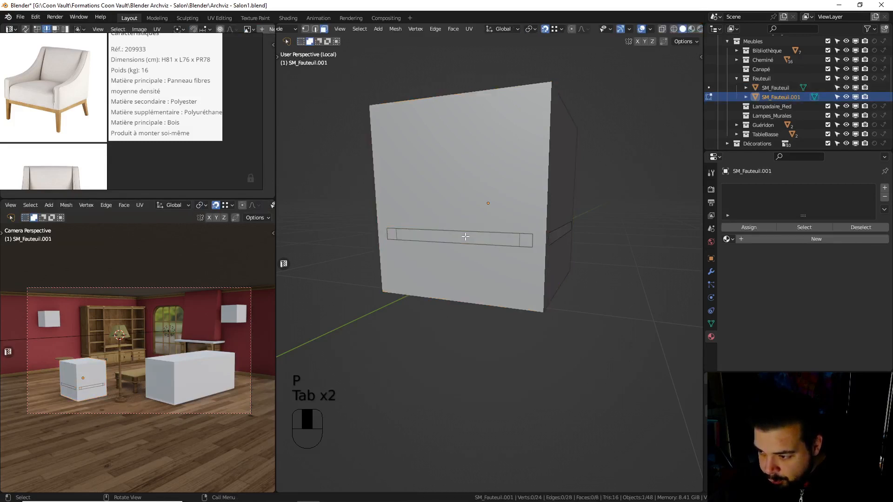
{"action": "key", "text": "a"}
{"action": "key", "text": "q"}
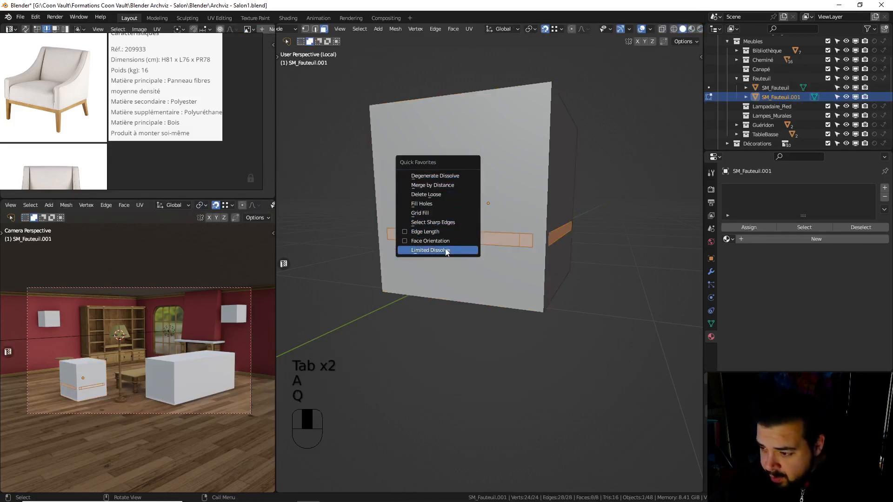
{"action": "left_click", "coordinate": [430, 251]}
{"action": "key", "text": "Tab"}
Thicken the band into a rail with a Solidify modifier of 0.05 m thickness and apply the modifier
{"action": "left_click", "coordinate": [711, 271]}
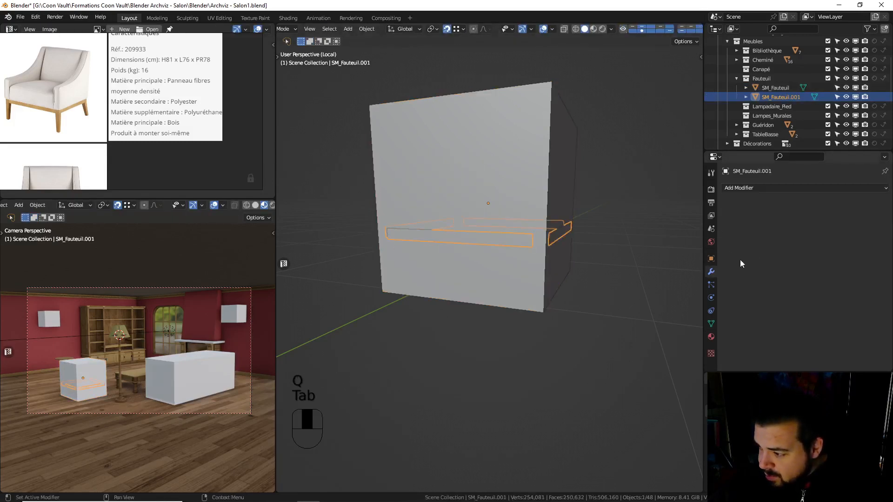
{"action": "left_click", "coordinate": [744, 187]}
{"action": "key", "text": "Return"}
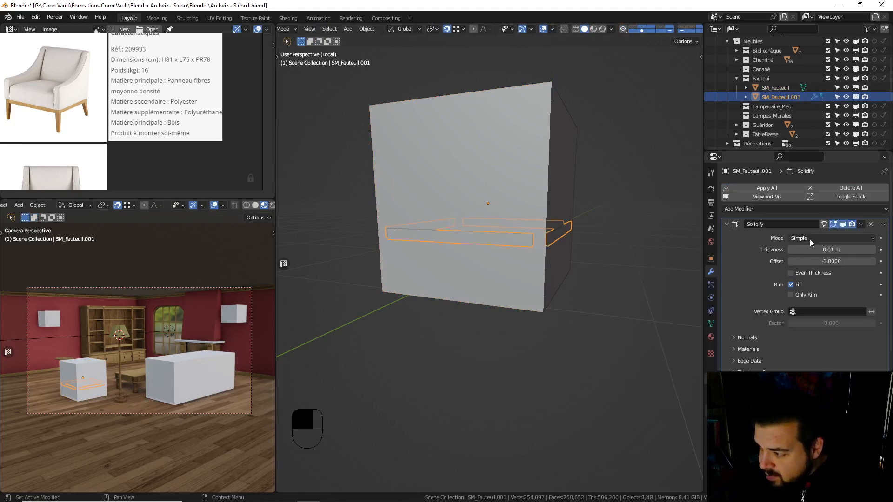
{"action": "left_click", "coordinate": [809, 250]}
{"action": "type", "text": "0"}
{"action": "key", "text": "Return"}
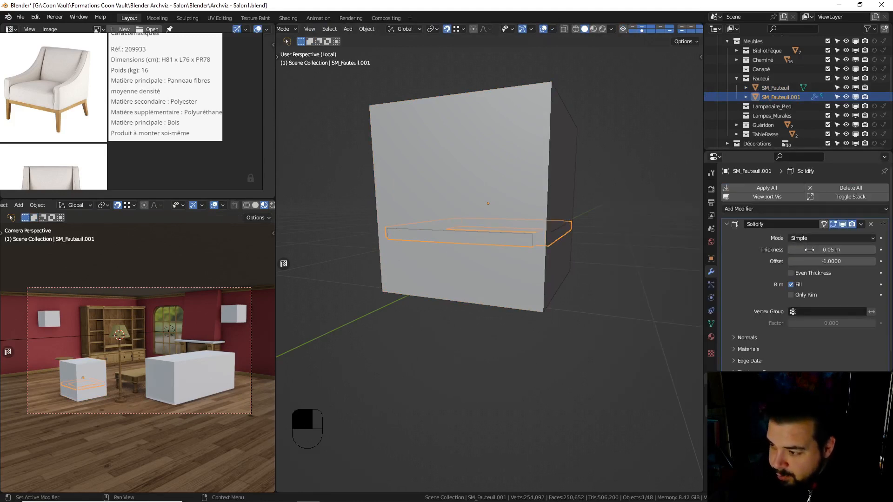
{"action": "key", "text": "ctrl+a"}
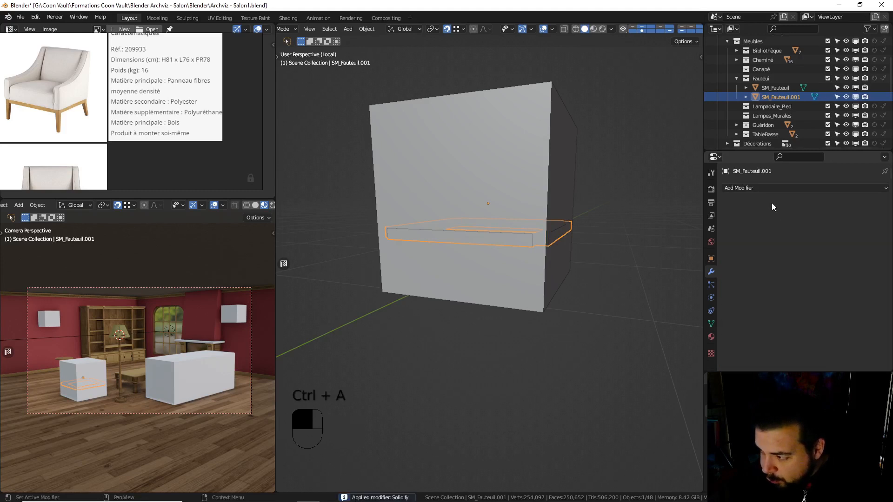
Add a Bevel modifier to the rail with an amount of 0.05/8 m and 2 segments
{"action": "left_click", "coordinate": [756, 188]}
{"action": "key", "text": "Return"}
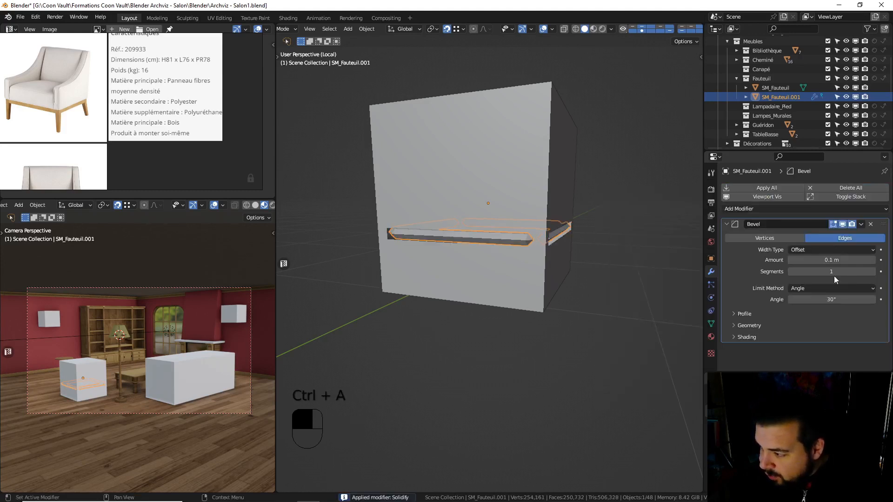
{"action": "left_click", "coordinate": [830, 260]}
{"action": "type", "text": "0"}
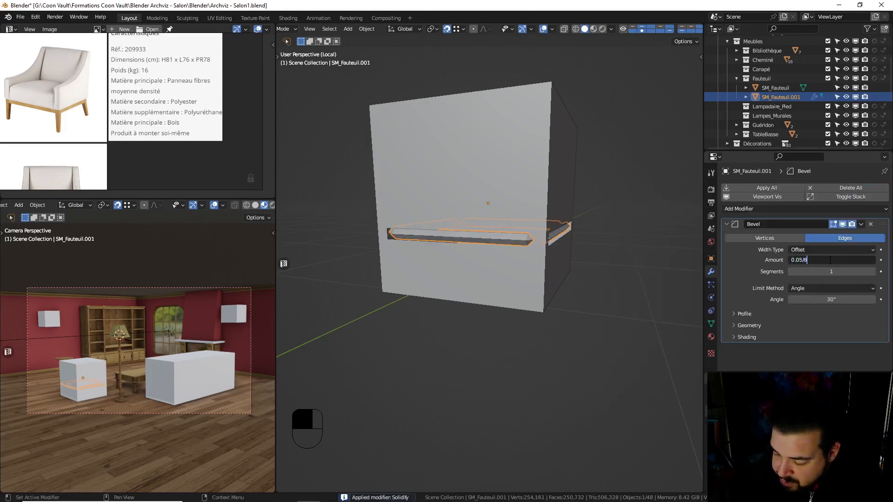
{"action": "type", "text": ".05/8"}
{"action": "key", "text": "Return"}
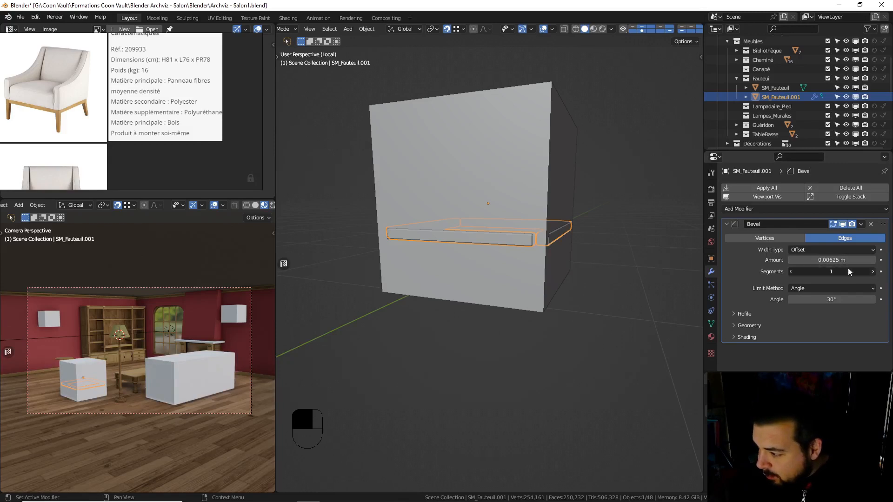
{"action": "left_click_drag", "start_coordinate": [849, 272], "coordinate": [855, 272]}
Add a Weighted Normal modifier to the rail and set its weight to 100
{"action": "key", "text": "q"}
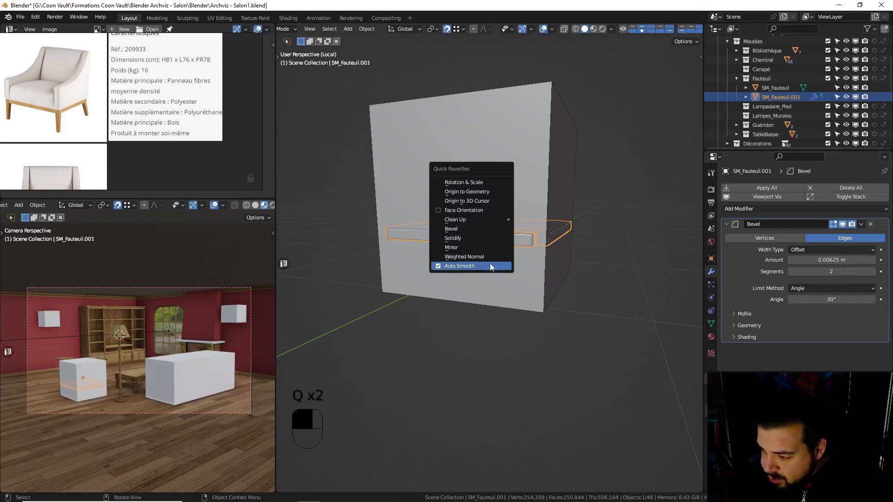
{"action": "left_click", "coordinate": [480, 256]}
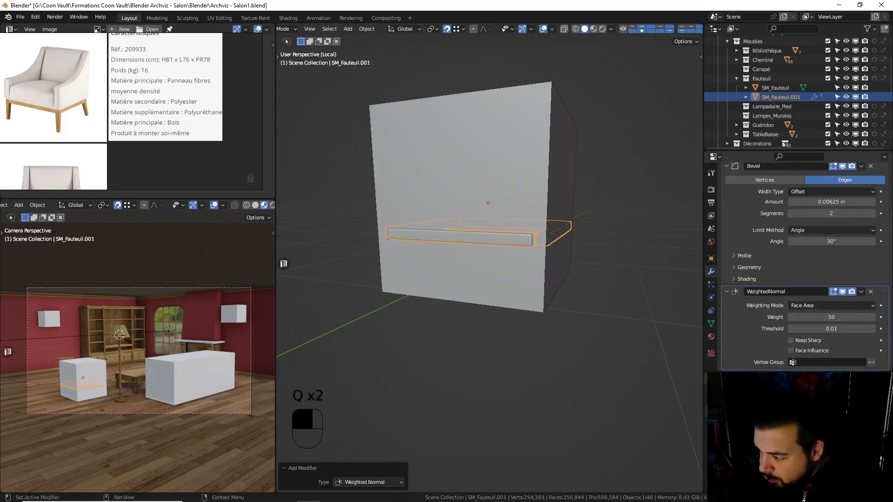
{"action": "left_click_drag", "start_coordinate": [819, 318], "coordinate": [860, 317]}
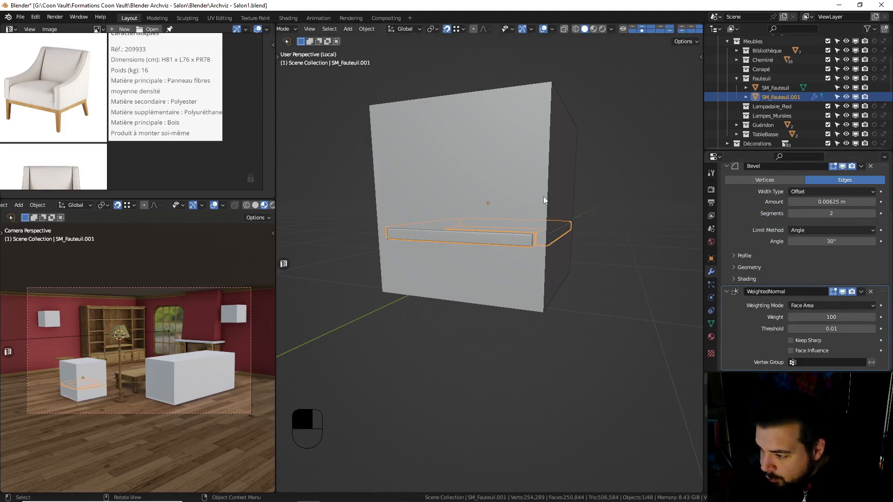
Set the rail's origin to its geometry and hide the rail
{"action": "key", "text": "q"}
{"action": "left_click", "coordinate": [516, 123]}
{"action": "key", "text": "q"}
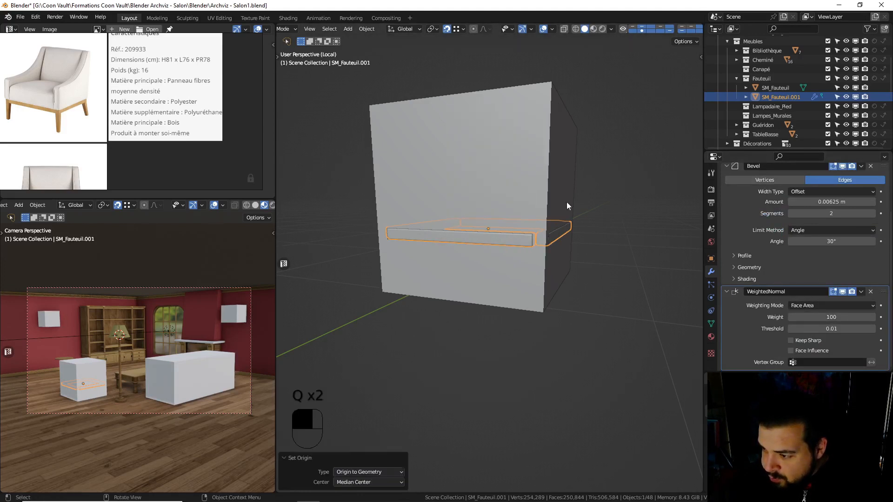
{"action": "key", "text": "h"}
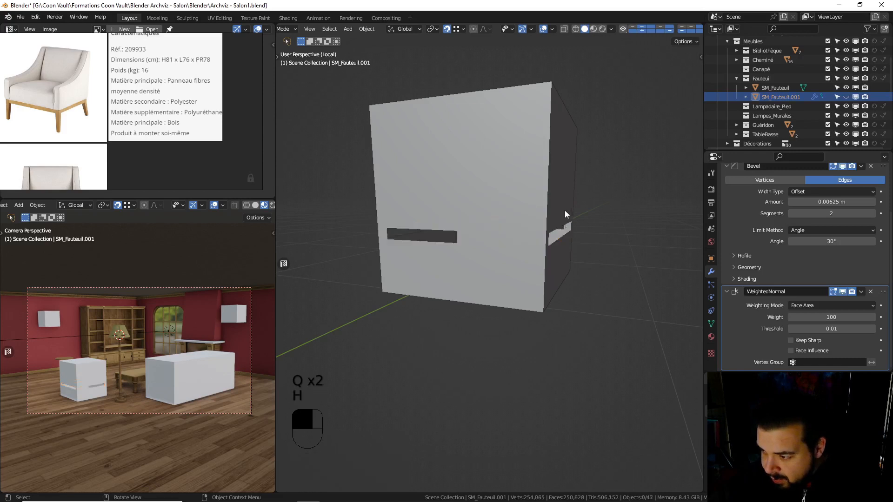
Duplicate the block's outer corner leg faces, from rail height down to the floor, in place and separate the copies into their own object
{"action": "left_click", "coordinate": [534, 253]}
{"action": "key", "text": "Tab"}
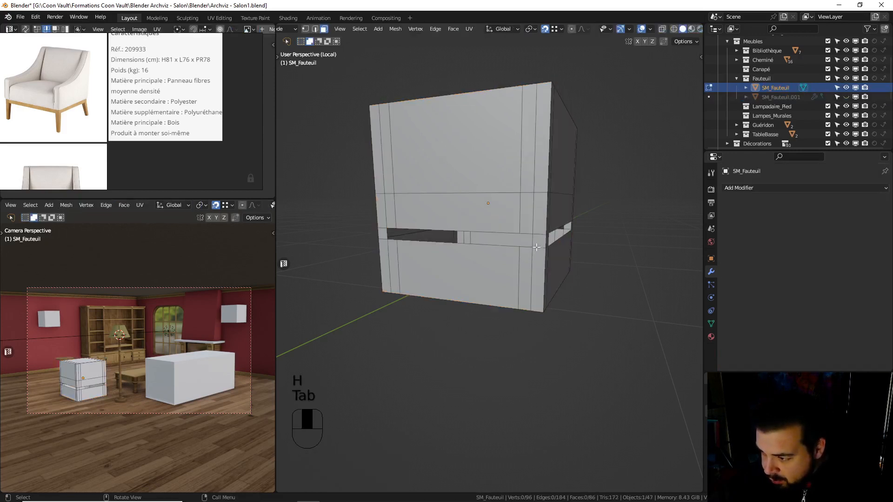
{"action": "left_click", "coordinate": [538, 240]}
{"action": "left_click", "coordinate": [529, 276], "text": "ctrl"}
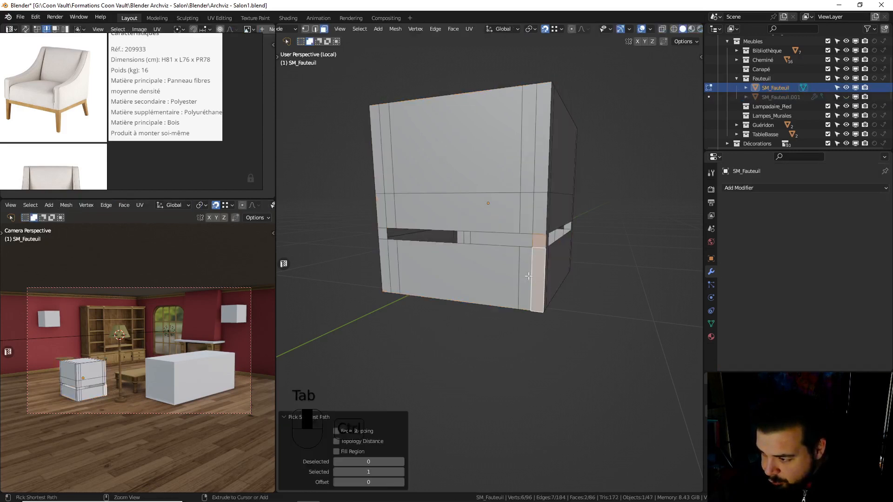
{"action": "left_click", "coordinate": [382, 234], "text": "shift"}
{"action": "left_click", "coordinate": [385, 265], "text": "ctrl"}
{"action": "middle_click_drag", "start_coordinate": [638, 247], "coordinate": [544, 238]}
{"action": "left_click", "coordinate": [414, 274], "text": "ctrl"}
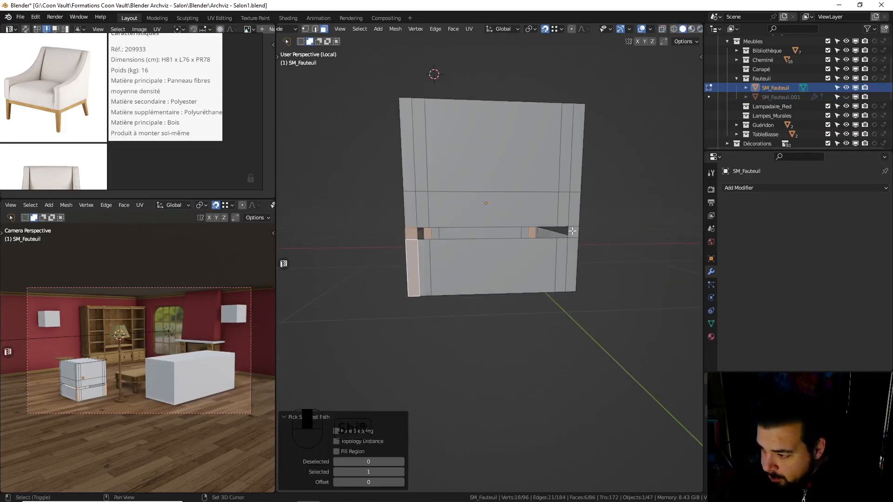
{"action": "left_click", "coordinate": [572, 263], "text": "ctrl"}
{"action": "key", "text": "shift+d"}
{"action": "right_click", "coordinate": [604, 236]}
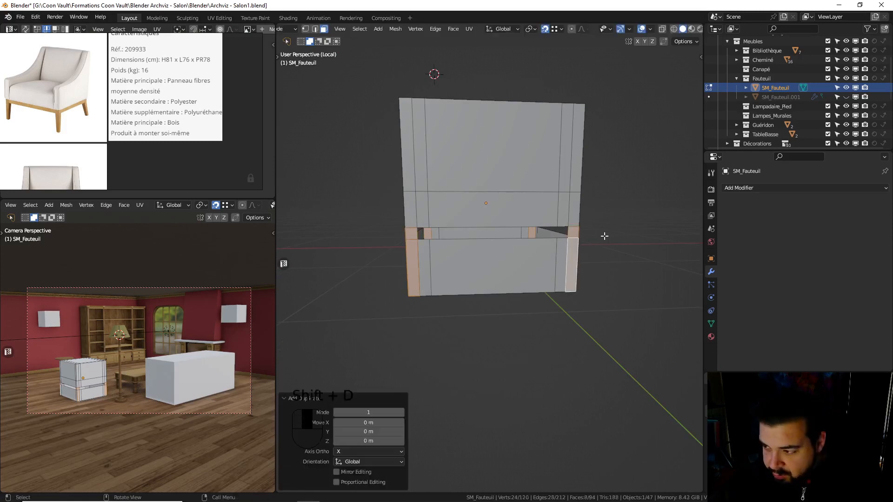
{"action": "key", "text": "p"}
{"action": "left_click", "coordinate": [604, 235]}
{"action": "key", "text": "Tab"}
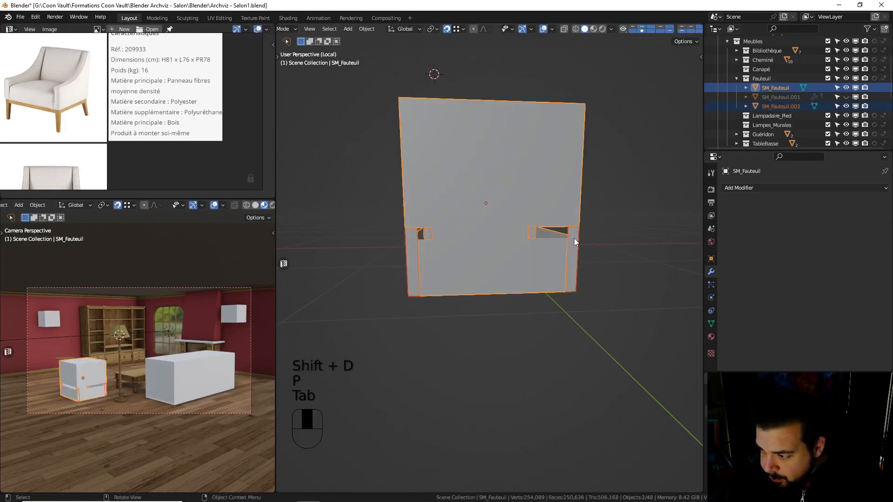
Select the separated leg faces object, leave local view and reveal the hidden rail
{"action": "left_click", "coordinate": [574, 238]}
{"action": "key", "text": "KP_Divide"}
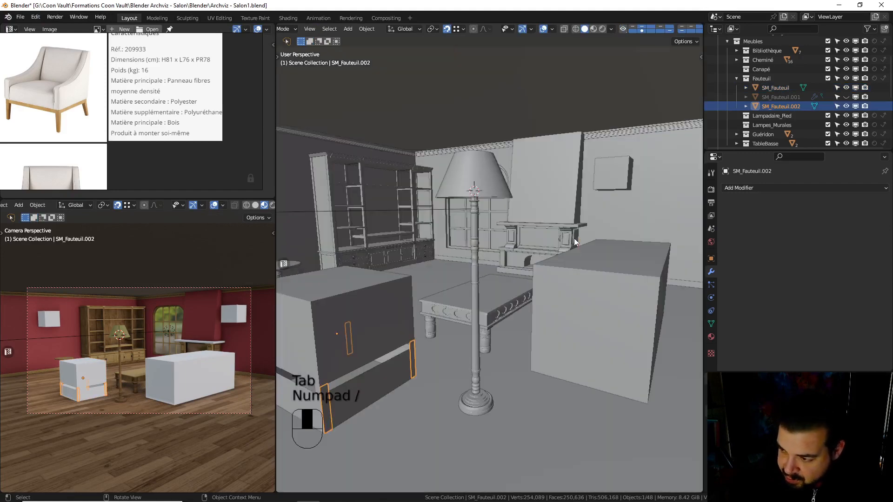
{"action": "key", "text": "alt"}
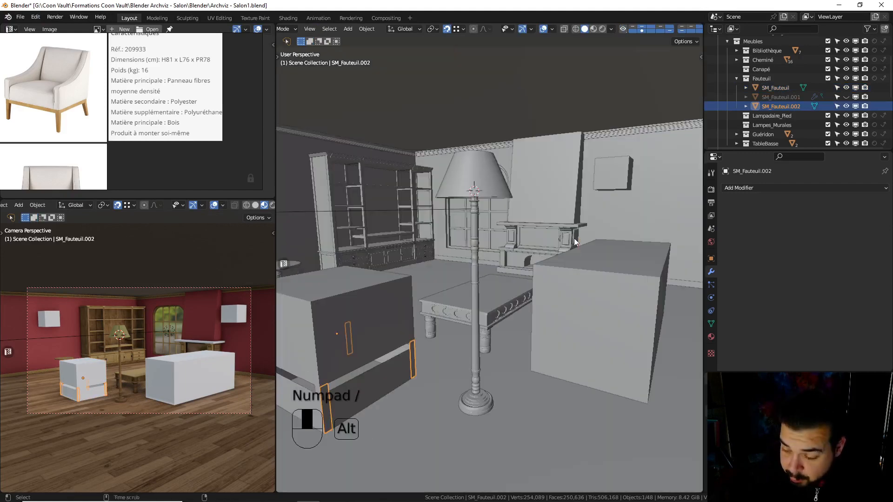
{"action": "key", "text": "alt+h"}
{"action": "middle_click_drag", "start_coordinate": [431, 217], "coordinate": [392, 244], "text": "shift"}
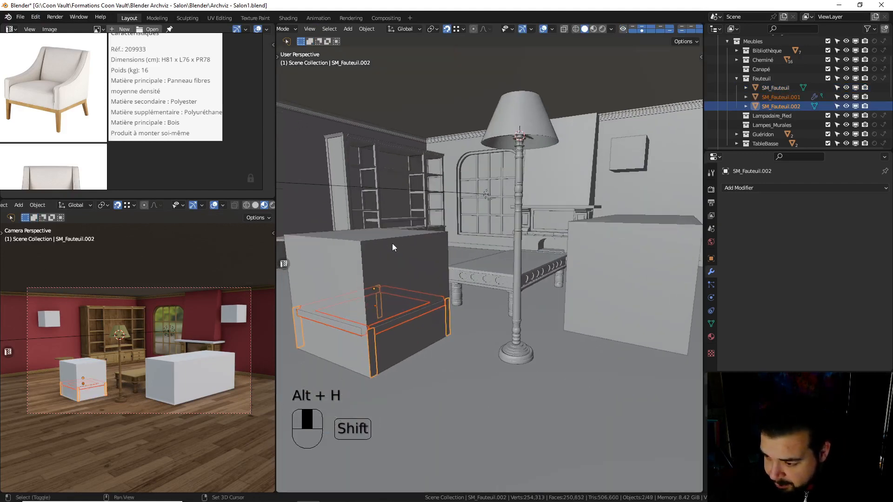
Hide the armchair block and select the separated leg faces
{"action": "left_click", "coordinate": [446, 307]}
{"action": "left_click", "coordinate": [442, 307]}
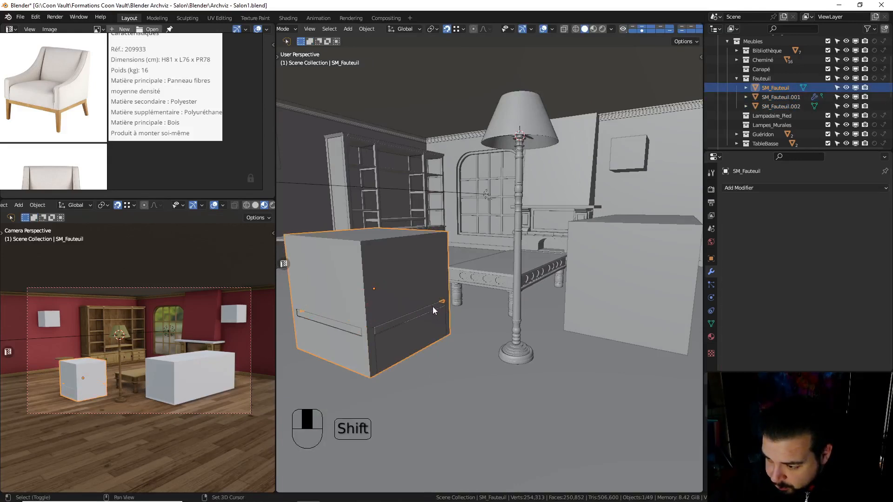
{"action": "left_click", "coordinate": [432, 306], "text": "shift"}
{"action": "left_click", "coordinate": [433, 306]}
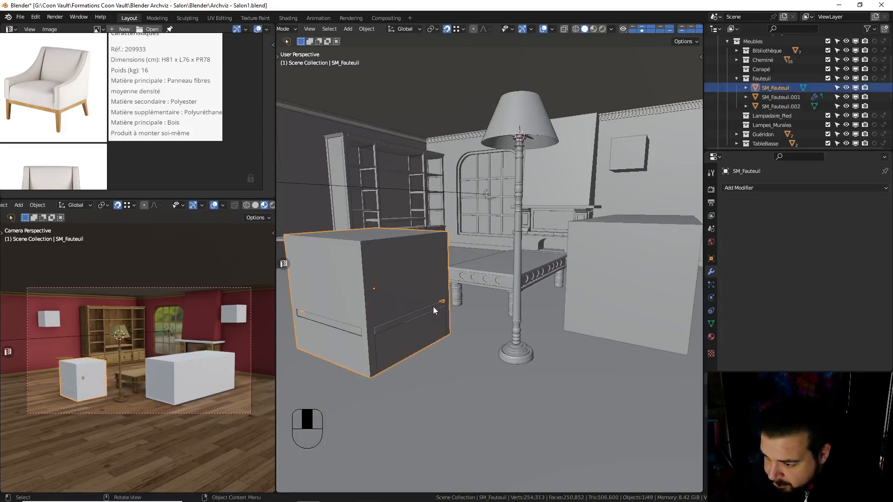
{"action": "left_click", "coordinate": [443, 308]}
{"action": "left_click", "coordinate": [447, 304]}
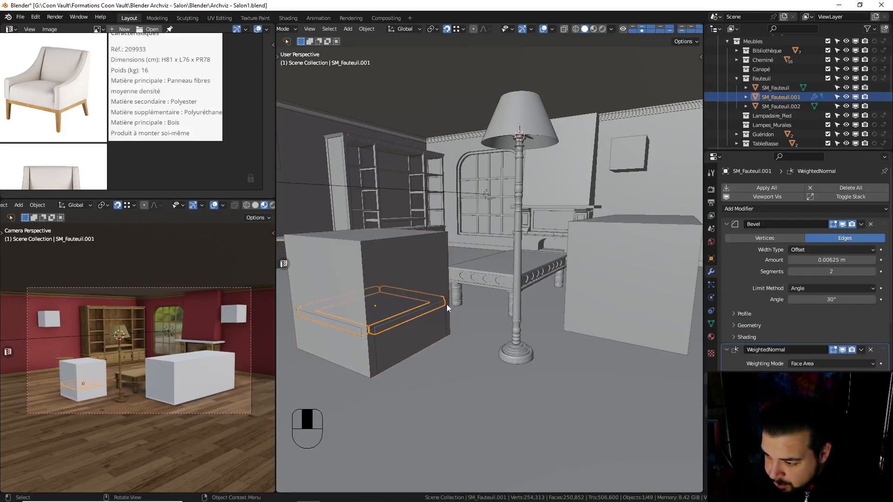
{"action": "left_click", "coordinate": [427, 332]}
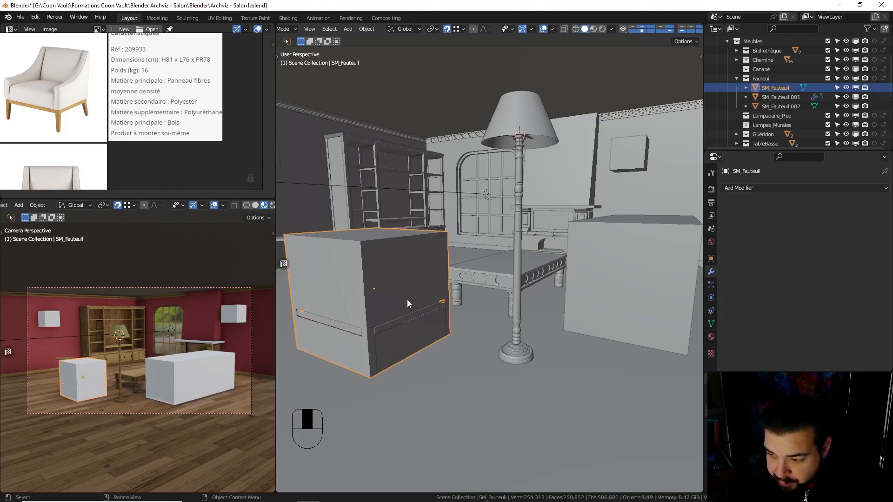
{"action": "key", "text": "h"}
{"action": "left_click", "coordinate": [448, 311]}
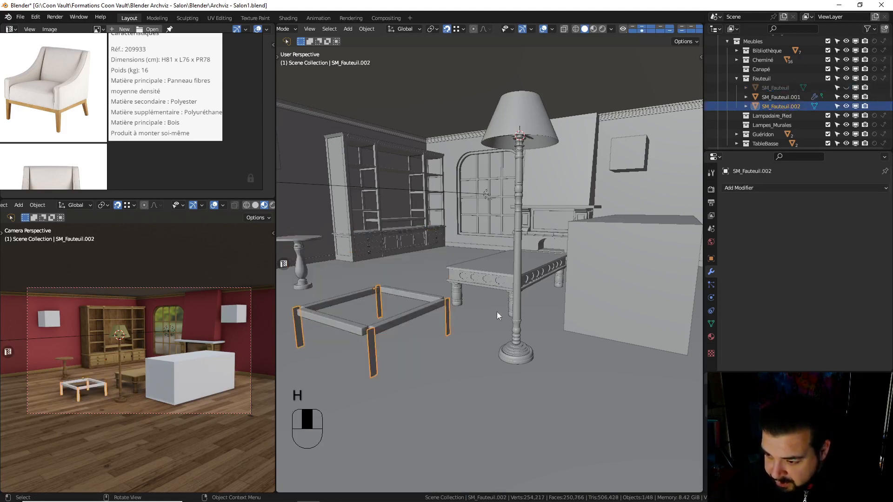
Thicken the leg faces with a Solidify modifier of 0.05 m thickness and apply it
{"action": "left_click", "coordinate": [783, 186]}
{"action": "left_click", "coordinate": [724, 342]}
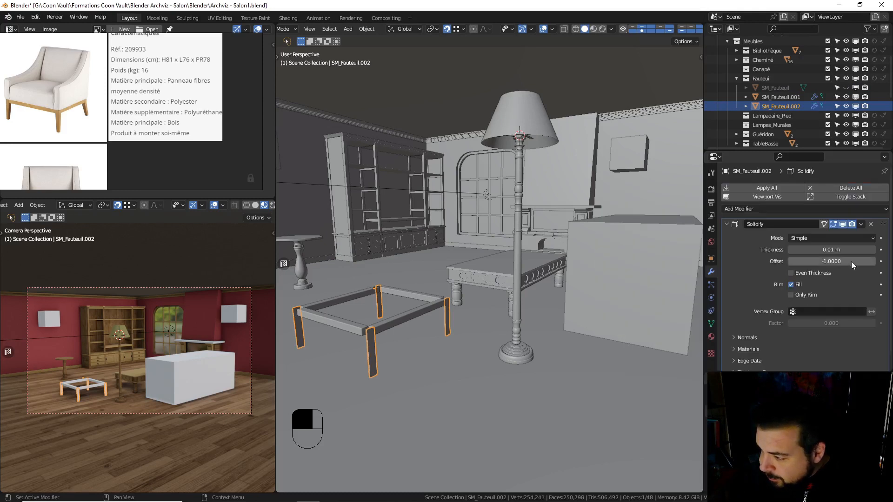
{"action": "left_click", "coordinate": [838, 250]}
{"action": "type", "text": "0.05"}
{"action": "key", "text": "Return"}
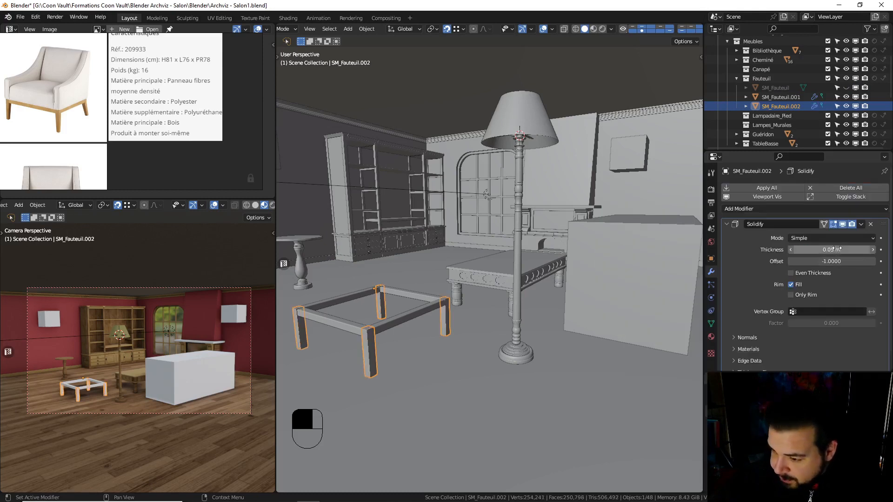
{"action": "key", "text": "ctrl+a"}
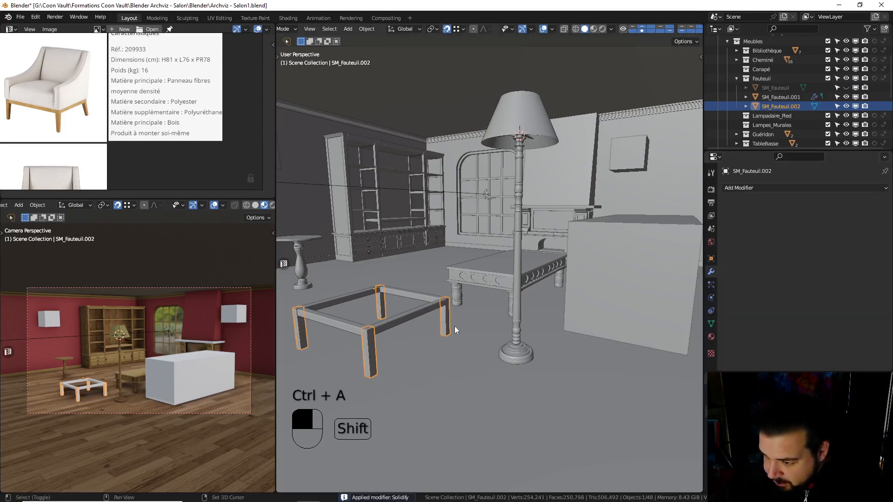
Join the legs into the rail object and clear the selection
{"action": "left_click", "coordinate": [402, 317], "text": "shift"}
{"action": "key", "text": "ctrl+j"}
{"action": "key", "text": "ctrl+j"}
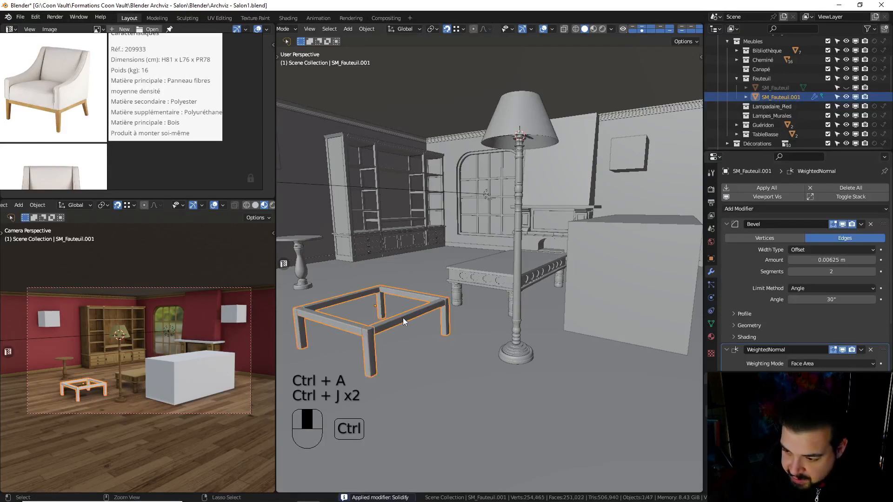
{"action": "key", "text": "a"}
{"action": "left_click", "coordinate": [425, 270]}
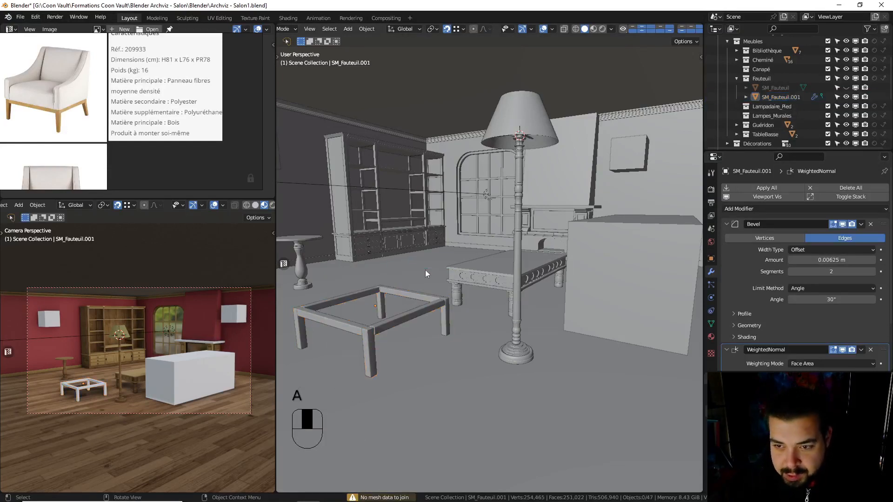
Reveal the hidden armchair block, isolate it in local view and open its mesh for editing
{"action": "key", "text": "alt+h"}
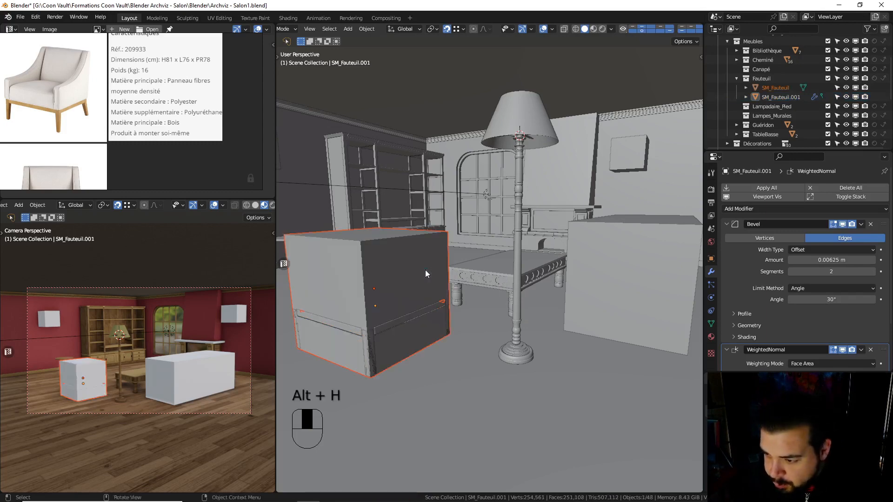
{"action": "left_click", "coordinate": [425, 270]}
{"action": "key", "text": "KP_Divide"}
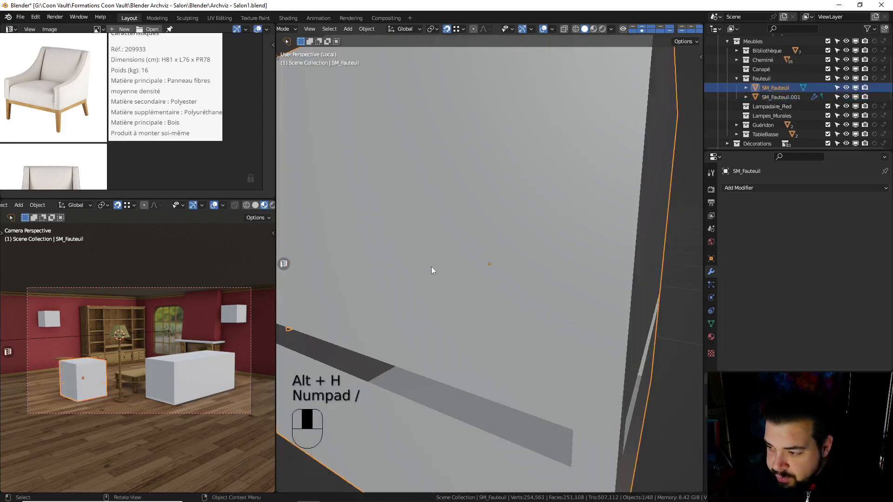
{"action": "middle_click_drag", "start_coordinate": [419, 266], "coordinate": [385, 264]}
{"action": "key", "text": "Tab"}
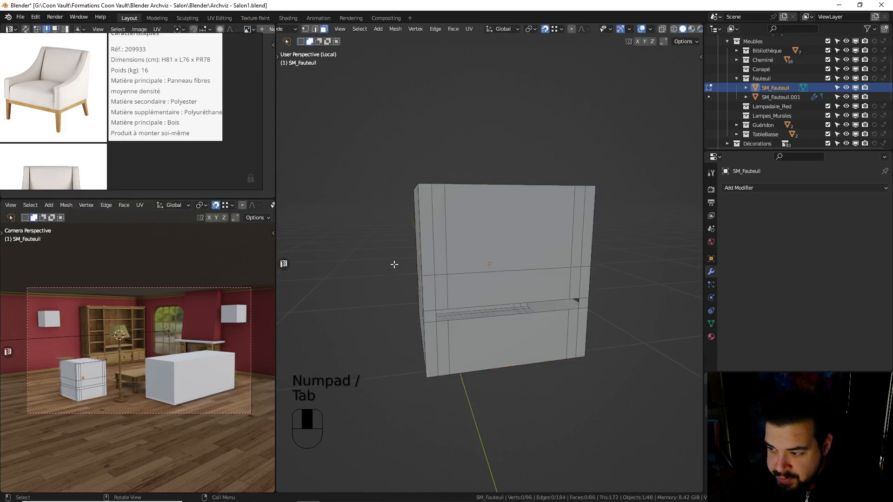
{"action": "key", "text": "Tab"}
{"action": "key", "text": "Tab"}
{"action": "middle_click_drag", "start_coordinate": [494, 234], "coordinate": [482, 245]}
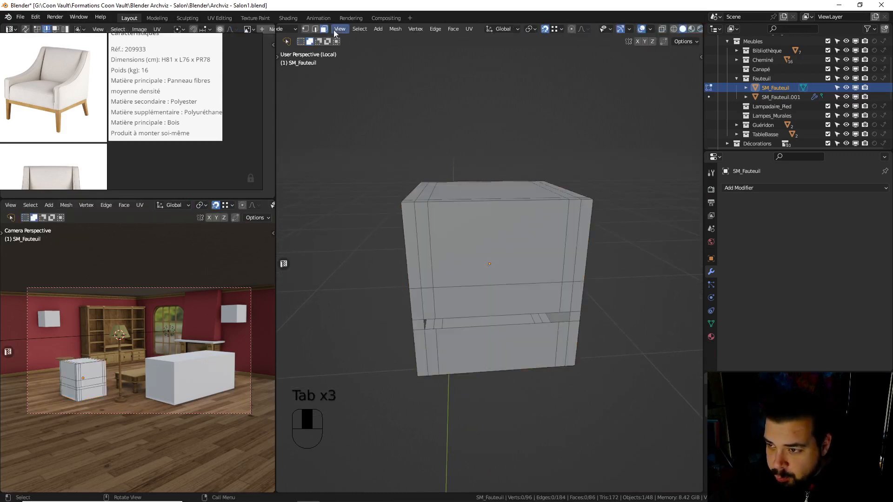
Select all faces above the rail gap on one side of the block and separate them into their own object
{"action": "left_click", "coordinate": [403, 212]}
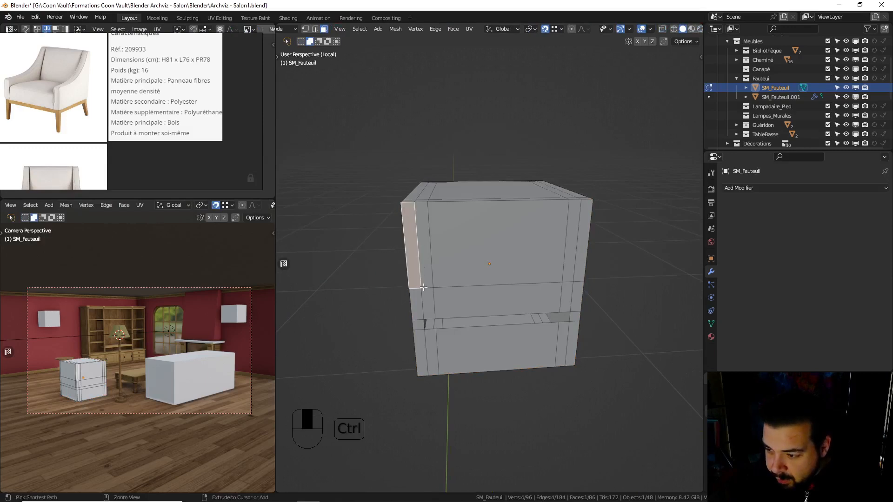
{"action": "left_click", "coordinate": [419, 314], "text": "ctrl"}
{"action": "left_click", "coordinate": [576, 300], "text": "ctrl"}
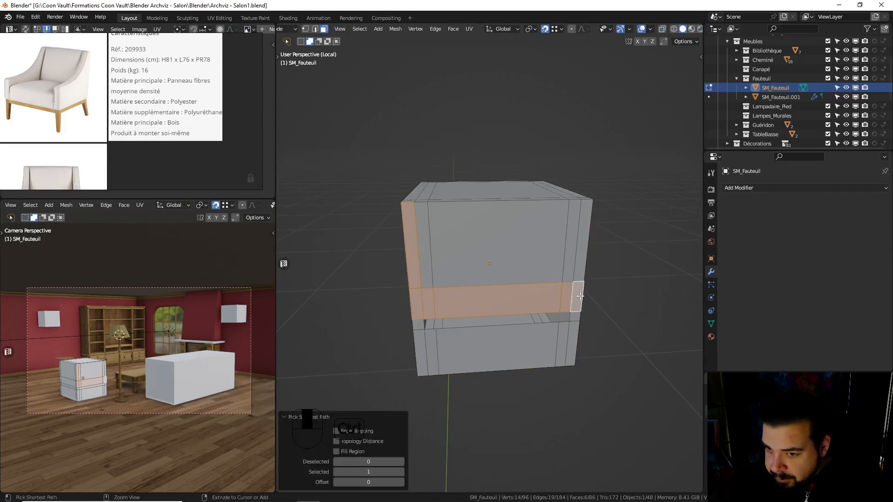
{"action": "left_click", "coordinate": [585, 209], "text": "ctrl"}
{"action": "left_click", "coordinate": [420, 223], "text": "ctrl"}
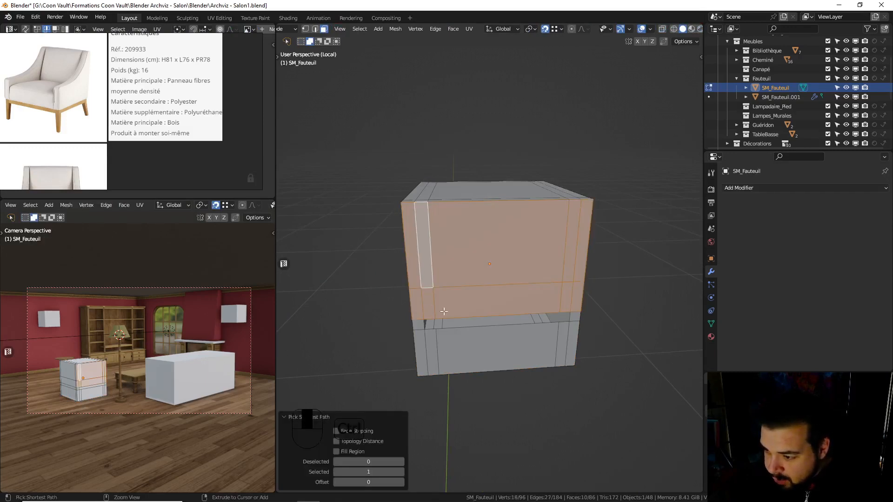
{"action": "key", "text": "p"}
{"action": "left_click", "coordinate": [528, 240]}
{"action": "key", "text": "Tab"}
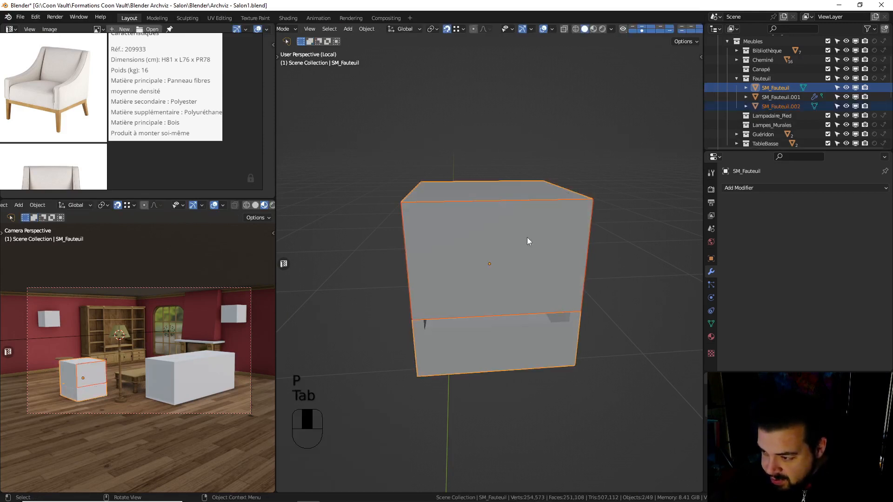
Hide the remaining block and remove the separated side panel's inner edges with Limited Dissolve
{"action": "left_click", "coordinate": [499, 195]}
{"action": "key", "text": "h"}
{"action": "left_click", "coordinate": [487, 234]}
{"action": "key", "text": "Tab"}
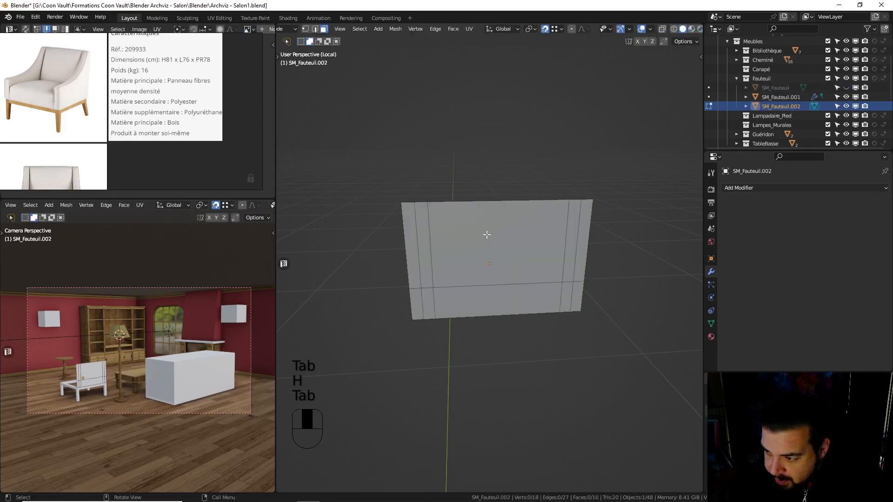
{"action": "key", "text": "a"}
{"action": "left_click", "coordinate": [484, 181]}
{"action": "key", "text": "q"}
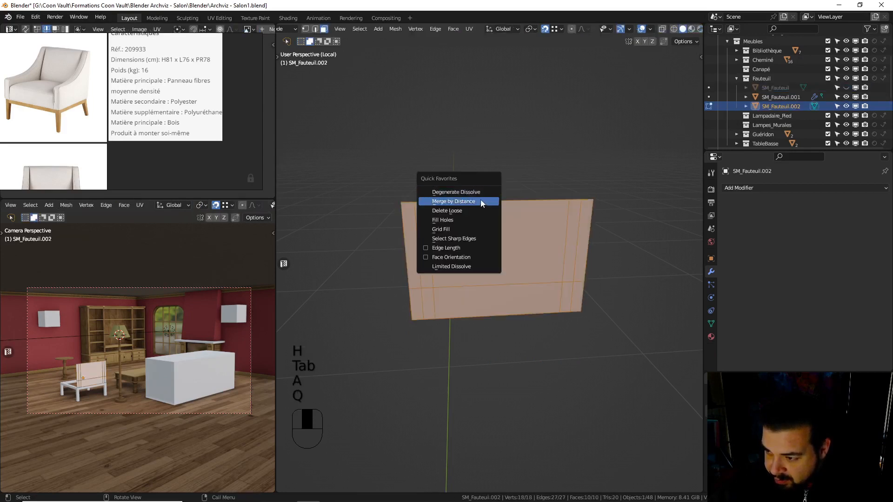
{"action": "left_click", "coordinate": [458, 267]}
{"action": "key", "text": "Tab"}
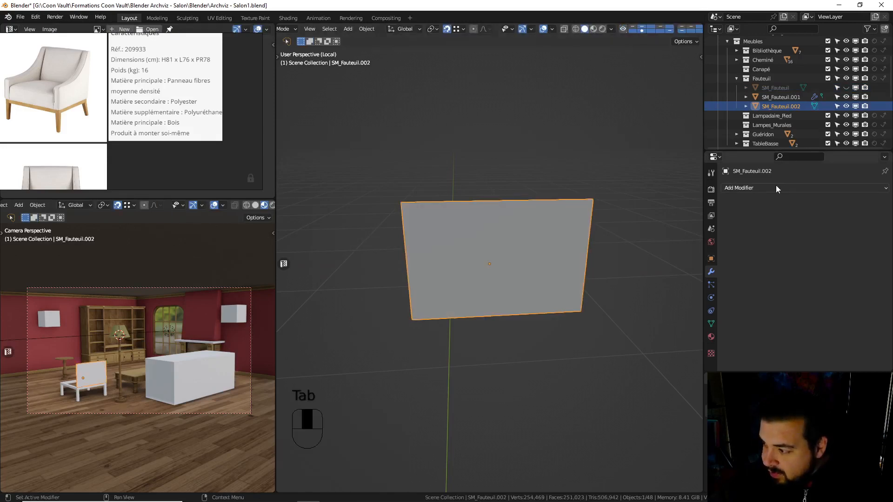
Add a Mirror modifier to the side panel, mirroring on the Y axis only
{"action": "left_click", "coordinate": [775, 187]}
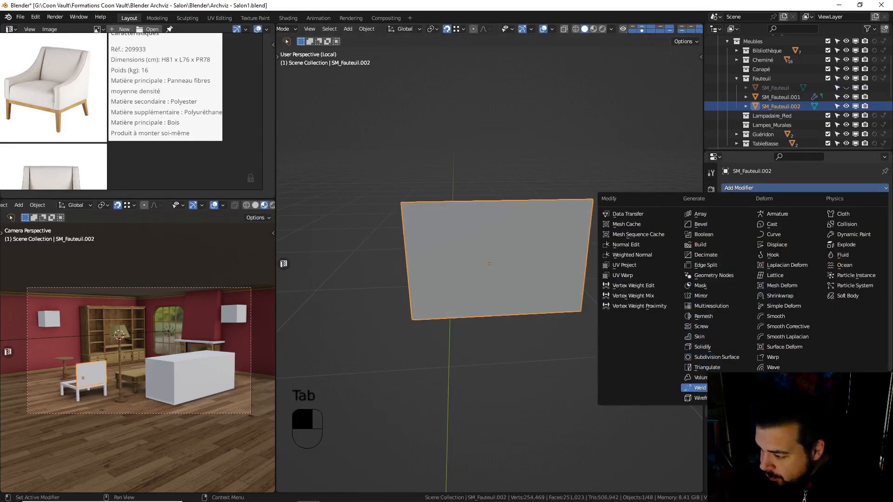
{"action": "left_click", "coordinate": [708, 295]}
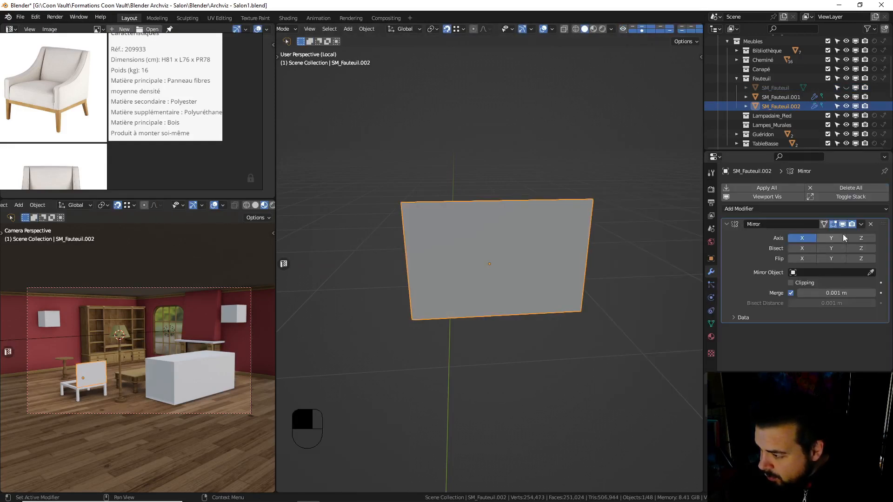
{"action": "left_click", "coordinate": [831, 238]}
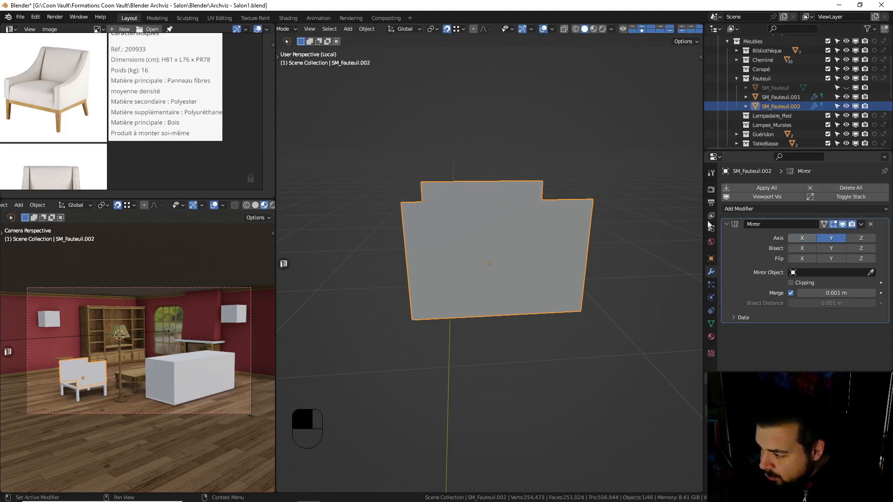
{"action": "left_click", "coordinate": [801, 237]}
{"action": "middle_click_drag", "start_coordinate": [535, 205], "coordinate": [446, 228]}
Add a Solidify modifier to the side panels with 0.1 m thickness and Even Thickness enabled
{"action": "left_click", "coordinate": [805, 209]}
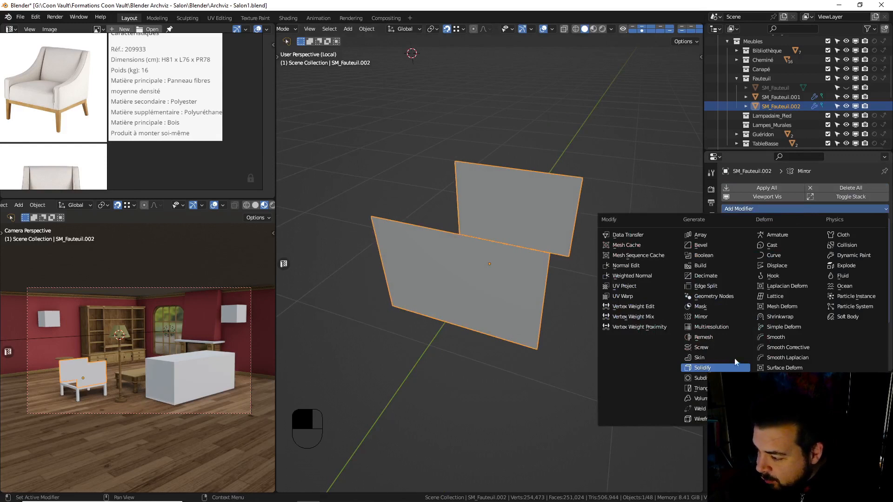
{"action": "left_click", "coordinate": [714, 368]}
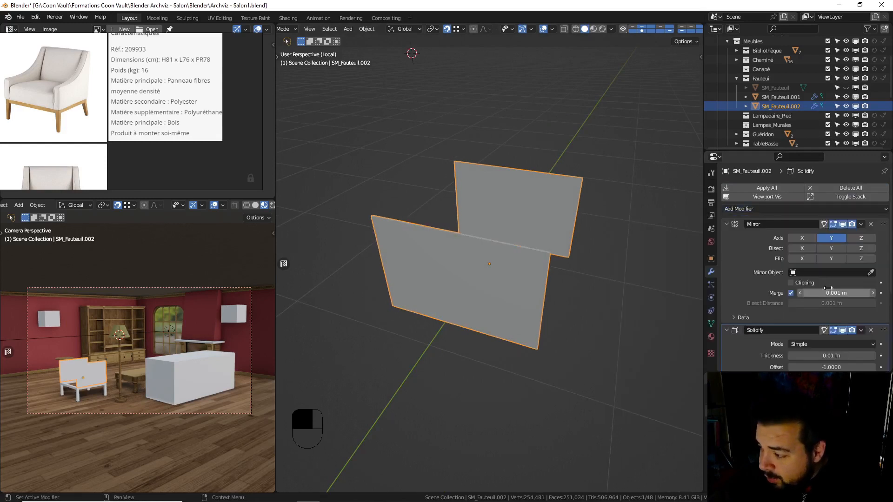
{"action": "left_click", "coordinate": [827, 352]}
{"action": "type", "text": "0.1"}
{"action": "key", "text": "Return"}
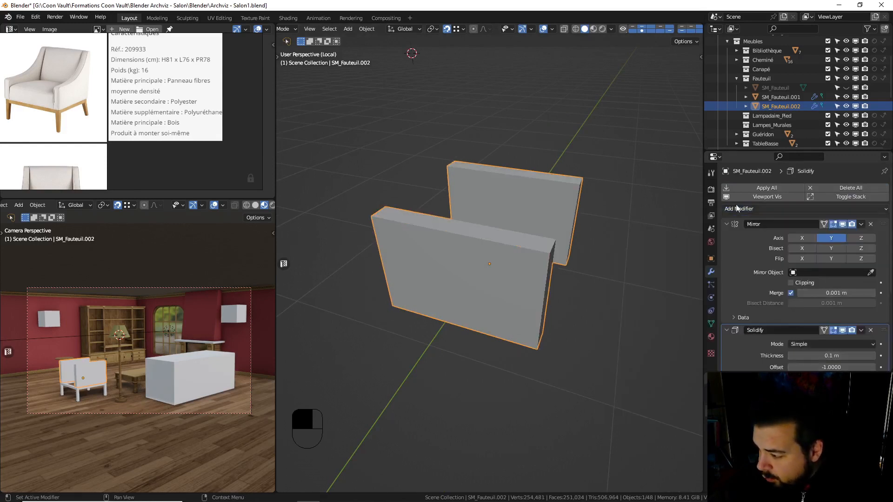
{"action": "left_click", "coordinate": [726, 225]}
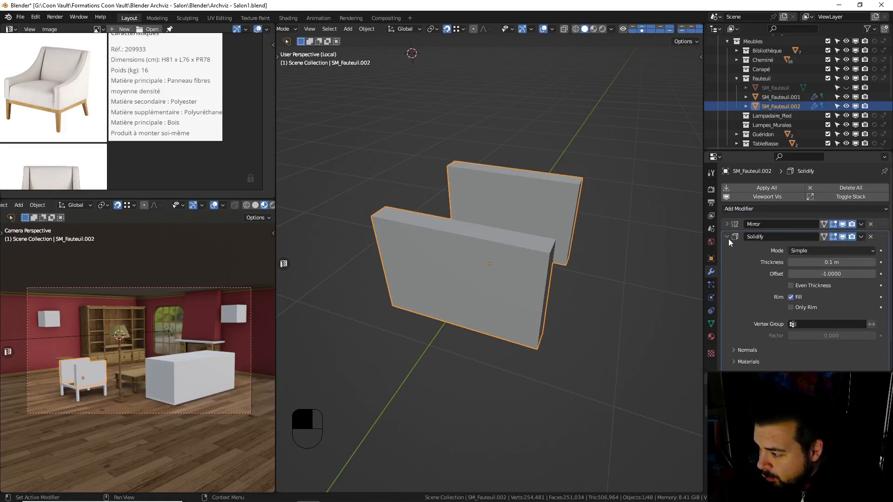
{"action": "left_click", "coordinate": [791, 286]}
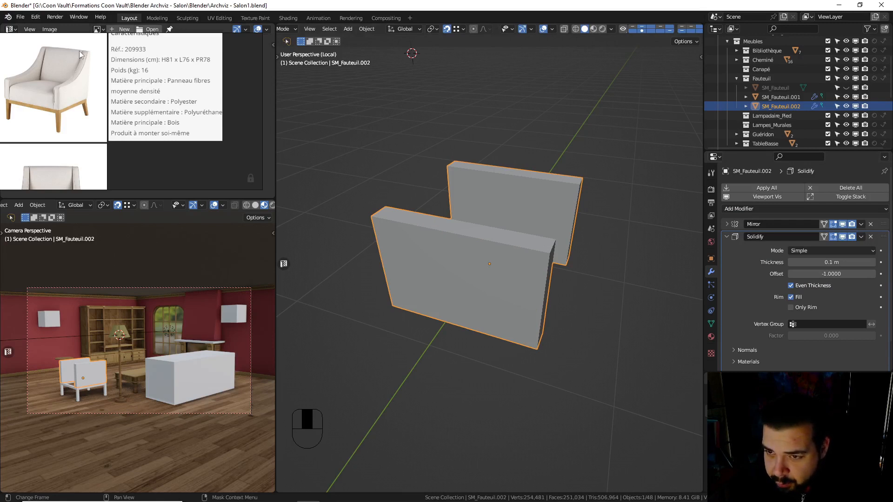
Cut a vertical loop at one end edge of the side panel and move it 0.05 m along X
{"action": "middle_click_drag", "start_coordinate": [419, 220], "coordinate": [453, 221]}
{"action": "key", "text": "Tab"}
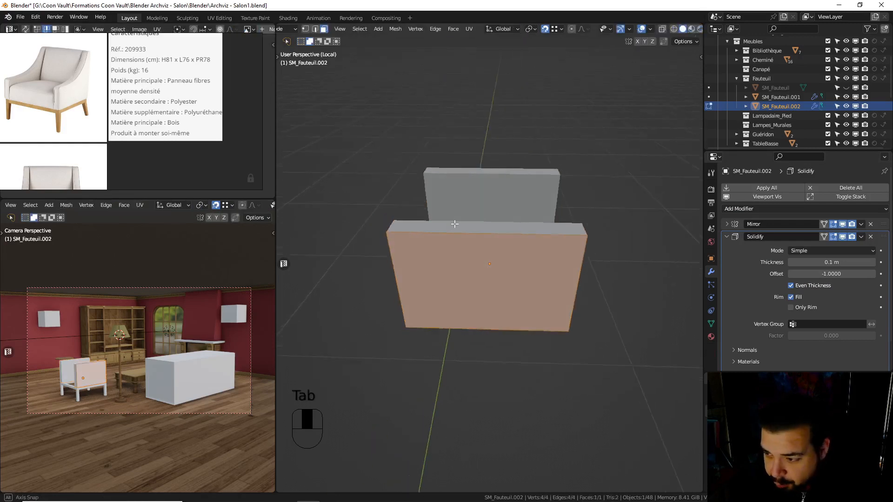
{"action": "key", "text": "ctrl+r"}
{"action": "left_click", "coordinate": [444, 228]}
{"action": "left_click", "coordinate": [391, 231]}
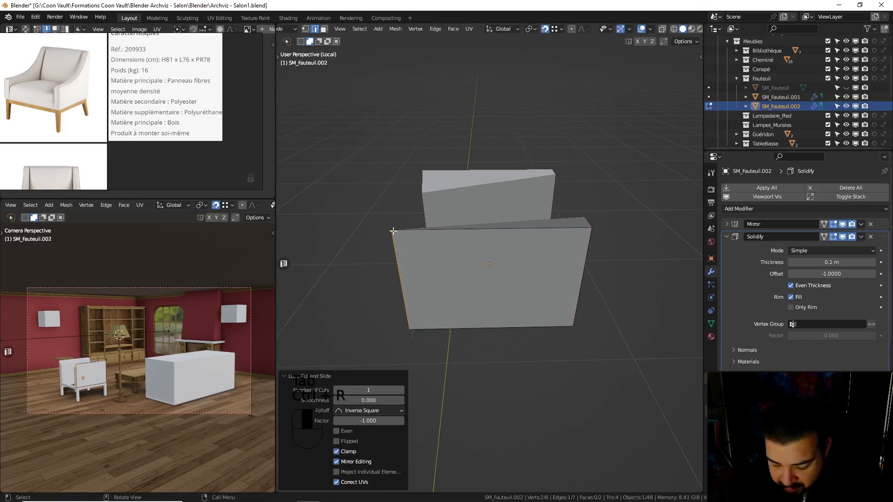
{"action": "key", "text": "g"}
{"action": "key", "text": "y"}
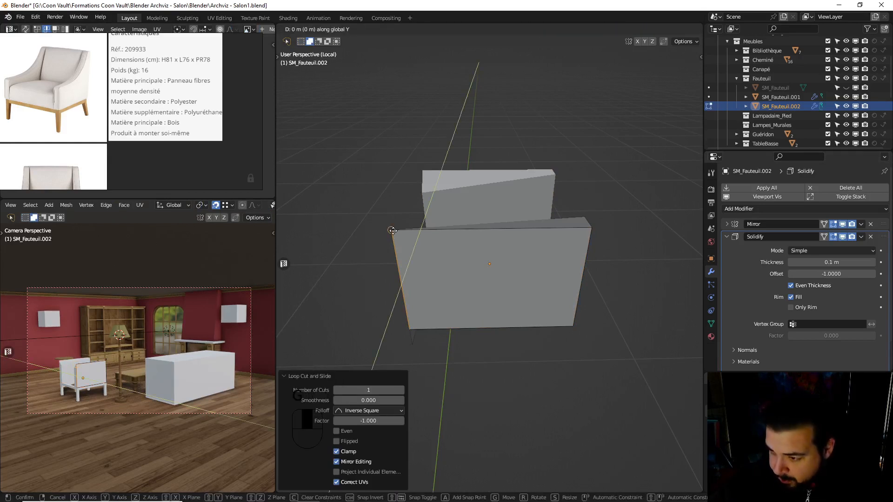
{"action": "type", "text": "x0.05"}
{"action": "key", "text": "Return"}
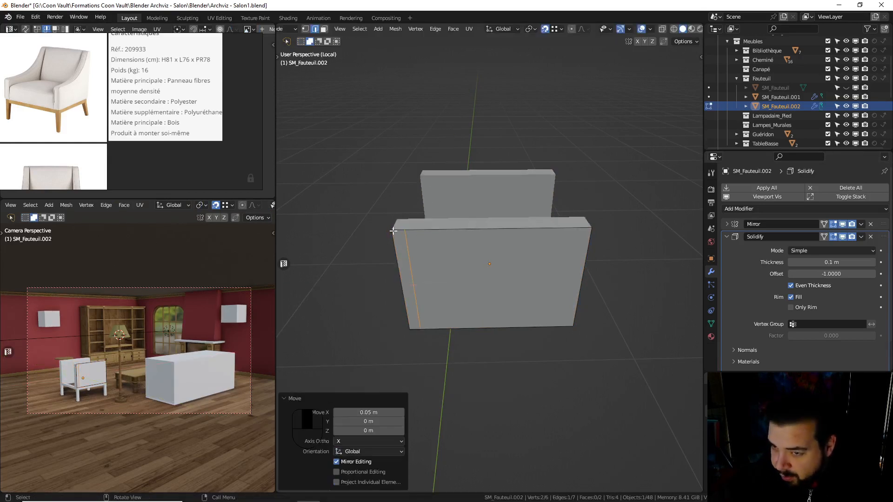
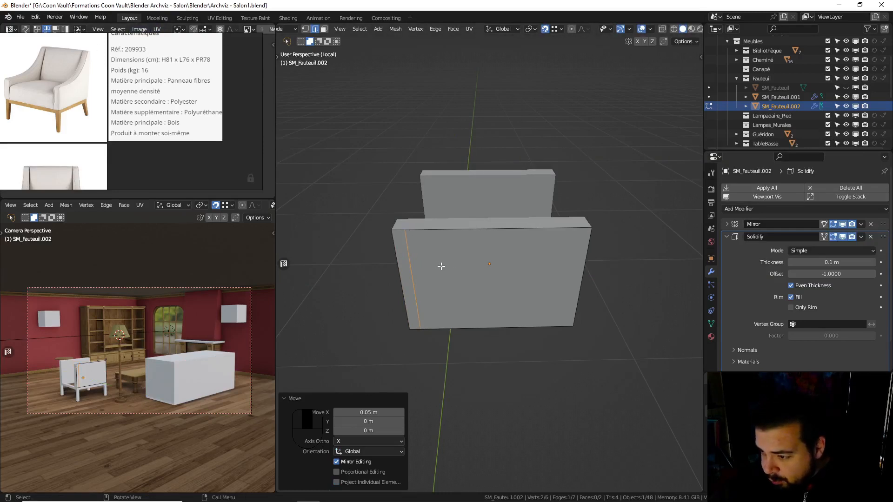
Cut a horizontal loop at the side panel's bottom edge and move it 0.2 m up along Z
{"action": "middle_click_drag", "start_coordinate": [584, 278], "coordinate": [584, 297]}
{"action": "key", "text": "ctrl+r"}
{"action": "left_click", "coordinate": [584, 291]}
{"action": "left_click", "coordinate": [583, 318]}
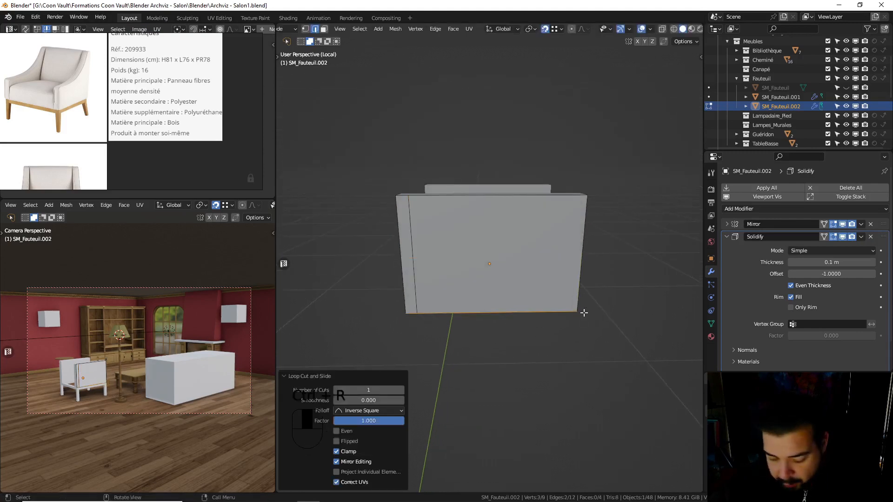
{"action": "type", "text": "gz0.01"}
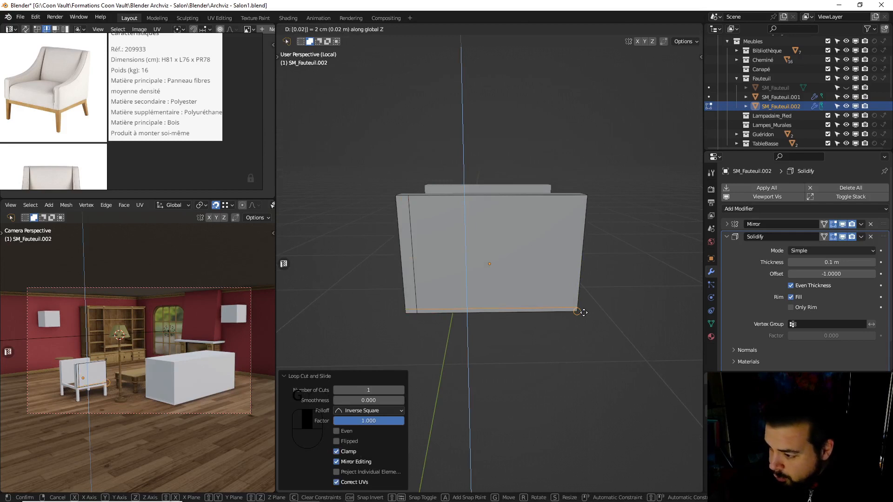
{"action": "key", "text": "BackSpace"}
{"action": "key", "text": "BackSpace"}
{"action": "key", "text": "BackSpace"}
{"action": "key", "text": "BackSpace"}
{"action": "key", "text": "BackSpace"}
{"action": "type", "text": "0.2"}
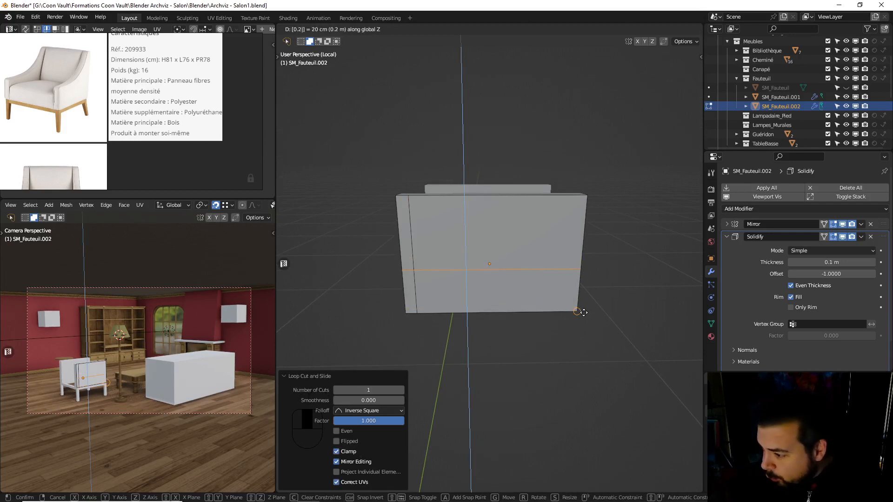
{"action": "key", "text": "Return"}
Try to slope the side panel by connecting the vertical loop's top vertex to the horizontal loop's front end and deleting the triangular face above
{"action": "middle_click_drag", "start_coordinate": [566, 244], "coordinate": [535, 219]}
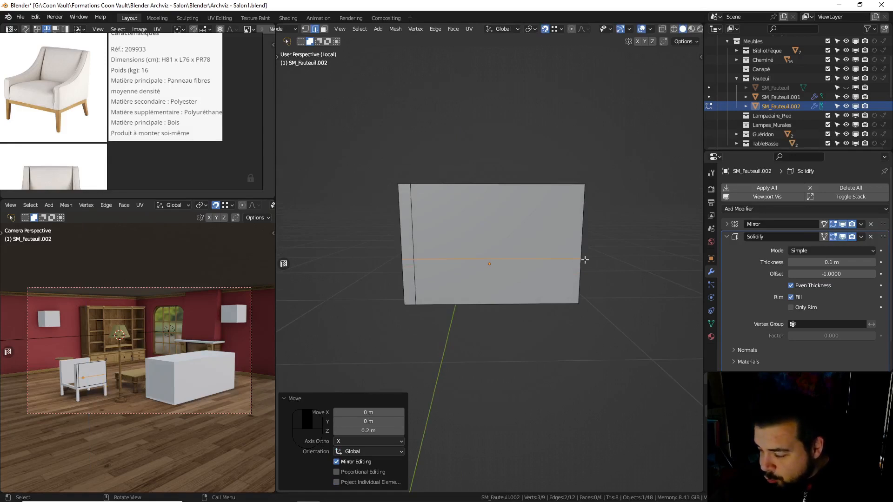
{"action": "left_click", "coordinate": [305, 29]}
{"action": "left_click", "coordinate": [413, 188]}
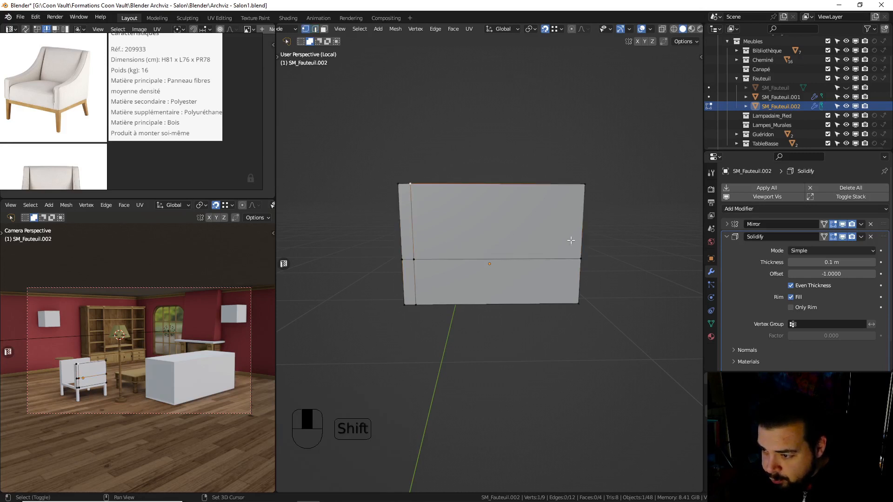
{"action": "left_click", "coordinate": [582, 259], "text": "shift"}
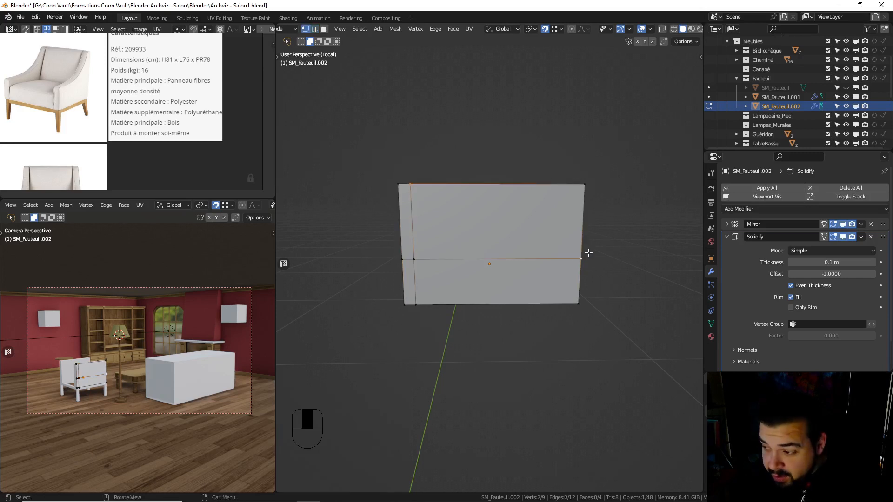
{"action": "key", "text": "a"}
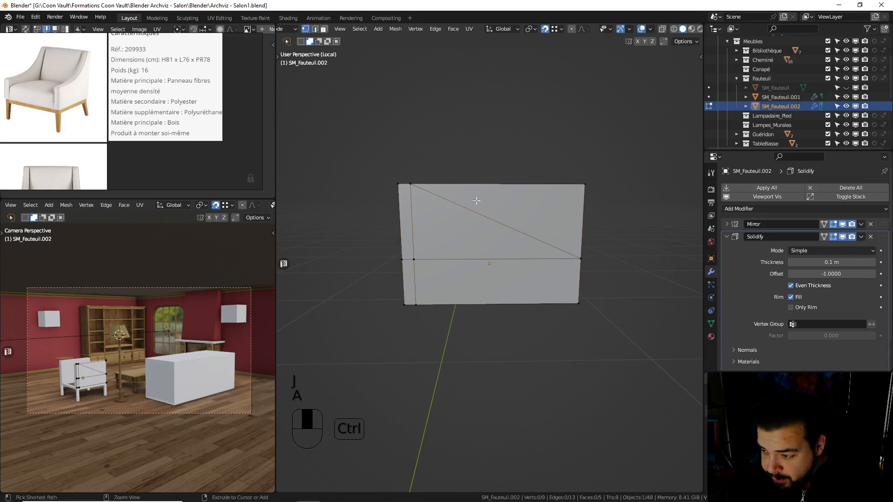
{"action": "left_click", "coordinate": [324, 29]}
{"action": "left_click", "coordinate": [533, 210]}
{"action": "key", "text": "x"}
{"action": "left_click", "coordinate": [591, 174]}
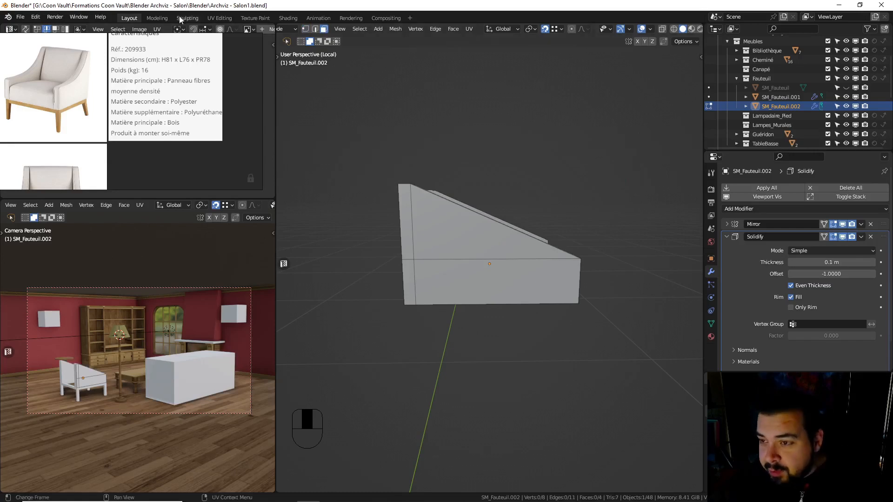
{"action": "left_click", "coordinate": [315, 29]}
{"action": "key", "text": "ctrl+r"}
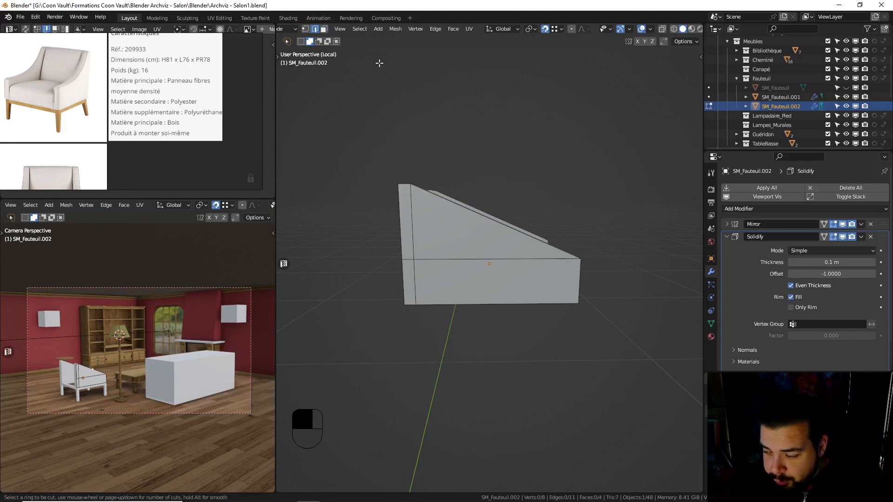
{"action": "left_click", "coordinate": [317, 31]}
{"action": "left_click", "coordinate": [317, 31]}
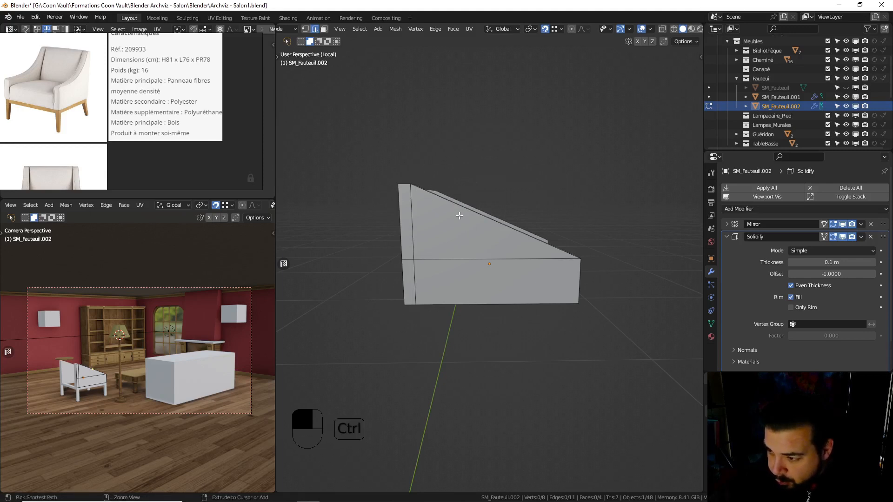
{"action": "key", "text": "ctrl+r"}
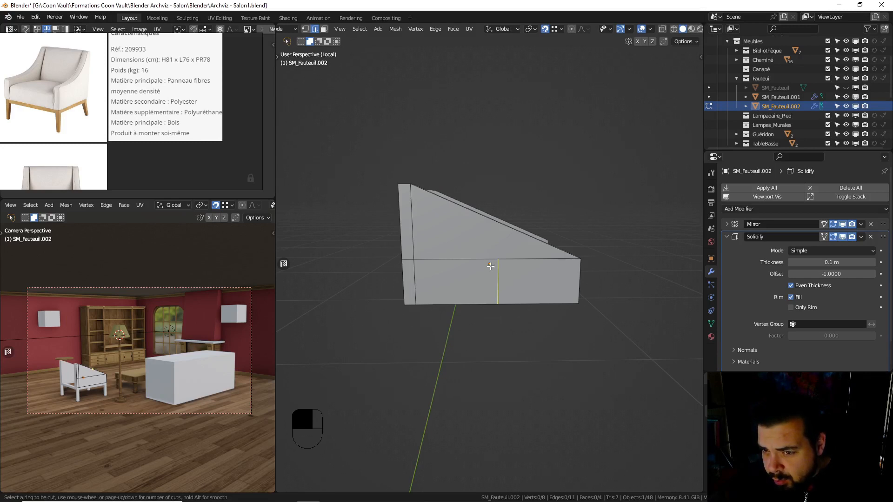
{"action": "right_click", "coordinate": [490, 266]}
Undo the triangular face deletion and the diagonal connection on the side panel
{"action": "key", "text": "ctrl+z"}
{"action": "key", "text": "ctrl+z"}
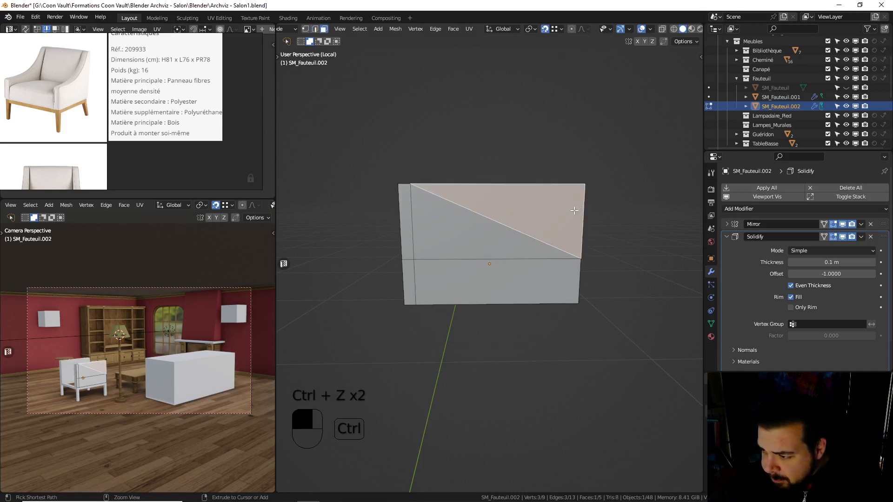
{"action": "key", "text": "ctrl+z"}
{"action": "key", "text": "ctrl+z"}
{"action": "key", "text": "ctrl+z"}
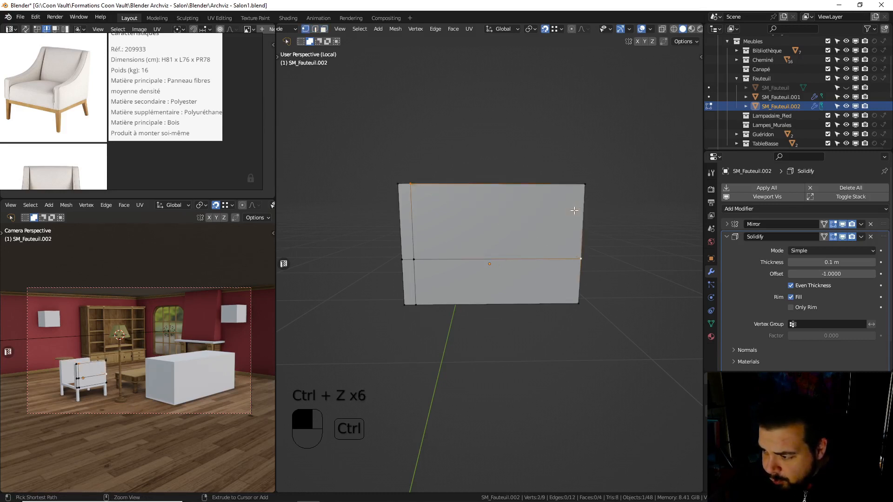
Cut a vertical loop at the side panel's opposite end edge and move it -0.05 m along X
{"action": "middle_click_drag", "start_coordinate": [575, 211], "coordinate": [526, 202], "text": "shift"}
{"action": "key", "text": "ctrl+r"}
{"action": "left_click", "coordinate": [511, 160]}
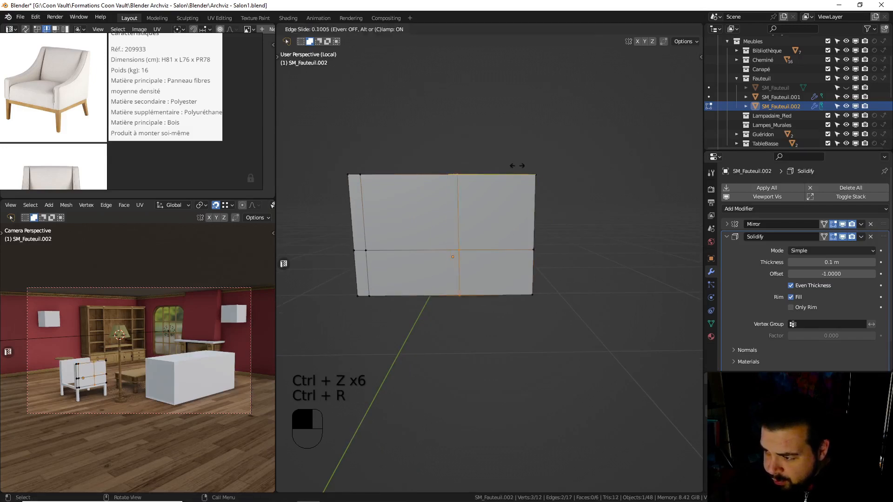
{"action": "left_click", "coordinate": [538, 172]}
{"action": "type", "text": "gx"}
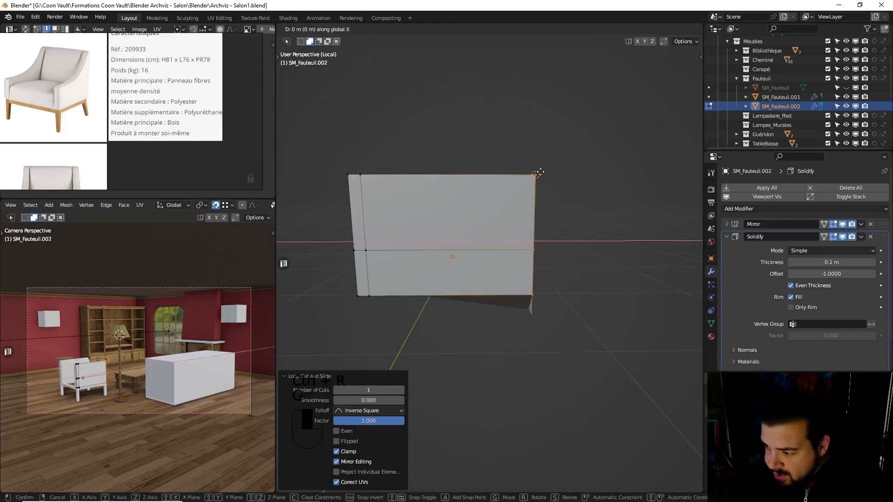
{"action": "type", "text": "-0.05"}
{"action": "key", "text": "Return"}
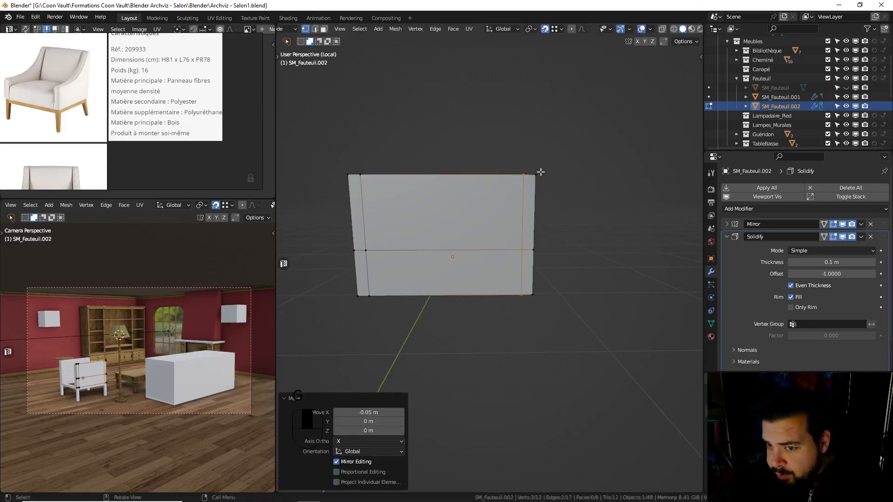
Connect the rear vertical loop's top vertex diagonally to the crossing of the front vertical loop and the horizontal loop
{"action": "middle_click_drag", "start_coordinate": [520, 210], "coordinate": [530, 209], "text": "shift"}
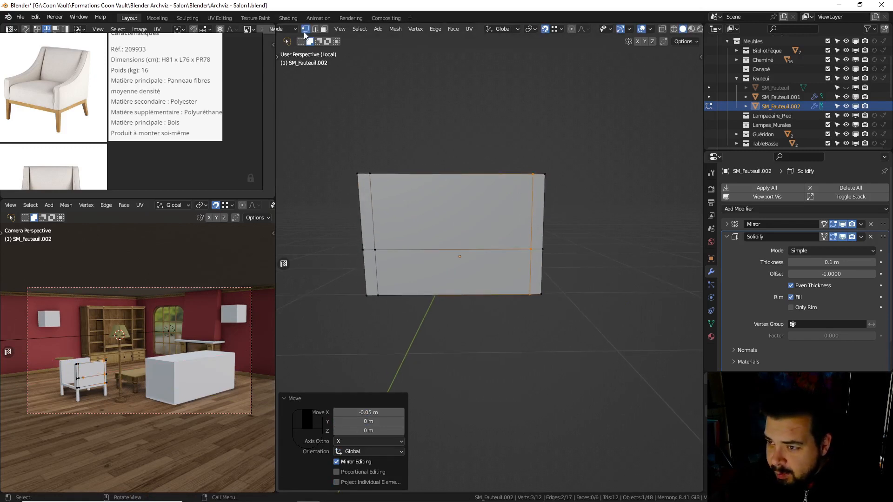
{"action": "left_click", "coordinate": [370, 174]}
{"action": "left_click", "coordinate": [529, 250], "text": "shift"}
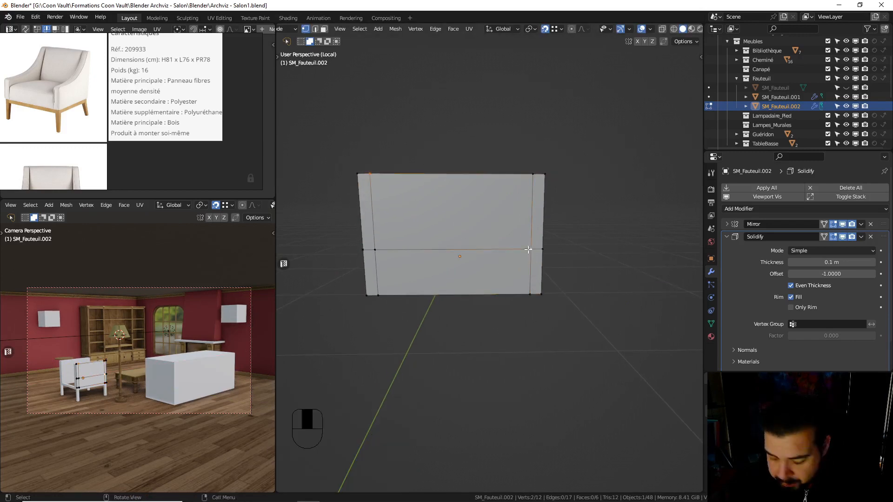
{"action": "key", "text": "j"}
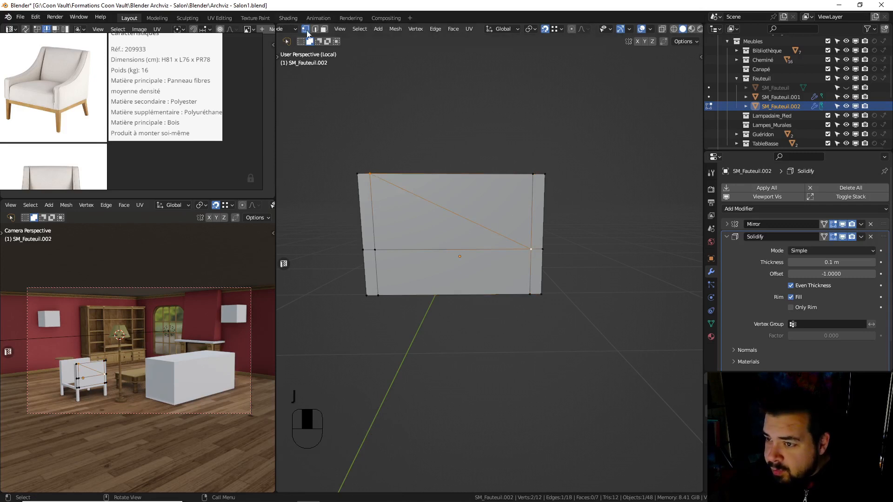
Delete the triangular face above the diagonal and the narrow upper face at the panel's front end
{"action": "left_click", "coordinate": [324, 29]}
{"action": "left_click", "coordinate": [466, 182]}
{"action": "left_click", "coordinate": [537, 207], "text": "shift"}
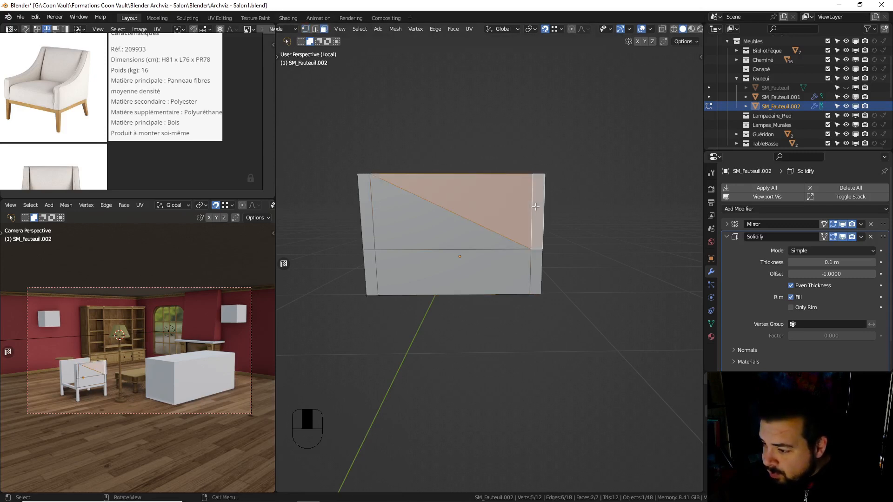
{"action": "key", "text": "x"}
{"action": "left_click", "coordinate": [580, 192]}
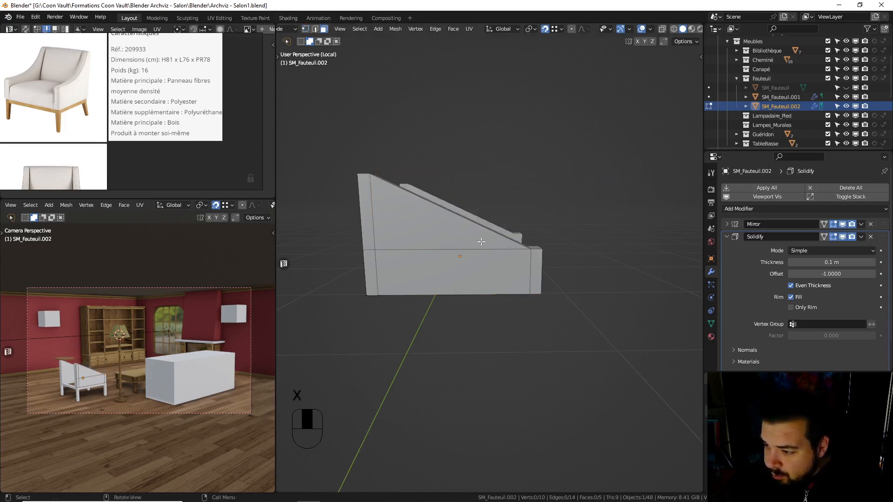
{"action": "key", "text": "ctrl+r"}
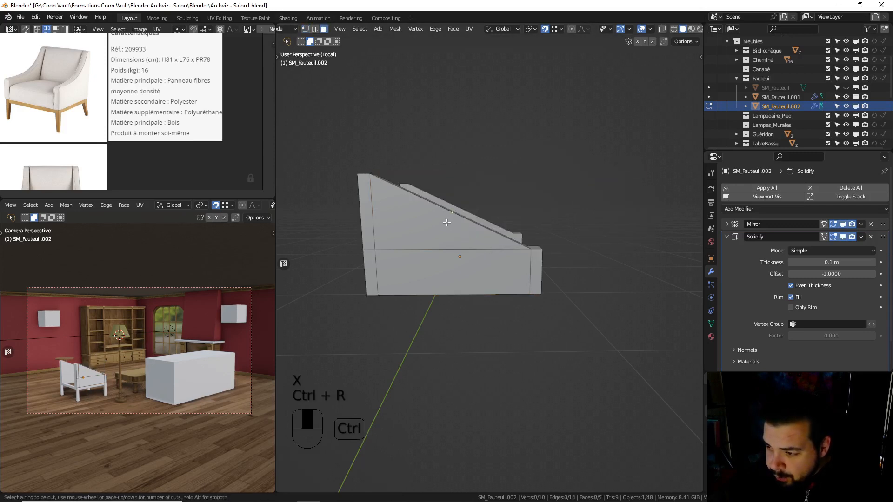
{"action": "left_click", "coordinate": [449, 264]}
{"action": "right_click", "coordinate": [448, 263]}
{"action": "key", "text": "ctrl+r"}
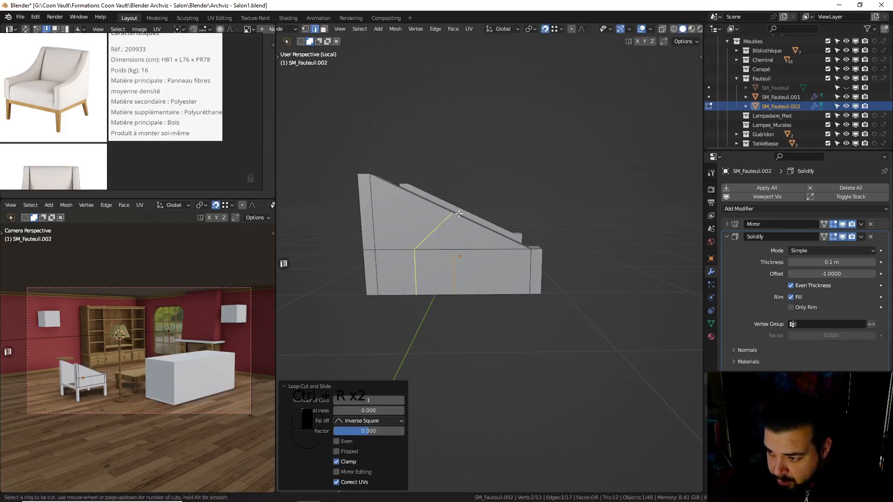
{"action": "key", "text": "ctrl+z"}
Split the side panel's sloped edge at its midpoint with an unslid loop cut
{"action": "key", "text": "ctrl+r"}
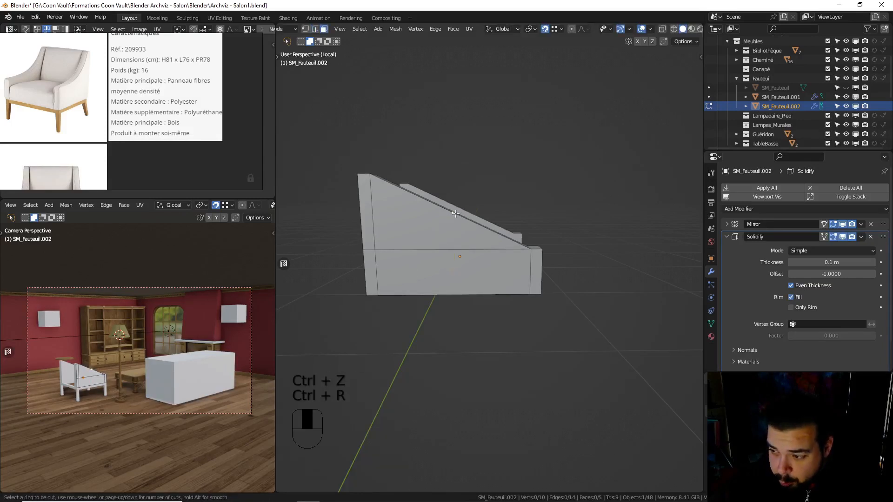
{"action": "left_click", "coordinate": [454, 213]}
{"action": "right_click", "coordinate": [454, 213]}
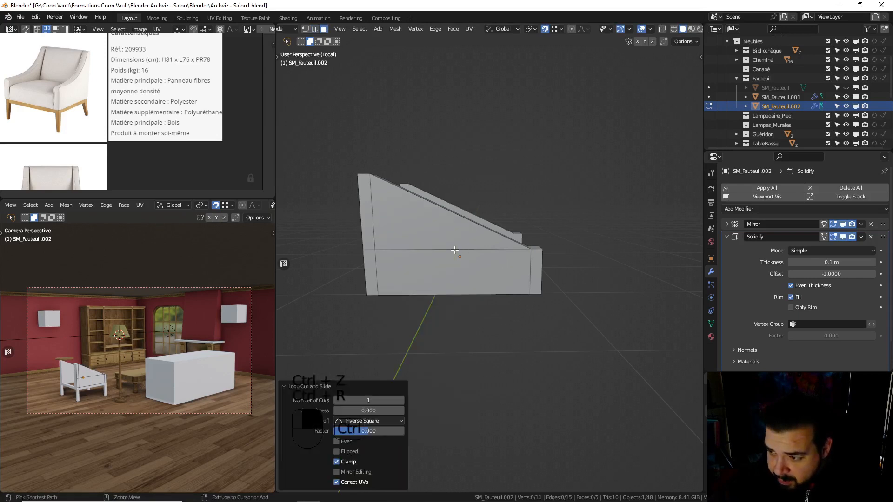
Try a centred loop cut through the side panel, straighten it by scaling to 0 along X, and undo both operations
{"action": "key", "text": "ctrl+r"}
{"action": "left_click", "coordinate": [453, 250]}
{"action": "right_click", "coordinate": [453, 250]}
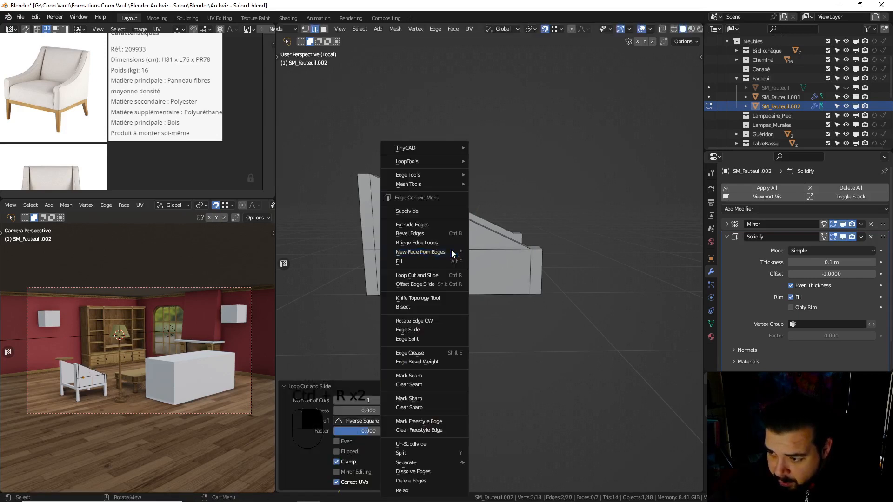
{"action": "type", "text": "sx"}
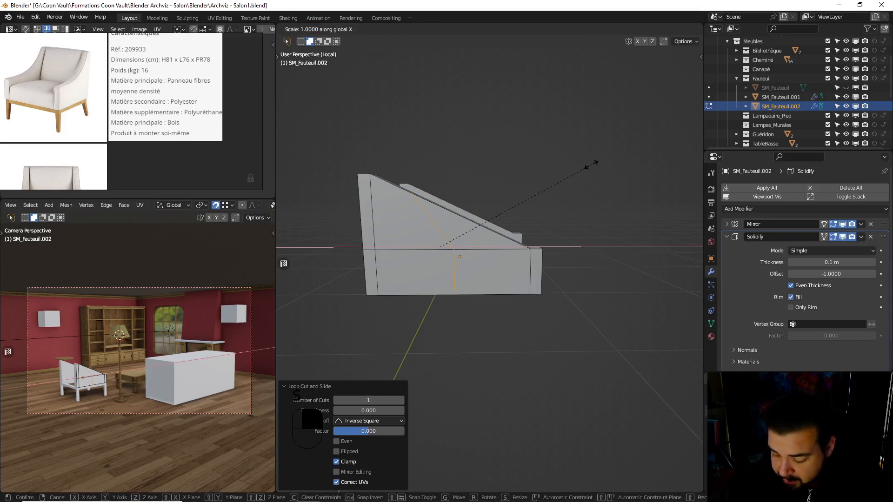
{"action": "type", "text": "0"}
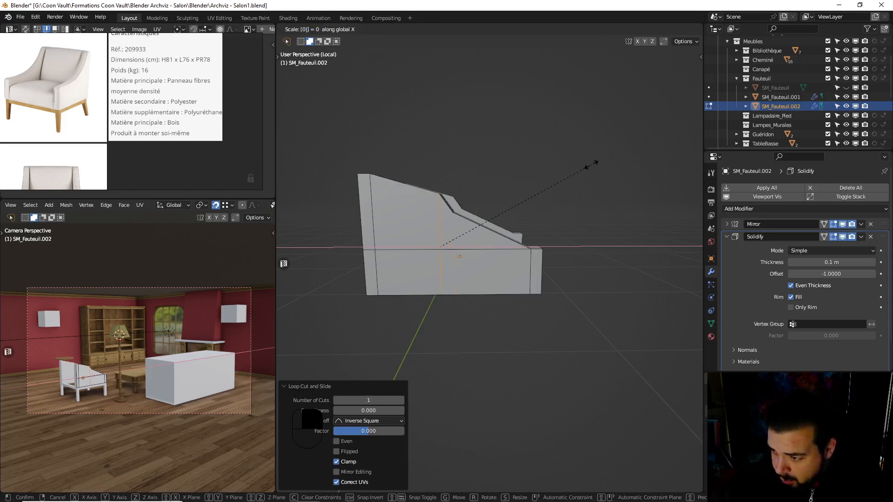
{"action": "left_click", "coordinate": [590, 165]}
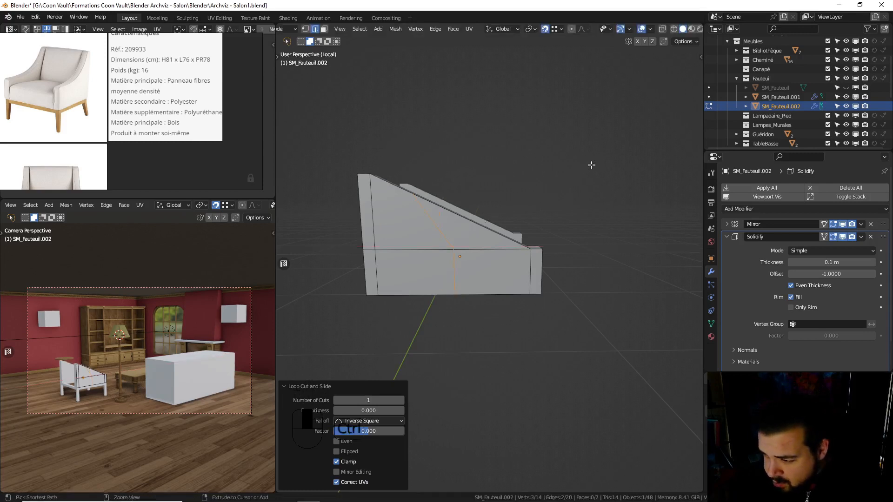
{"action": "key", "text": "ctrl+z"}
{"action": "key", "text": "ctrl+z"}
Subdivide the horizontal loop's edge between the two vertical loops with one cut
{"action": "left_click", "coordinate": [305, 29]}
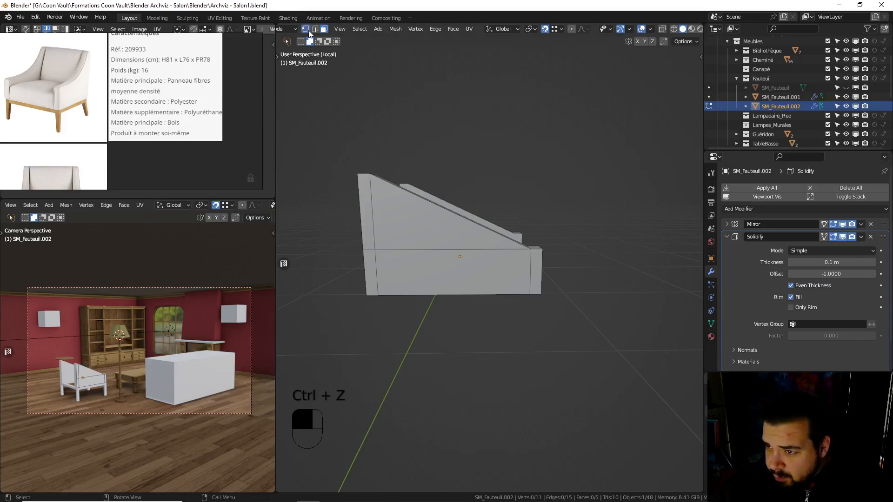
{"action": "left_click", "coordinate": [382, 251]}
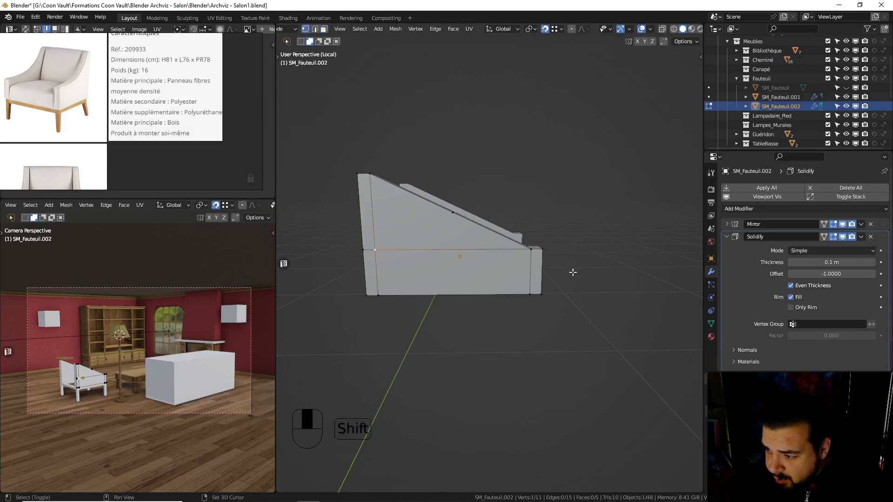
{"action": "left_click", "coordinate": [531, 250], "text": "shift"}
{"action": "right_click", "coordinate": [465, 247]}
{"action": "mouse_move", "coordinate": [484, 246]}
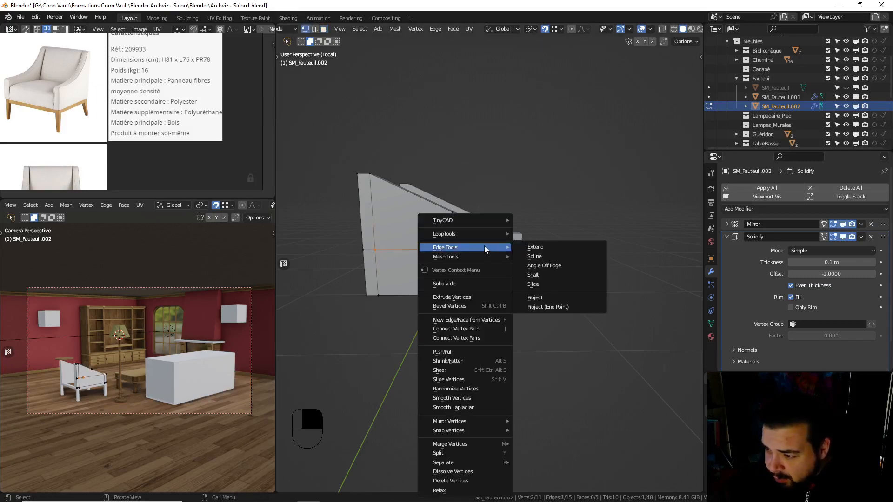
{"action": "left_click", "coordinate": [470, 282]}
Subdivide the side panel's bottom edge between the two vertical loops with one cut
{"action": "left_click", "coordinate": [378, 295]}
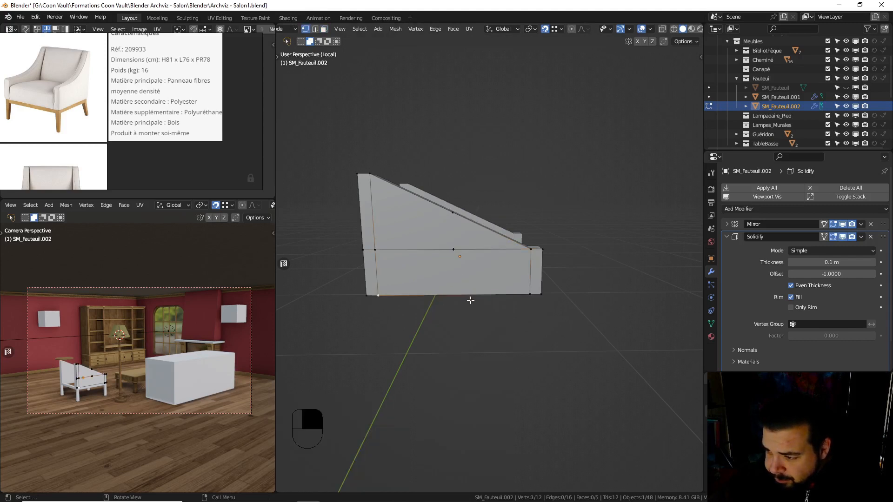
{"action": "left_click", "coordinate": [531, 294], "text": "shift"}
{"action": "right_click", "coordinate": [514, 286]}
{"action": "left_click", "coordinate": [498, 282]}
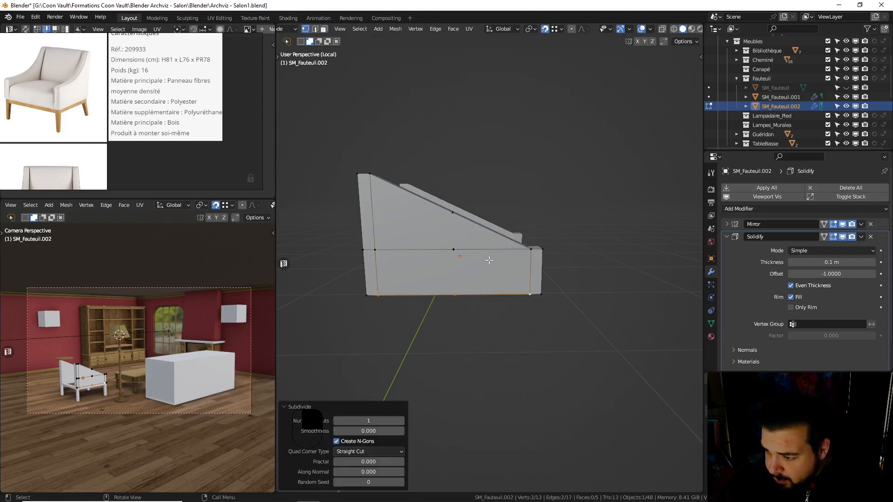
Connect the side panel's three midpoint vertices with vertical edges from the bottom edge up to the sloped edge, then clear the selection
{"action": "left_click", "coordinate": [455, 290]}
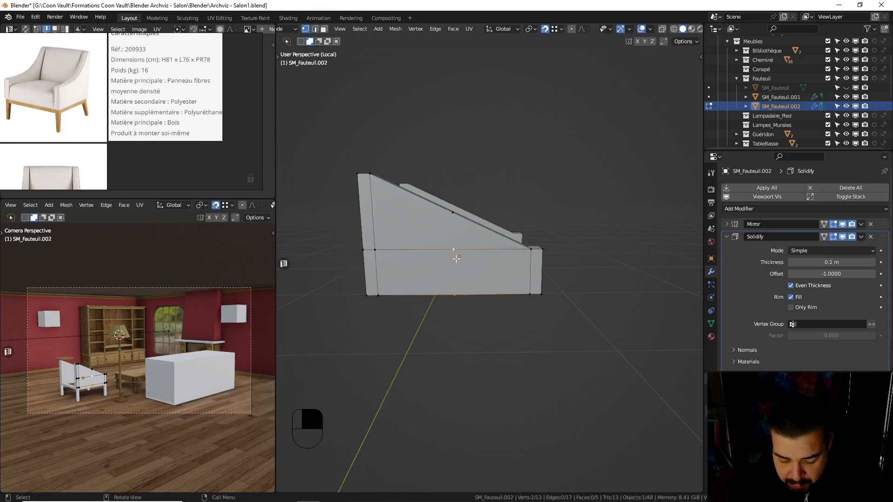
{"action": "key", "text": "j"}
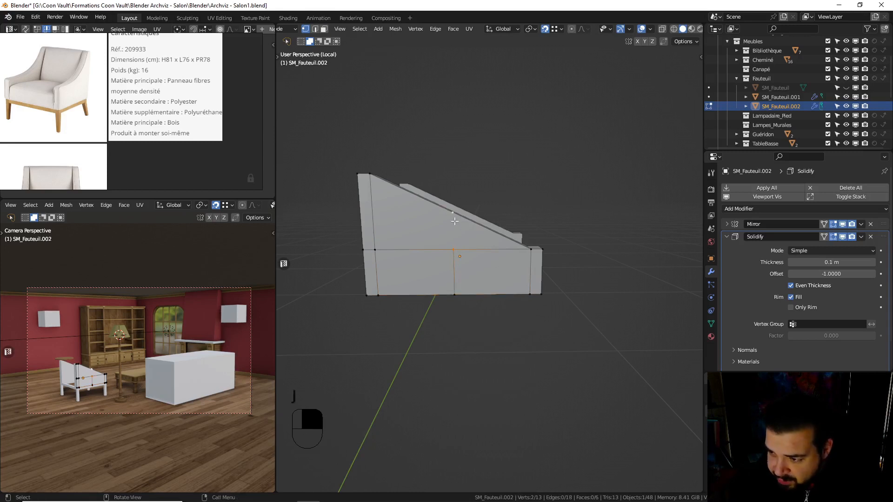
{"action": "key", "text": "j"}
{"action": "key", "text": "alt+a"}
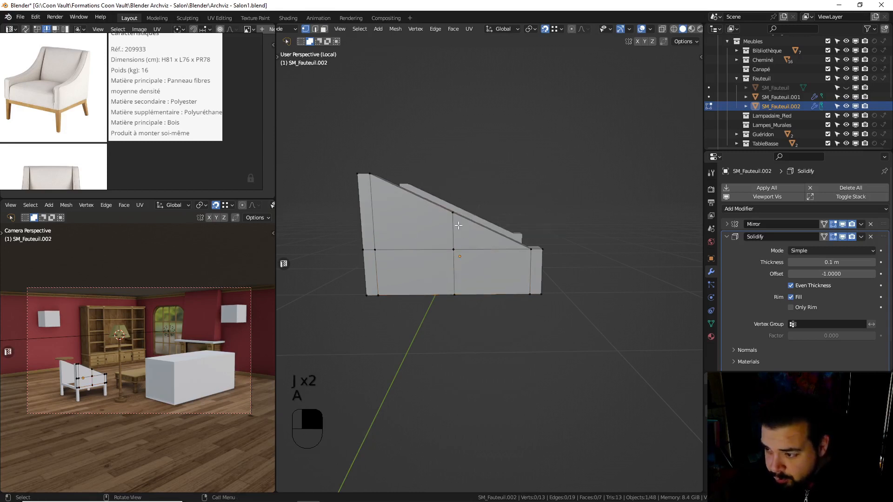
Lower the midpoint vertex of the side panel's sloped edge by about 0.138 m along global Z
{"action": "left_click", "coordinate": [315, 29]}
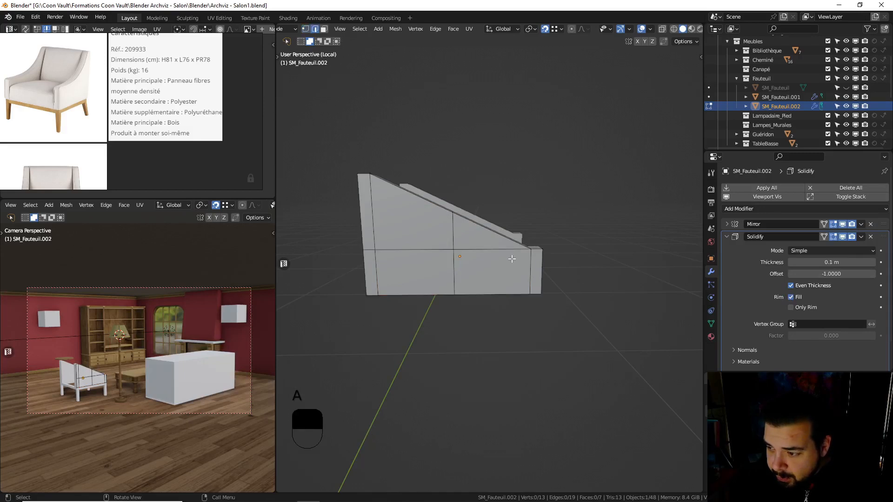
{"action": "left_click", "coordinate": [305, 29]}
{"action": "left_click", "coordinate": [452, 214]}
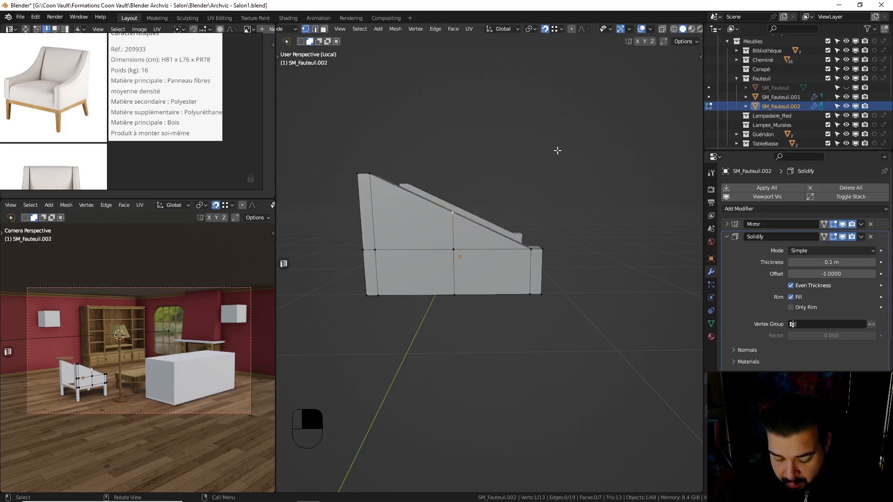
{"action": "key", "text": "g"}
{"action": "key", "text": "z"}
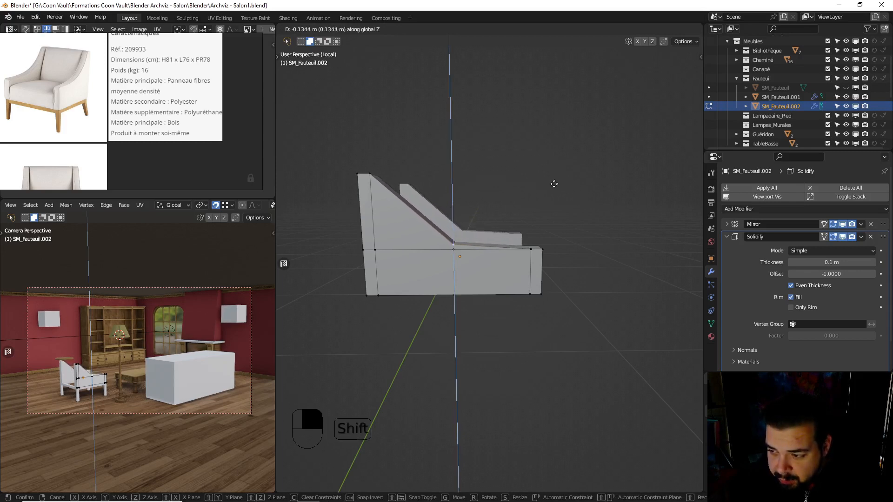
{"action": "left_click", "coordinate": [552, 192]}
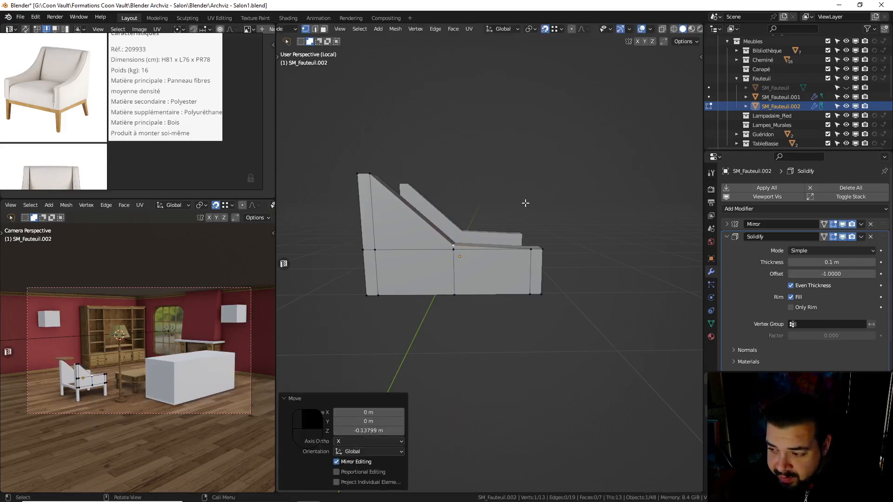
Bevel the side panel's central vertical edge loop with 10 segments and a width of about 0.277 m to curve the slope
{"action": "left_click", "coordinate": [483, 282], "text": "alt+shift"}
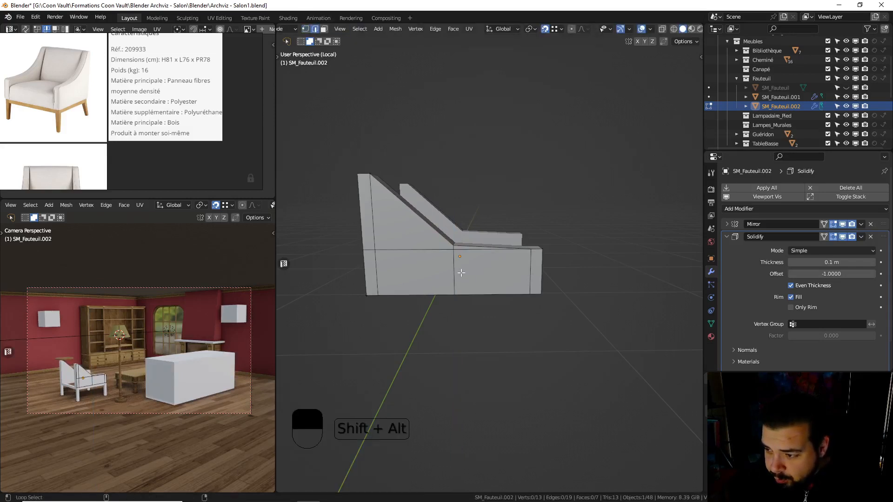
{"action": "left_click", "coordinate": [461, 273], "text": "alt+shift"}
{"action": "key", "text": "ctrl+b"}
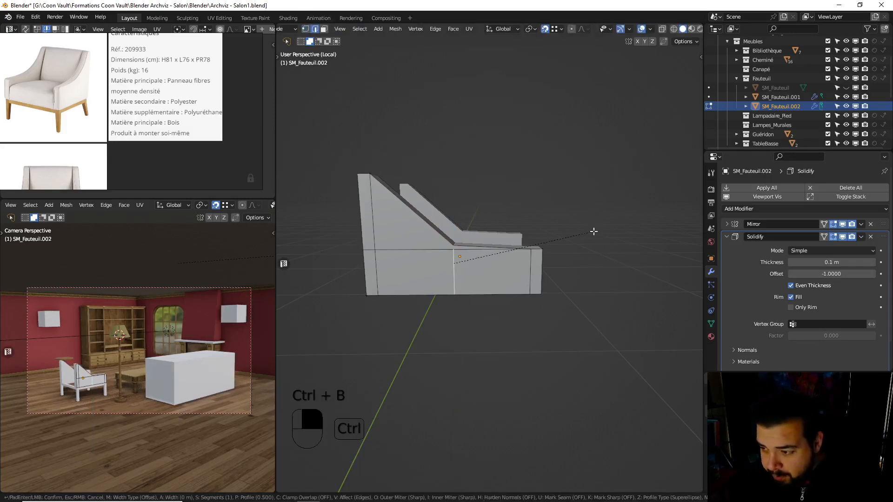
{"action": "scroll", "coordinate": [646, 248], "scroll_direction": "up", "scroll_amount": 5}
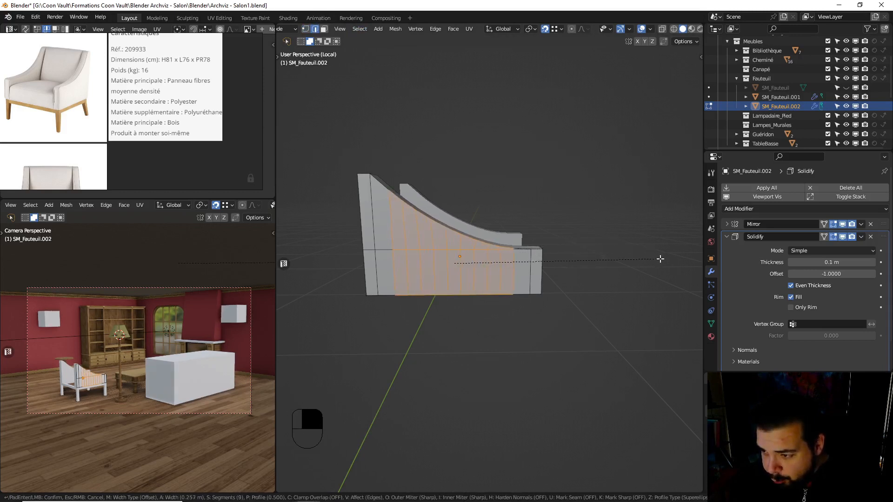
{"action": "scroll", "coordinate": [660, 260], "scroll_direction": "up", "scroll_amount": 1}
{"action": "scroll", "coordinate": [665, 261], "scroll_direction": "up", "scroll_amount": 1}
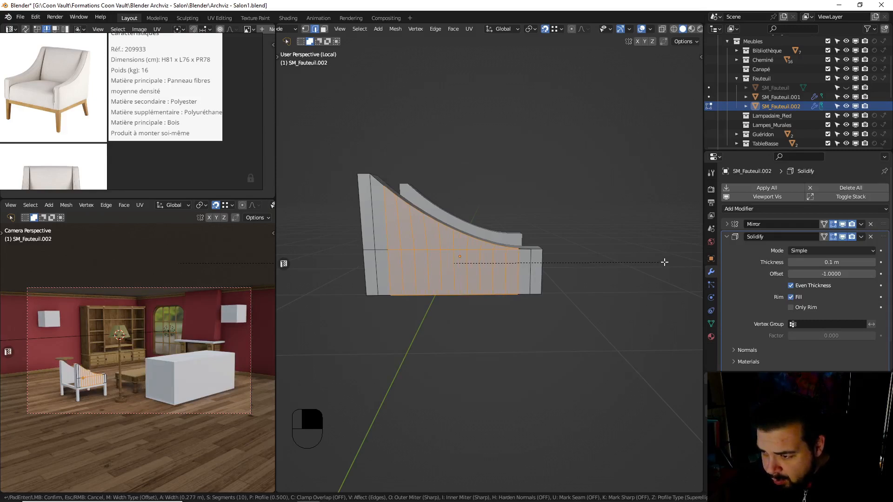
{"action": "left_click", "coordinate": [664, 262]}
Return to Object Mode and add a Subdivision modifier to the armrests with a viewport level of 2
{"action": "middle_click_drag", "start_coordinate": [636, 241], "coordinate": [569, 241]}
{"action": "key", "text": "Tab"}
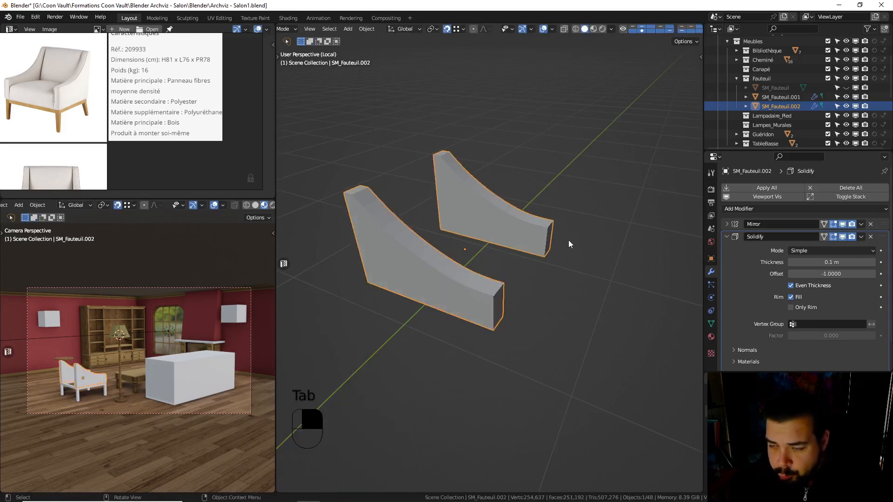
{"action": "middle_click_drag", "start_coordinate": [566, 242], "coordinate": [583, 229]}
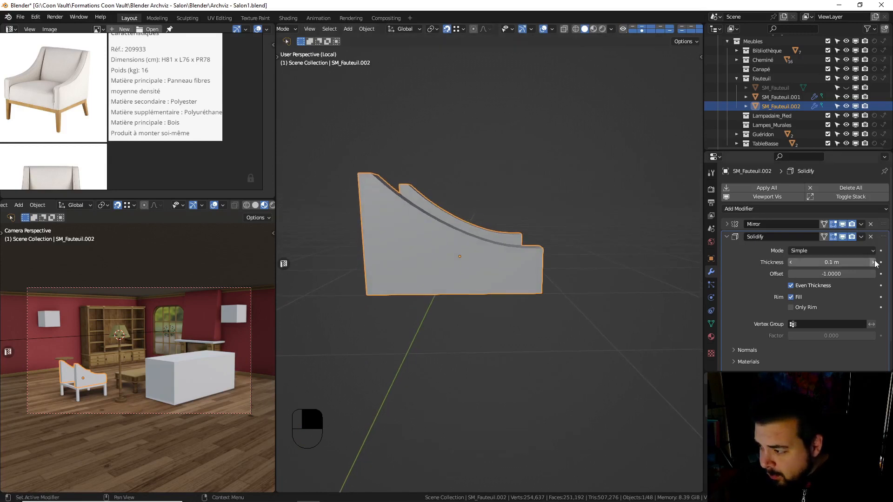
{"action": "left_click", "coordinate": [727, 236]}
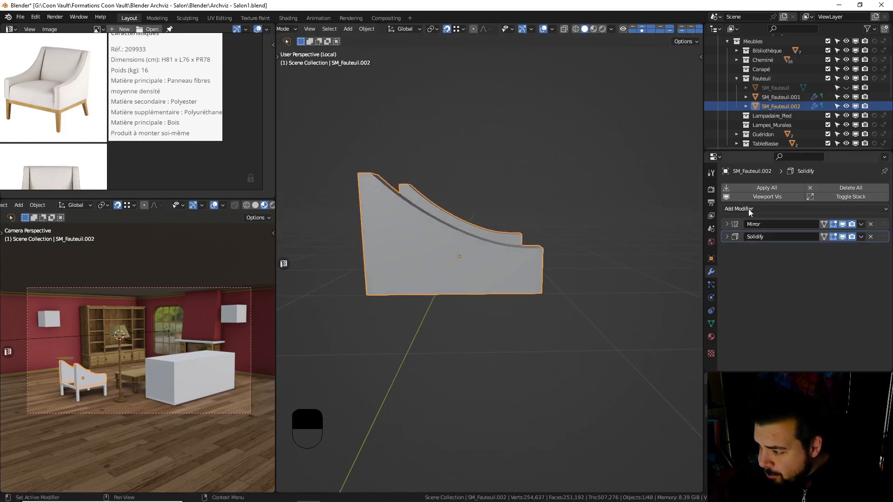
{"action": "left_click", "coordinate": [749, 208]}
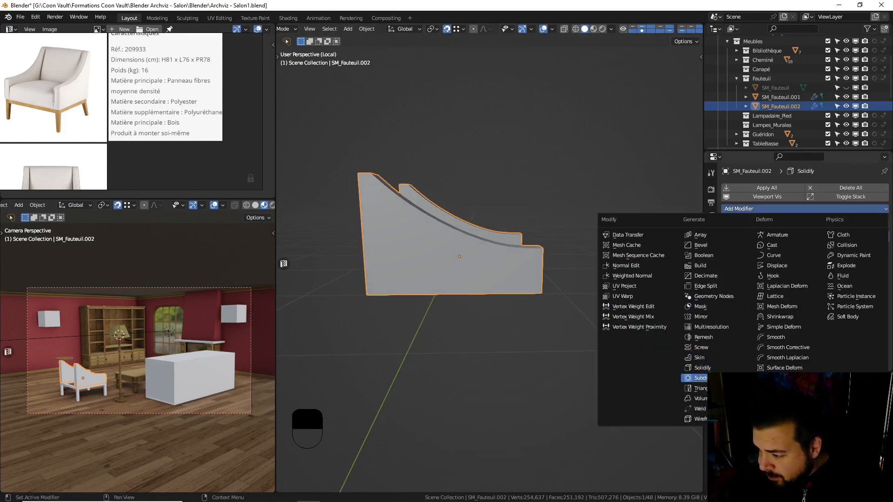
{"action": "left_click", "coordinate": [699, 377]}
{"action": "middle_click_drag", "start_coordinate": [600, 235], "coordinate": [559, 250]}
{"action": "middle_click_drag", "start_coordinate": [612, 260], "coordinate": [579, 262]}
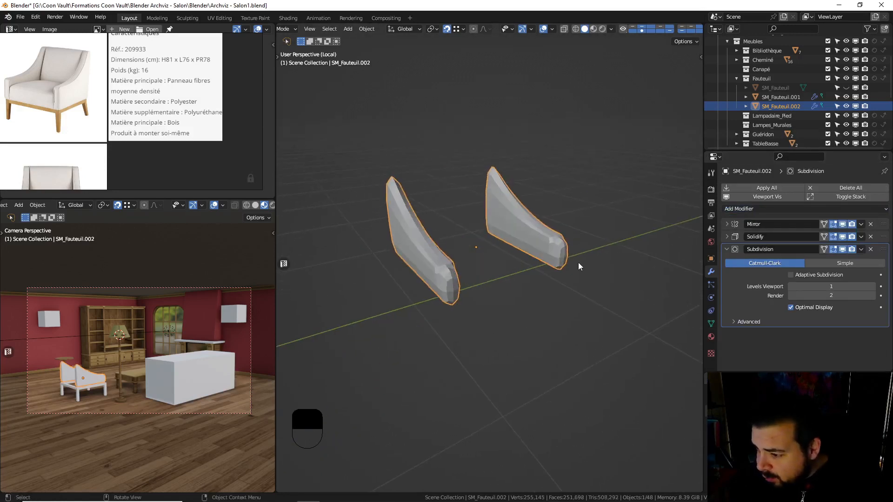
{"action": "left_click", "coordinate": [872, 287]}
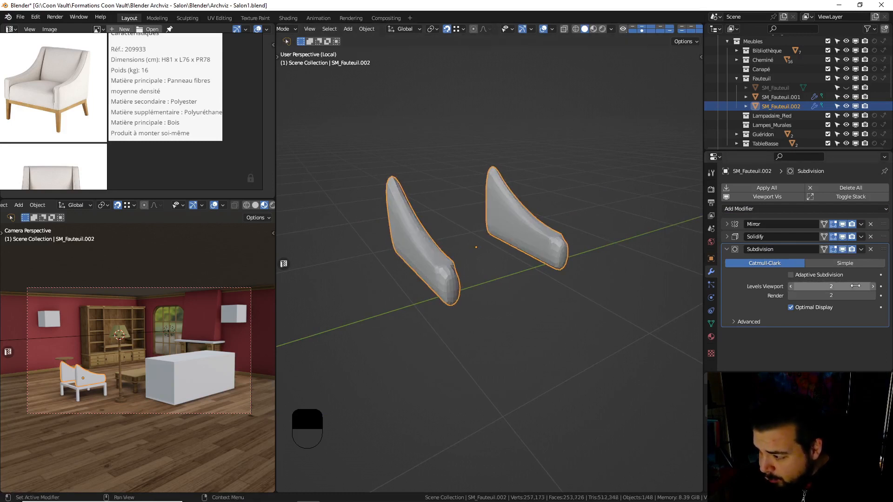
Clean the whole armrest mesh in Edit Mode with Degenerate Dissolve, Merge by Distance and Delete Loose
{"action": "middle_click_drag", "start_coordinate": [545, 257], "coordinate": [525, 262]}
{"action": "key", "text": "Tab"}
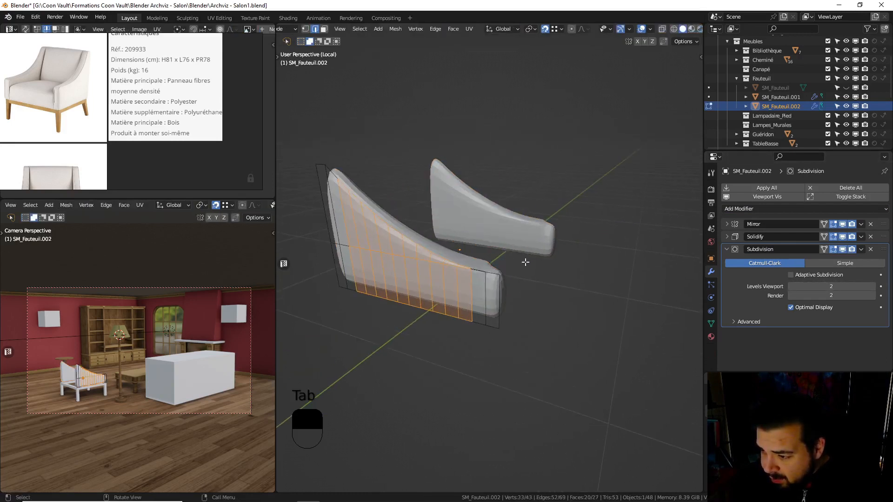
{"action": "key", "text": "a"}
{"action": "key", "text": "a"}
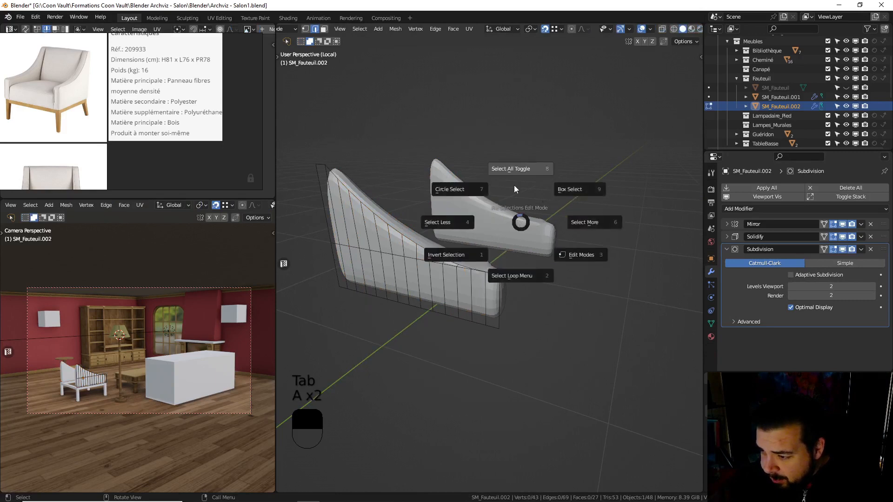
{"action": "key", "text": "q"}
{"action": "left_click", "coordinate": [492, 120]}
{"action": "key", "text": "q"}
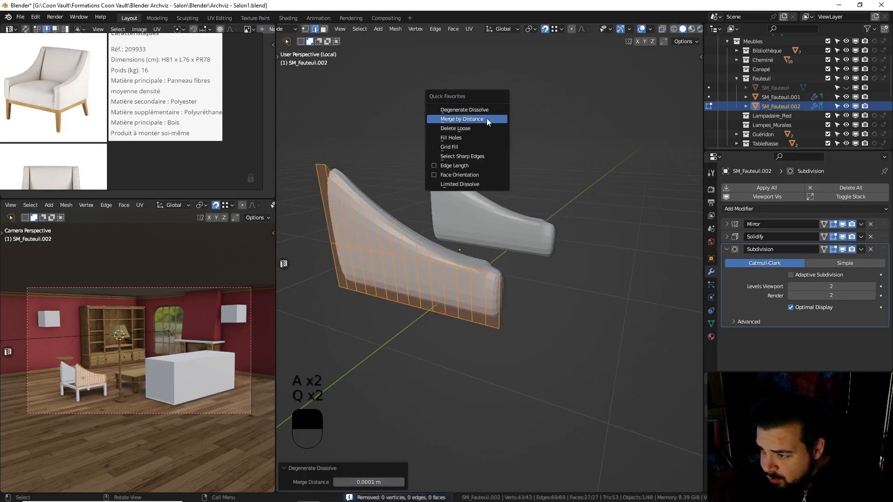
{"action": "left_click", "coordinate": [486, 119]}
{"action": "key", "text": "q"}
{"action": "left_click", "coordinate": [481, 127]}
{"action": "key", "text": "a"}
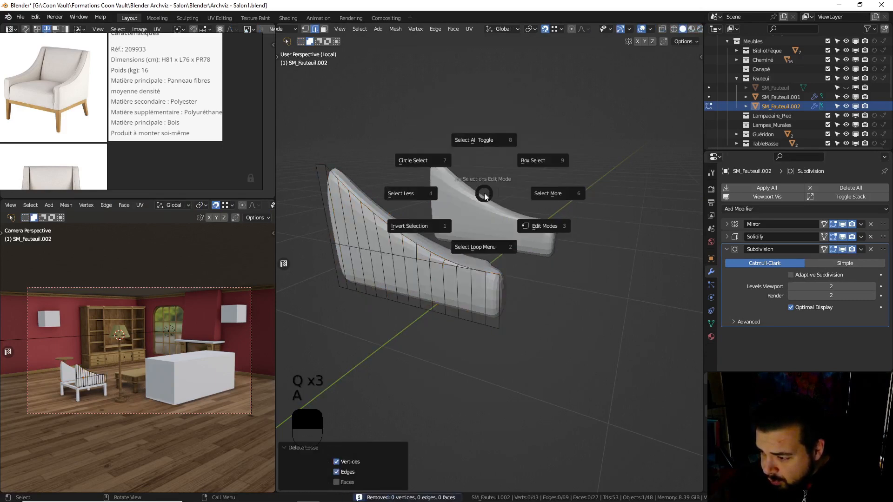
Return to Object Mode and apply the armrests' Solidify modifier
{"action": "scroll", "coordinate": [507, 252], "scroll_direction": "up", "scroll_amount": 3}
{"action": "scroll", "coordinate": [507, 264], "scroll_direction": "up", "scroll_amount": 2}
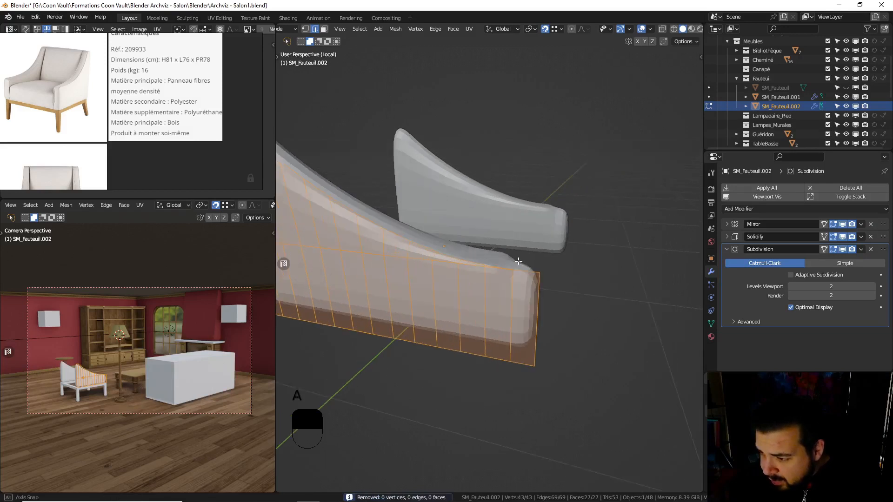
{"action": "middle_click_drag", "start_coordinate": [525, 261], "coordinate": [502, 265]}
{"action": "key", "text": "Tab"}
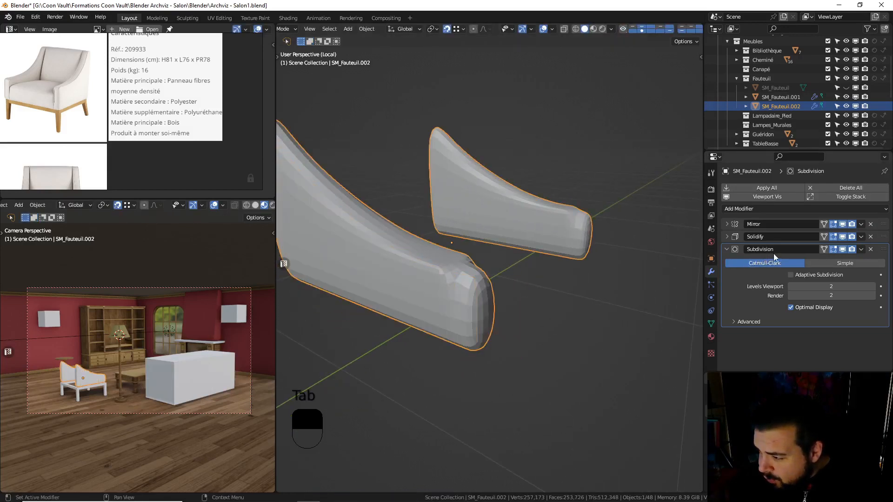
{"action": "key", "text": "ctrl+a"}
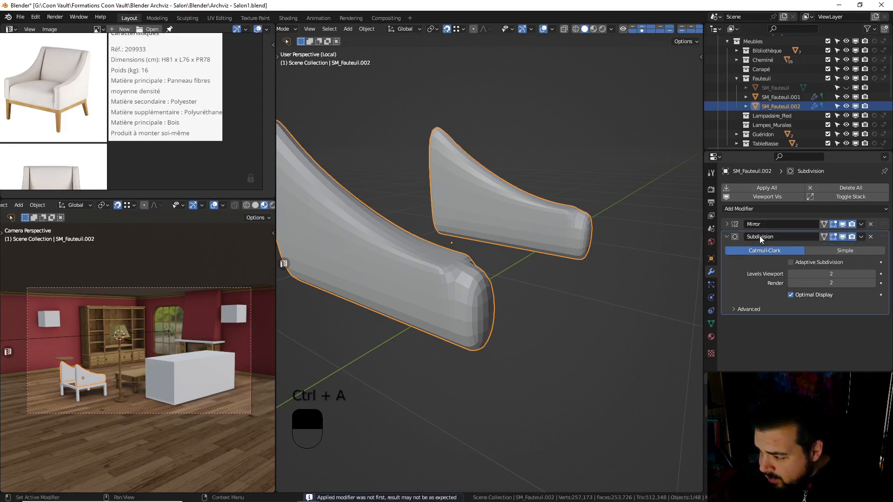
Deselect the mesh in Edit Mode and add a centred lengthwise loop cut through the middle of the armrest's thickness
{"action": "middle_click_drag", "start_coordinate": [512, 247], "coordinate": [494, 250]}
{"action": "key", "text": "Tab"}
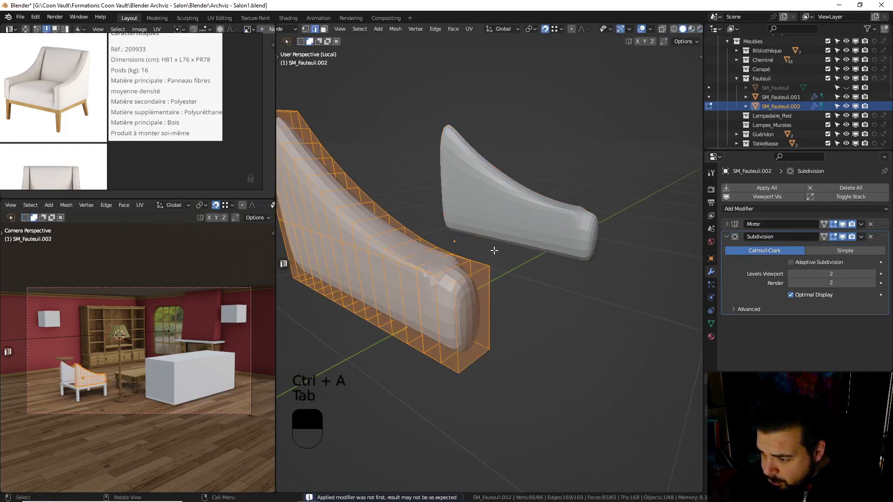
{"action": "key", "text": "a"}
{"action": "left_click", "coordinate": [489, 200]}
{"action": "middle_click_drag", "start_coordinate": [488, 200], "coordinate": [415, 276]}
{"action": "key", "text": "ctrl+r"}
{"action": "left_click", "coordinate": [411, 296]}
{"action": "right_click", "coordinate": [411, 296]}
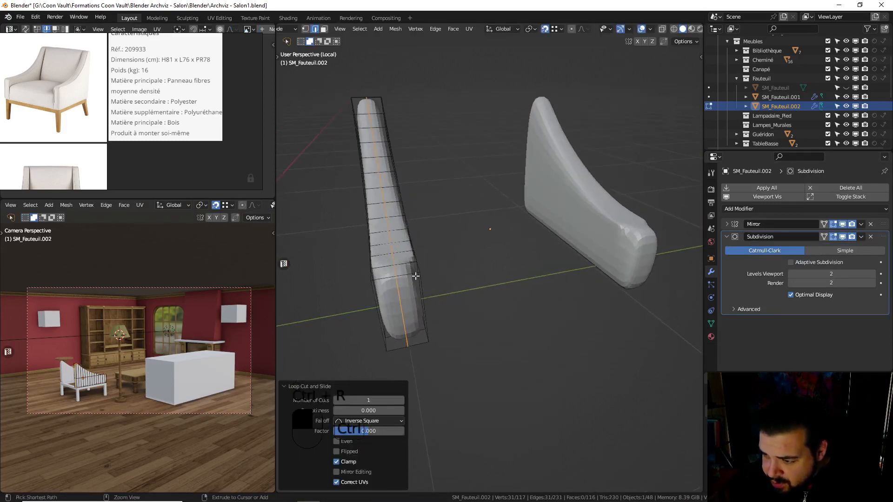
Add one unslid lengthwise loop cut on each side of the armrest's central thickness loop
{"action": "key", "text": "ctrl+r"}
{"action": "left_click", "coordinate": [415, 276]}
{"action": "right_click", "coordinate": [415, 276]}
{"action": "key", "text": "ctrl+r"}
{"action": "left_click", "coordinate": [381, 278]}
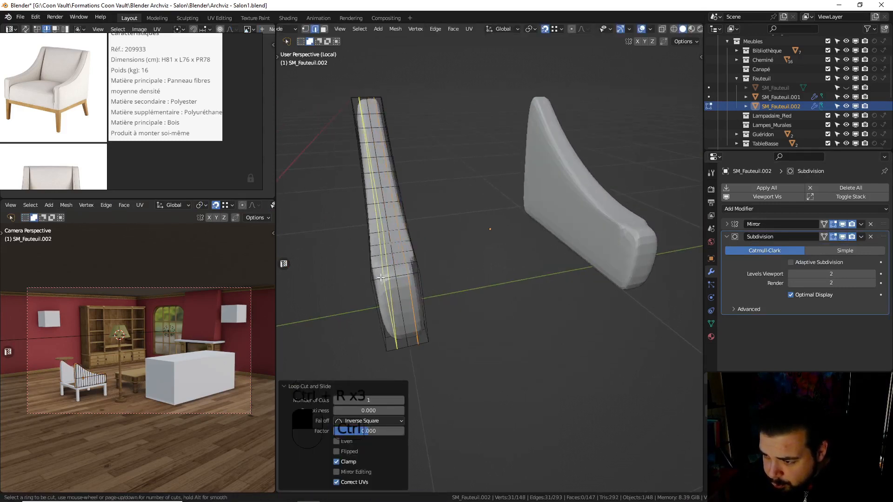
{"action": "right_click", "coordinate": [380, 278]}
Add a centred horizontal loop cut around the lower band of the armrest
{"action": "middle_click_drag", "start_coordinate": [382, 276], "coordinate": [549, 263]}
{"action": "key", "text": "ctrl+r"}
{"action": "left_click", "coordinate": [552, 263]}
{"action": "right_click", "coordinate": [553, 264]}
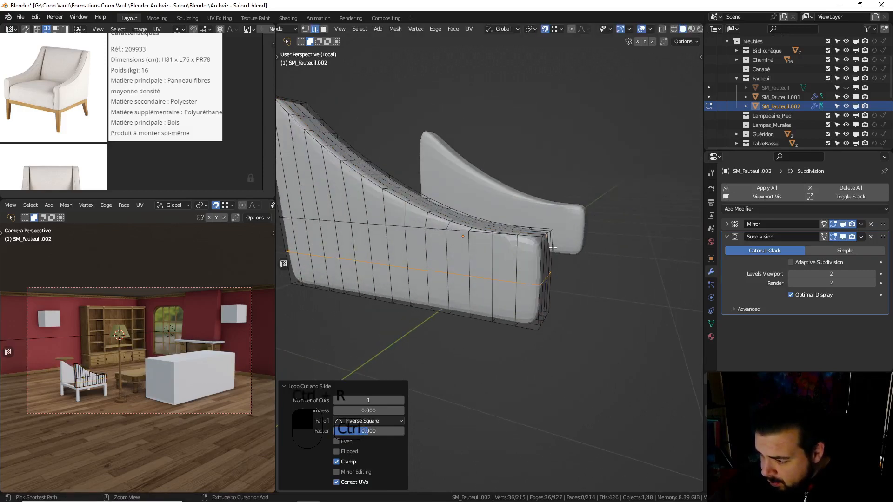
Add a loop cut above the lower band's centre loop, slid with a factor of -0.8 towards the upper horizontal loop
{"action": "key", "text": "ctrl+r"}
{"action": "left_click", "coordinate": [552, 248]}
{"action": "type", "text": "-.9"}
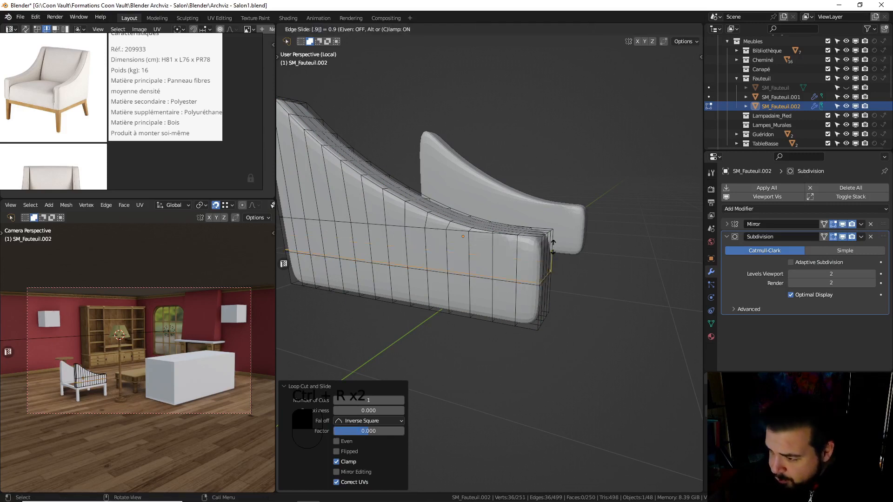
{"action": "key", "text": "BackSpace"}
{"action": "key", "text": "BackSpace"}
{"action": "key", "text": "BackSpace"}
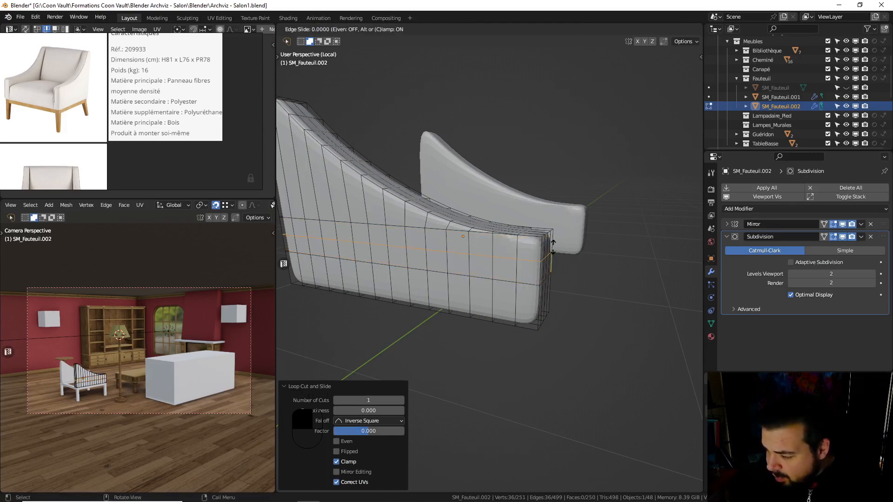
{"action": "type", "text": "-.8"}
{"action": "key", "text": "Return"}
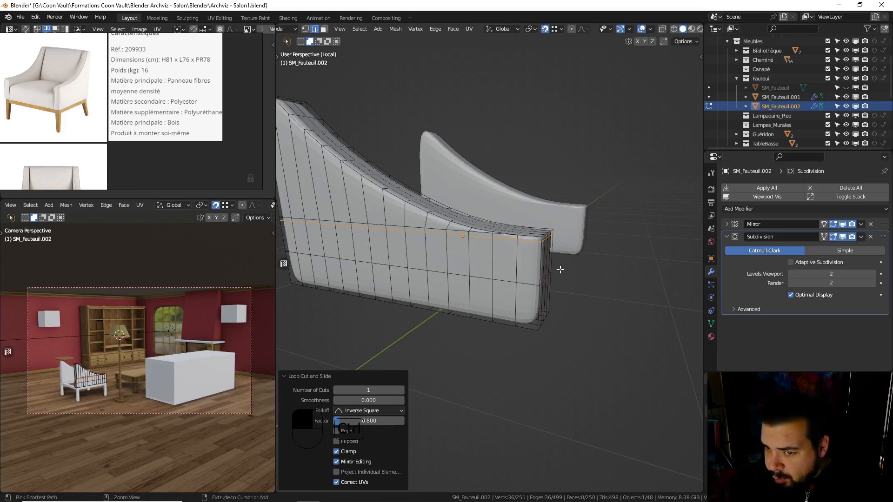
Add a horizontal loop cut near the armrest's bottom edge, slid with a factor of -0.9
{"action": "key", "text": "ctrl+r"}
{"action": "left_click", "coordinate": [546, 309]}
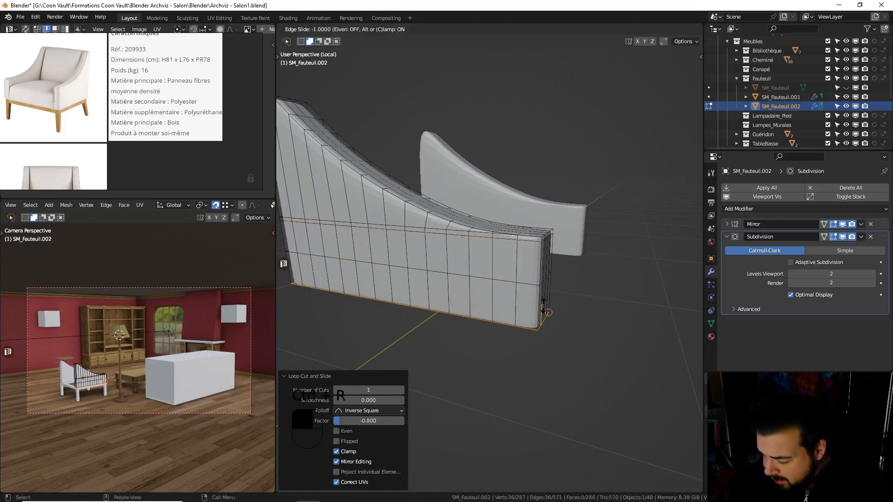
{"action": "type", "text": "-.9"}
{"action": "key", "text": "Return"}
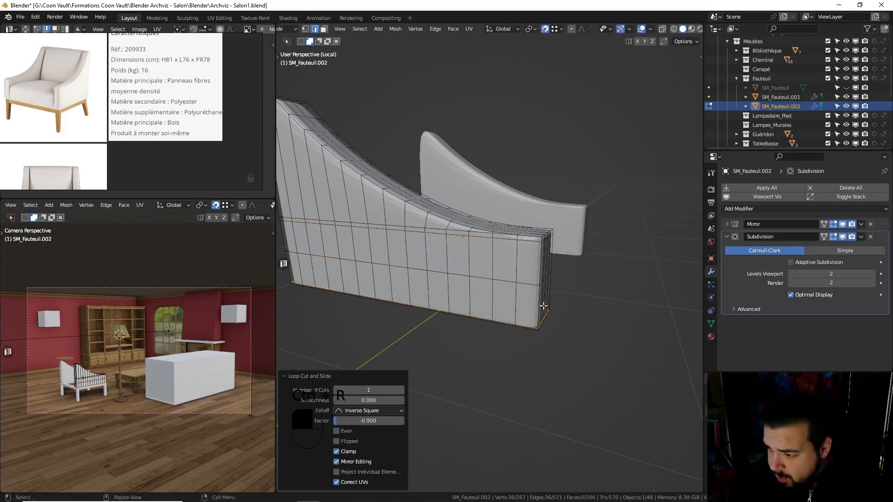
Add one centred vertical loop cut through the last segment at the armrest's tall back end
{"action": "middle_click_drag", "start_coordinate": [543, 305], "coordinate": [586, 257]}
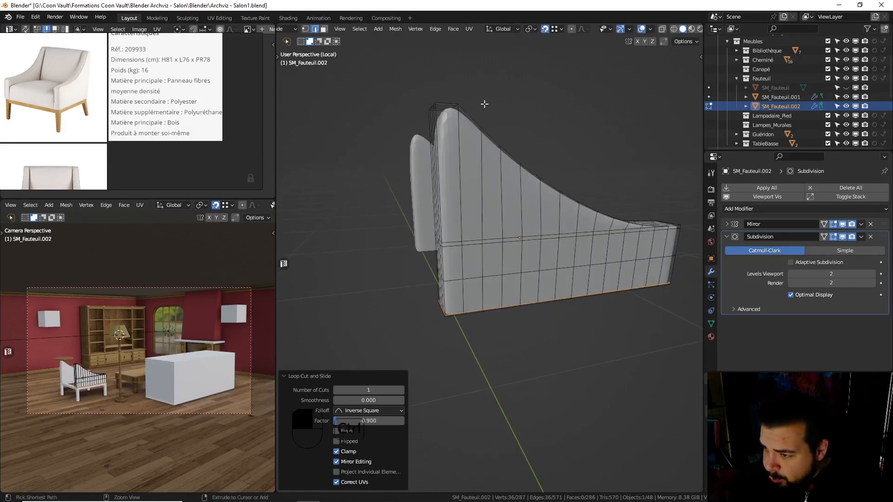
{"action": "key", "text": "ctrl+r"}
{"action": "left_click", "coordinate": [445, 101]}
{"action": "right_click", "coordinate": [445, 101]}
Add a supporting loop cut on each side of the back end's centre loop, slid with factors of -0.9 and 0.9
{"action": "key", "text": "ctrl+r"}
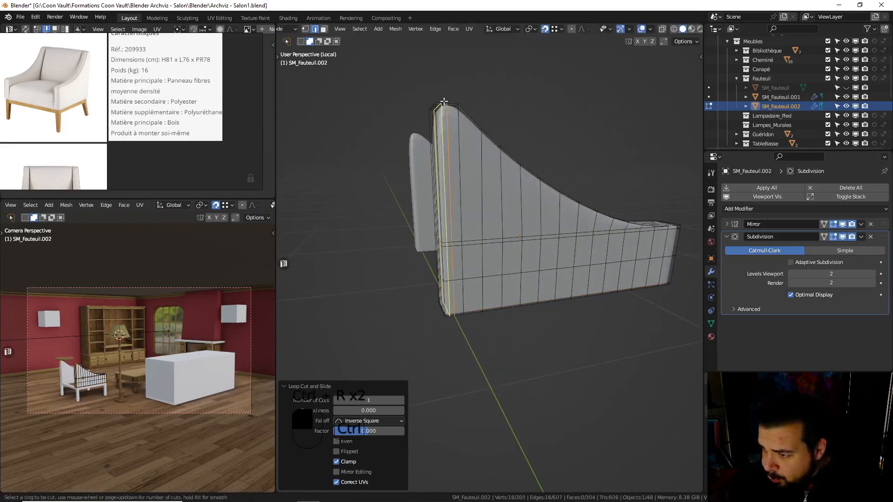
{"action": "left_click", "coordinate": [445, 101]}
{"action": "type", "text": ".9"}
{"action": "key", "text": "Return"}
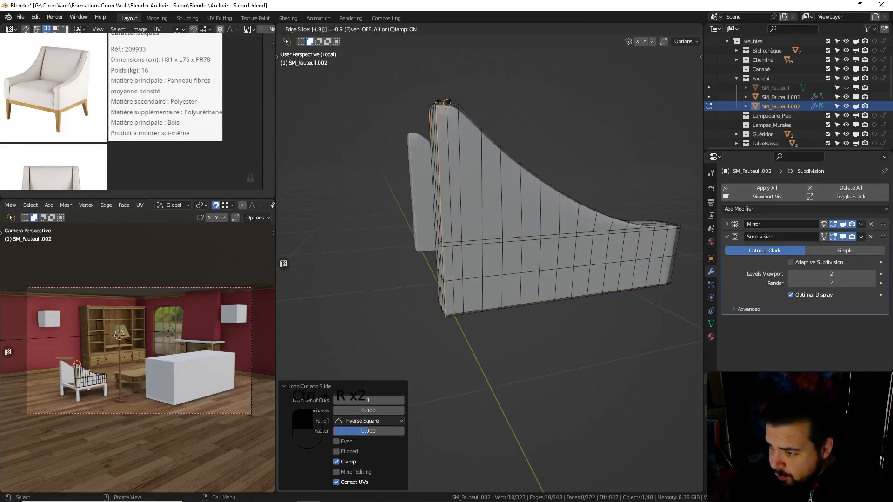
{"action": "middle_click_drag", "start_coordinate": [468, 99], "coordinate": [459, 110]}
{"action": "key", "text": "ctrl+r"}
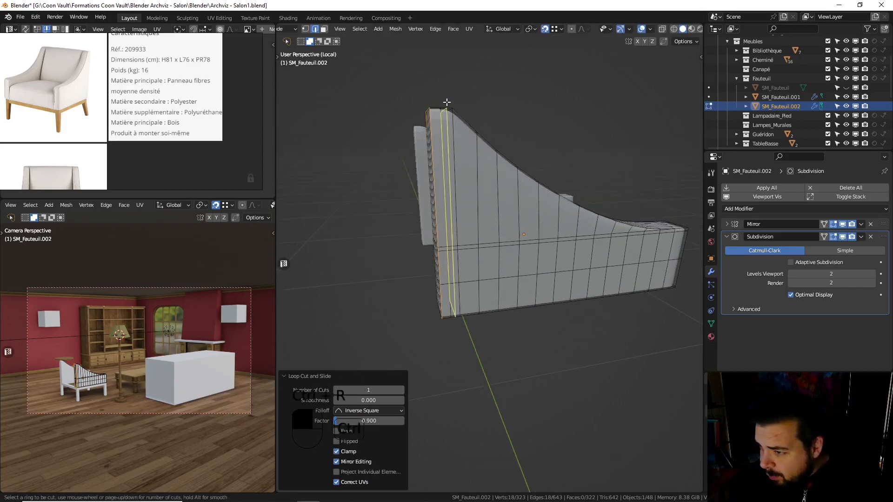
{"action": "left_click", "coordinate": [452, 108]}
{"action": "type", "text": ".9"}
{"action": "key", "text": "Return"}
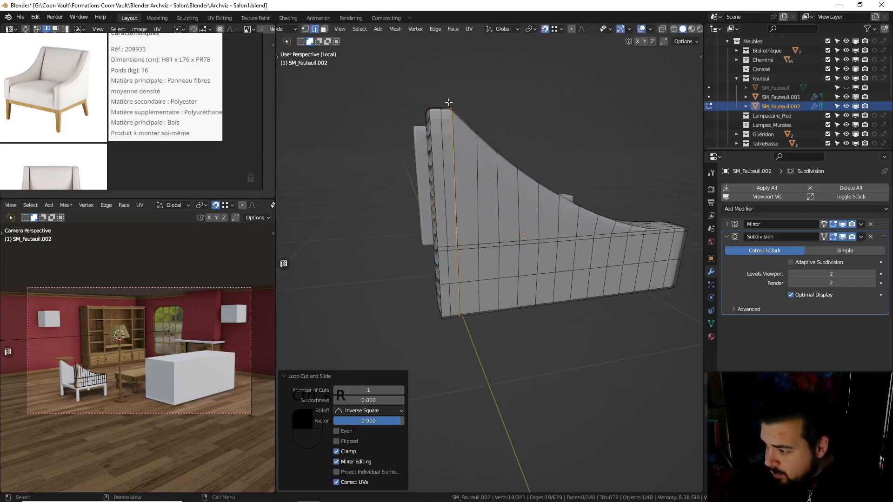
Try a vertical loop cut near the armrest's low front end, slid with a factor of 0.8 towards the front edge
{"action": "middle_click_drag", "start_coordinate": [492, 148], "coordinate": [473, 155]}
{"action": "middle_click_drag", "start_coordinate": [633, 244], "coordinate": [558, 213], "text": "shift"}
{"action": "key", "text": "ctrl+r"}
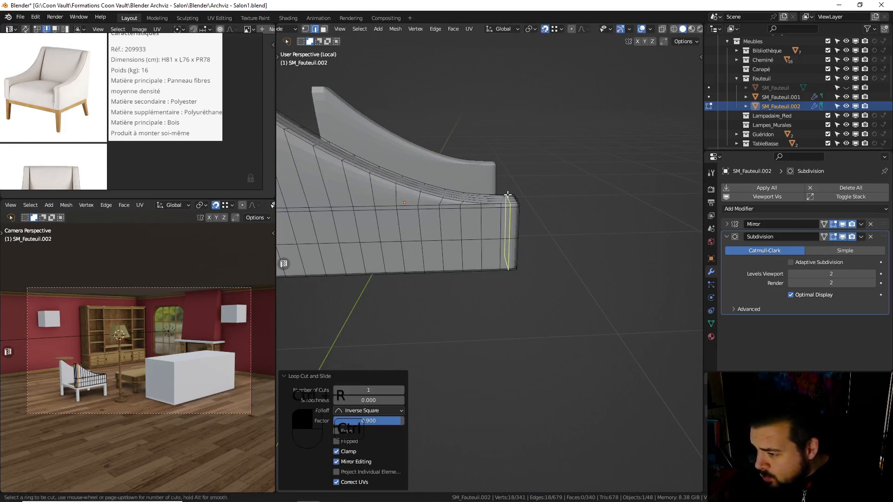
{"action": "left_click", "coordinate": [509, 194]}
{"action": "type", "text": ".9"}
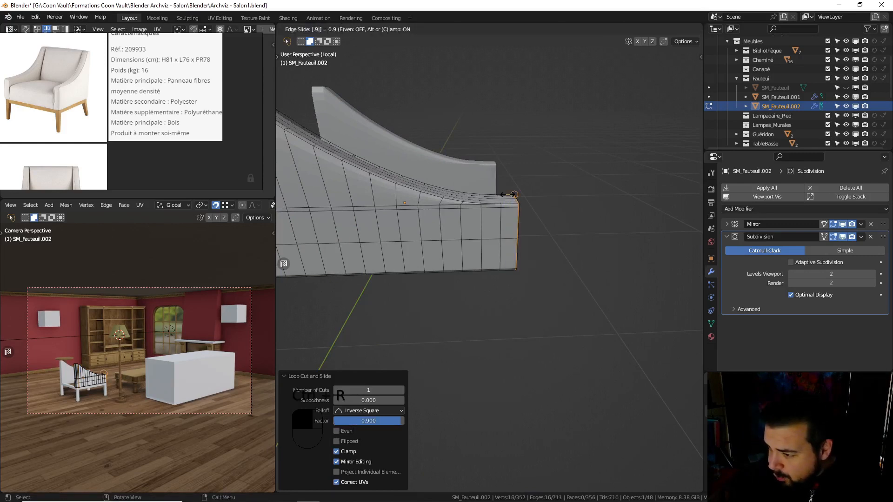
{"action": "key", "text": "BackSpace"}
{"action": "key", "text": "BackSpace"}
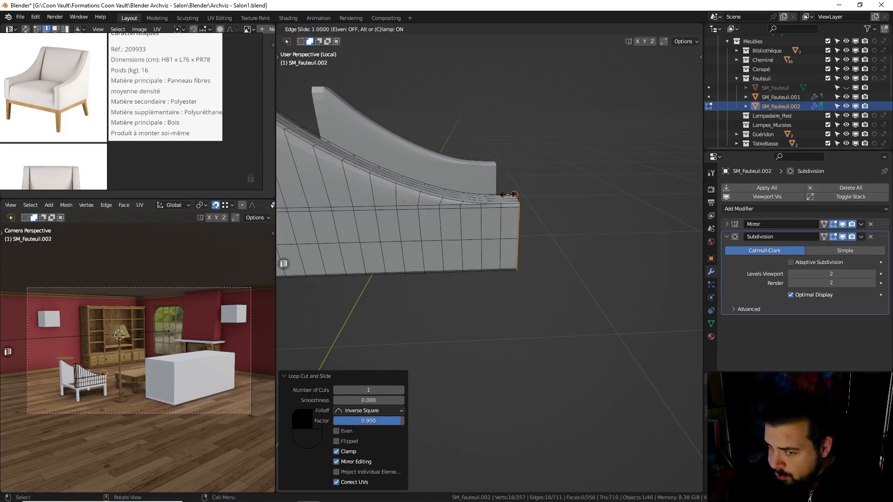
{"action": "type", "text": ".8"}
{"action": "key", "text": "Return"}
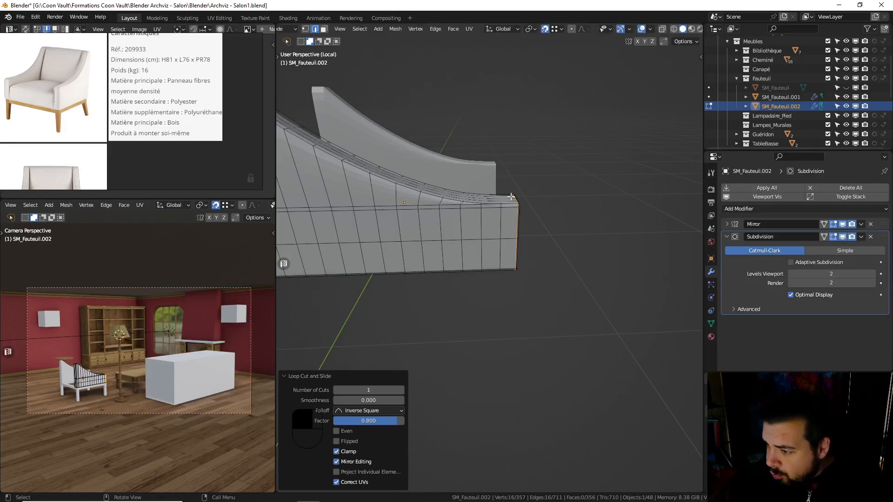
Check the smoothed armrest in Object Mode, then undo the front-end loop cut
{"action": "middle_click_drag", "start_coordinate": [511, 197], "coordinate": [545, 181]}
{"action": "key", "text": "Tab"}
{"action": "scroll", "coordinate": [546, 188], "scroll_direction": "up", "scroll_amount": 4}
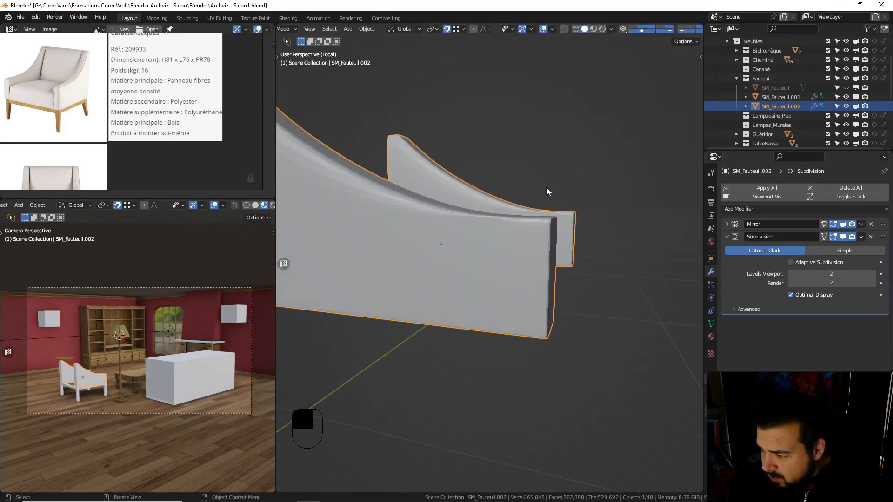
{"action": "key", "text": "ctrl+e"}
{"action": "key", "text": "ctrl+z"}
{"action": "key", "text": "ctrl+z"}
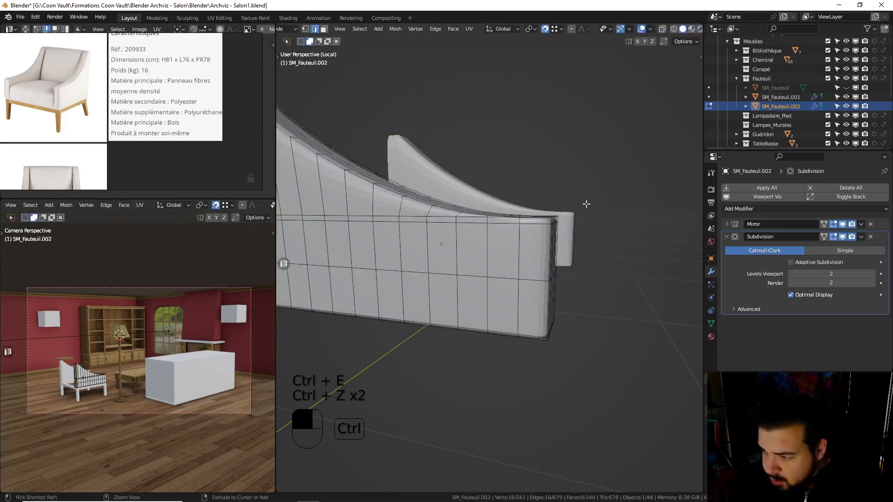
Add a loop cut running below the armrest's curved top edge, slid with a factor of -0.8, and check the smoothed shape
{"action": "middle_click_drag", "start_coordinate": [582, 205], "coordinate": [521, 230]}
{"action": "key", "text": "Tab"}
{"action": "scroll", "coordinate": [560, 208], "scroll_direction": "up", "scroll_amount": 3}
{"action": "key", "text": "Tab"}
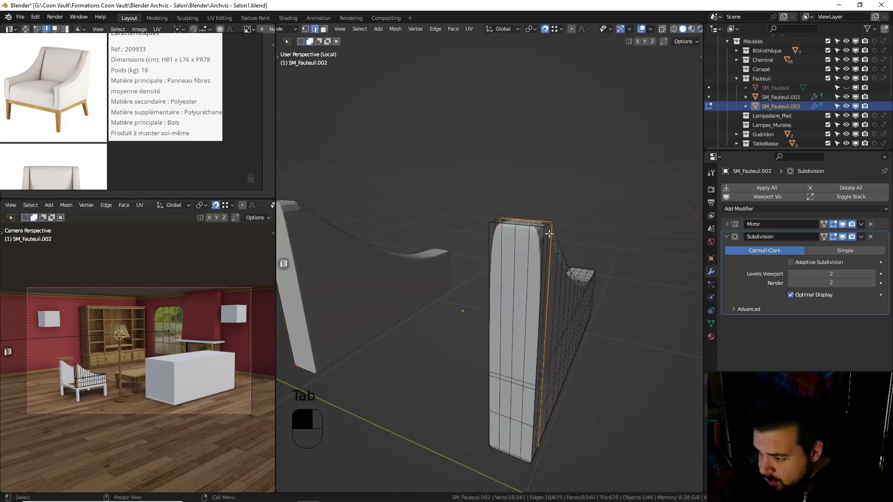
{"action": "key", "text": "ctrl+r"}
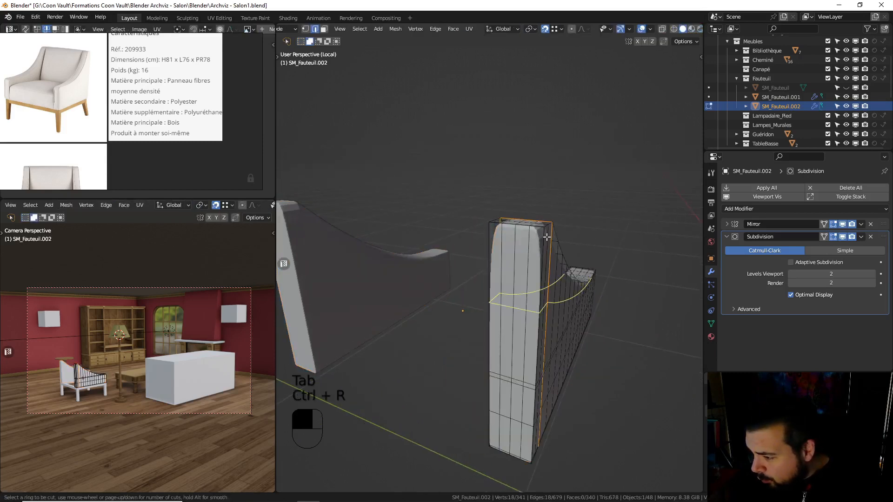
{"action": "left_click", "coordinate": [547, 238]}
{"action": "type", "text": ".8"}
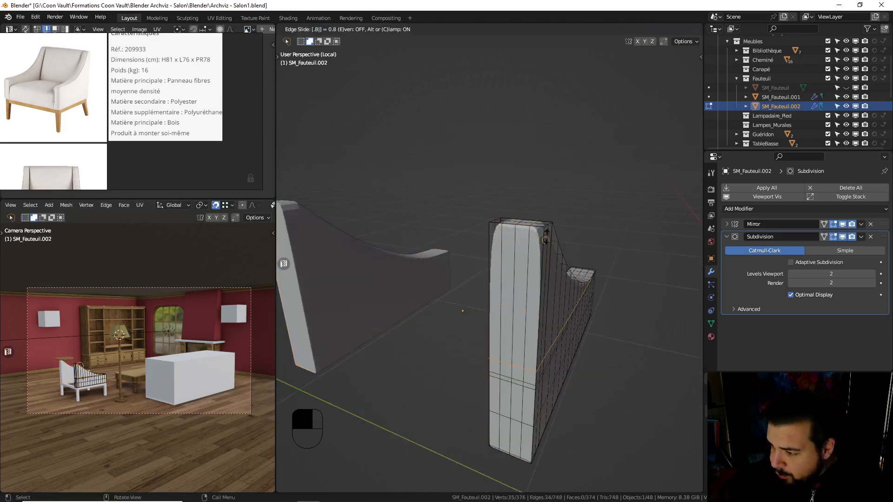
{"action": "key", "text": "Return"}
{"action": "middle_click_drag", "start_coordinate": [541, 236], "coordinate": [478, 233]}
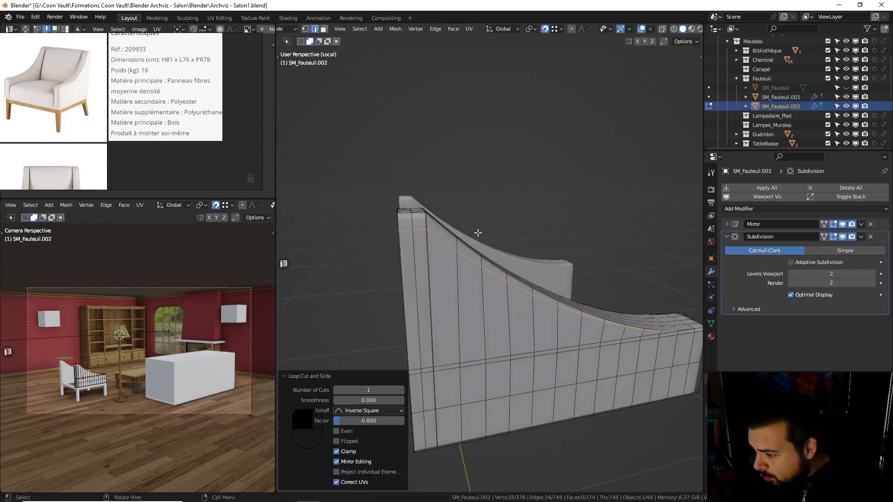
{"action": "key", "text": "Tab"}
{"action": "middle_click_drag", "start_coordinate": [557, 233], "coordinate": [457, 233]}
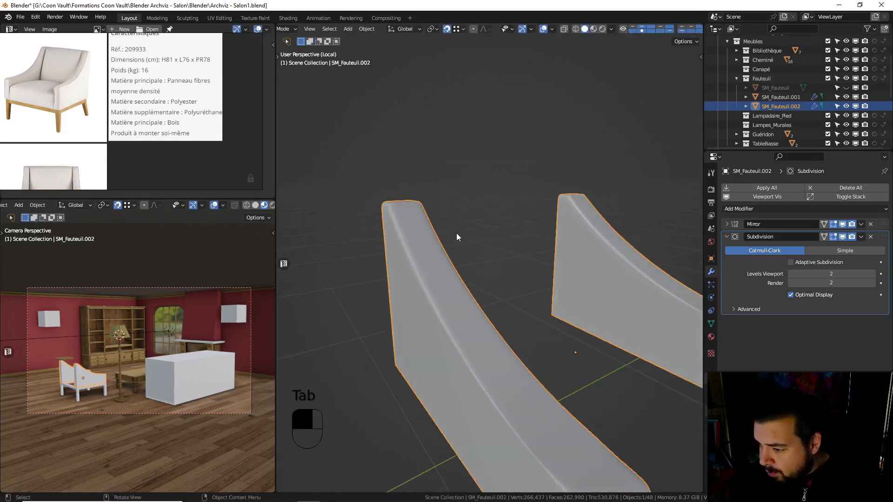
Unhide the SM_Fauteuil blockout and open it for mesh editing in an isolated view
{"action": "key", "text": "KP_Divide"}
{"action": "middle_click_drag", "start_coordinate": [514, 281], "coordinate": [504, 284]}
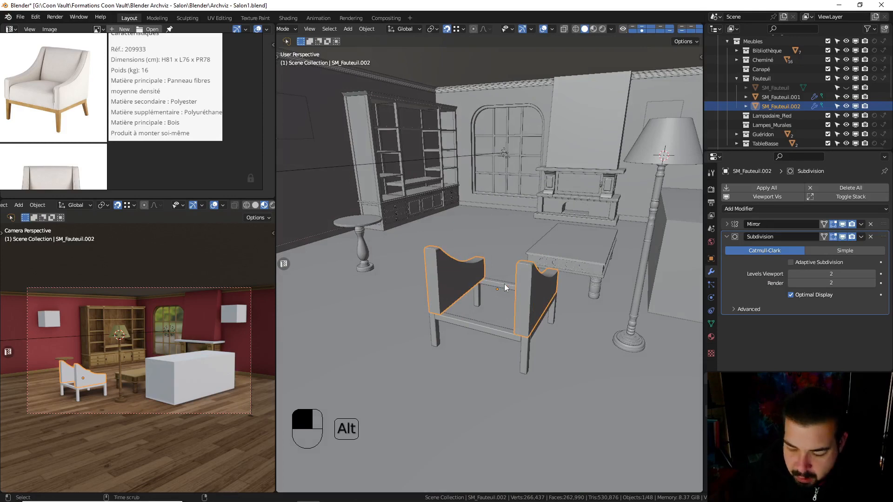
{"action": "key", "text": "alt+h"}
{"action": "left_click", "coordinate": [505, 280]}
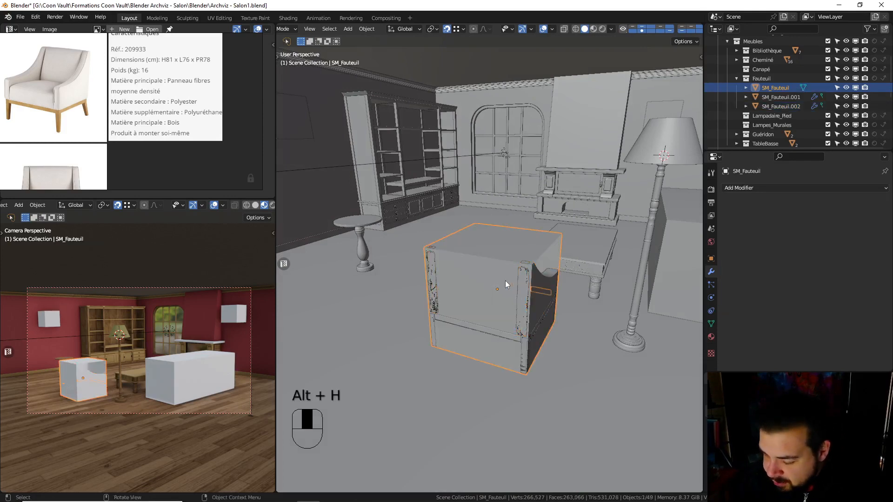
{"action": "key", "text": "KP_Divide"}
{"action": "middle_click_drag", "start_coordinate": [506, 281], "coordinate": [498, 286]}
{"action": "key", "text": "Tab"}
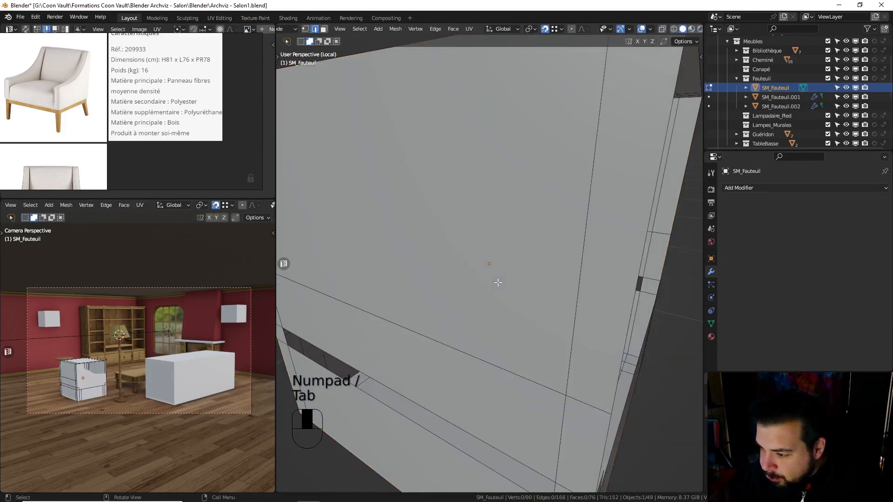
Separate the blockout's front panel face between the armrests into its own object and select it
{"action": "left_click", "coordinate": [324, 29]}
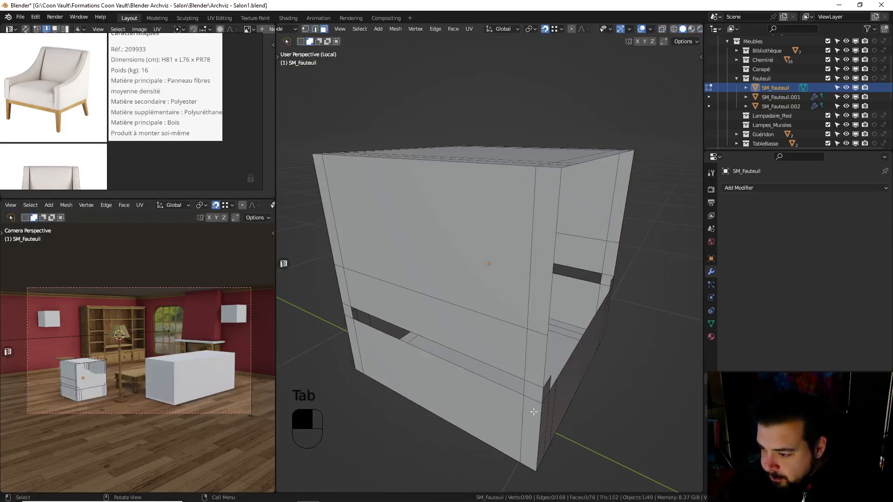
{"action": "middle_click_drag", "start_coordinate": [534, 412], "coordinate": [474, 267]}
{"action": "left_click", "coordinate": [579, 270]}
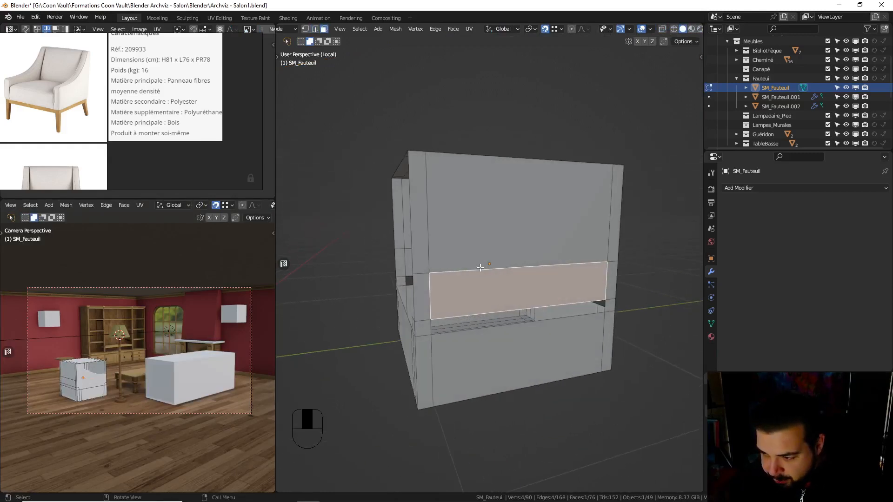
{"action": "key", "text": "p"}
{"action": "left_click", "coordinate": [480, 267]}
{"action": "key", "text": "Tab"}
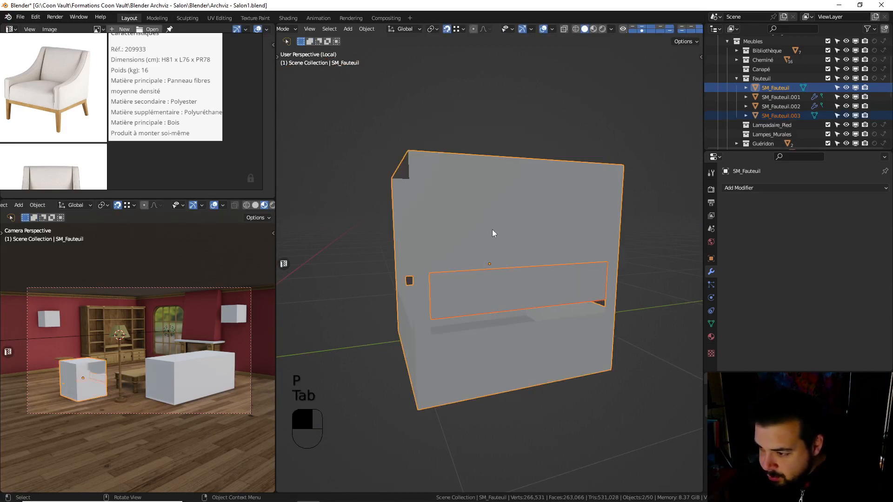
{"action": "left_click", "coordinate": [501, 292]}
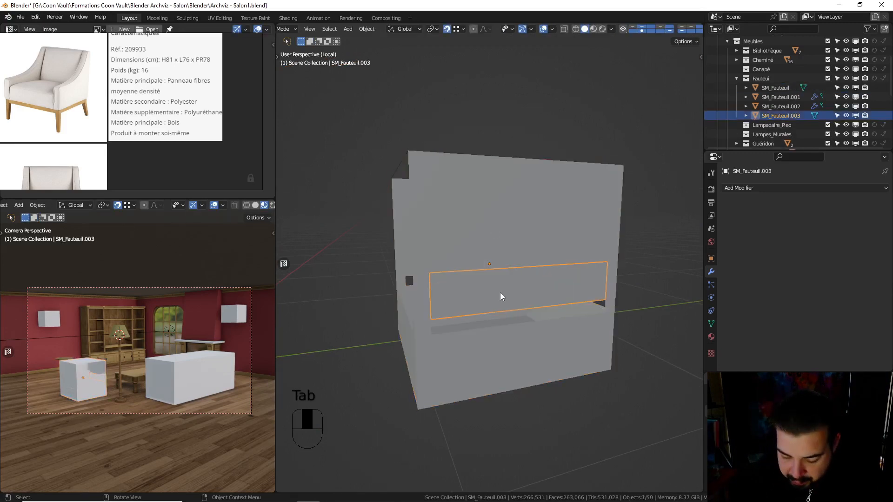
Return to the full scene and hide the blockout to examine the separated front panel together with the armrests
{"action": "key", "text": "alt+h"}
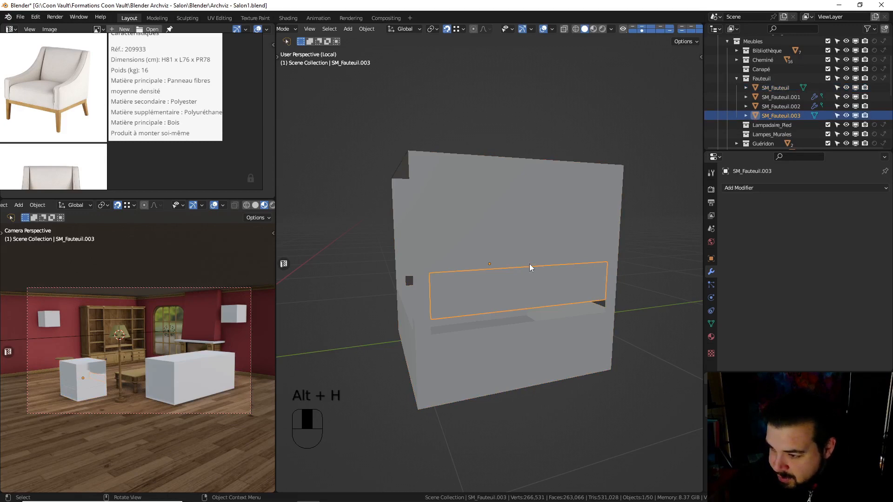
{"action": "key", "text": "KP_Divide"}
{"action": "left_click", "coordinate": [506, 243]}
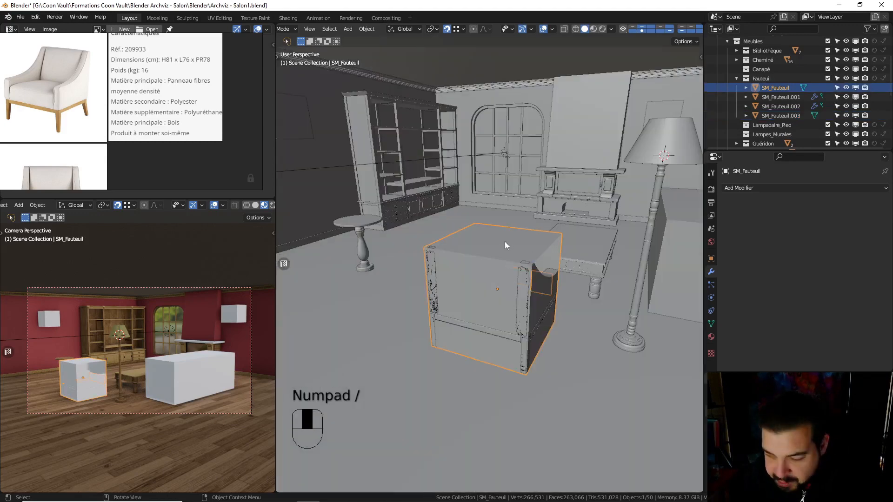
{"action": "key", "text": "h"}
{"action": "scroll", "coordinate": [505, 309], "scroll_direction": "up", "scroll_amount": 5}
{"action": "middle_click_drag", "start_coordinate": [507, 308], "coordinate": [509, 282], "text": "shift"}
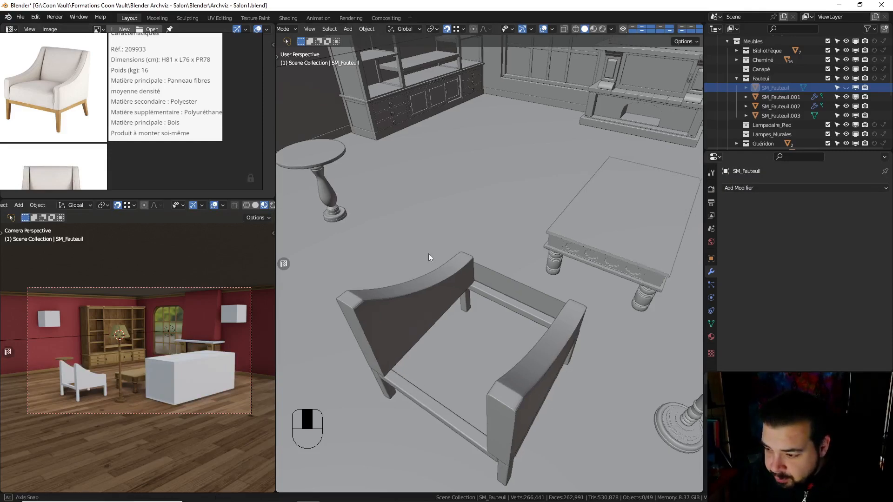
{"action": "middle_click_drag", "start_coordinate": [428, 253], "coordinate": [428, 250]}
Unhide the SM_Fauteuil blockout and select the narrow top face along its back edge in Edit Mode
{"action": "key", "text": "alt+h"}
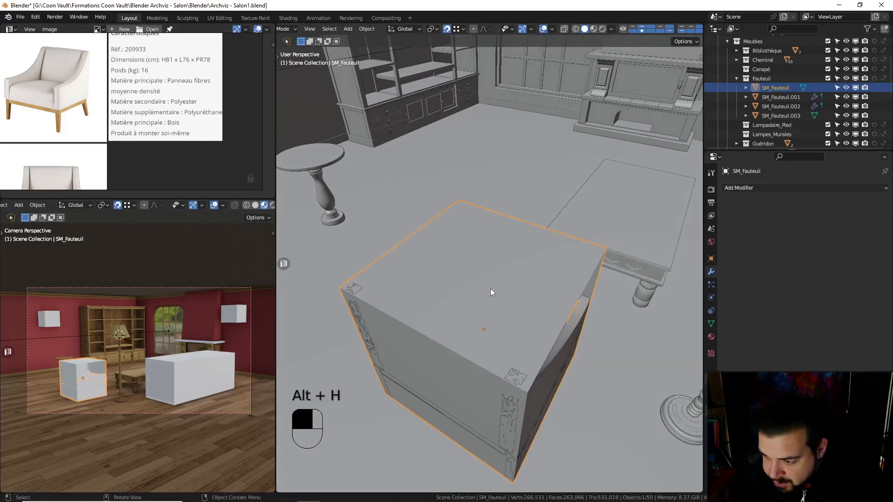
{"action": "key", "text": "Tab"}
{"action": "scroll", "coordinate": [484, 290], "scroll_direction": "up", "scroll_amount": 5}
{"action": "middle_click_drag", "start_coordinate": [299, 278], "coordinate": [399, 253], "text": "shift"}
{"action": "left_click", "coordinate": [325, 246]}
{"action": "middle_click_drag", "start_coordinate": [421, 330], "coordinate": [467, 277]}
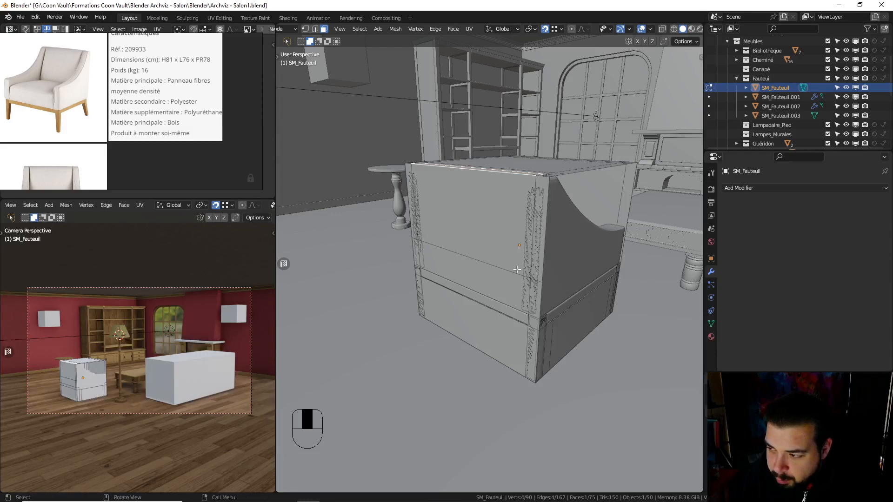
{"action": "middle_click_drag", "start_coordinate": [517, 269], "coordinate": [529, 284]}
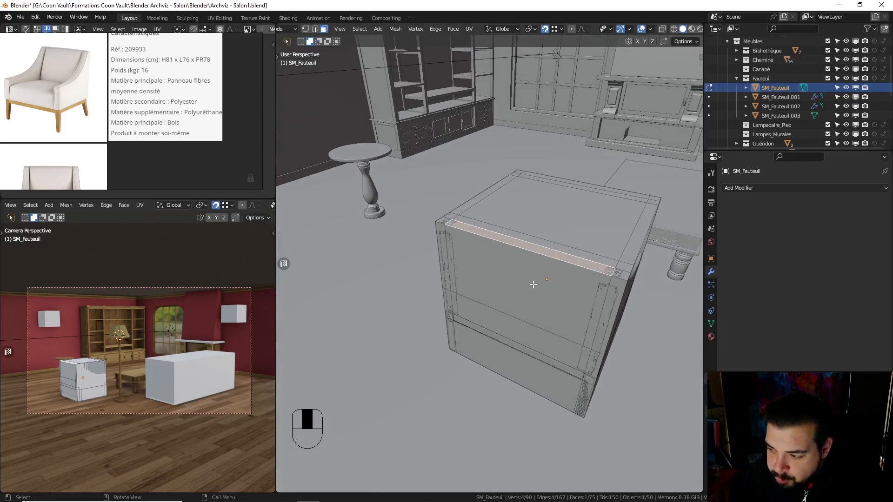
Add a lengthwise loop cut slid fully onto one armrest's boundary line, then offset it 0.05 m inwards along global Y
{"action": "key", "text": "ctrl+r"}
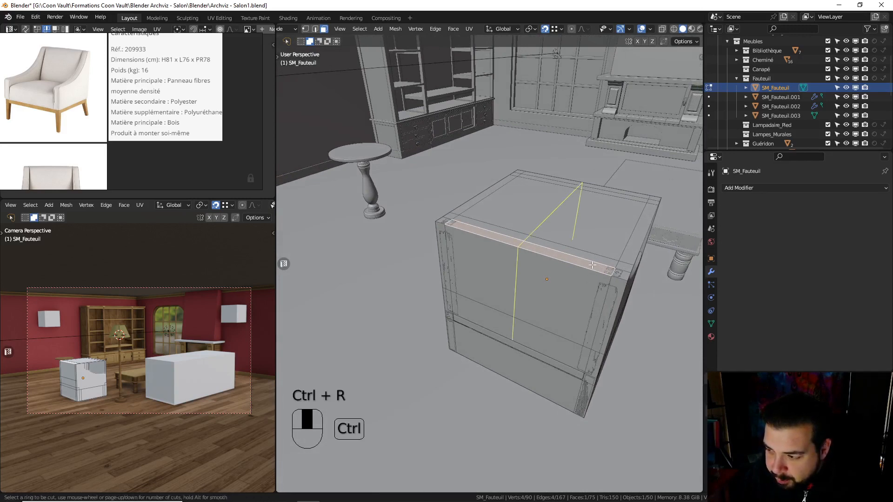
{"action": "left_click", "coordinate": [557, 255]}
{"action": "left_click", "coordinate": [449, 221]}
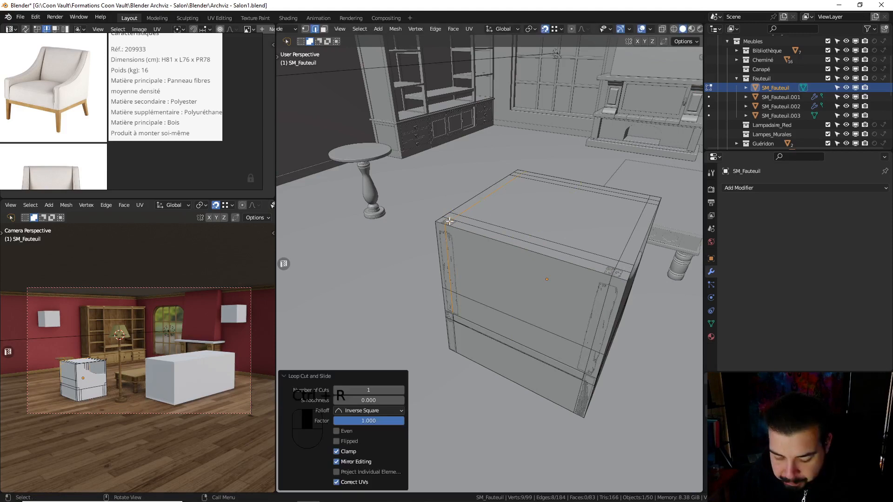
{"action": "type", "text": "gy0.05"}
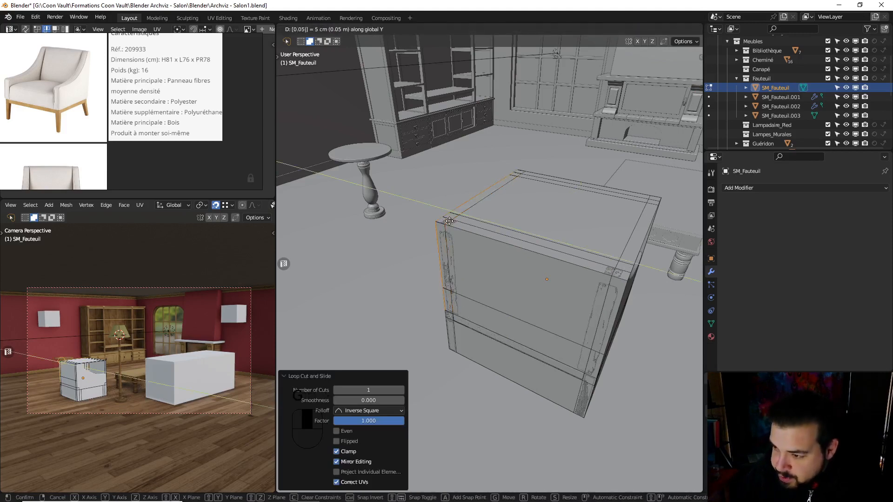
{"action": "key", "text": "Return"}
Add a matching loop cut slid onto the opposite armrest's boundary line and move it 0.05 m along global Y
{"action": "key", "text": "ctrl+r"}
{"action": "left_click", "coordinate": [587, 259]}
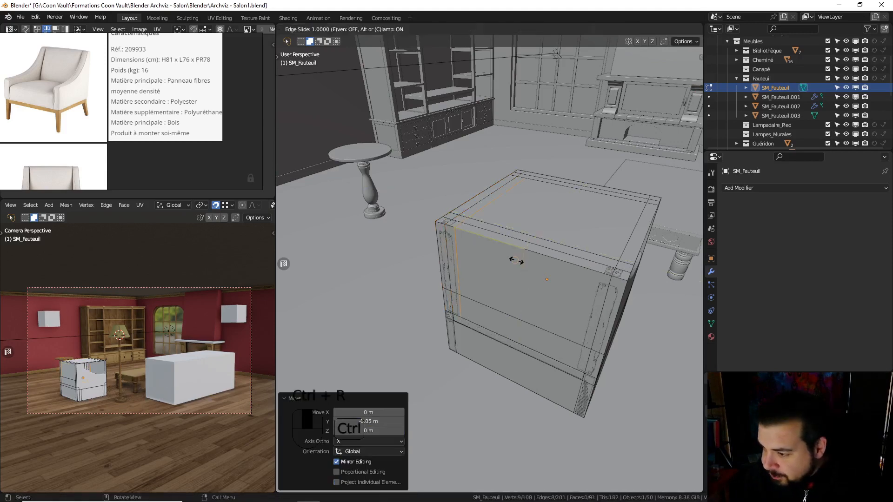
{"action": "left_click", "coordinate": [617, 276]}
{"action": "type", "text": "gy"}
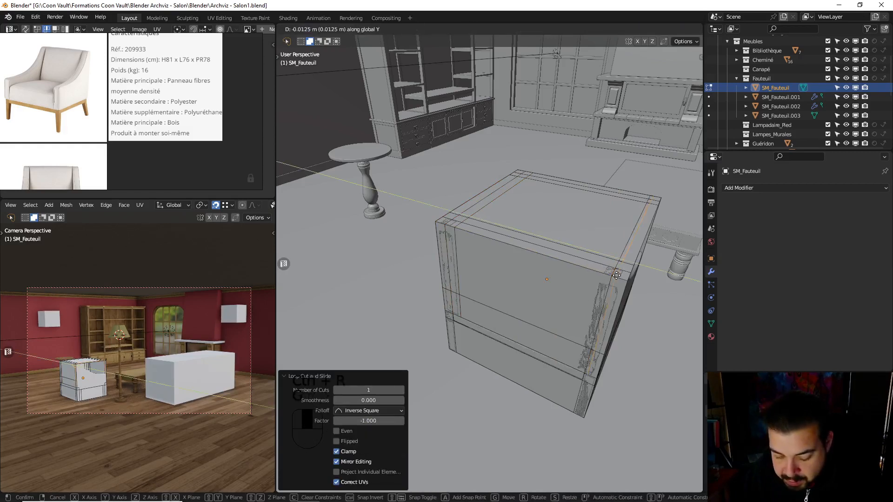
{"action": "type", "text": "0.05"}
{"action": "left_click", "coordinate": [616, 275]}
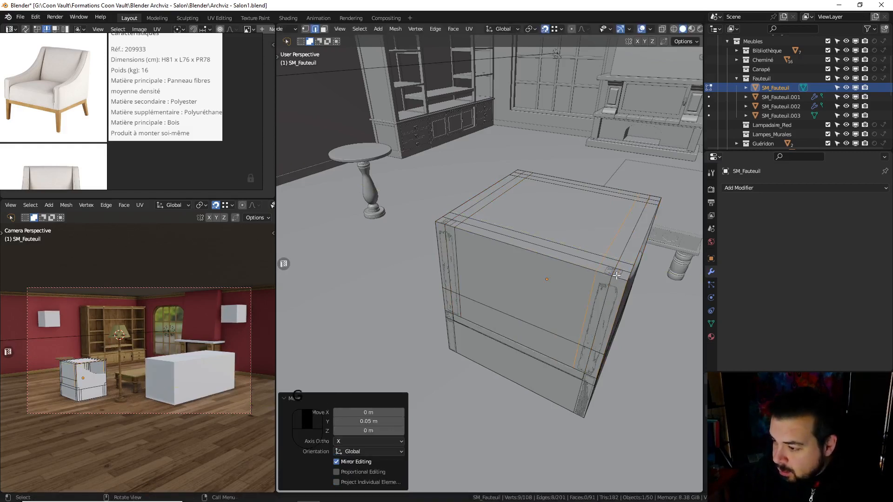
Separate the two rear faces between the armrests from the SM_Fauteuil blockout into their own object, and hide the blockout
{"action": "left_click", "coordinate": [324, 29]}
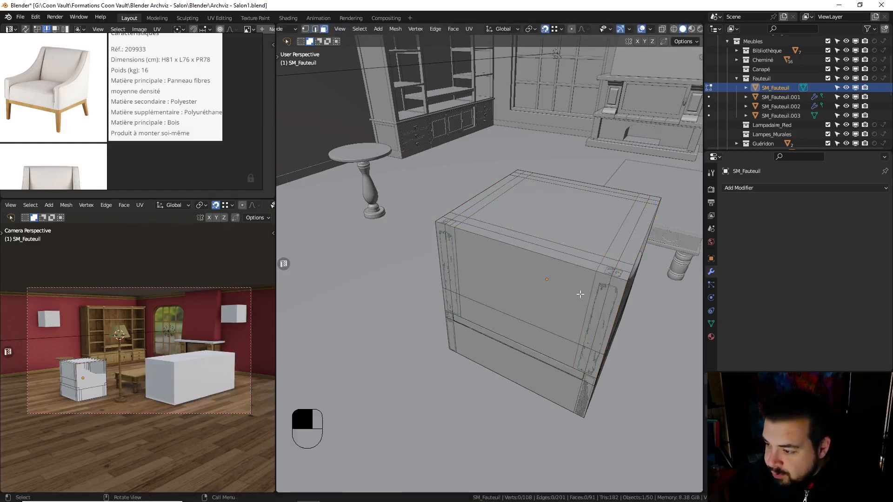
{"action": "left_click", "coordinate": [558, 270]}
{"action": "left_click", "coordinate": [532, 342], "text": "ctrl"}
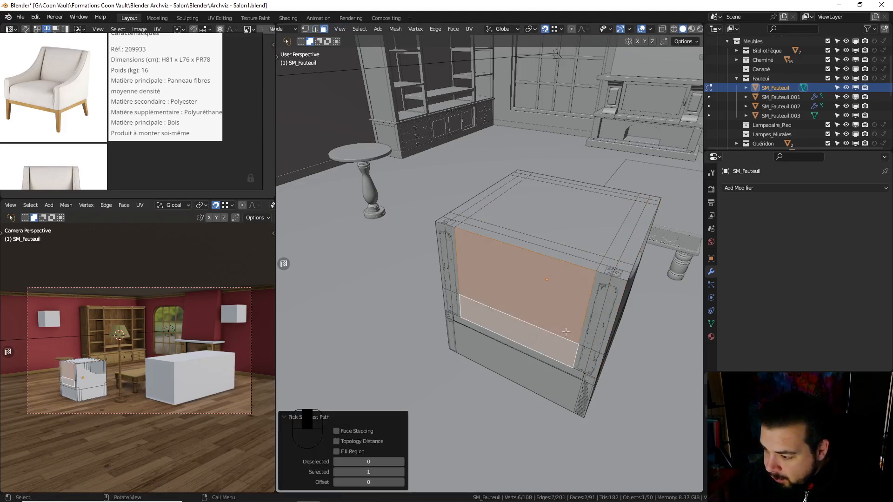
{"action": "key", "text": "p"}
{"action": "left_click", "coordinate": [565, 295]}
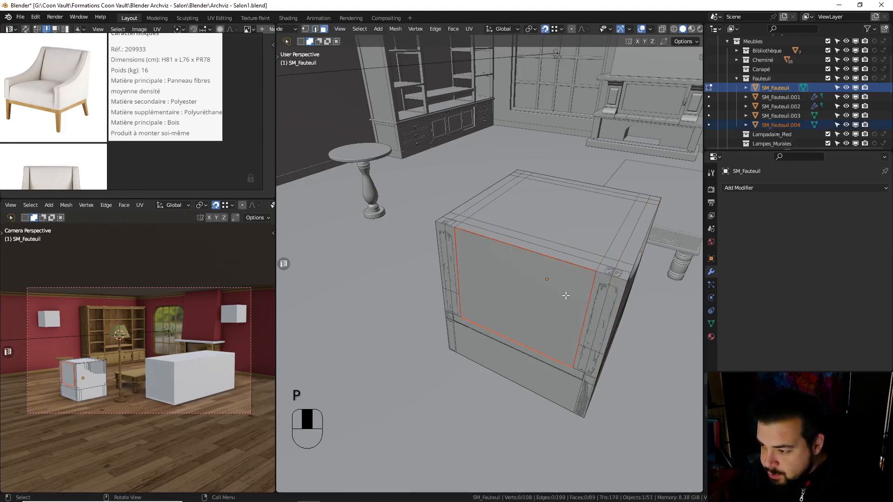
{"action": "key", "text": "Tab"}
{"action": "key", "text": "h"}
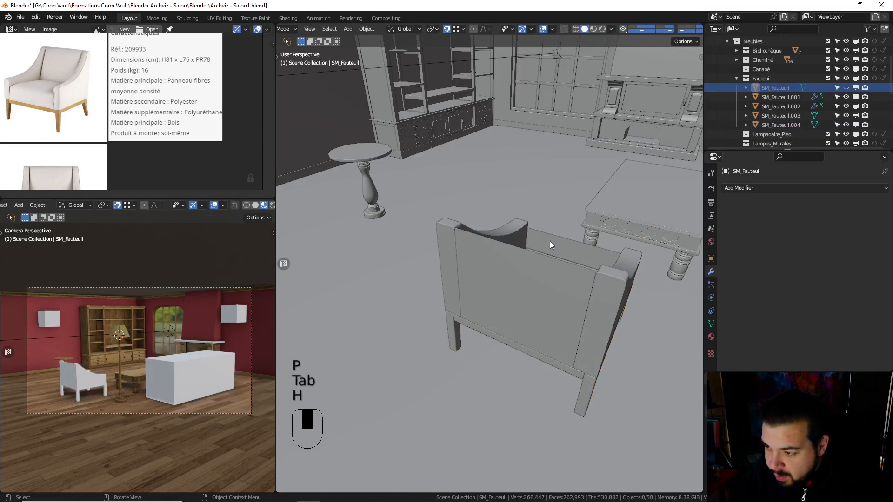
Give the separated backrest panel a Solidify modifier with a thickness of 0.05 m and apply it
{"action": "left_click", "coordinate": [533, 276]}
{"action": "left_click", "coordinate": [752, 188]}
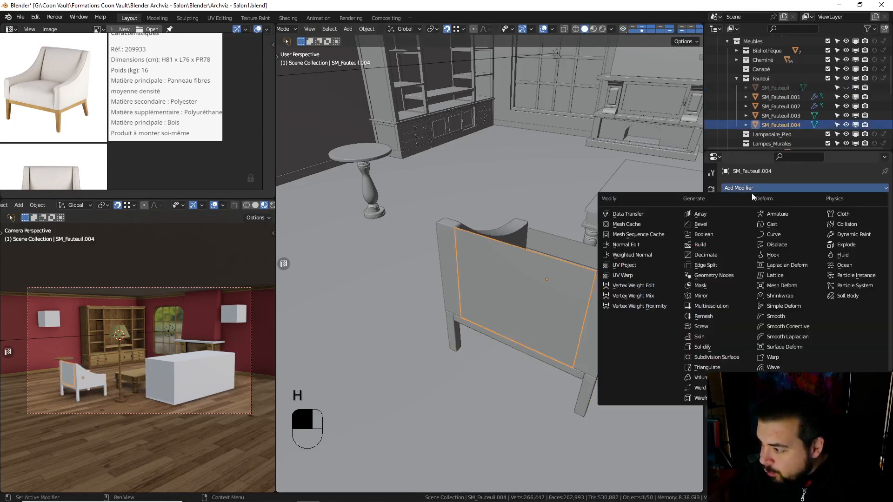
{"action": "left_click", "coordinate": [714, 346]}
{"action": "left_click", "coordinate": [836, 250]}
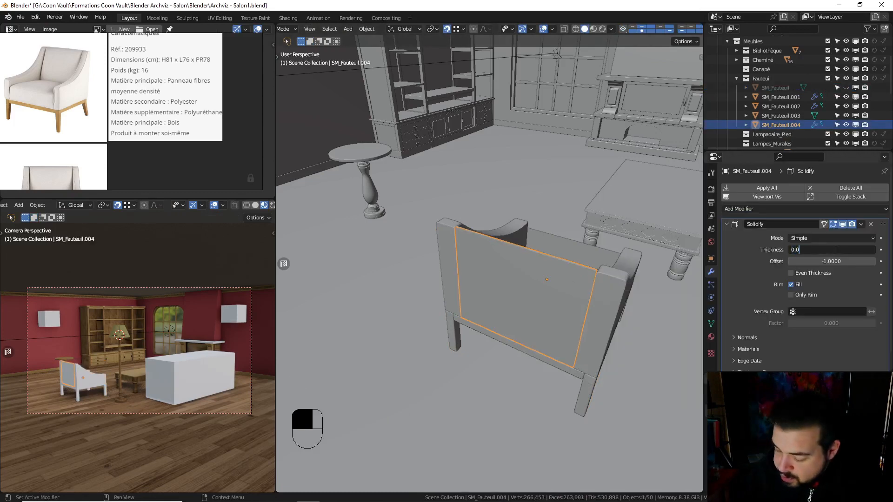
{"action": "key", "text": "Return"}
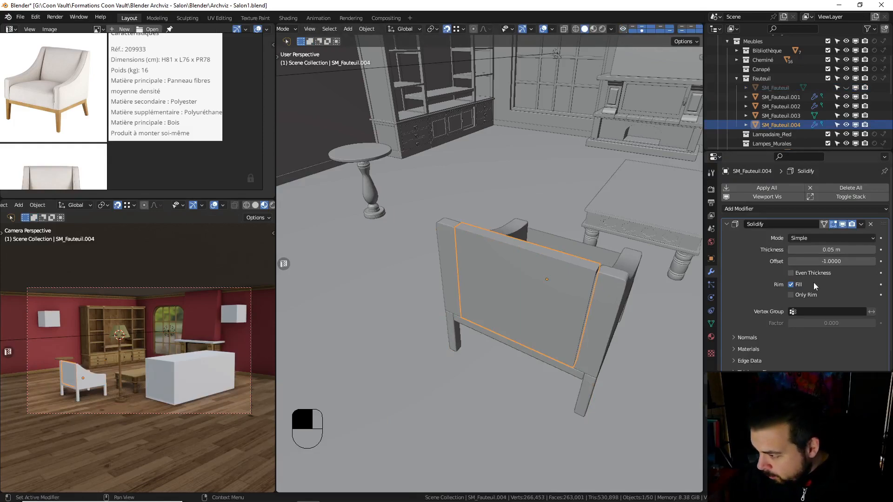
{"action": "key", "text": "ctrl+a"}
Run Limited Dissolve on the backrest panel's entire mesh in Edit Mode to remove its redundant edges
{"action": "middle_click_drag", "start_coordinate": [531, 258], "coordinate": [425, 268]}
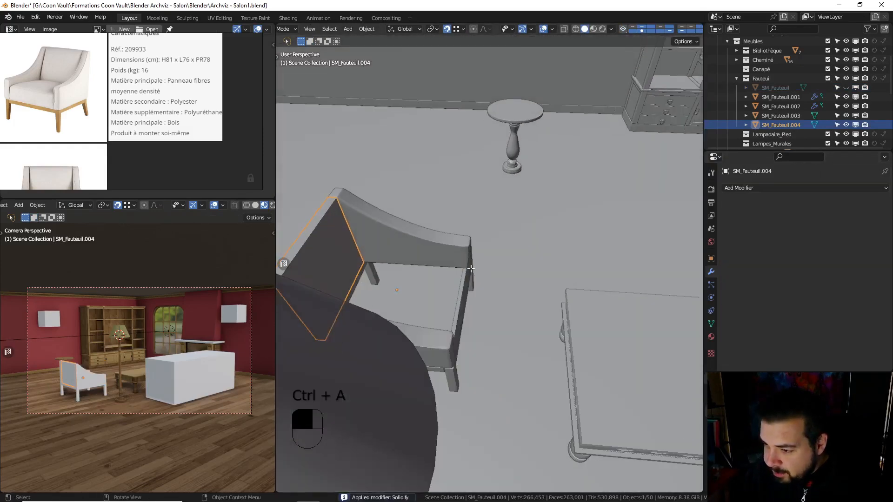
{"action": "key", "text": "Tab"}
{"action": "scroll", "coordinate": [425, 268], "scroll_direction": "up", "scroll_amount": 2}
{"action": "key", "text": "a"}
{"action": "key", "text": "q"}
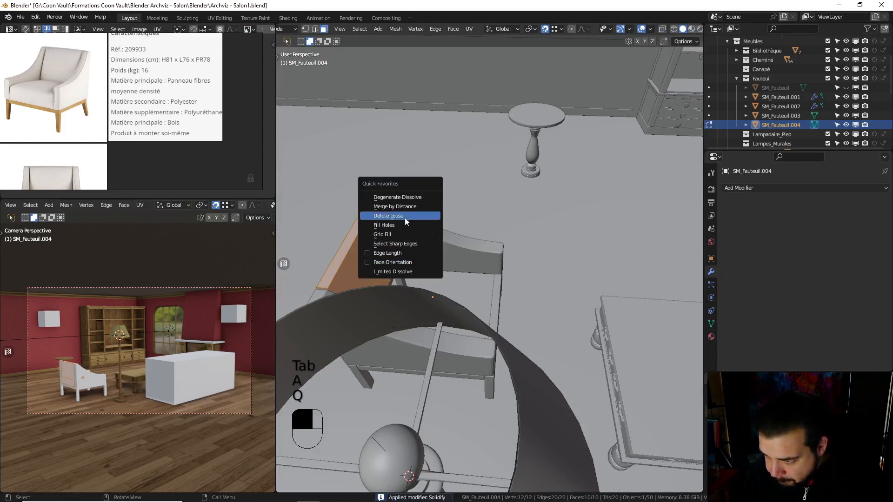
{"action": "left_click", "coordinate": [400, 272]}
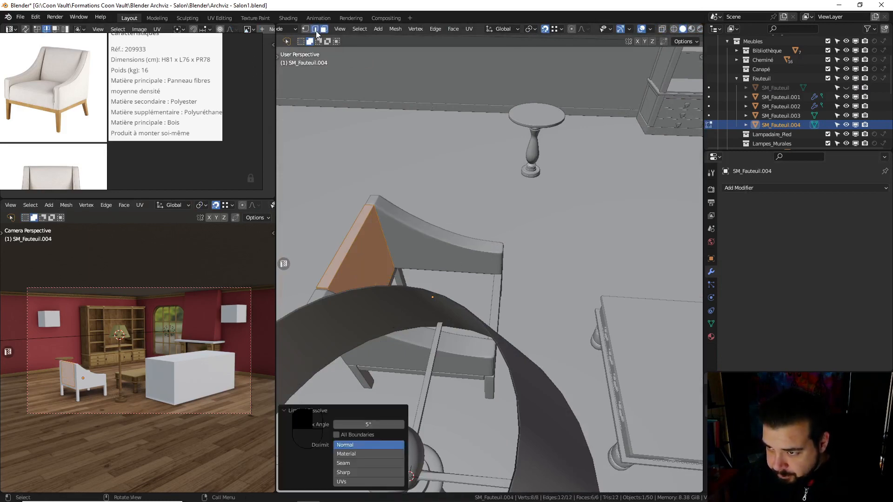
Move the backrest's lower front edge 0.05 m along the X axis
{"action": "left_click", "coordinate": [317, 35]}
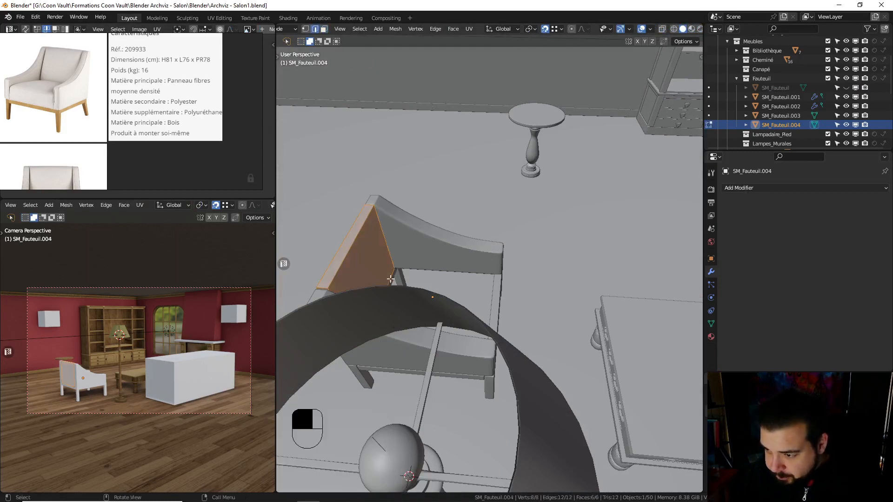
{"action": "left_click", "coordinate": [390, 278]}
{"action": "middle_click_drag", "start_coordinate": [390, 279], "coordinate": [403, 287]}
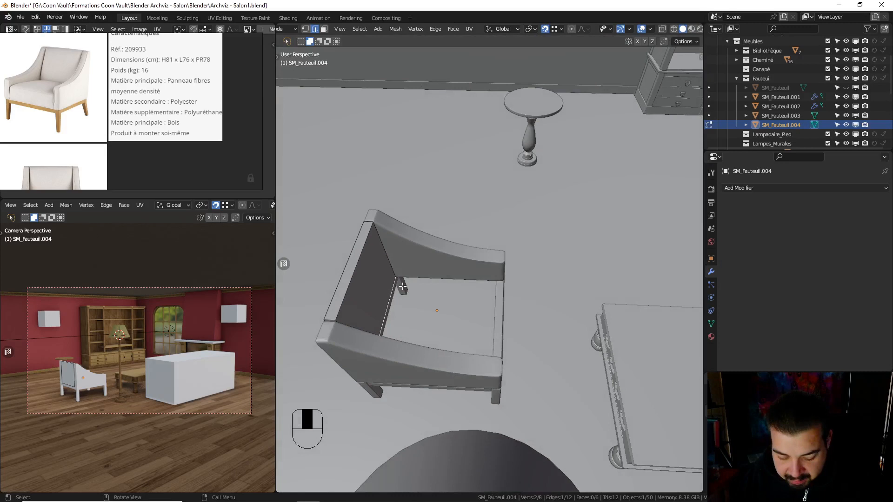
{"action": "type", "text": "g"}
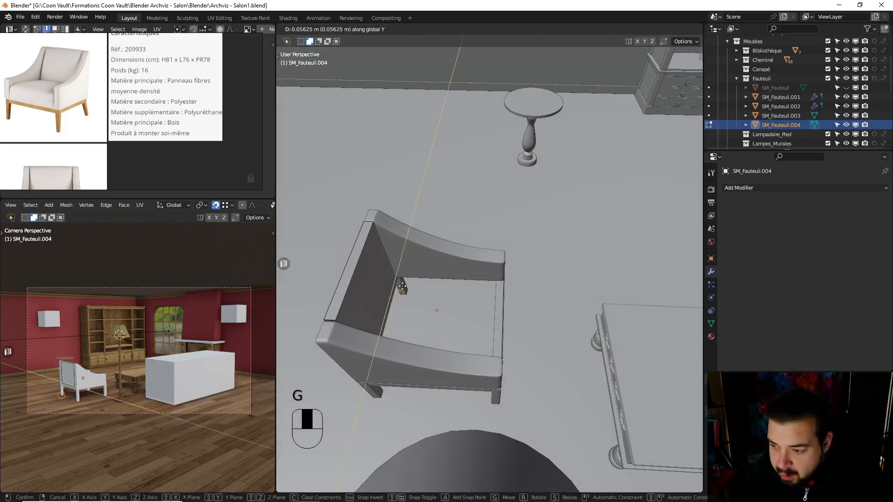
{"action": "type", "text": "x"}
{"action": "type", "text": ".1"}
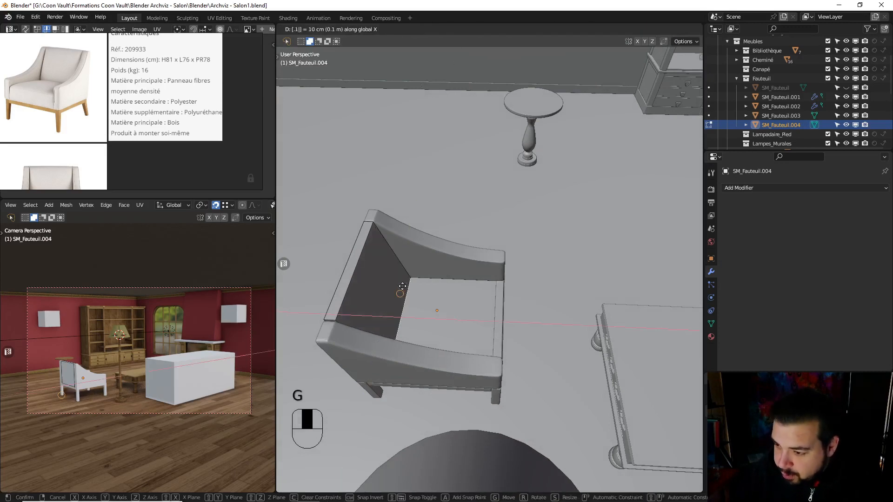
{"action": "key", "text": "BackSpace"}
{"action": "key", "text": "BackSpace"}
{"action": "type", "text": "0.05"}
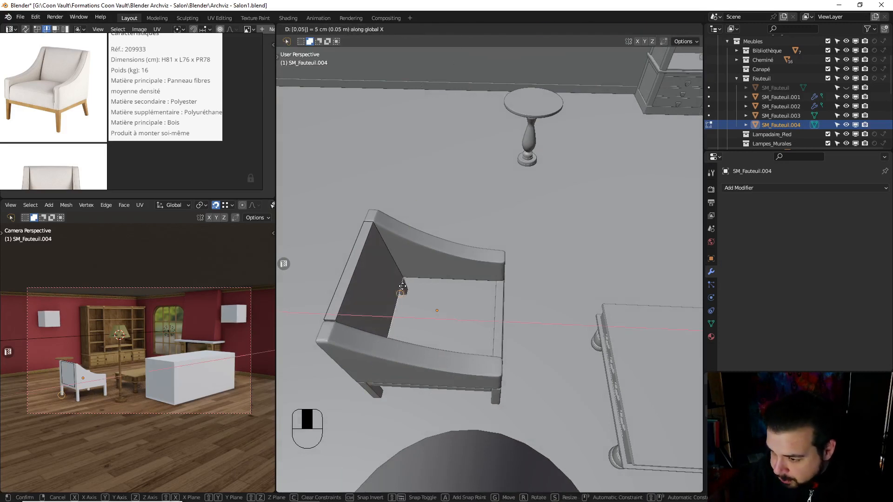
{"action": "key", "text": "Return"}
Isolate the backrest in local view and move its lower front edge another 0.05 m along X
{"action": "middle_click_drag", "start_coordinate": [409, 291], "coordinate": [531, 283]}
{"action": "key", "text": "KP_Divide"}
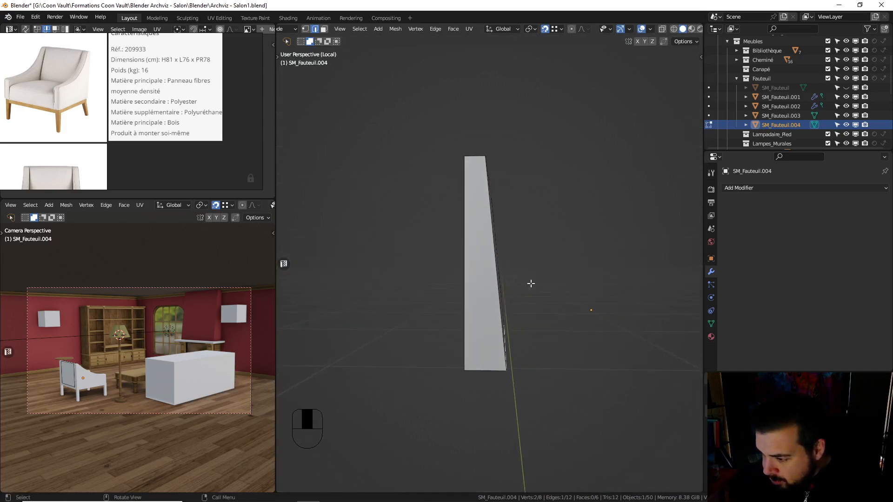
{"action": "key", "text": "g"}
{"action": "middle_click", "coordinate": [531, 284]}
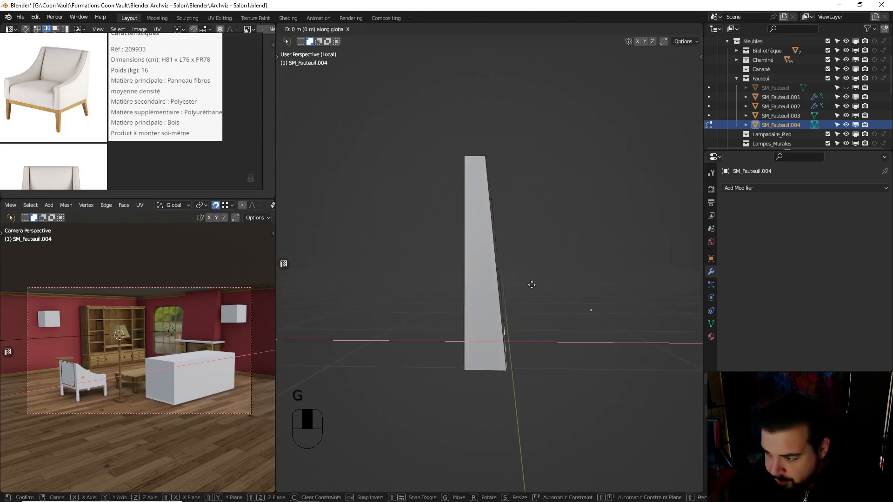
{"action": "type", "text": "0.05"}
{"action": "key", "text": "Return"}
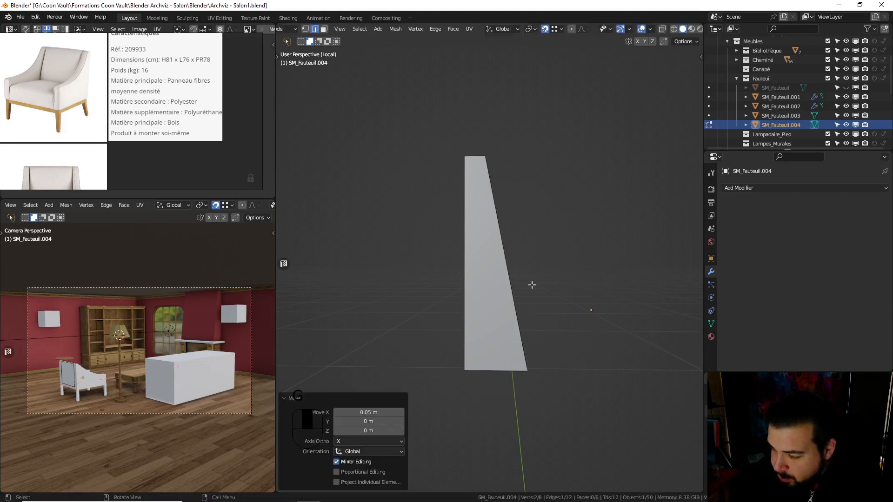
Add a horizontal loop cut at the backrest's mid-height and move its front edge 0.1 m along X
{"action": "key", "text": "ctrl+r"}
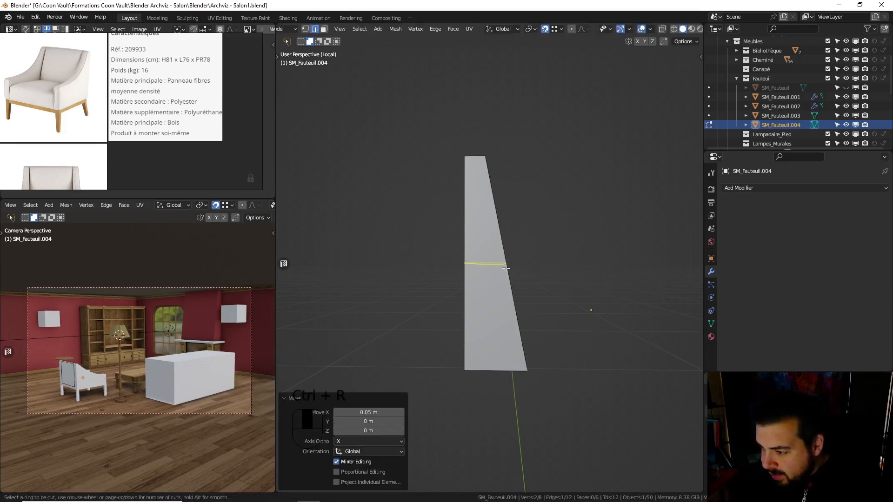
{"action": "left_click", "coordinate": [506, 268]}
{"action": "middle_click_drag", "start_coordinate": [506, 269], "coordinate": [534, 265]}
{"action": "key", "text": "g"}
{"action": "type", "text": "0.1"}
{"action": "key", "text": "Return"}
Bevel the backrest's mid-height edges with 10 segments and a width of about 0.229 m to curve the front
{"action": "left_click", "coordinate": [533, 263], "text": "alt+shift"}
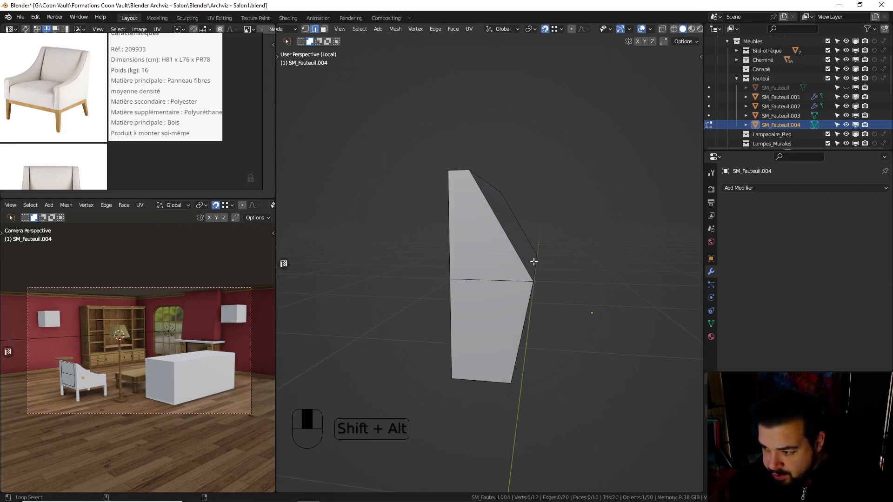
{"action": "left_click", "coordinate": [533, 262], "text": "alt+shift"}
{"action": "key", "text": "ctrl+b"}
{"action": "scroll", "coordinate": [594, 261], "scroll_direction": "up", "scroll_amount": 9}
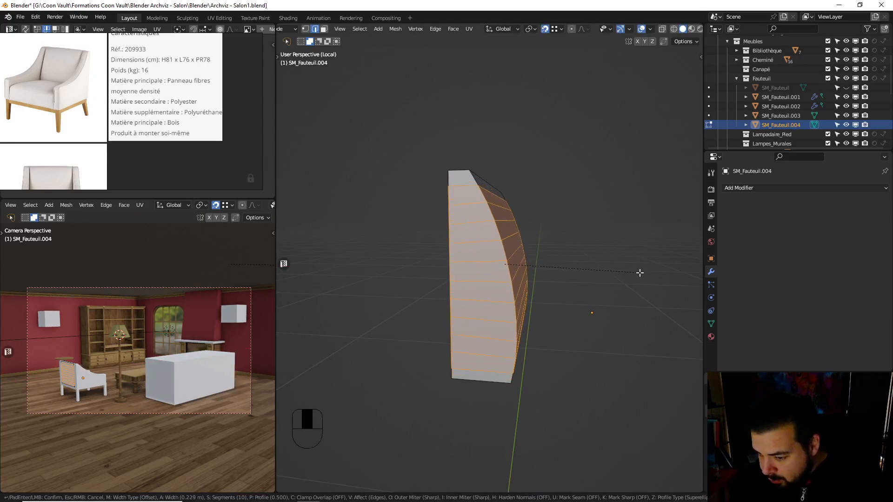
{"action": "left_click", "coordinate": [640, 273]}
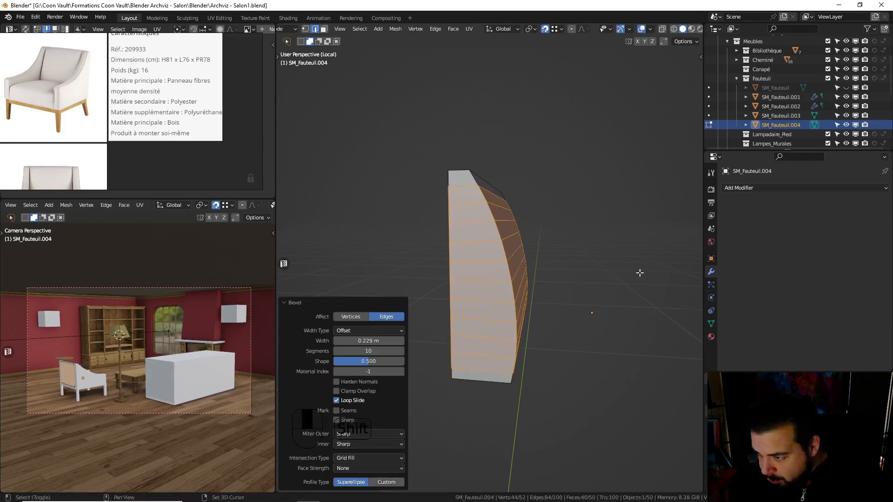
Leave Edit Mode and add a Subdivision Surface modifier to the backrest with viewport level 2
{"action": "middle_click_drag", "start_coordinate": [638, 271], "coordinate": [527, 258]}
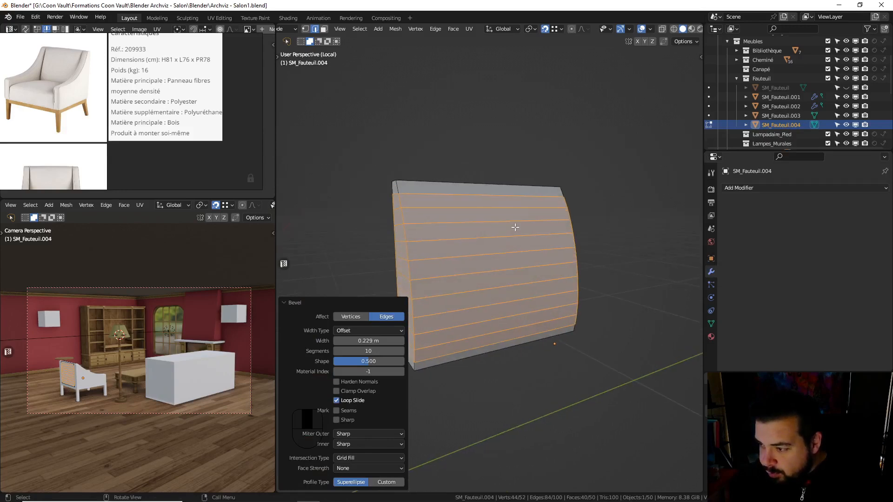
{"action": "key", "text": "Tab"}
{"action": "left_click", "coordinate": [787, 188]}
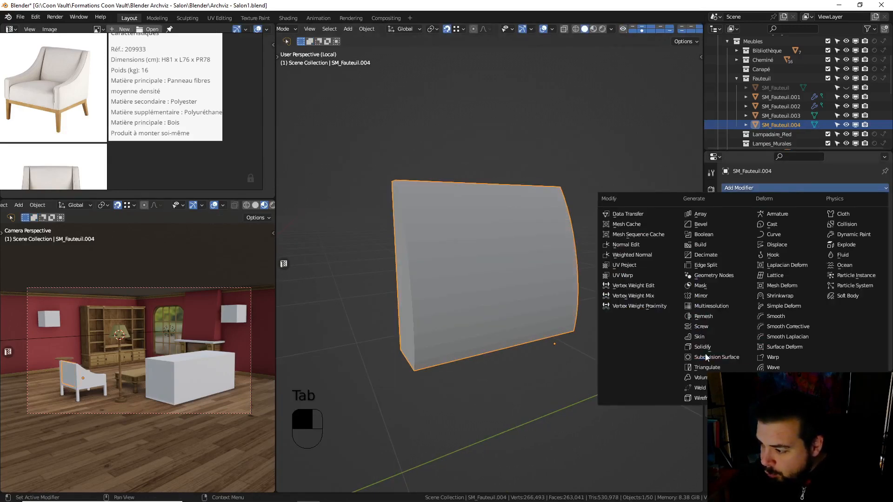
{"action": "left_click", "coordinate": [716, 357]}
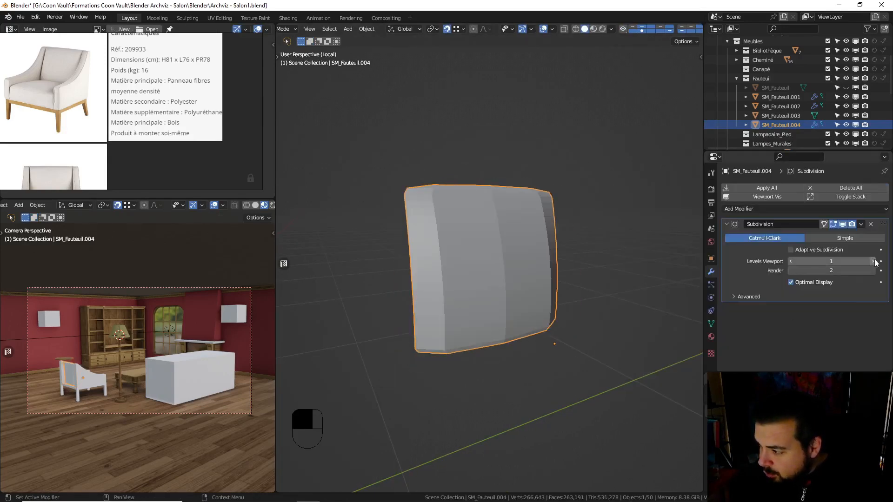
{"action": "middle_click_drag", "start_coordinate": [530, 272], "coordinate": [509, 272]}
Add a centred vertical loop cut to the backrest, plus one centred vertical loop cut in each half
{"action": "key", "text": "Tab"}
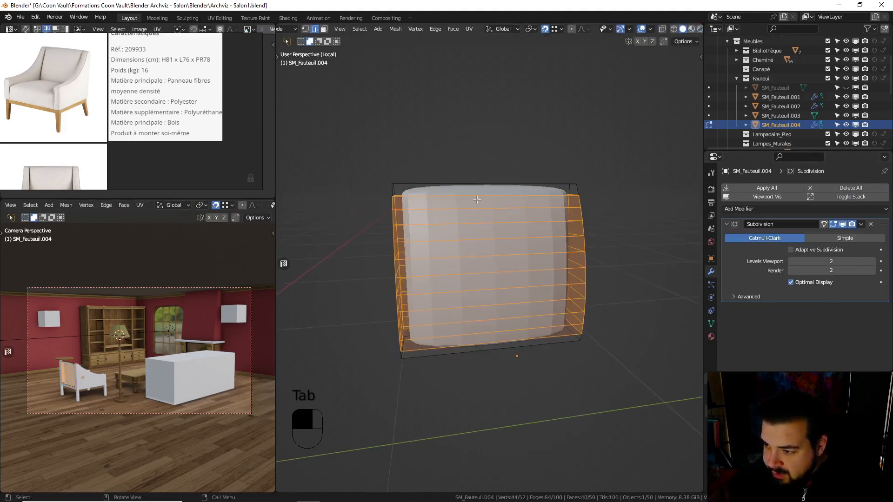
{"action": "middle_click_drag", "start_coordinate": [477, 200], "coordinate": [506, 222]}
{"action": "key", "text": "a"}
{"action": "left_click", "coordinate": [494, 175]}
{"action": "key", "text": "ctrl+r"}
{"action": "left_click", "coordinate": [485, 185]}
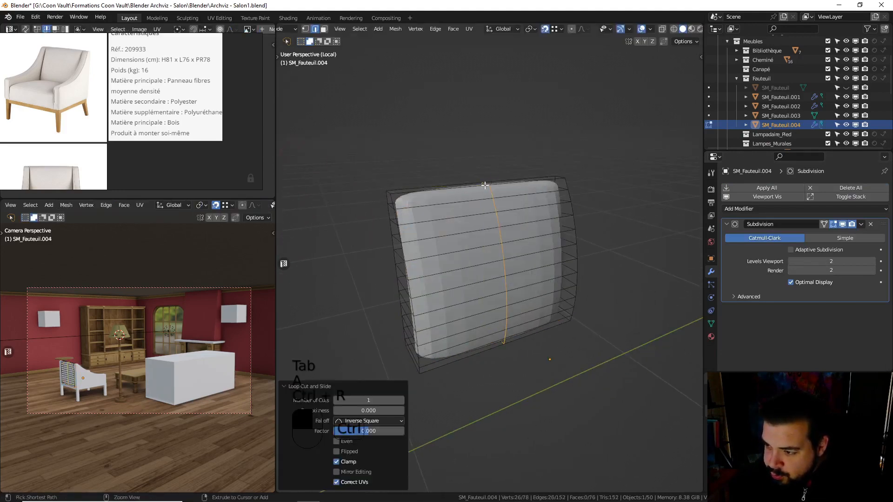
{"action": "key", "text": "ctrl+r"}
{"action": "left_click", "coordinate": [409, 187]}
{"action": "key", "text": "ctrl+r"}
{"action": "left_click", "coordinate": [418, 186]}
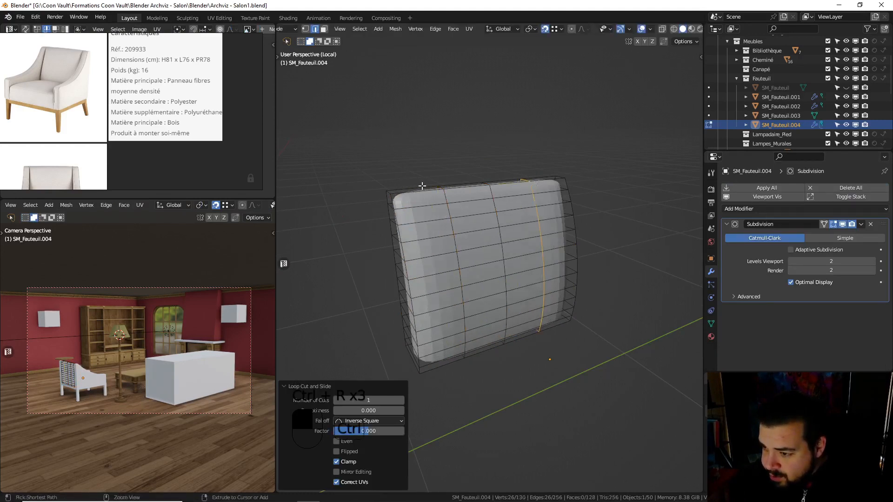
Add a vertical support loop near the backrest's nearer side with a slide factor of -0.7
{"action": "key", "text": "ctrl+r"}
{"action": "left_click", "coordinate": [422, 186]}
{"action": "type", "text": ".7-"}
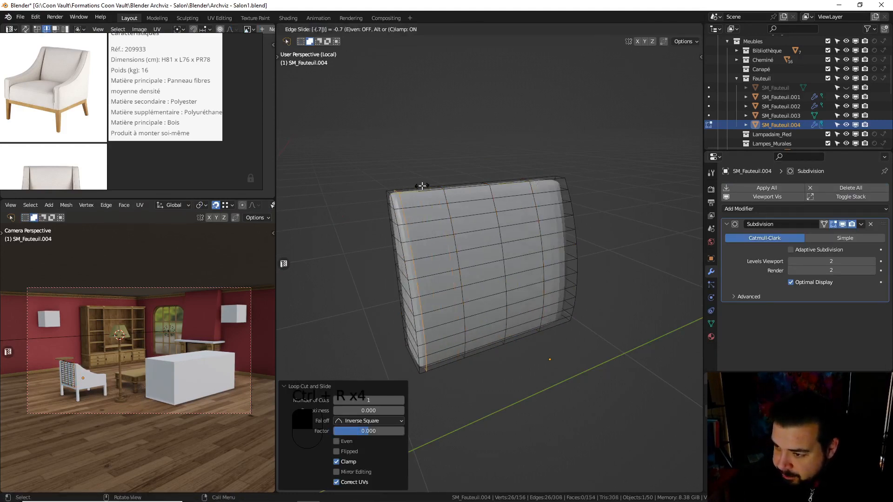
{"action": "key", "text": "Return"}
{"action": "key", "text": "ctrl+r"}
{"action": "left_click", "coordinate": [531, 168]}
{"action": "key", "text": "Return"}
{"action": "key", "text": "KP_Decimal"}
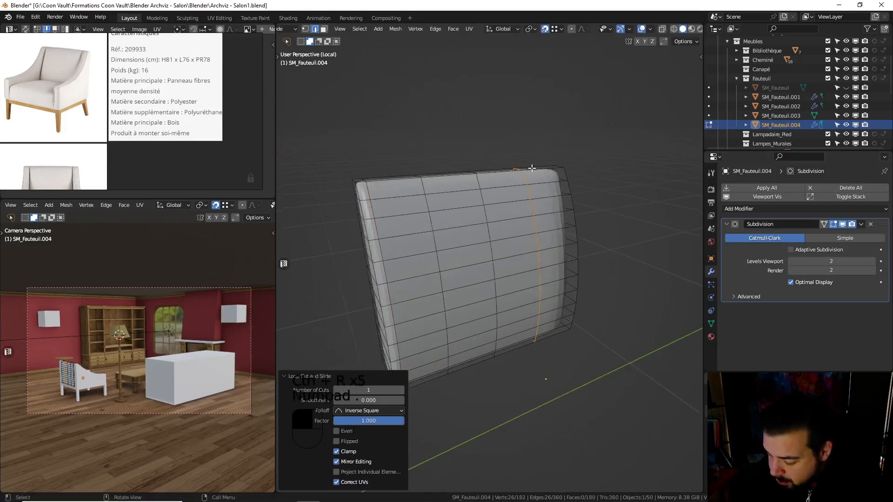
{"action": "key", "text": "KP_7"}
{"action": "middle_click_drag", "start_coordinate": [561, 172], "coordinate": [462, 113]}
{"action": "key", "text": "ctrl+z"}
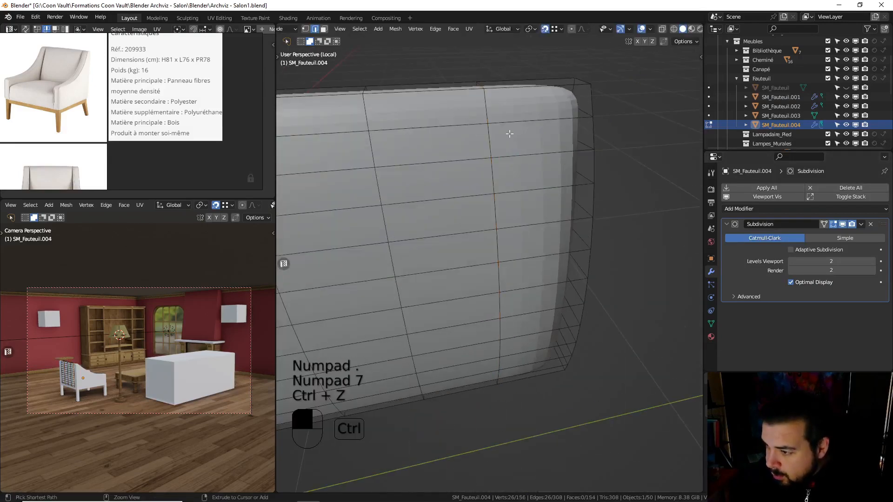
Add a vertical support loop near the backrest's opposite side with a slide factor of -0.7
{"action": "key", "text": "ctrl+r"}
{"action": "left_click", "coordinate": [518, 90]}
{"action": "type", "text": "-0.7"}
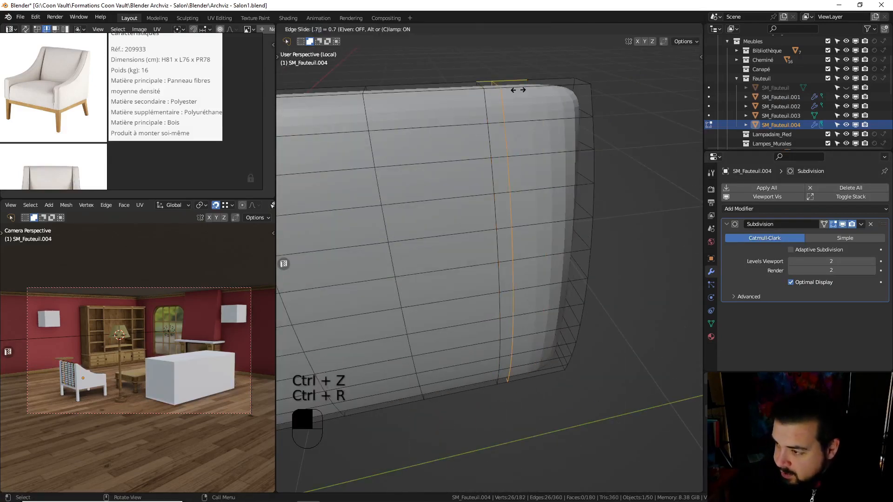
{"action": "key", "text": "Return"}
{"action": "middle_click_drag", "start_coordinate": [551, 188], "coordinate": [546, 144]}
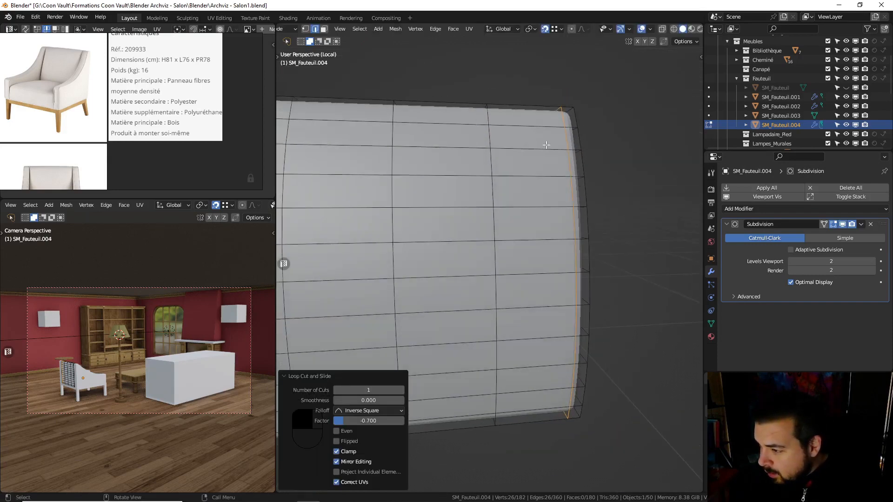
{"action": "middle_click_drag", "start_coordinate": [555, 307], "coordinate": [553, 293]}
Turn on Auto Smooth for the backrest, add a Weighted Normal modifier with weight 100, and leave local view
{"action": "key", "text": "Tab"}
{"action": "middle_click_drag", "start_coordinate": [535, 231], "coordinate": [570, 256]}
{"action": "key", "text": "q"}
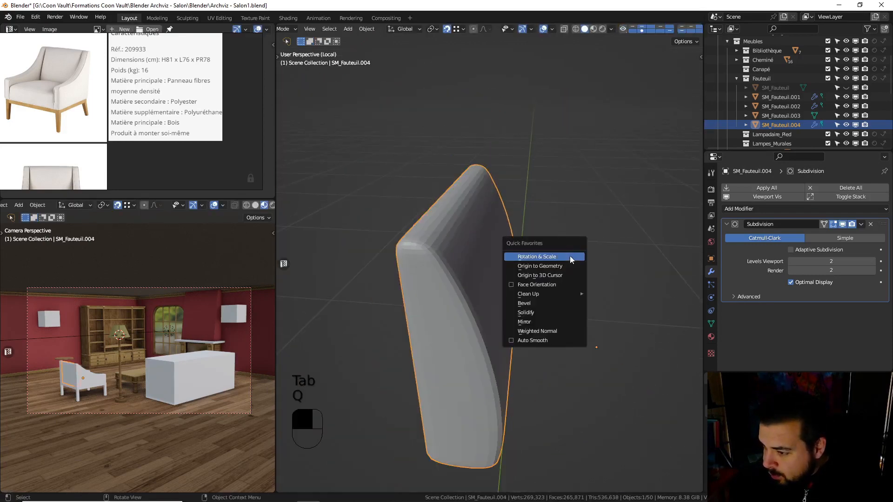
{"action": "left_click", "coordinate": [525, 329]}
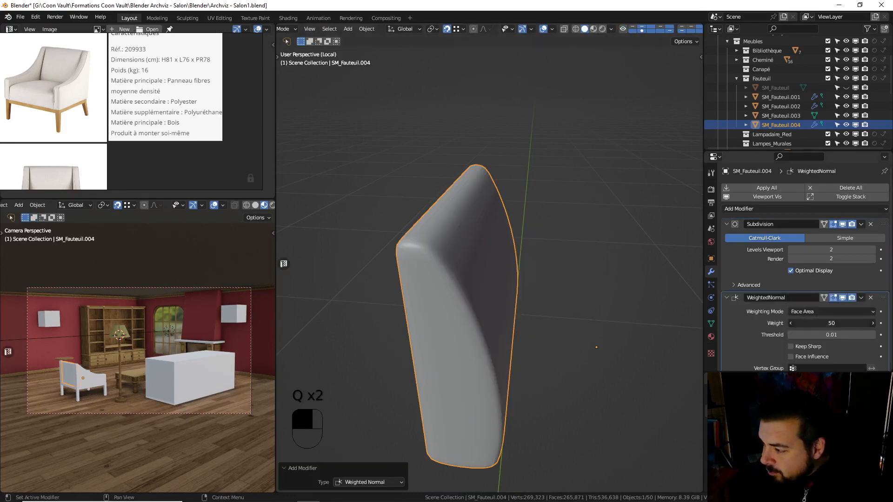
{"action": "key", "text": "KP_Divide"}
Turn on Auto Smooth for the armrests and add a Weighted Normal modifier with weight 100
{"action": "key", "text": "a"}
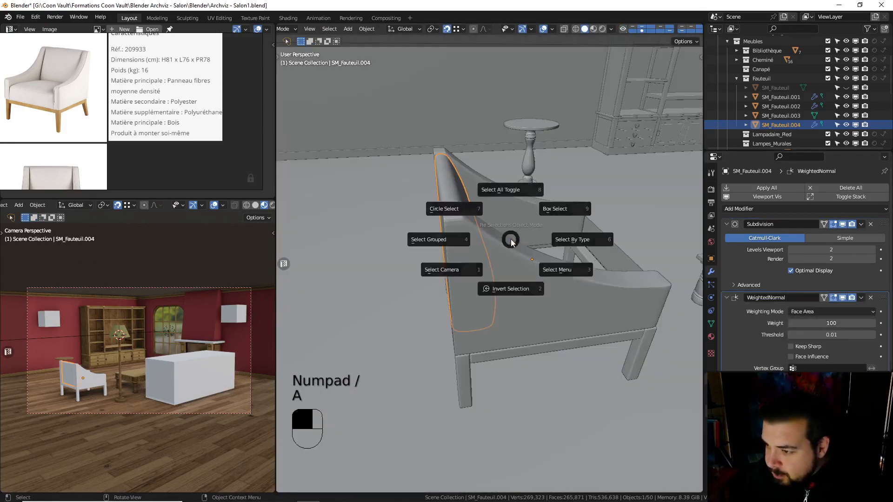
{"action": "left_click", "coordinate": [476, 263]}
{"action": "middle_click_drag", "start_coordinate": [476, 264], "coordinate": [491, 257]}
{"action": "key", "text": "q"}
{"action": "left_click", "coordinate": [435, 267]}
{"action": "key", "text": "q"}
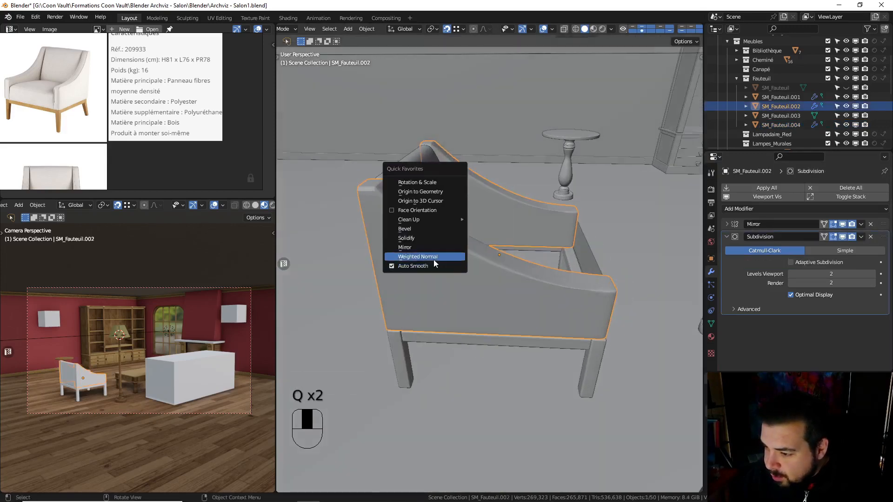
{"action": "left_click", "coordinate": [433, 259]}
{"action": "left_click_drag", "start_coordinate": [825, 335], "coordinate": [851, 336]}
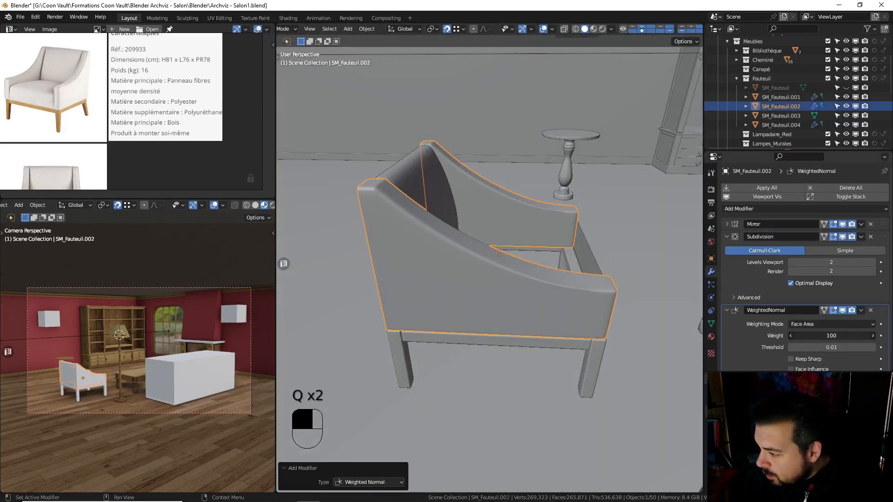
Add a Solidify modifier with a thickness of 0.6 m to the panel between the fronts of the armrests
{"action": "key", "text": "a"}
{"action": "left_click", "coordinate": [514, 216]}
{"action": "middle_click_drag", "start_coordinate": [533, 246], "coordinate": [535, 284]}
{"action": "left_click", "coordinate": [543, 280]}
{"action": "left_click", "coordinate": [782, 189]}
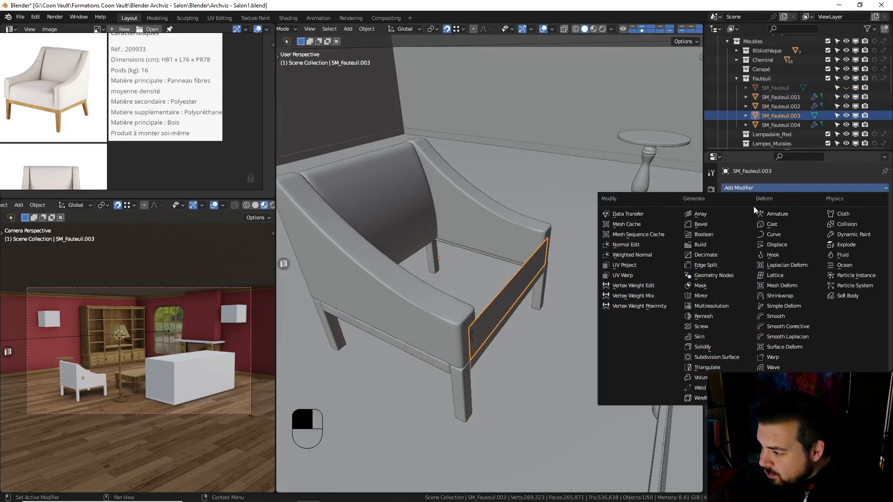
{"action": "left_click", "coordinate": [721, 347]}
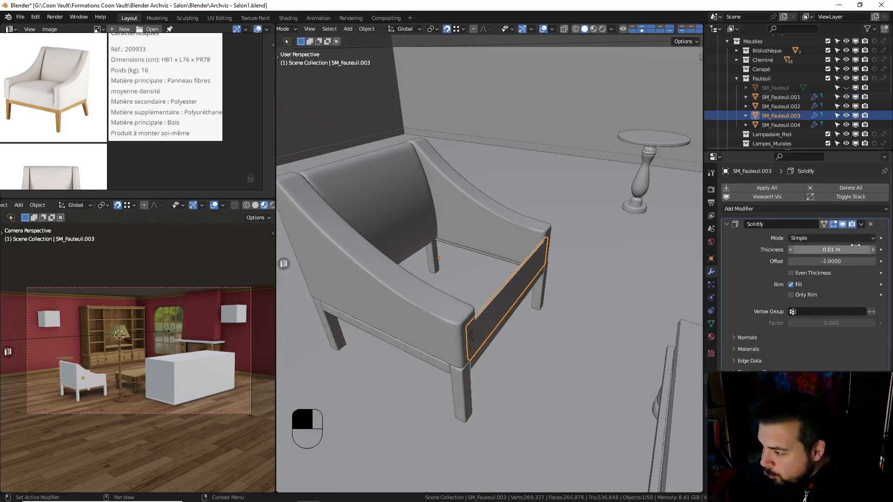
{"action": "left_click_drag", "start_coordinate": [818, 251], "coordinate": [843, 252]}
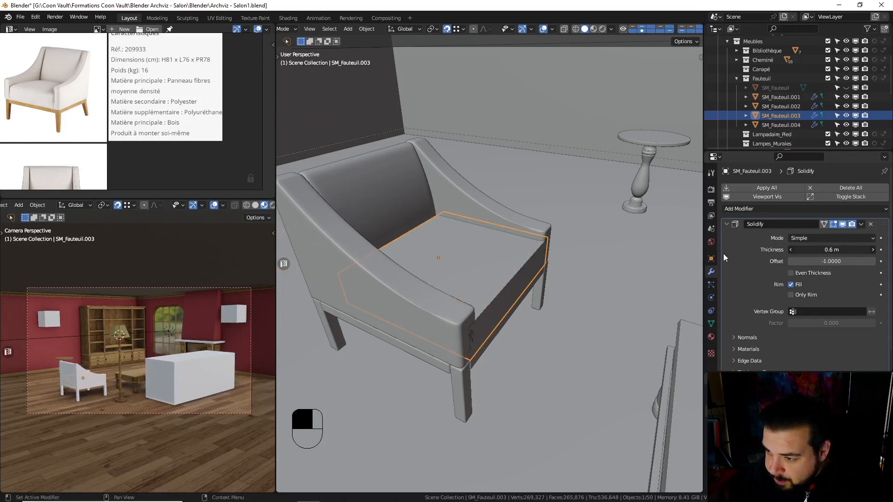
Move the seat block's side edge that pokes through the armrest front by -0.05 m along Y
{"action": "middle_click_drag", "start_coordinate": [412, 212], "coordinate": [455, 251]}
{"action": "scroll", "coordinate": [484, 268], "scroll_direction": "up", "scroll_amount": 6}
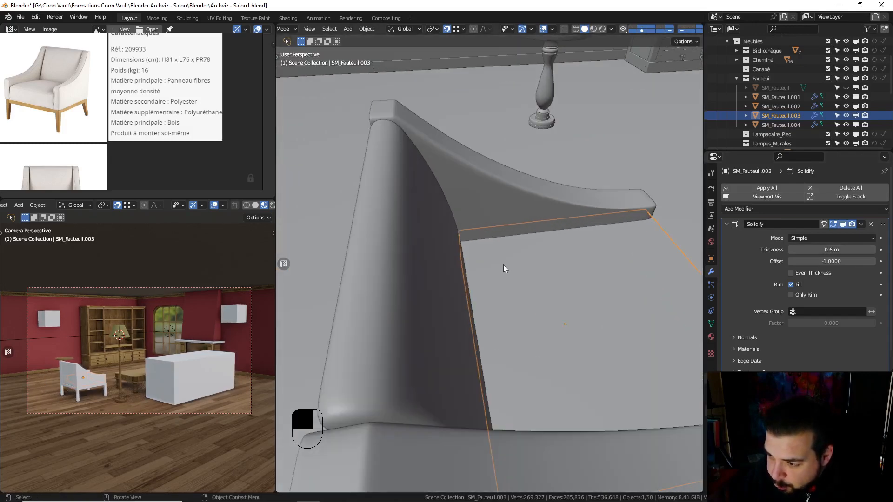
{"action": "middle_click_drag", "start_coordinate": [506, 268], "coordinate": [472, 259]}
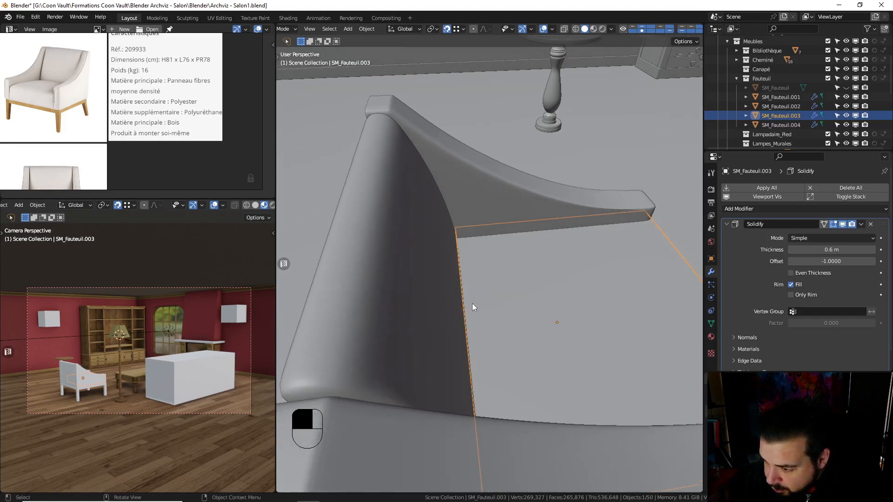
{"action": "middle_click_drag", "start_coordinate": [473, 303], "coordinate": [470, 229]}
{"action": "key", "text": "Tab"}
{"action": "key", "text": "g"}
{"action": "middle_click", "coordinate": [477, 228]}
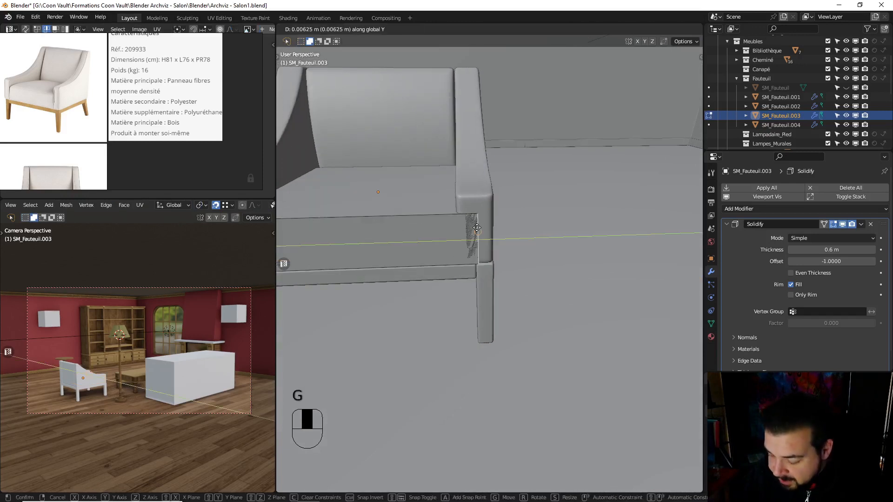
{"action": "type", "text": "."}
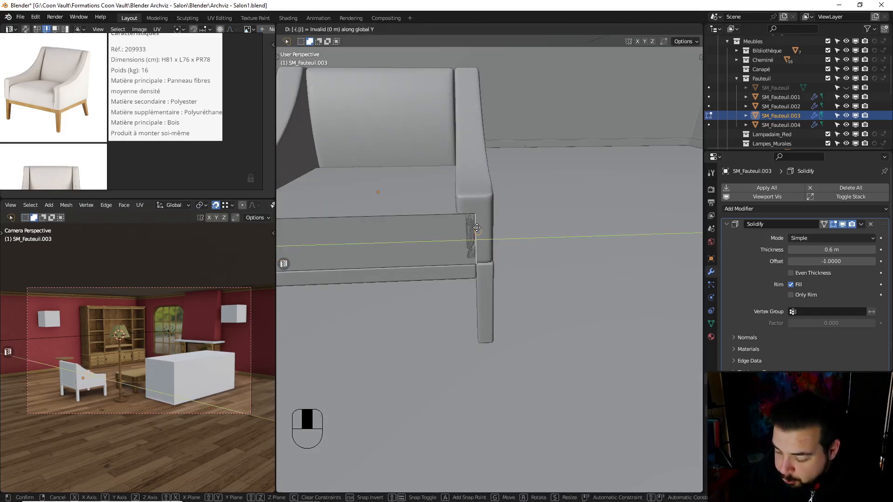
{"action": "key", "text": "BackSpace"}
{"action": "key", "text": "BackSpace"}
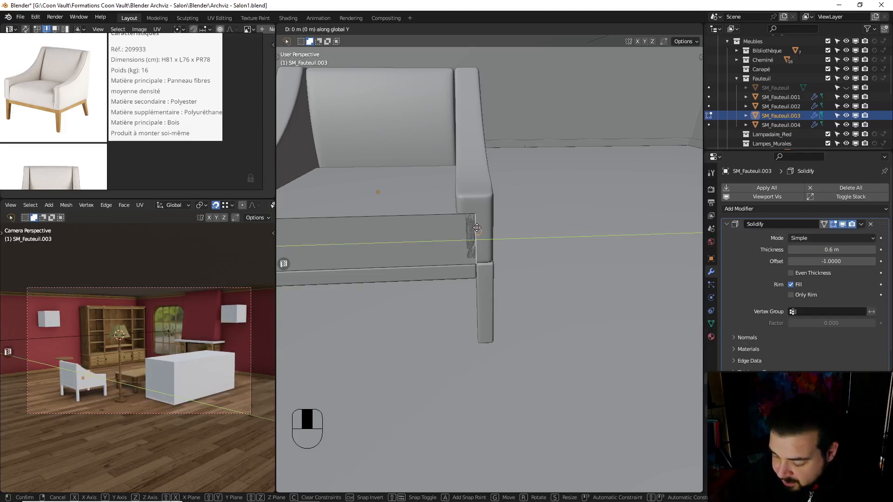
{"action": "type", "text": "-0.05"}
{"action": "key", "text": "Return"}
Move the seat block's opposite front side edge by 0.05 m along Y and leave Edit Mode
{"action": "middle_click_drag", "start_coordinate": [477, 228], "coordinate": [389, 252]}
{"action": "left_click", "coordinate": [367, 257]}
{"action": "type", "text": "gy"}
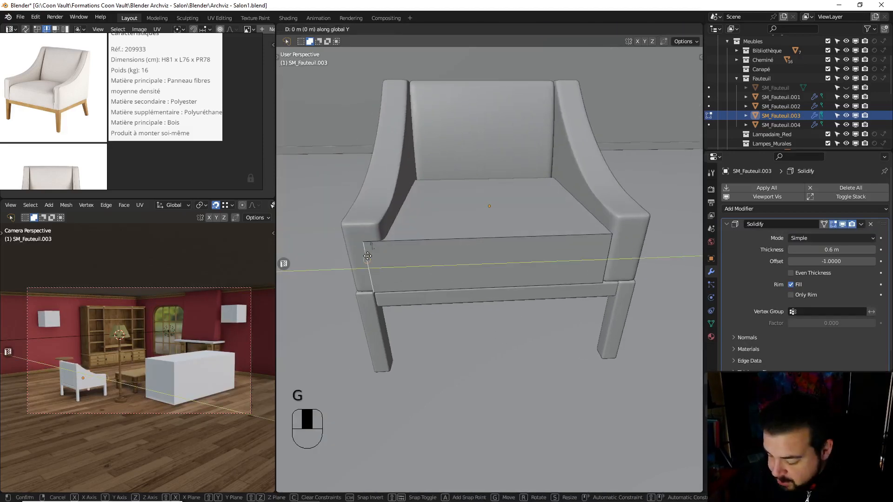
{"action": "type", "text": "0.05"}
{"action": "key", "text": "Return"}
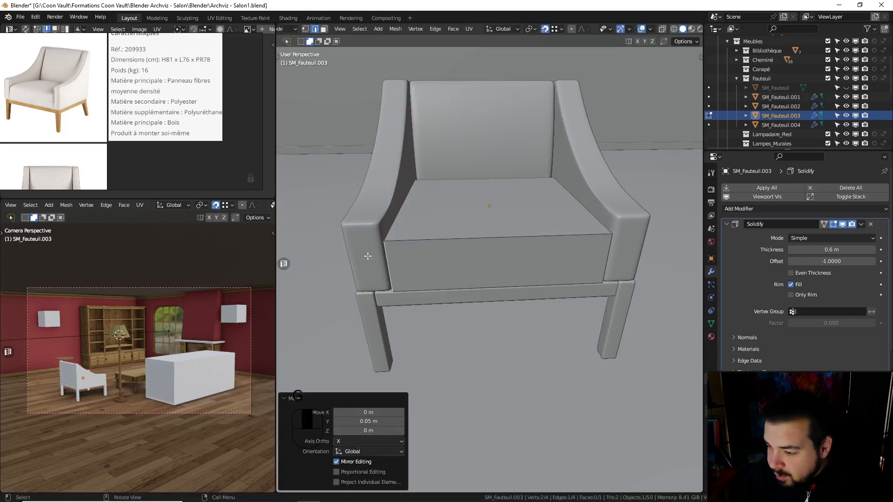
{"action": "key", "text": "Tab"}
{"action": "key", "text": "Tab"}
{"action": "key", "text": "Tab"}
Apply the seat block's rotation and scale and set its origin to geometry
{"action": "key", "text": "q"}
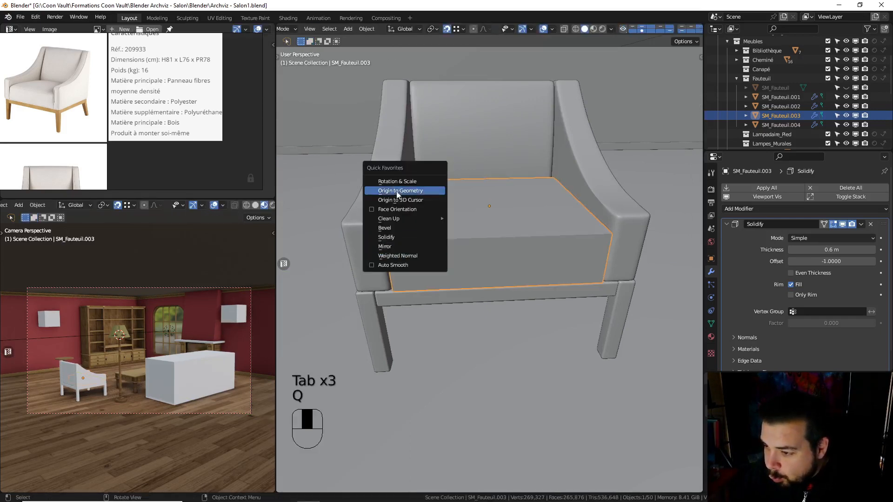
{"action": "left_click", "coordinate": [395, 184]}
{"action": "key", "text": "q"}
{"action": "left_click", "coordinate": [393, 193]}
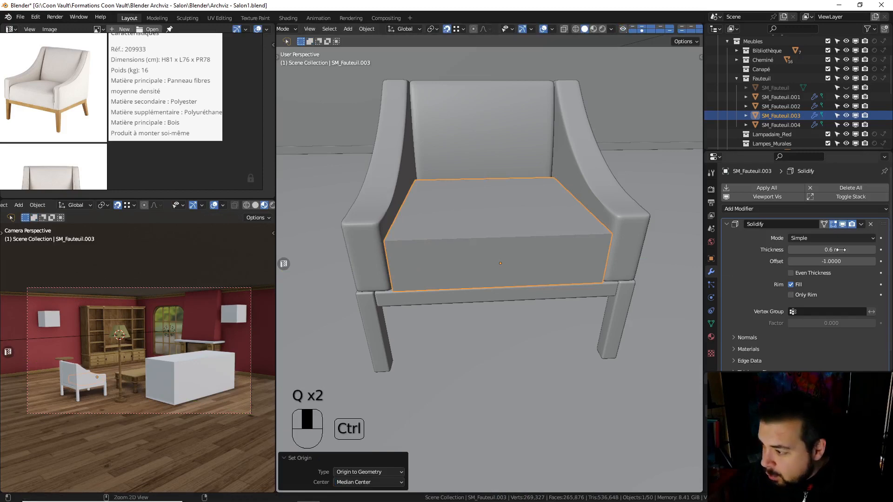
Apply the seat block's Solidify modifier and add a Subdivision Surface modifier with viewport level 2
{"action": "key", "text": "ctrl+a"}
{"action": "left_click", "coordinate": [775, 187]}
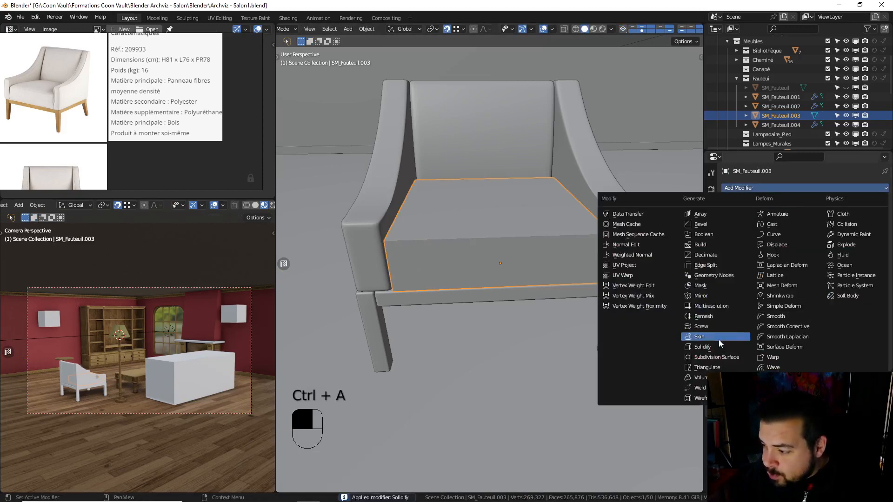
{"action": "left_click", "coordinate": [714, 359]}
{"action": "left_click", "coordinate": [872, 262]}
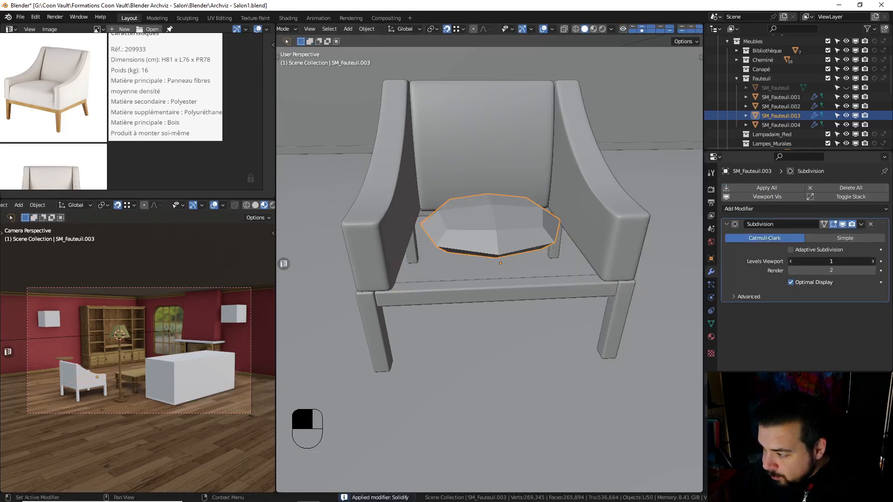
Cut two centred edge loops through the seat block, one front to back and one side to side
{"action": "middle_click_drag", "start_coordinate": [519, 254], "coordinate": [516, 257]}
{"action": "key", "text": "Tab"}
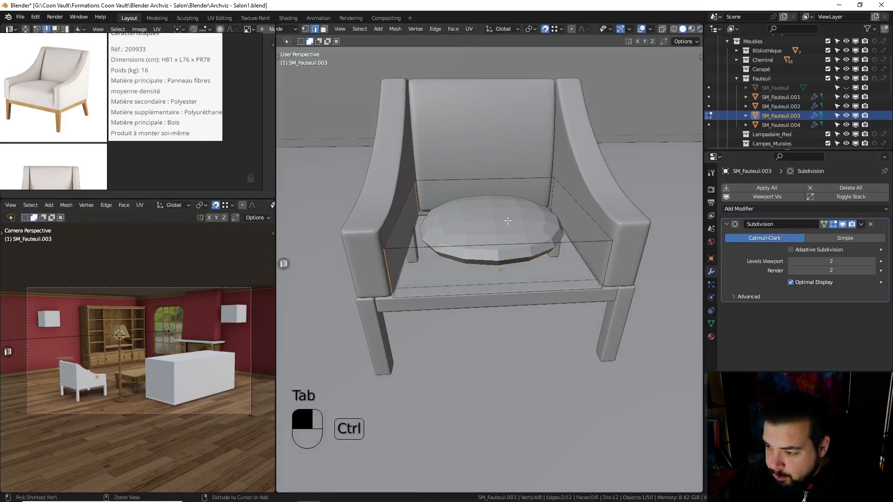
{"action": "key", "text": "ctrl+r"}
{"action": "left_click", "coordinate": [495, 189]}
{"action": "right_click", "coordinate": [497, 189]}
{"action": "key", "text": "ctrl+r"}
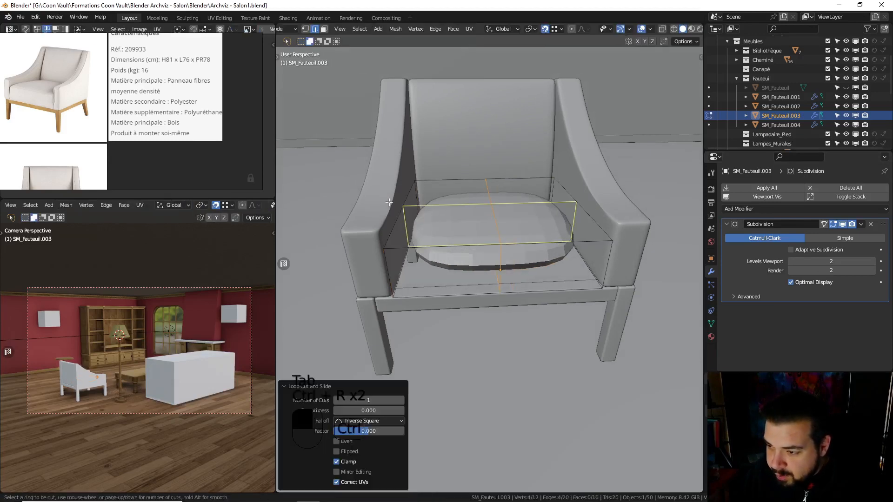
{"action": "left_click", "coordinate": [389, 203]}
{"action": "right_click", "coordinate": [389, 203]}
Cut a centred front-to-back edge loop through each half of the seat block's width
{"action": "key", "text": "ctrl+r"}
{"action": "left_click", "coordinate": [456, 178]}
{"action": "right_click", "coordinate": [457, 177]}
{"action": "key", "text": "ctrl+r"}
{"action": "left_click", "coordinate": [519, 177]}
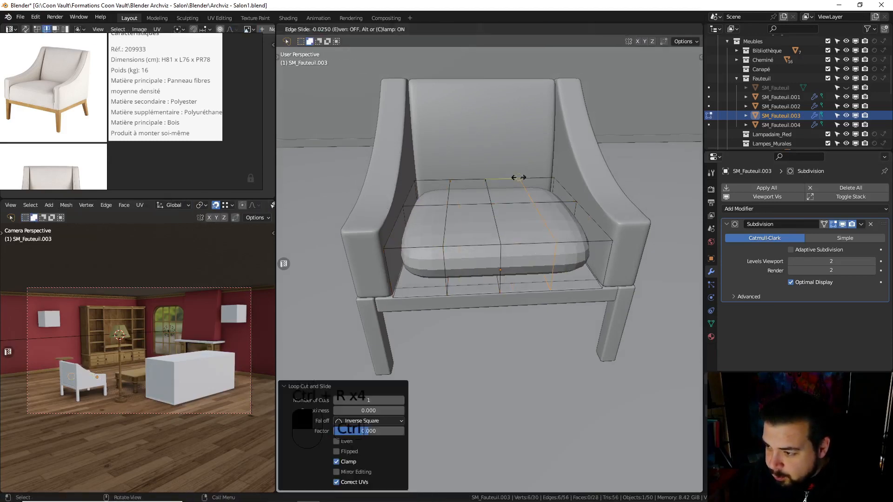
{"action": "right_click", "coordinate": [519, 177]}
Cut a centred side-to-side edge loop through the rear and front halves of the seat block
{"action": "key", "text": "ctrl+r"}
{"action": "left_click", "coordinate": [532, 190]}
{"action": "right_click", "coordinate": [532, 192]}
{"action": "key", "text": "ctrl+r"}
{"action": "left_click", "coordinate": [542, 222]}
{"action": "right_click", "coordinate": [541, 221]}
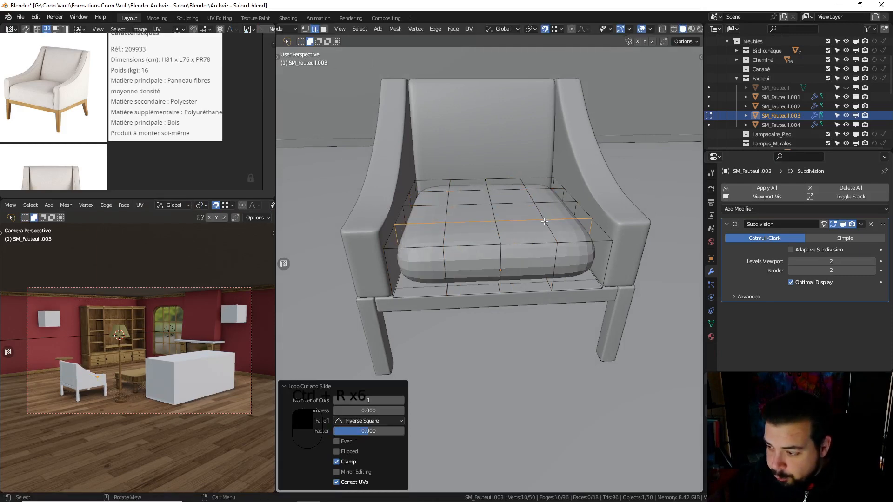
Add support loops near both sides of the seat block with slide factors of -0.7 and 0.7
{"action": "middle_click_drag", "start_coordinate": [542, 221], "coordinate": [493, 260]}
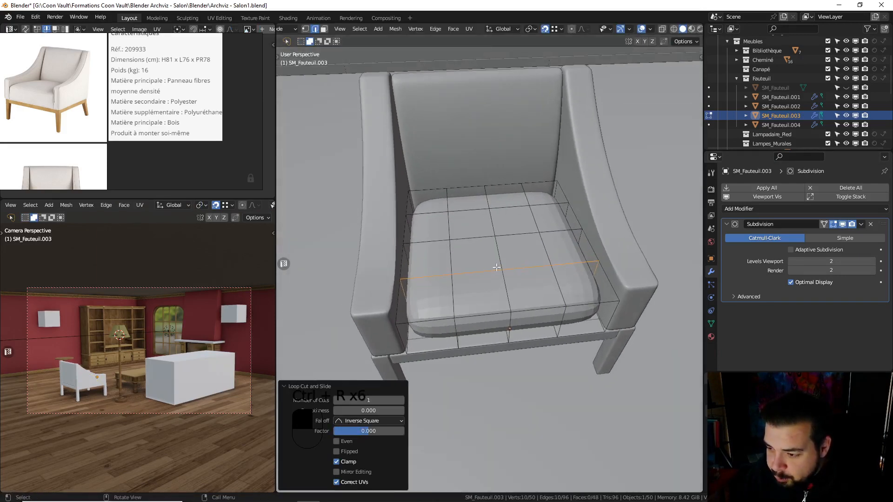
{"action": "key", "text": "ctrl+r"}
{"action": "left_click", "coordinate": [421, 194]}
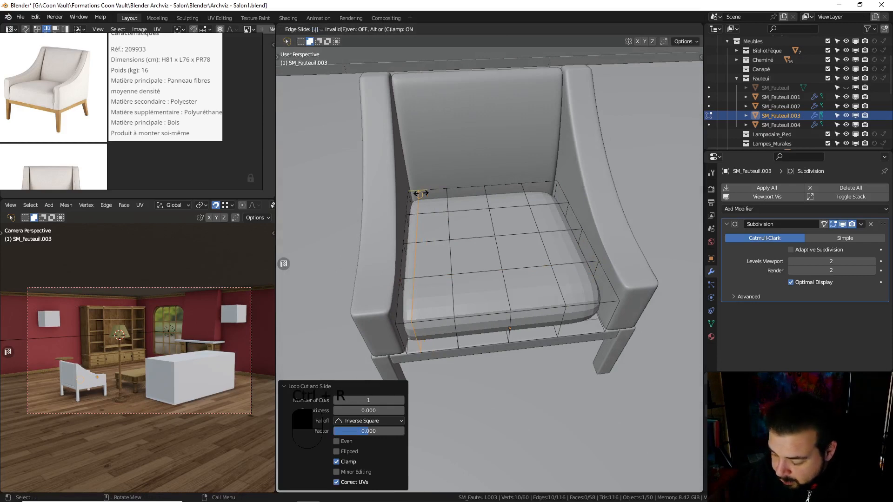
{"action": "left_click", "coordinate": [426, 192]}
{"action": "key", "text": "ctrl+r"}
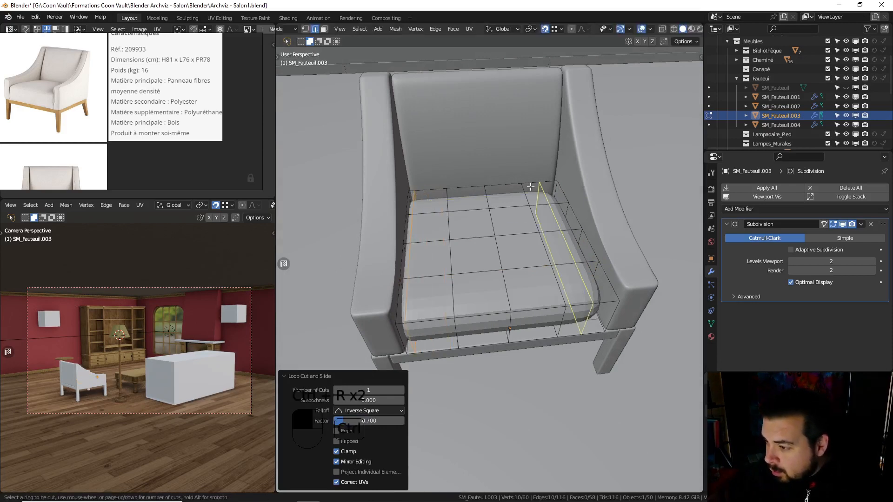
{"action": "left_click", "coordinate": [539, 184]}
{"action": "left_click", "coordinate": [541, 183]}
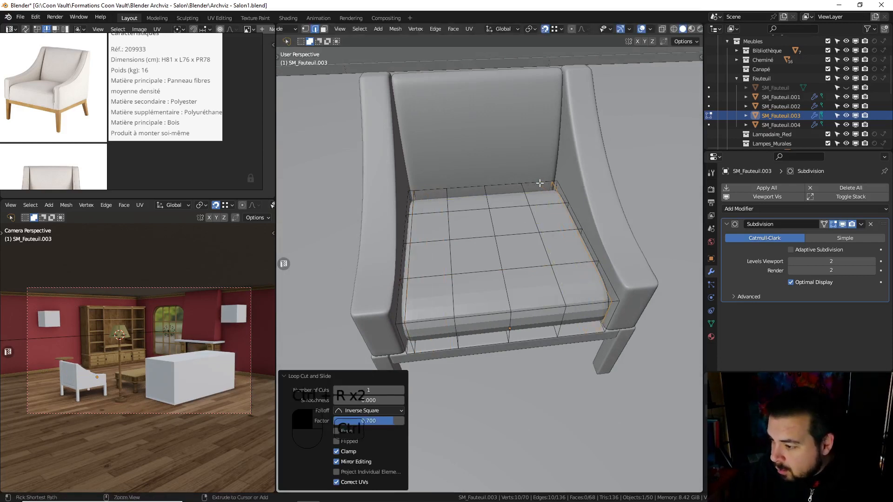
Add a support loop near the seat block's front edge with a slide factor of 0.7
{"action": "key", "text": "ctrl+r"}
{"action": "left_click", "coordinate": [605, 283]}
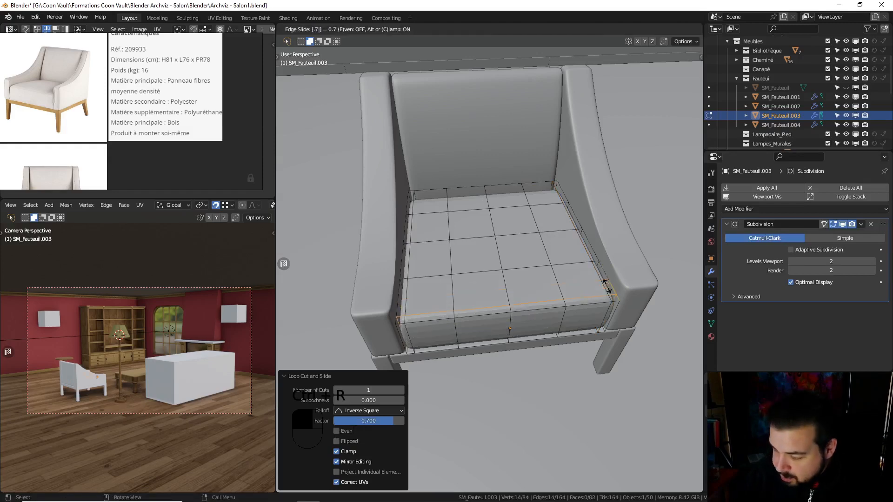
{"action": "left_click", "coordinate": [606, 285]}
{"action": "key", "text": "ctrl+r"}
{"action": "left_click", "coordinate": [569, 188]}
{"action": "left_click", "coordinate": [570, 194]}
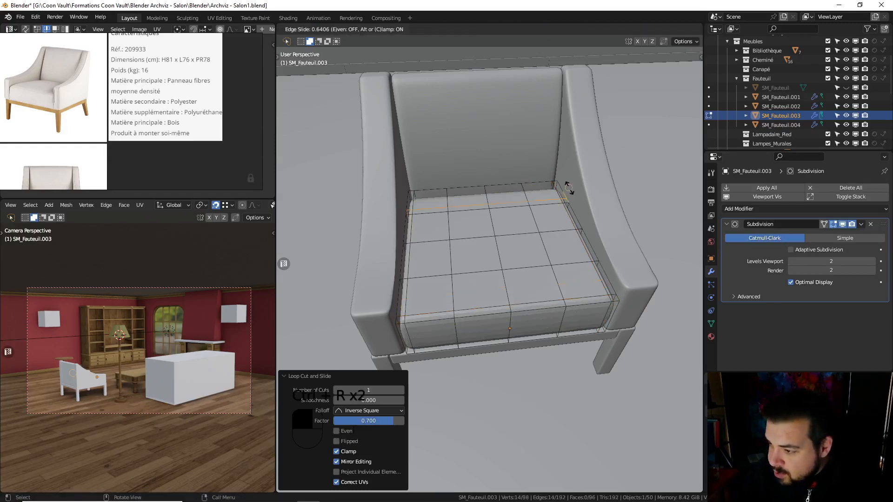
{"action": "key", "text": "KP_Decimal"}
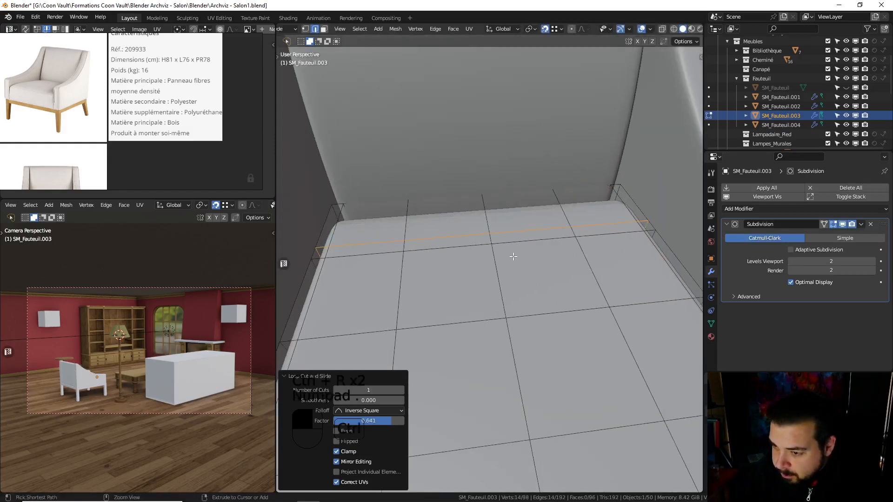
{"action": "key", "text": "ctrl+z"}
Add a support loop close to the seat block's rear edge and leave Edit Mode
{"action": "key", "text": "ctrl+r"}
{"action": "left_click", "coordinate": [633, 211]}
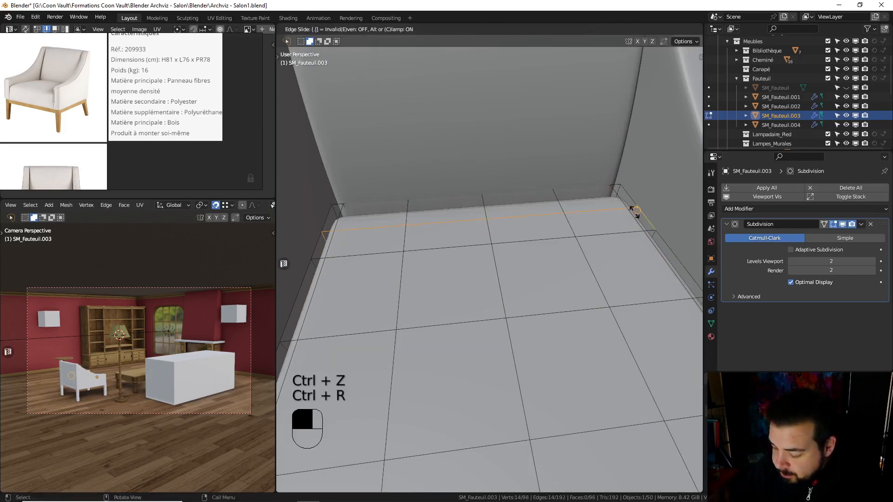
{"action": "left_click", "coordinate": [635, 212]}
{"action": "key", "text": "Tab"}
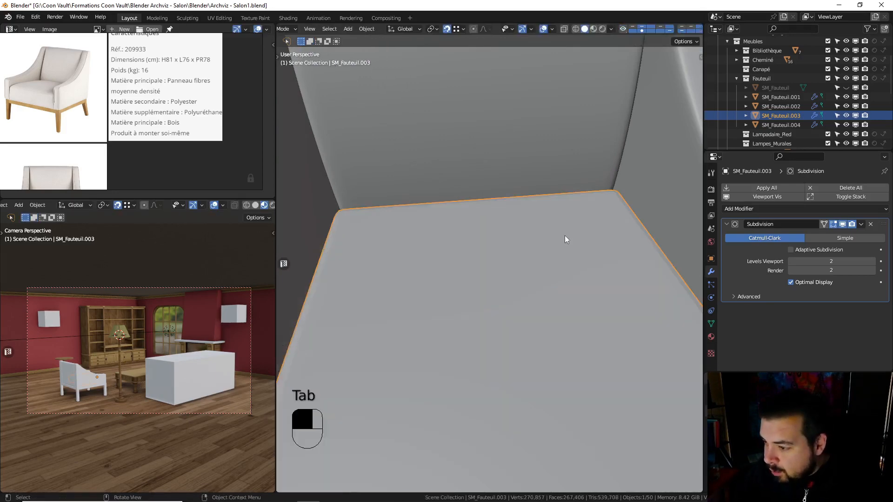
Apply the seat cushion's rotation and scale again and reset its origin to geometry
{"action": "scroll", "coordinate": [565, 235], "scroll_direction": "down", "scroll_amount": 5}
{"action": "key", "text": "q"}
{"action": "left_click", "coordinate": [521, 243]}
{"action": "key", "text": "q"}
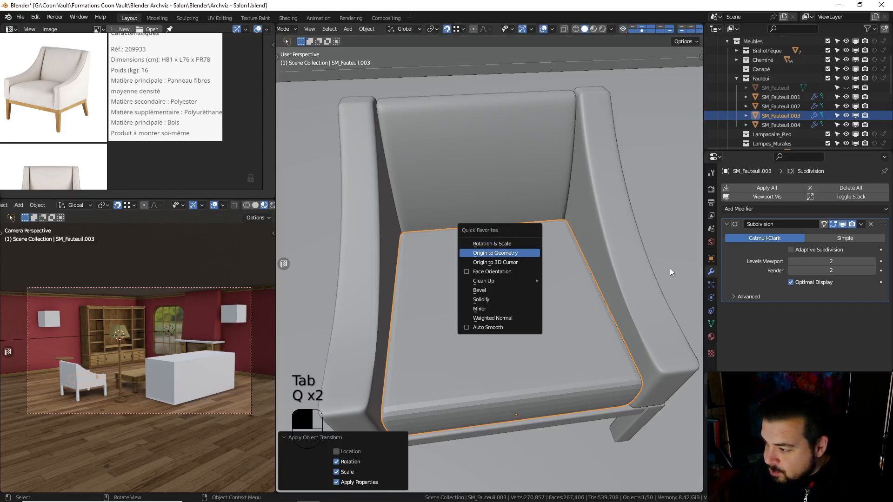
{"action": "left_click", "coordinate": [518, 253]}
Turn on Auto Smooth for the seat cushion and add a Weighted Normal modifier with weight 100
{"action": "left_click", "coordinate": [768, 208]}
{"action": "key", "text": "q"}
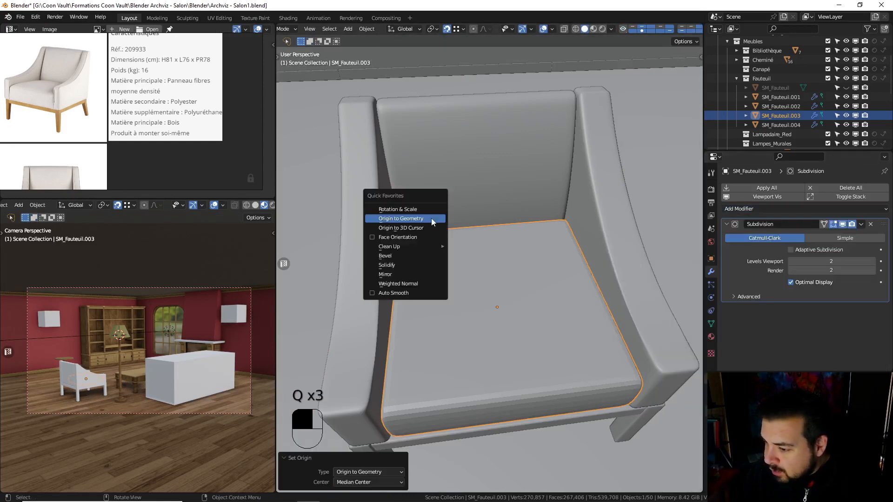
{"action": "key", "text": "q"}
{"action": "left_click", "coordinate": [382, 283]}
{"action": "scroll", "coordinate": [798, 297], "scroll_direction": "down", "scroll_amount": 1}
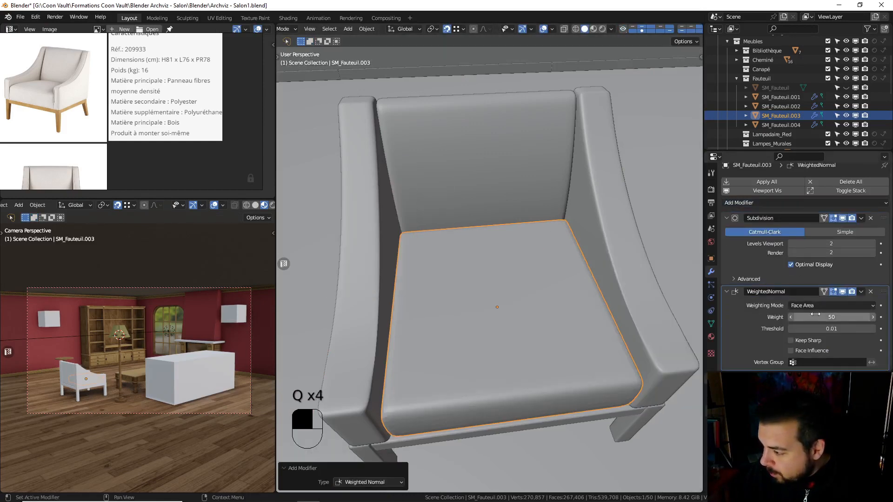
{"action": "left_click_drag", "start_coordinate": [819, 317], "coordinate": [872, 317]}
{"action": "middle_click_drag", "start_coordinate": [479, 259], "coordinate": [477, 242]}
{"action": "key", "text": "a"}
{"action": "key", "text": "a"}
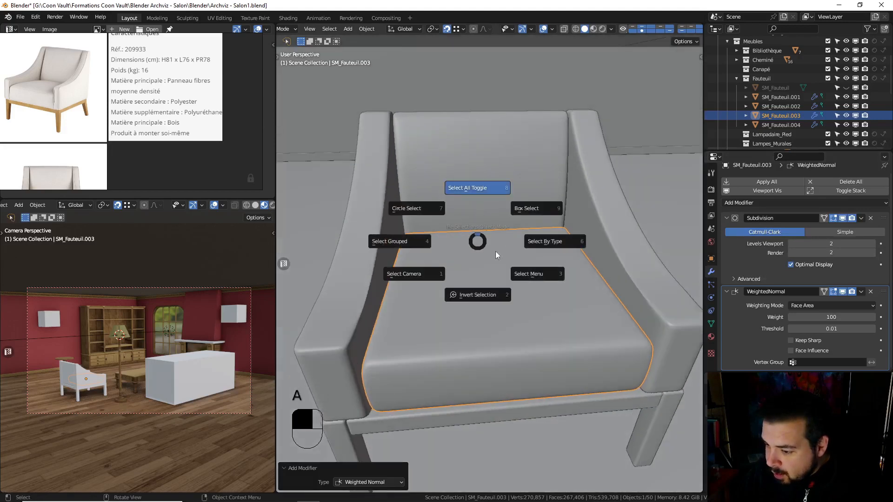
Select the seat cushion and switch it to Sculpt Mode
{"action": "middle_click_drag", "start_coordinate": [517, 297], "coordinate": [454, 292]}
{"action": "left_click", "coordinate": [462, 265]}
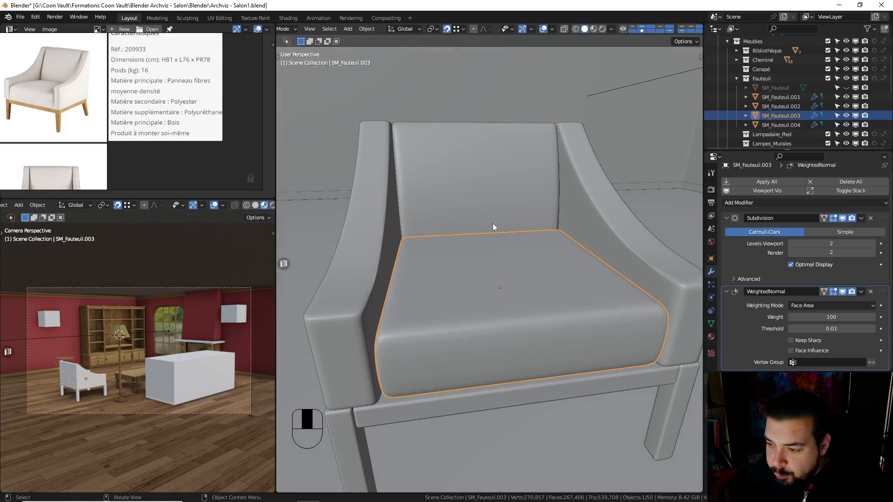
{"action": "scroll", "coordinate": [296, 31], "scroll_direction": "up", "scroll_amount": 3}
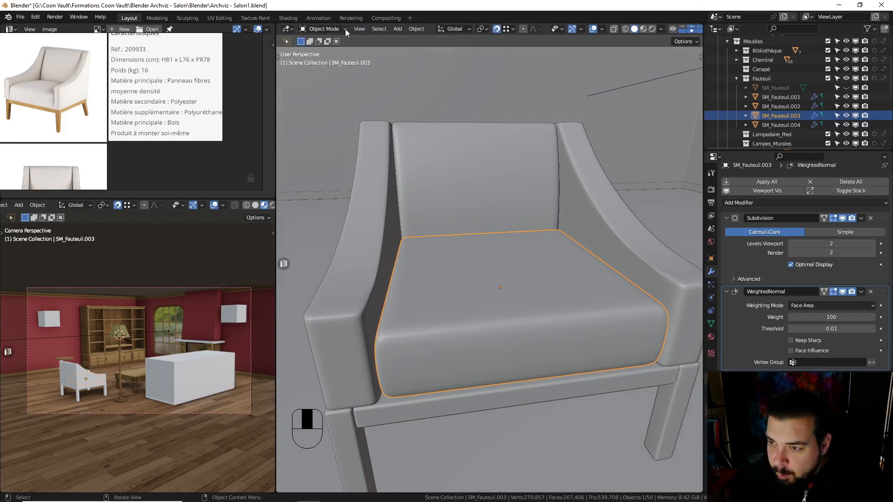
{"action": "left_click", "coordinate": [345, 29]}
{"action": "left_click", "coordinate": [330, 60]}
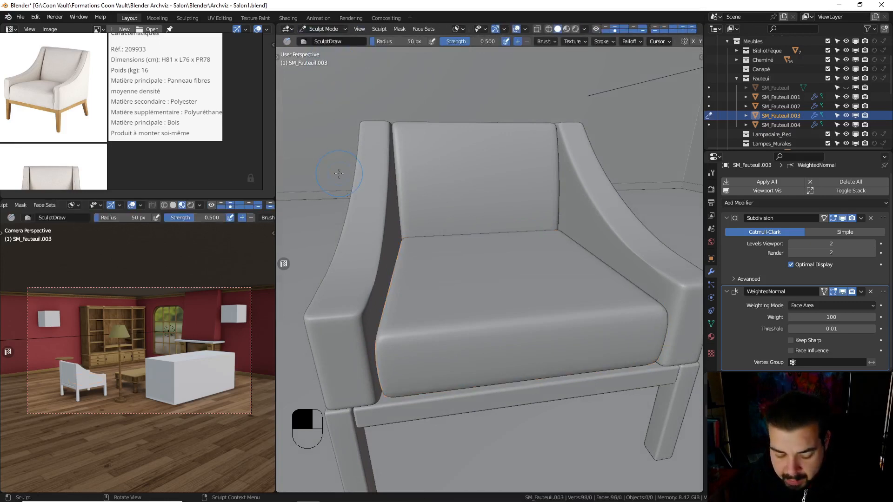
Try puffing up the seat cushion's top and front edge with the Inflate/Deflate brush at a 98 px radius, and undo the strokes
{"action": "key", "text": "t"}
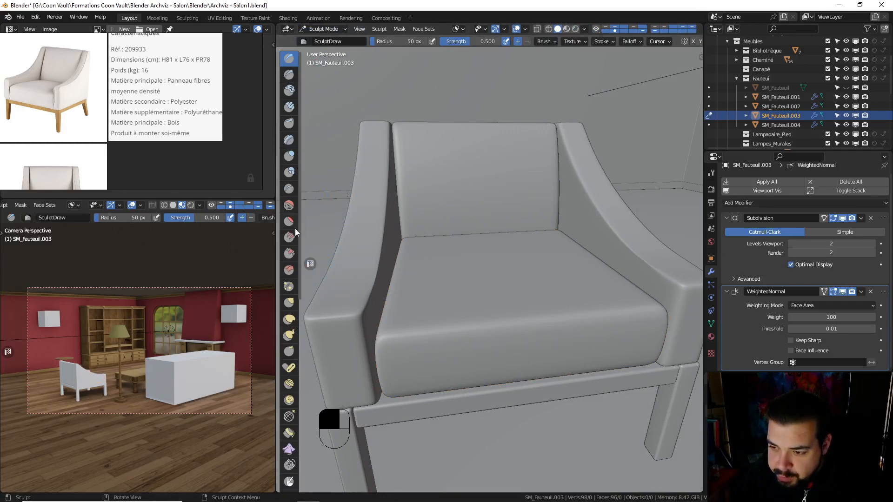
{"action": "left_click", "coordinate": [290, 156]}
{"action": "key", "text": "f"}
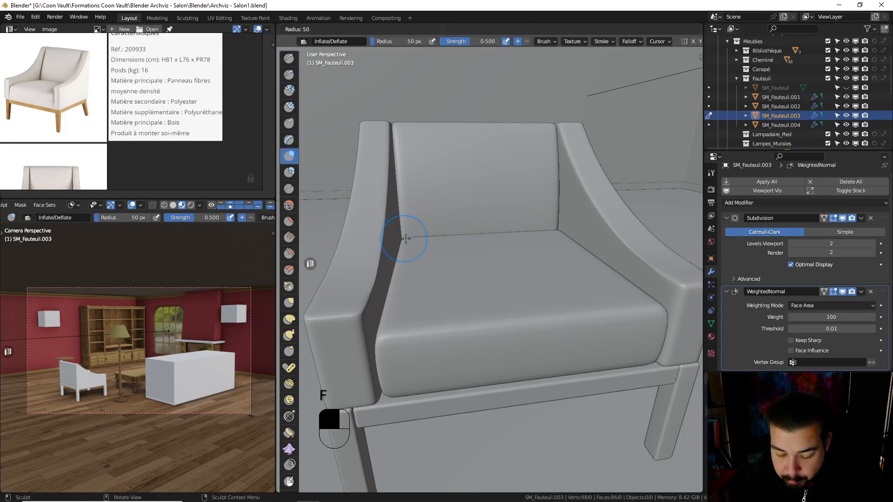
{"action": "left_click", "coordinate": [368, 221]}
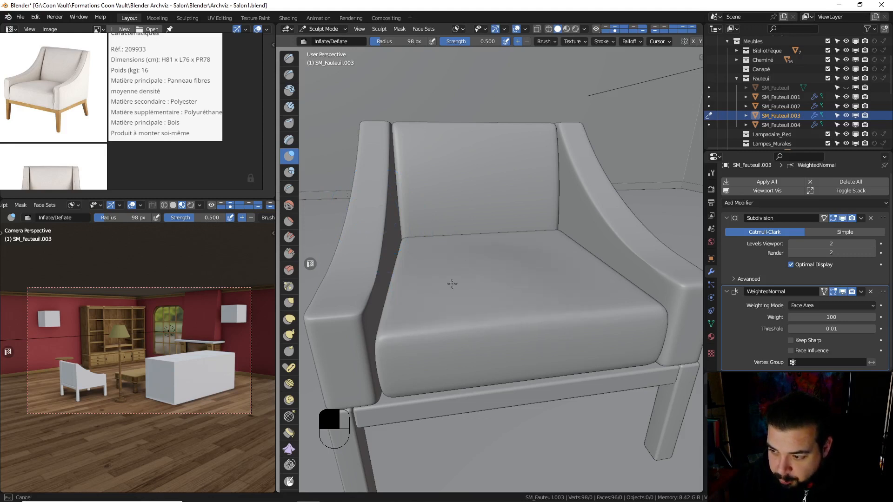
{"action": "left_click_drag", "start_coordinate": [402, 329], "coordinate": [485, 330]}
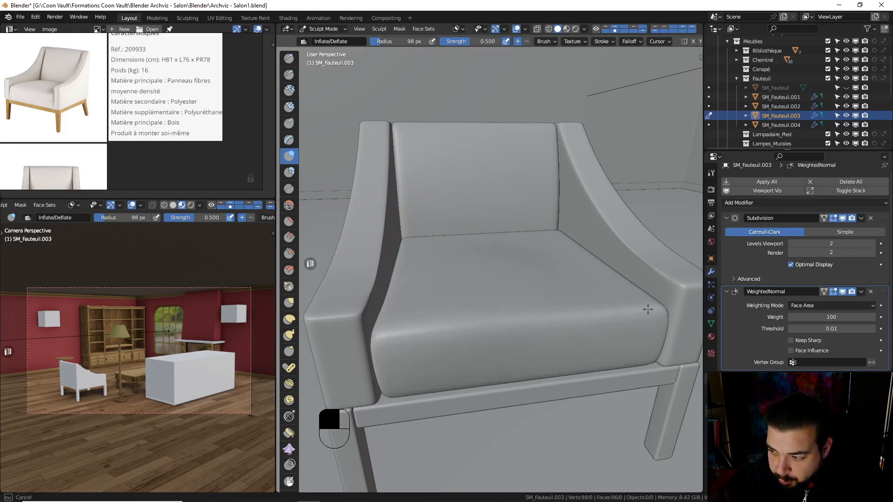
{"action": "middle_click_drag", "start_coordinate": [378, 335], "coordinate": [513, 263]}
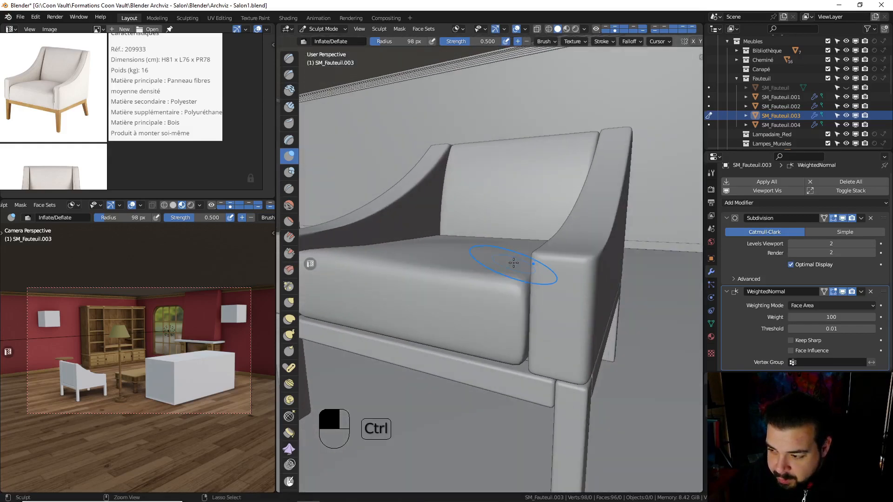
{"action": "left_click_drag", "start_coordinate": [513, 249], "coordinate": [513, 249], "text": "ctrl"}
{"action": "middle_click_drag", "start_coordinate": [514, 249], "coordinate": [516, 238]}
{"action": "key", "text": "ctrl+z"}
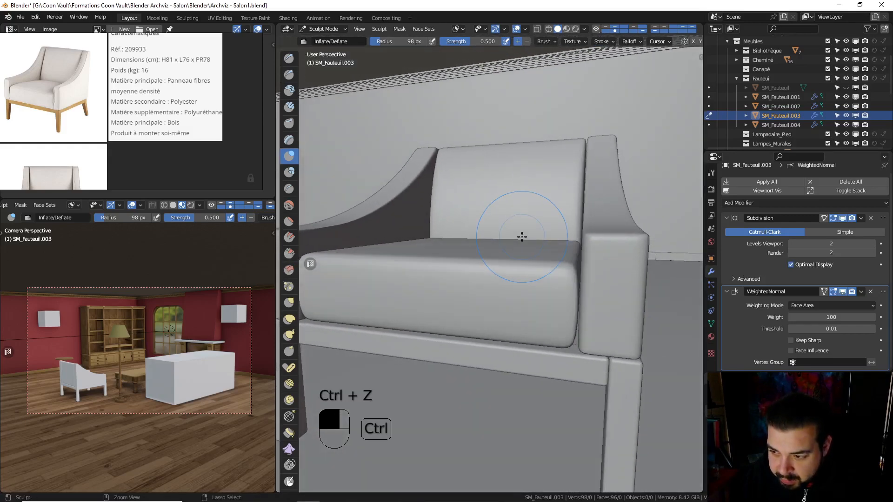
{"action": "key", "text": "ctrl+z"}
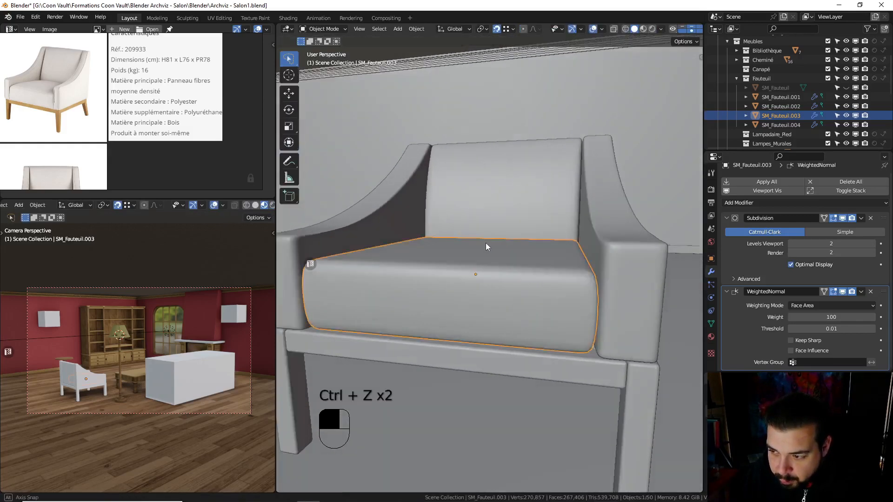
Re-enter Sculpt Mode, try reshaping the seat cushion's front corner with the Grab brush at a 114 px radius, and undo it
{"action": "left_click", "coordinate": [325, 29]}
{"action": "left_click", "coordinate": [327, 60]}
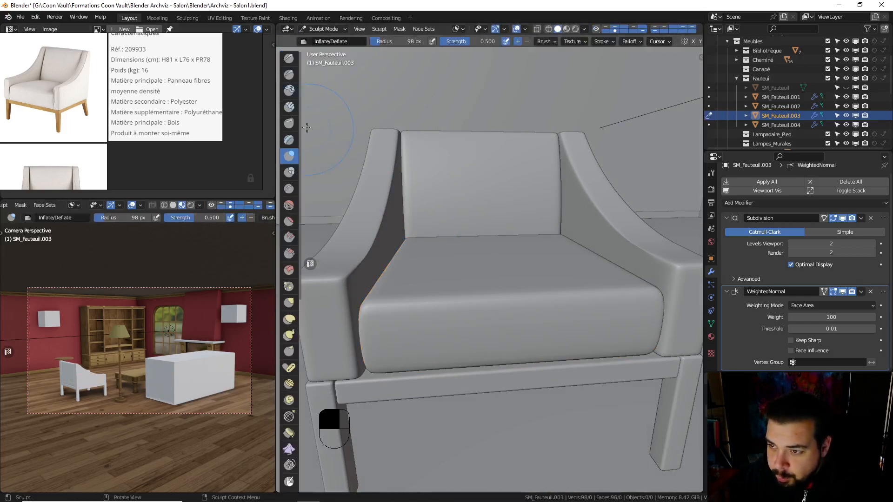
{"action": "left_click", "coordinate": [289, 302]}
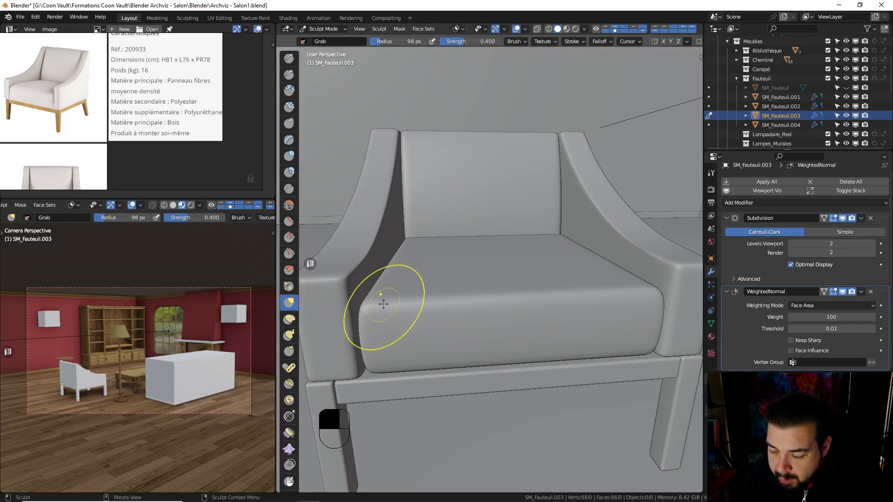
{"action": "key", "text": "f"}
{"action": "middle_click_drag", "start_coordinate": [378, 316], "coordinate": [385, 286]}
{"action": "mouse_move", "coordinate": [368, 263]}
{"action": "left_mouse_down"}
{"action": "mouse_move", "coordinate": [355, 265]}
{"action": "mouse_move", "coordinate": [364, 321]}
{"action": "mouse_move", "coordinate": [355, 318]}
{"action": "mouse_move", "coordinate": [359, 268]}
{"action": "left_mouse_up"}
{"action": "middle_click_drag", "start_coordinate": [358, 269], "coordinate": [389, 279]}
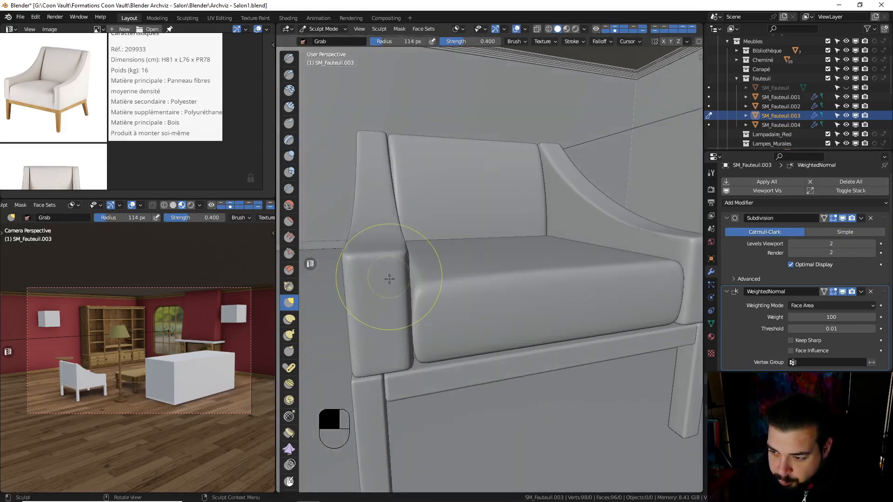
{"action": "key", "text": "ctrl+z"}
{"action": "key", "text": "ctrl+z"}
{"action": "key", "text": "ctrl+z"}
{"action": "key", "text": "ctrl+z"}
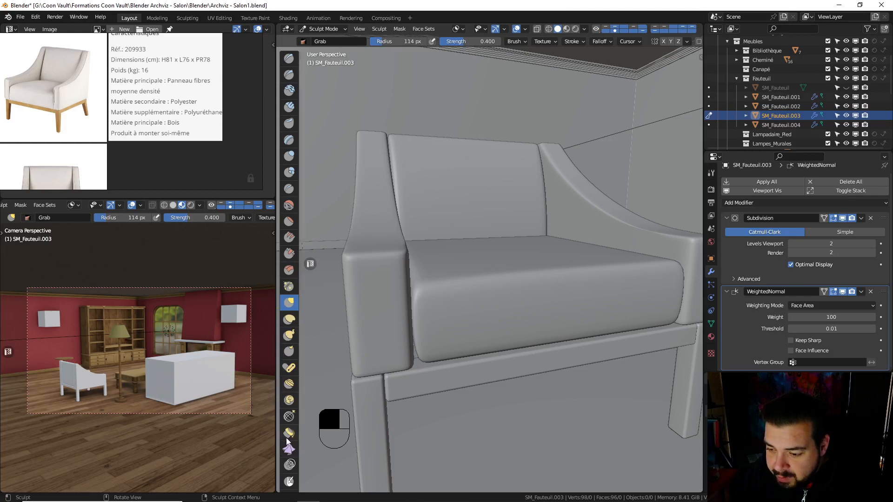
Try the Cloth brush with Drag deformation on the seat cushion's top and front, and undo the strokes
{"action": "left_click", "coordinate": [294, 448]}
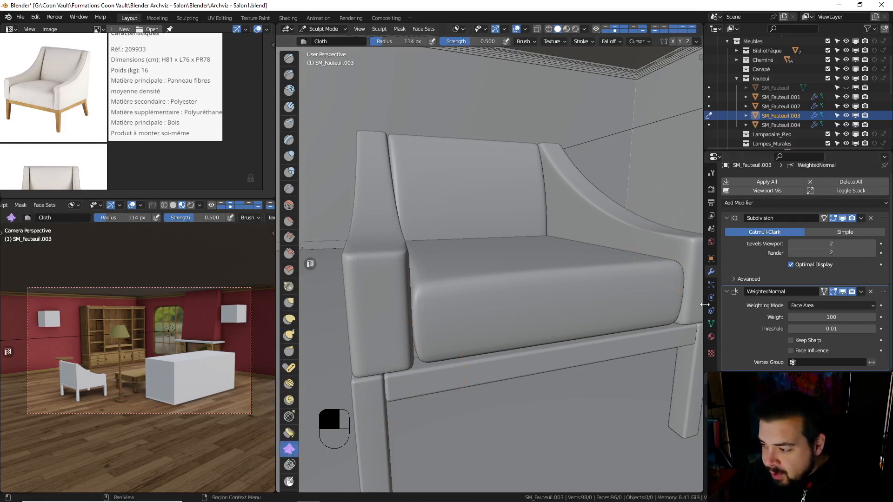
{"action": "left_click", "coordinate": [711, 173]}
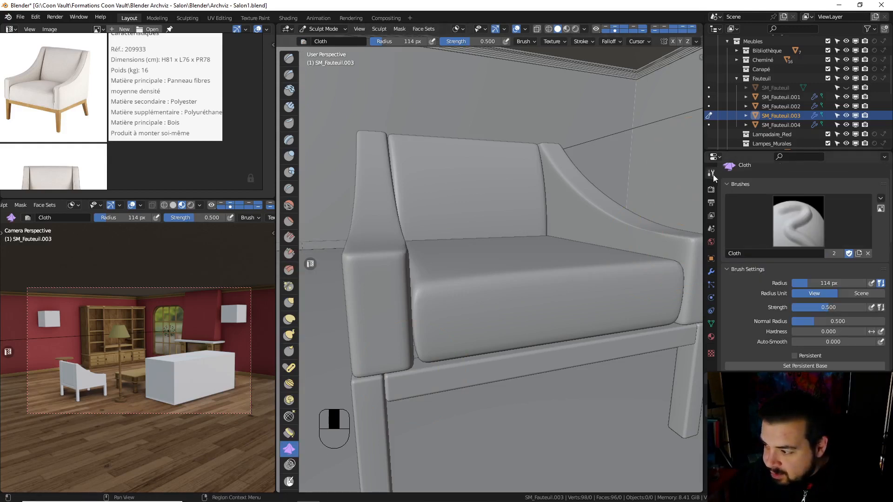
{"action": "scroll", "coordinate": [807, 260], "scroll_direction": "down", "scroll_amount": 4}
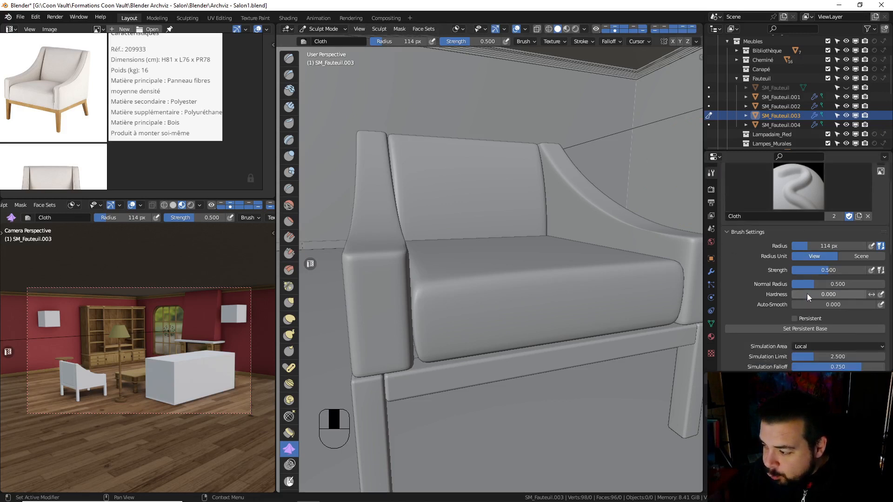
{"action": "scroll", "coordinate": [802, 309], "scroll_direction": "down", "scroll_amount": 2}
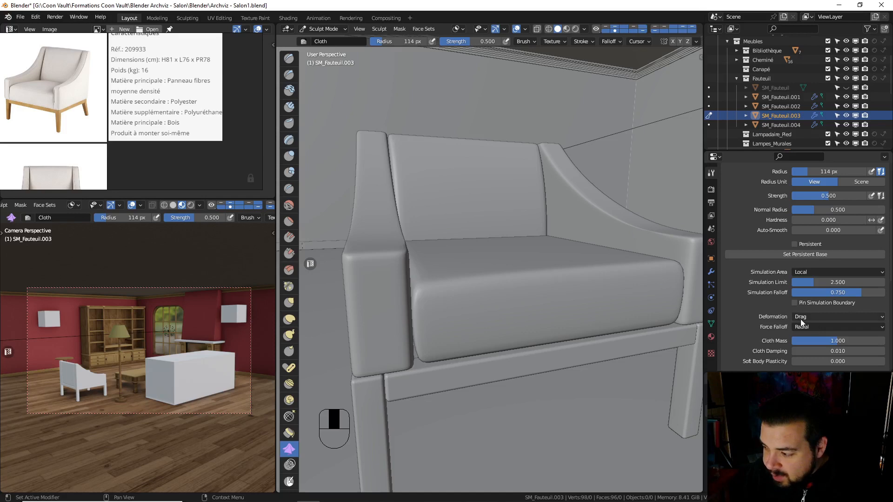
{"action": "middle_click_drag", "start_coordinate": [578, 250], "coordinate": [535, 285]}
{"action": "left_click_drag", "start_coordinate": [535, 285], "coordinate": [529, 285]}
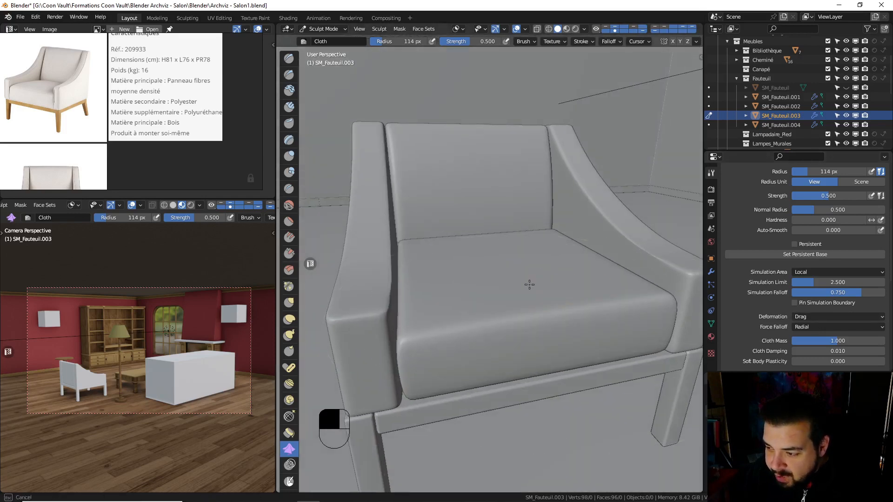
{"action": "mouse_move", "coordinate": [481, 301]}
{"action": "left_mouse_down"}
{"action": "mouse_move", "coordinate": [575, 310]}
{"action": "mouse_move", "coordinate": [522, 341]}
{"action": "mouse_move", "coordinate": [515, 323]}
{"action": "mouse_move", "coordinate": [487, 315]}
{"action": "mouse_move", "coordinate": [410, 341]}
{"action": "mouse_move", "coordinate": [503, 327]}
{"action": "left_mouse_up"}
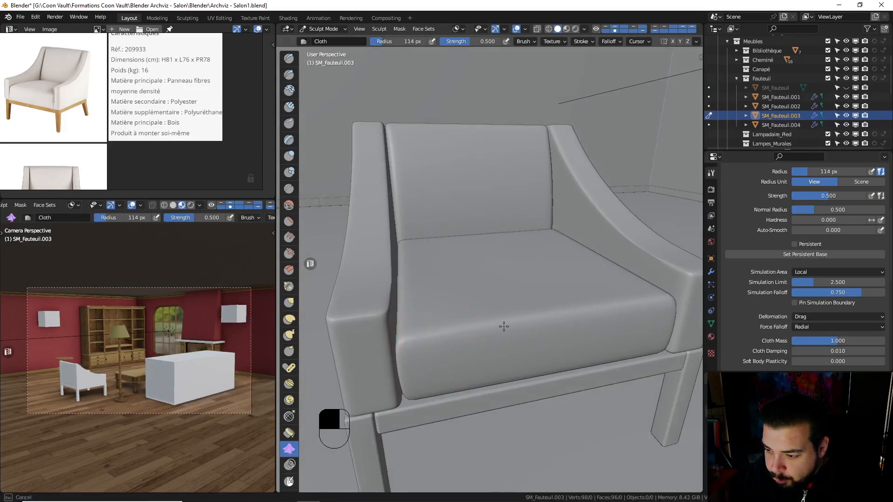
{"action": "mouse_move", "coordinate": [437, 251]}
{"action": "left_mouse_down"}
{"action": "mouse_move", "coordinate": [454, 369]}
{"action": "mouse_move", "coordinate": [470, 277]}
{"action": "mouse_move", "coordinate": [541, 247]}
{"action": "left_mouse_up"}
{"action": "key", "text": "ctrl+z"}
{"action": "key", "text": "ctrl+z"}
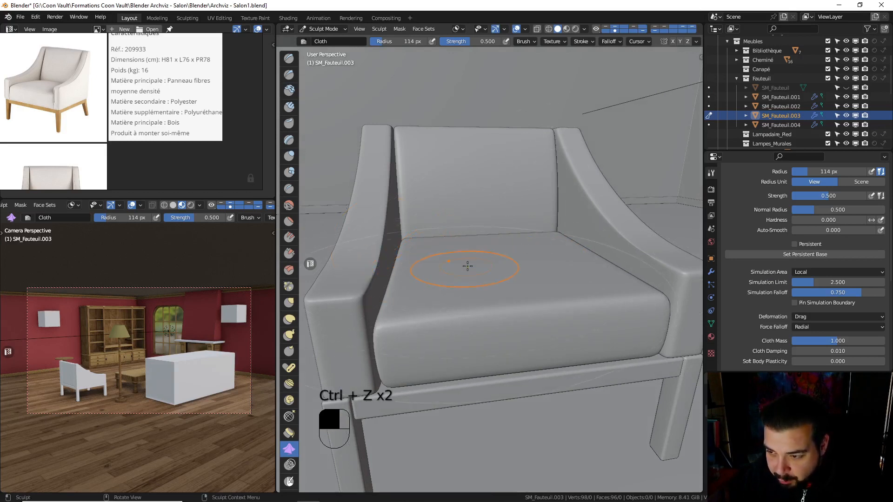
Reduce the Cloth brush radius to 72 px, try it on the cushion's front corner, and undo the result
{"action": "key", "text": "f"}
{"action": "left_click", "coordinate": [449, 265]}
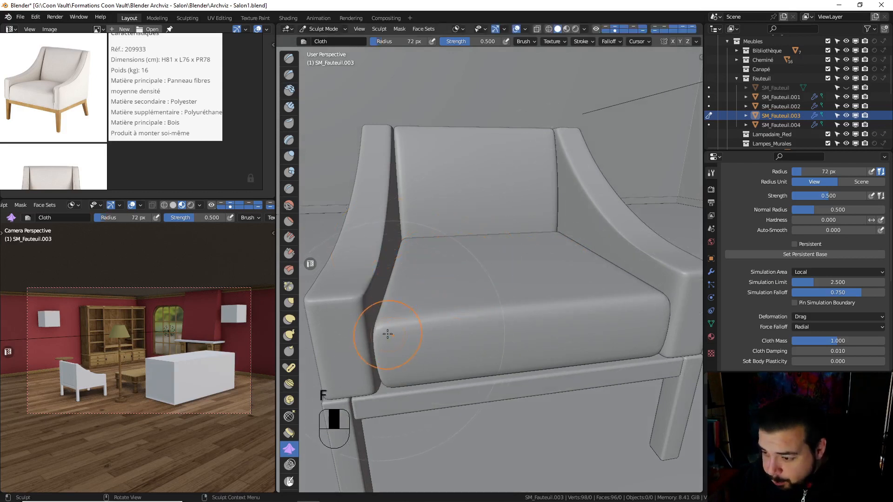
{"action": "mouse_move", "coordinate": [395, 329]}
{"action": "left_mouse_down"}
{"action": "mouse_move", "coordinate": [393, 347]}
{"action": "mouse_move", "coordinate": [415, 322]}
{"action": "left_mouse_up"}
{"action": "key", "text": "ctrl+z"}
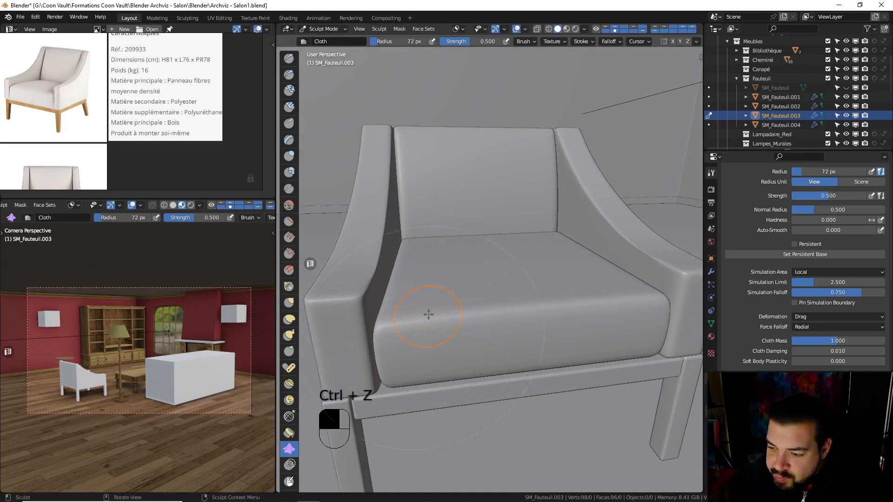
{"action": "key", "text": "ctrl+z"}
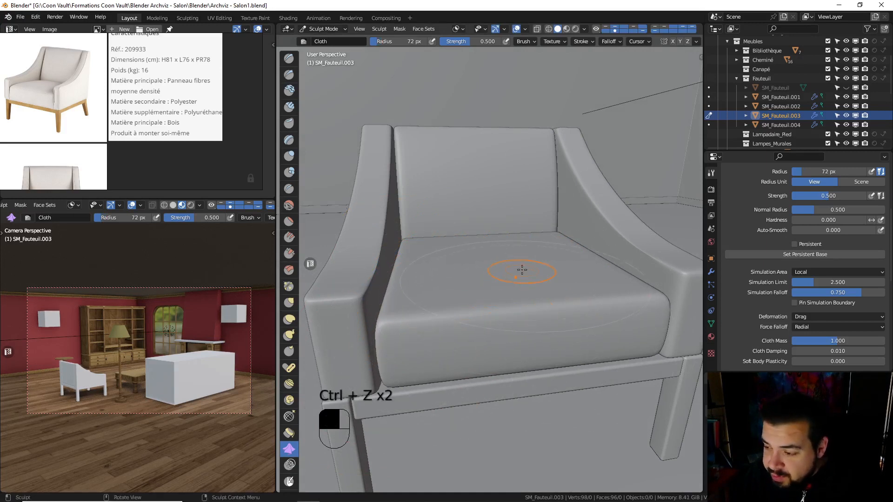
Try the Cloth brush with Push deformation on the seat cushion, and undo the strokes
{"action": "left_click", "coordinate": [828, 319]}
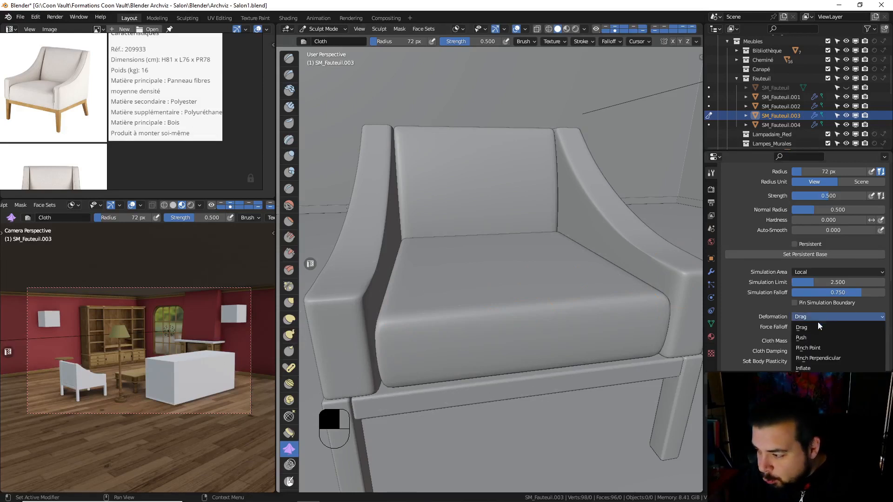
{"action": "left_click", "coordinate": [810, 336]}
{"action": "left_click_drag", "start_coordinate": [512, 333], "coordinate": [506, 304]}
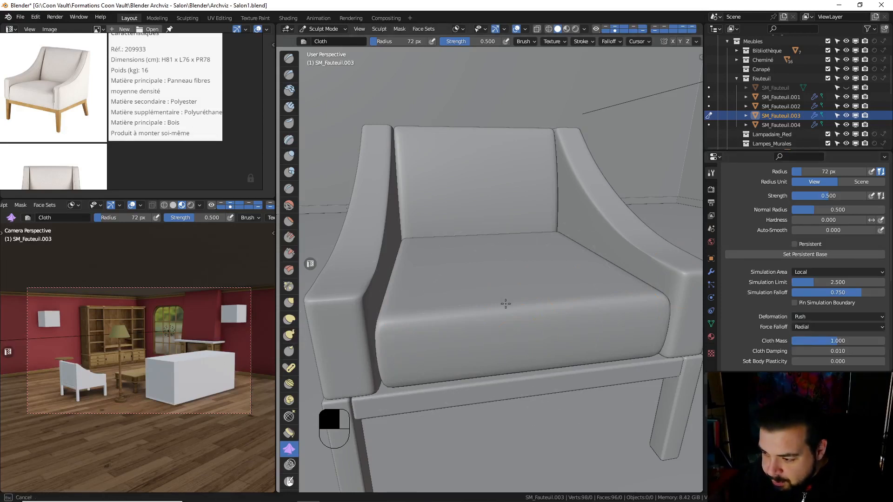
{"action": "mouse_move", "coordinate": [451, 331]}
{"action": "left_mouse_down"}
{"action": "mouse_move", "coordinate": [389, 319]}
{"action": "mouse_move", "coordinate": [393, 339]}
{"action": "left_mouse_up"}
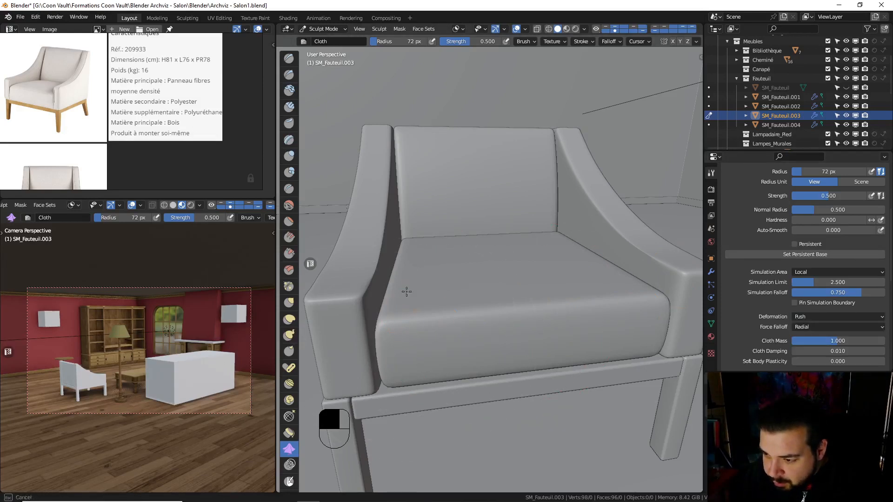
{"action": "left_click_drag", "start_coordinate": [423, 294], "coordinate": [382, 260]}
{"action": "key", "text": "ctrl+z"}
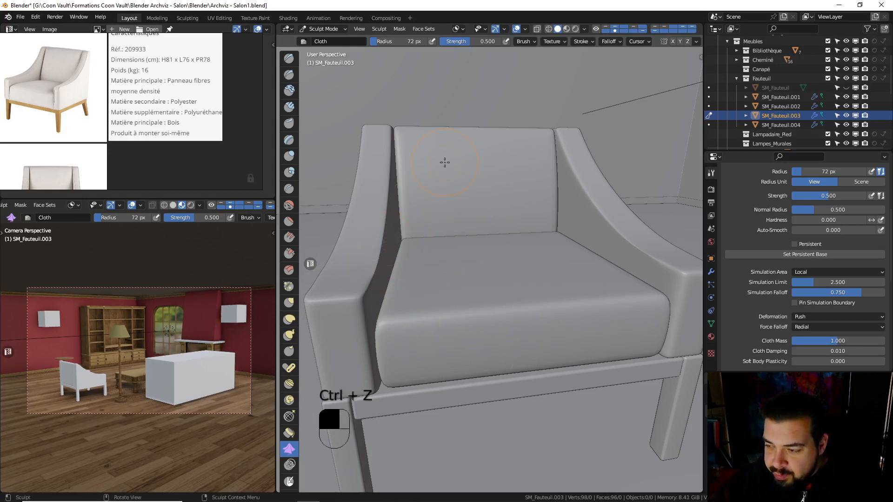
{"action": "left_click_drag", "start_coordinate": [445, 162], "coordinate": [395, 237]}
{"action": "left_click_drag", "start_coordinate": [370, 211], "coordinate": [376, 223]}
{"action": "key", "text": "ctrl+z"}
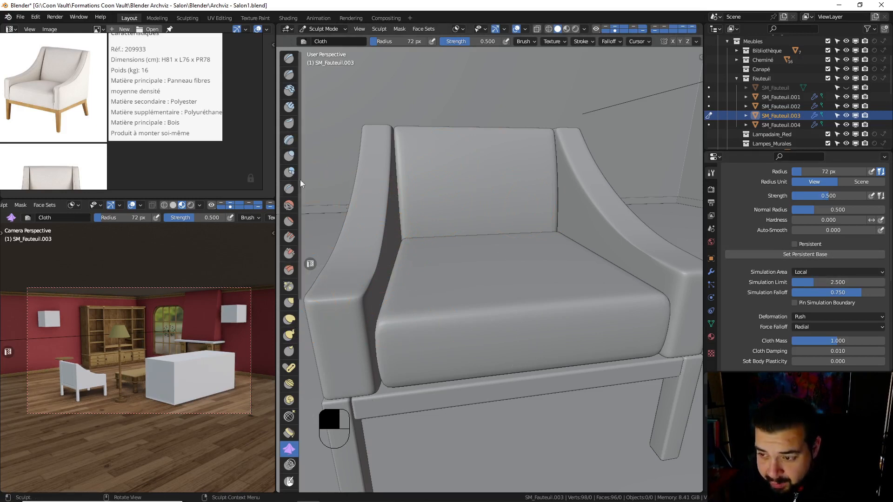
Leave Sculpt Mode and open the seat cushion in Edit Mode
{"action": "left_click", "coordinate": [333, 28]}
{"action": "left_click", "coordinate": [325, 39]}
{"action": "middle_click_drag", "start_coordinate": [495, 247], "coordinate": [502, 260]}
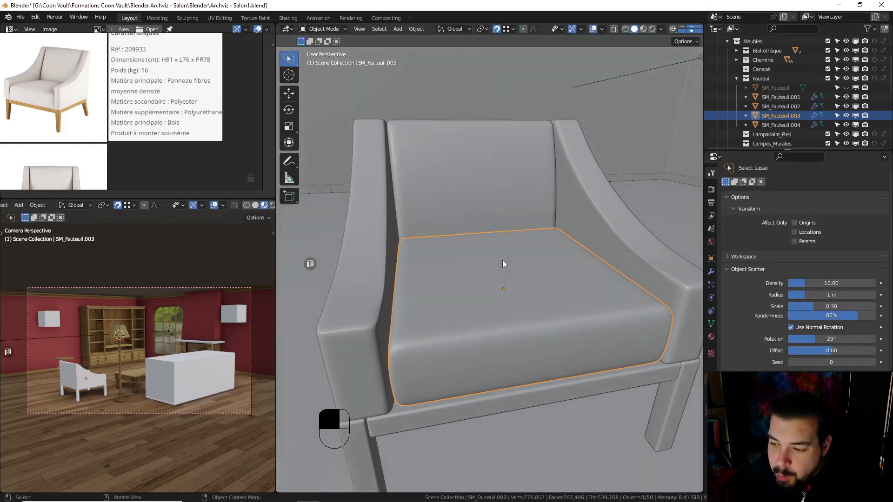
{"action": "key", "text": "Tab"}
{"action": "key", "text": "Tab"}
{"action": "key", "text": "Tab"}
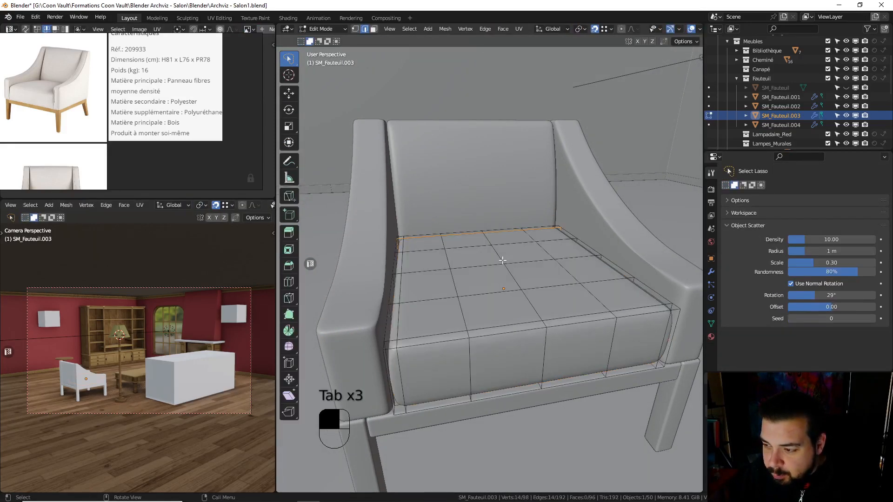
Clear the existing selection, select the seat cushion's sharp edges at 30° sharpness and mark them as seams
{"action": "left_click", "coordinate": [407, 31]}
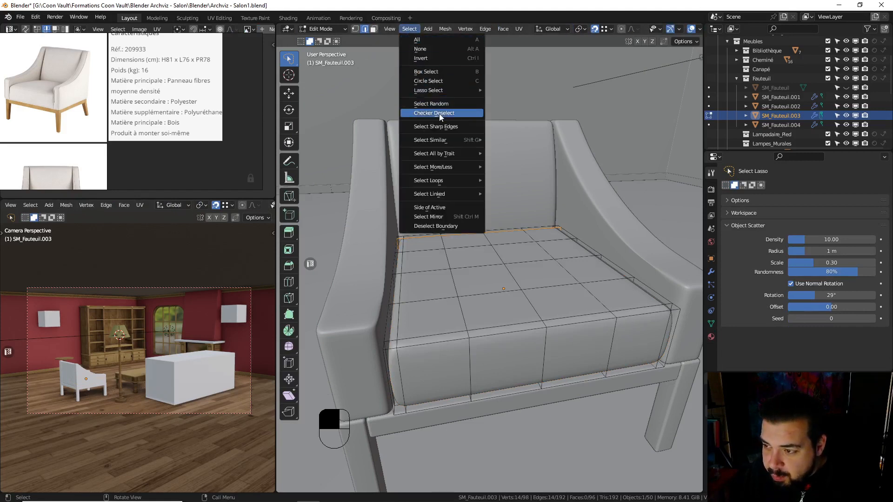
{"action": "left_click", "coordinate": [450, 128]}
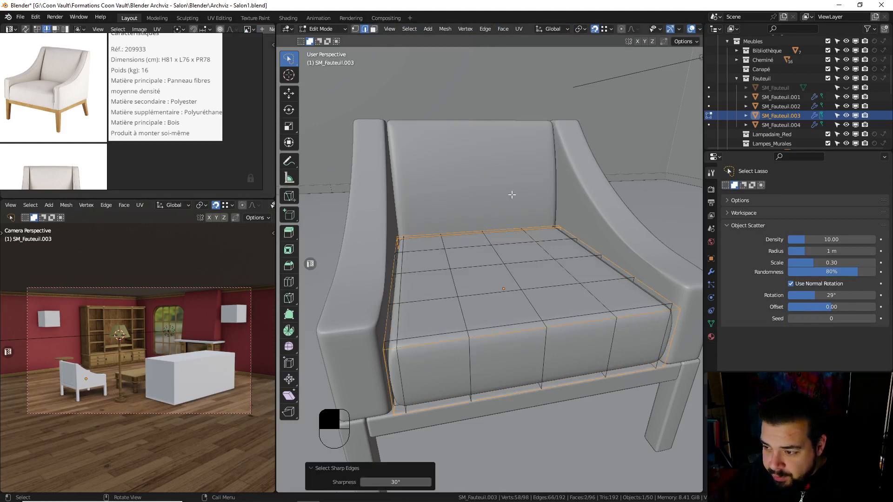
{"action": "key", "text": "a"}
{"action": "left_click", "coordinate": [504, 153]}
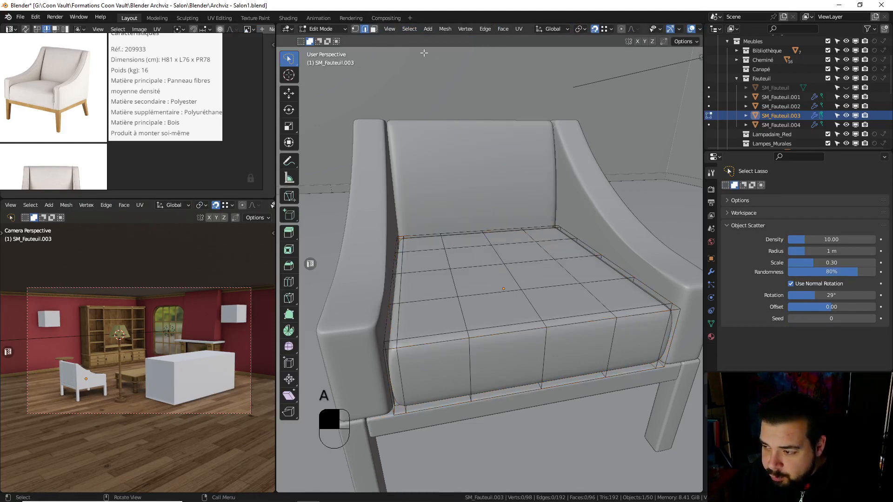
{"action": "left_click", "coordinate": [408, 29]}
{"action": "left_click", "coordinate": [436, 129]}
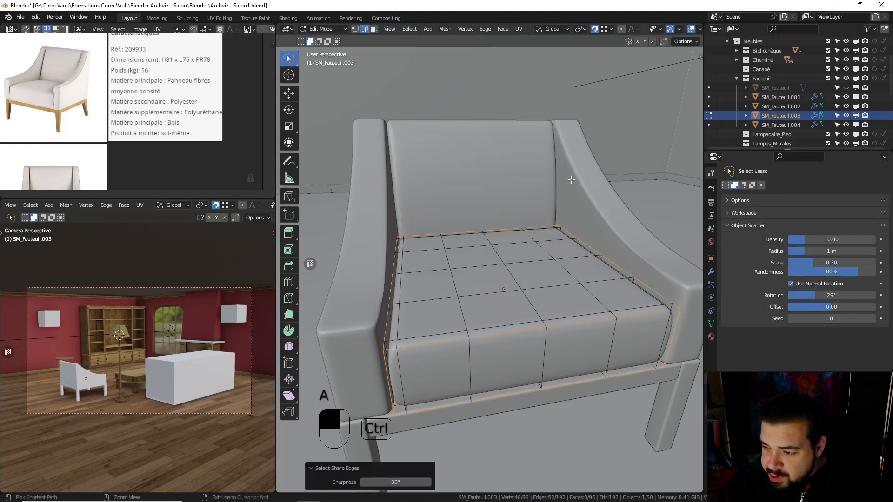
{"action": "key", "text": "ctrl+e"}
{"action": "left_click", "coordinate": [533, 201]}
Unwrap all of the seat cushion's faces with the Angle Based method and a 0.001 margin, and leave Edit Mode
{"action": "key", "text": "a"}
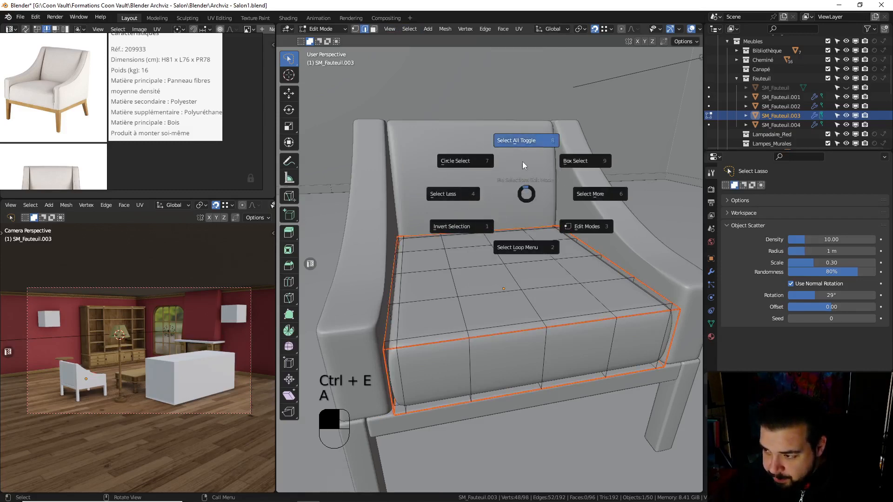
{"action": "key", "text": "a"}
{"action": "key", "text": "u"}
{"action": "left_click", "coordinate": [520, 110]}
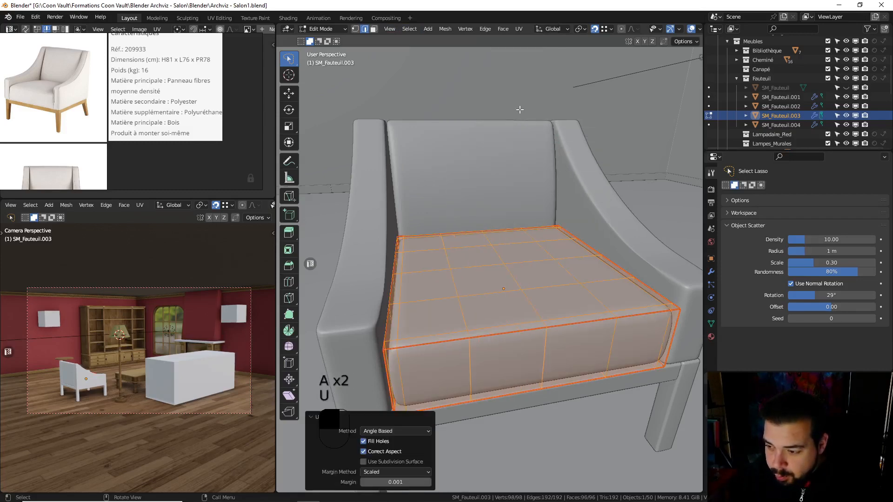
{"action": "key", "text": "Tab"}
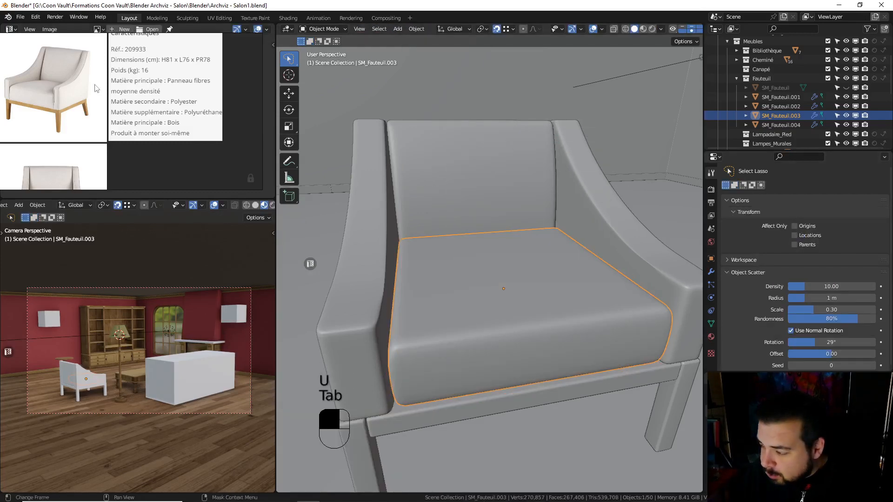
Add a Displace modifier to the seat cushion and place it between the Subdivision and WeightedNormal modifiers
{"action": "left_click", "coordinate": [711, 272]}
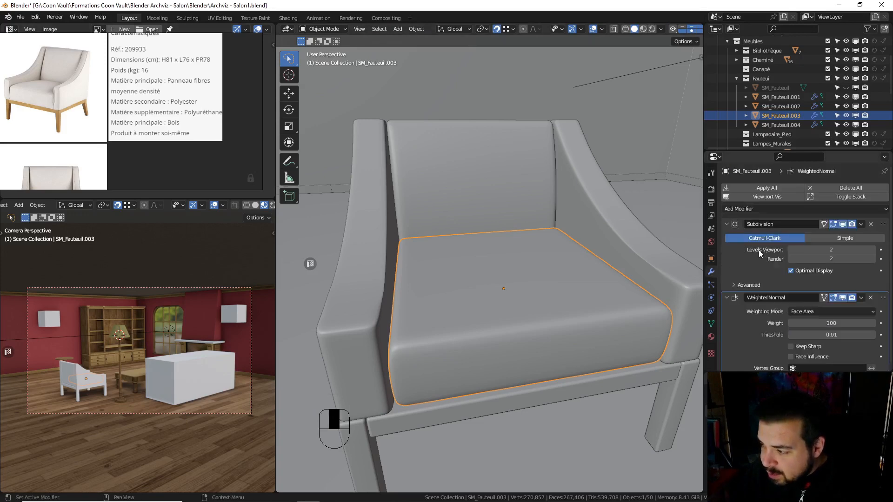
{"action": "left_click", "coordinate": [763, 209]}
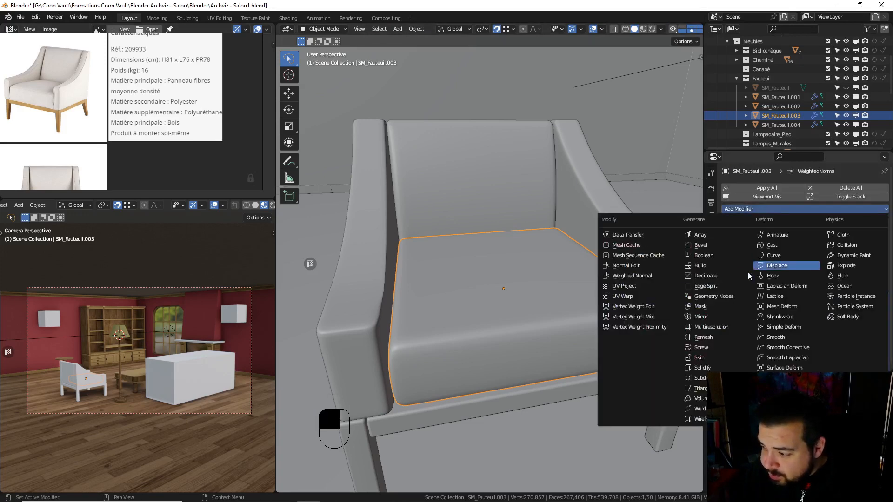
{"action": "left_click", "coordinate": [793, 266]}
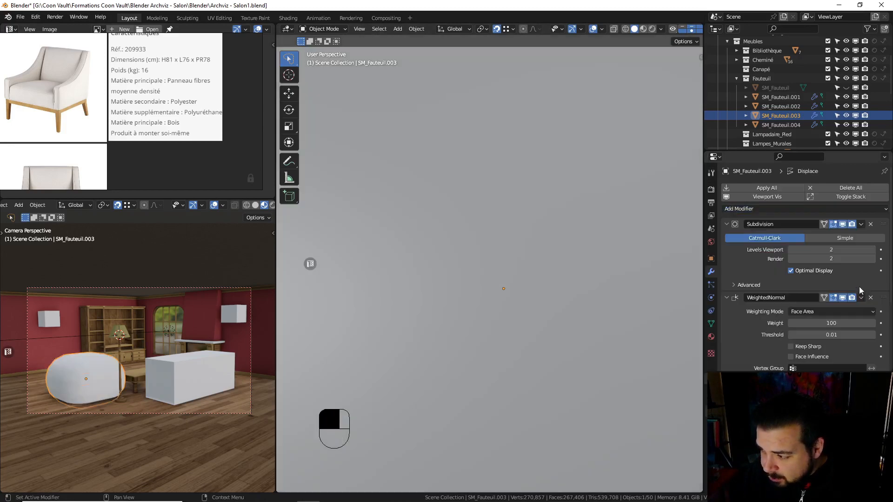
{"action": "scroll", "coordinate": [874, 293], "scroll_direction": "down", "scroll_amount": 4}
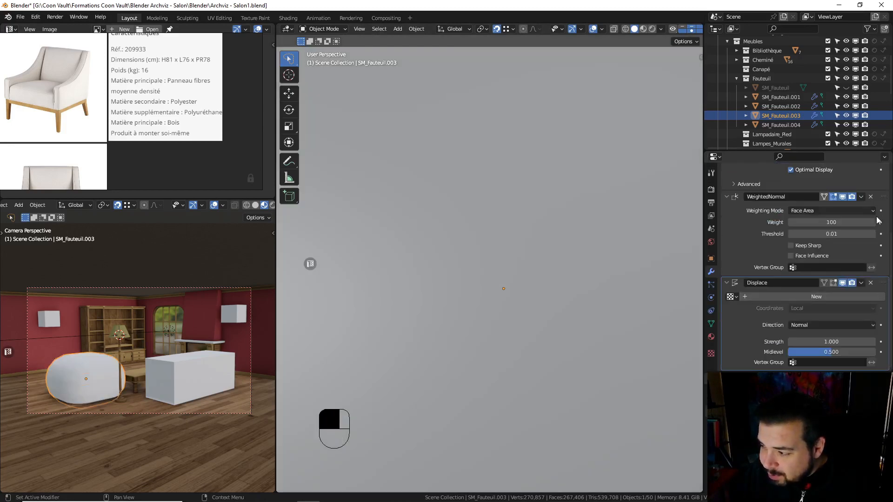
{"action": "left_click_drag", "start_coordinate": [883, 283], "coordinate": [876, 197]}
{"action": "scroll", "coordinate": [836, 252], "scroll_direction": "up", "scroll_amount": 3}
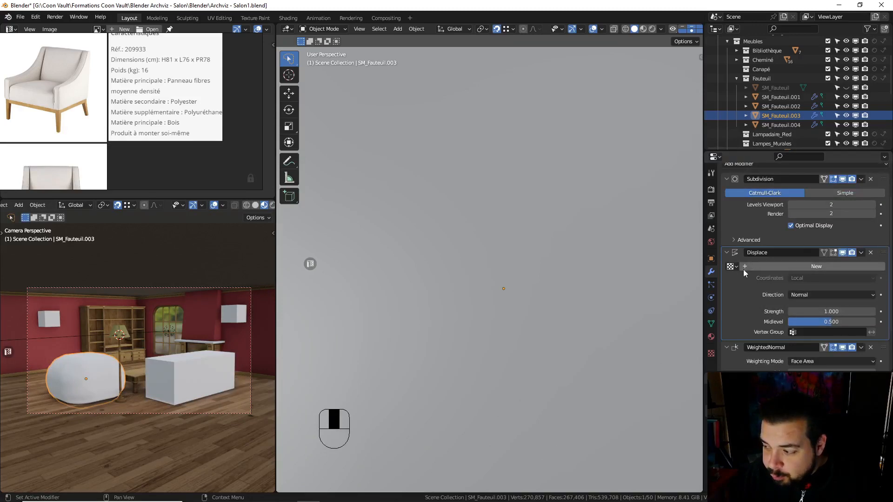
Create a displacement texture named T_DisplacementTissu for the seat cushion's Displace modifier and set its coordinates to UV
{"action": "scroll", "coordinate": [581, 253], "scroll_direction": "down", "scroll_amount": 1}
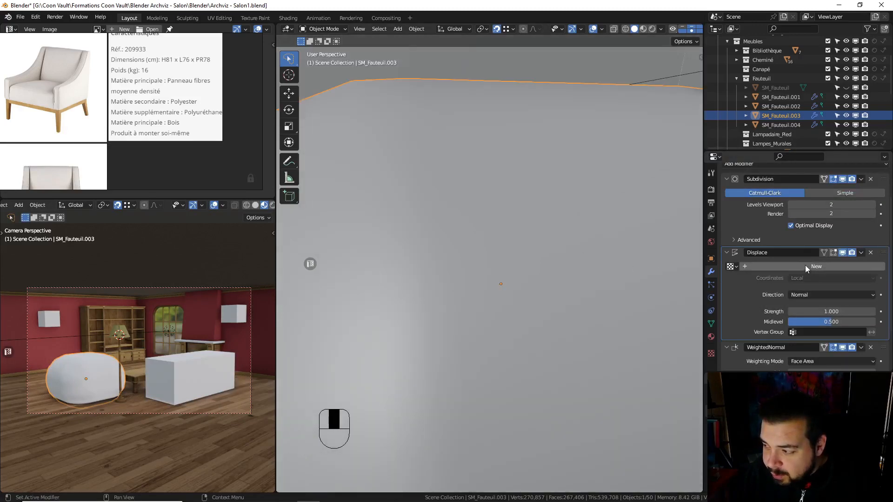
{"action": "left_click", "coordinate": [805, 266]}
{"action": "double_click", "coordinate": [790, 266]}
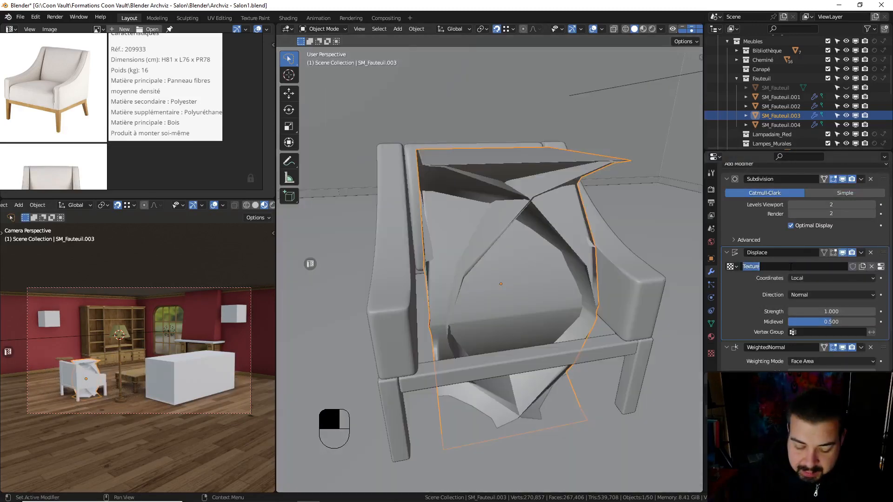
{"action": "type", "text": "Tiss"}
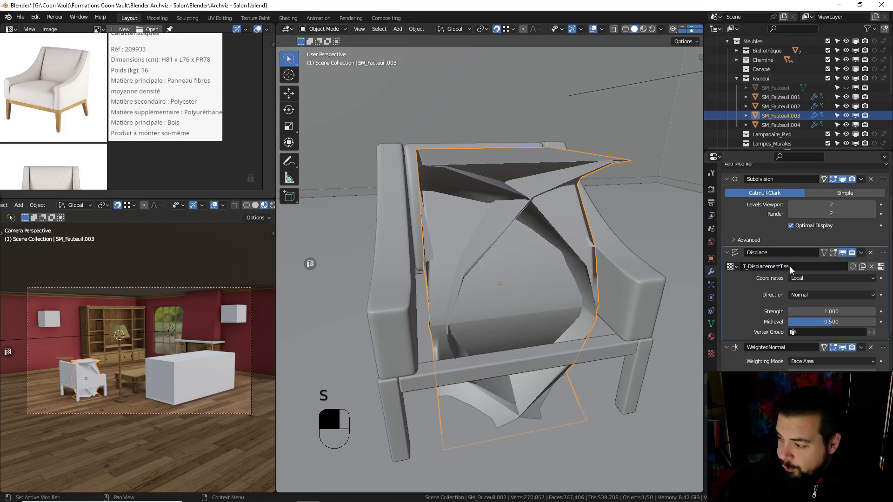
{"action": "left_click", "coordinate": [804, 277]}
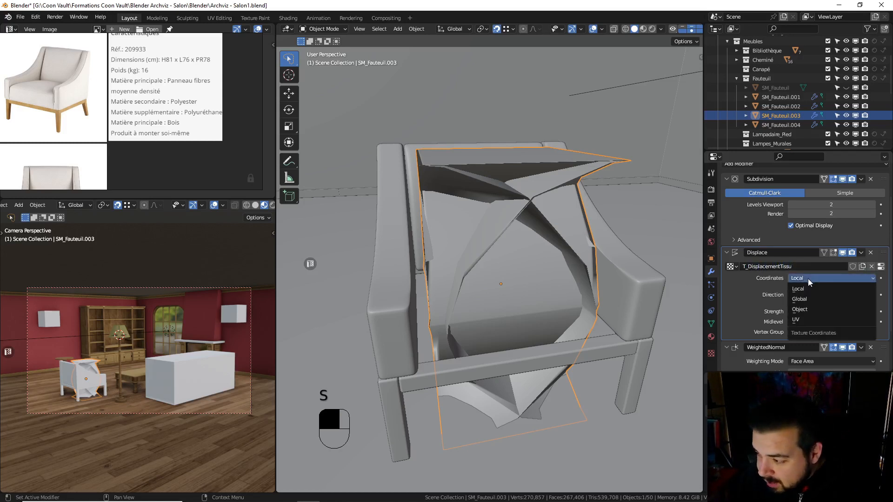
{"action": "left_click", "coordinate": [801, 318]}
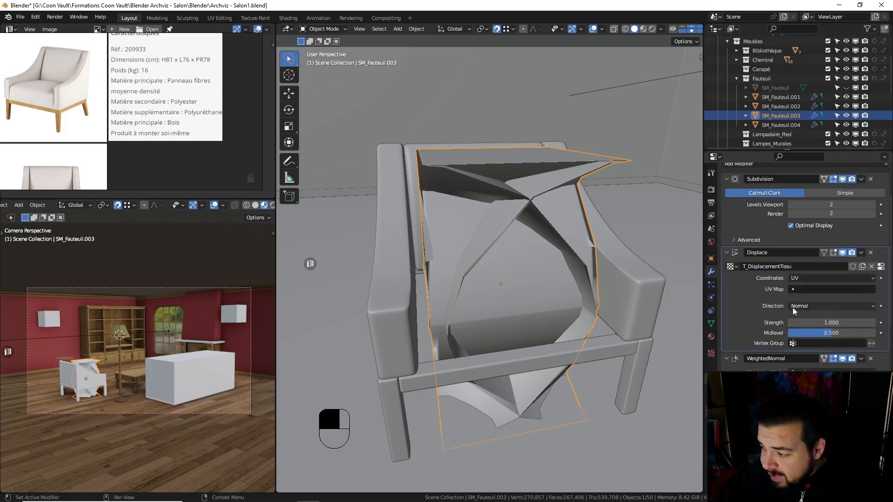
Set the displacement texture's type to Clouds with a depth of 24 and a size of 1.50
{"action": "left_click", "coordinate": [711, 353]}
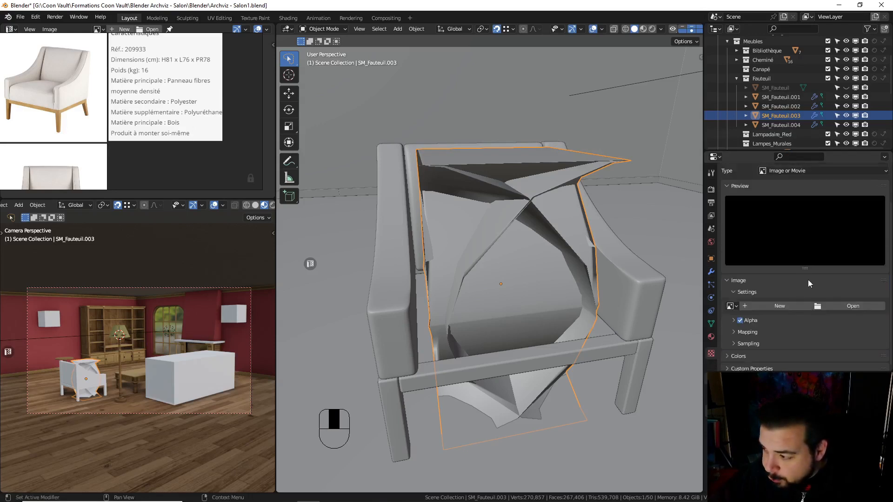
{"action": "left_click", "coordinate": [798, 175]}
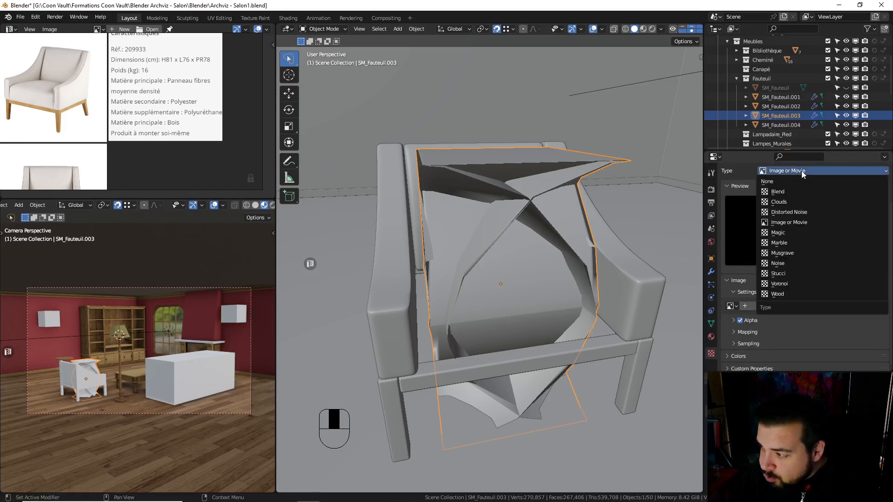
{"action": "left_click", "coordinate": [788, 202]}
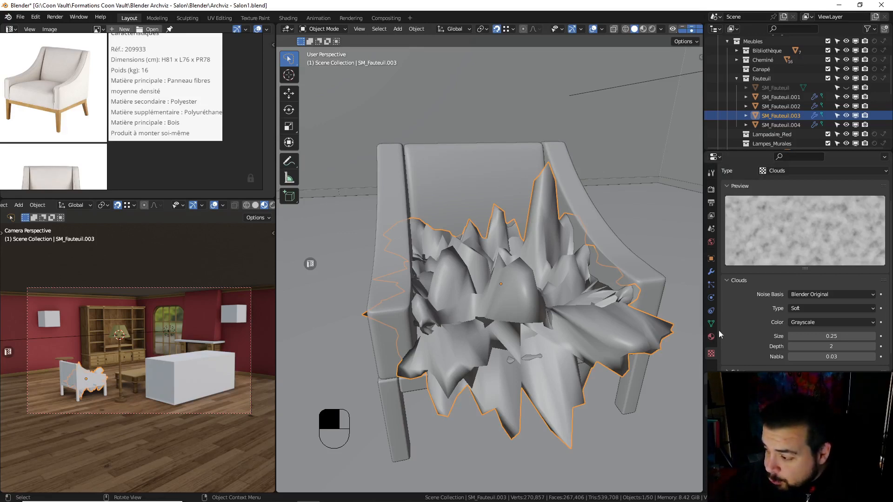
{"action": "left_click_drag", "start_coordinate": [811, 348], "coordinate": [874, 346]}
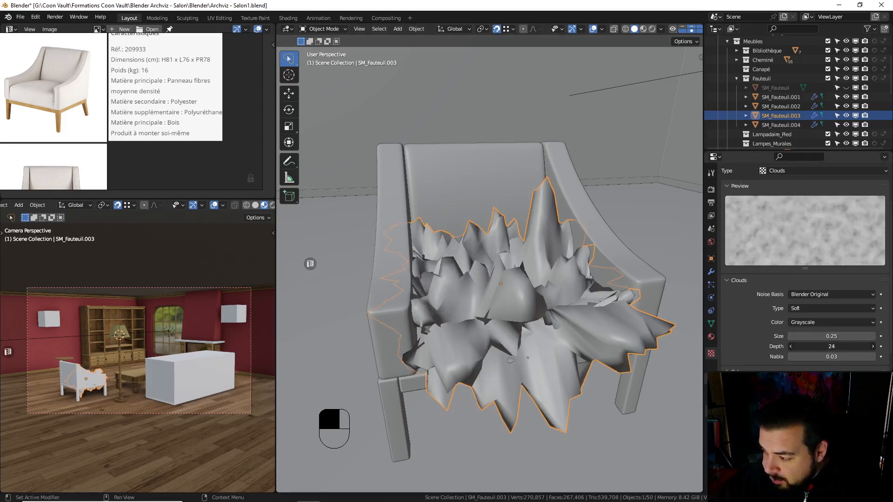
{"action": "left_click_drag", "start_coordinate": [820, 336], "coordinate": [841, 335]}
{"action": "left_click", "coordinate": [840, 335]}
{"action": "type", "text": "1"}
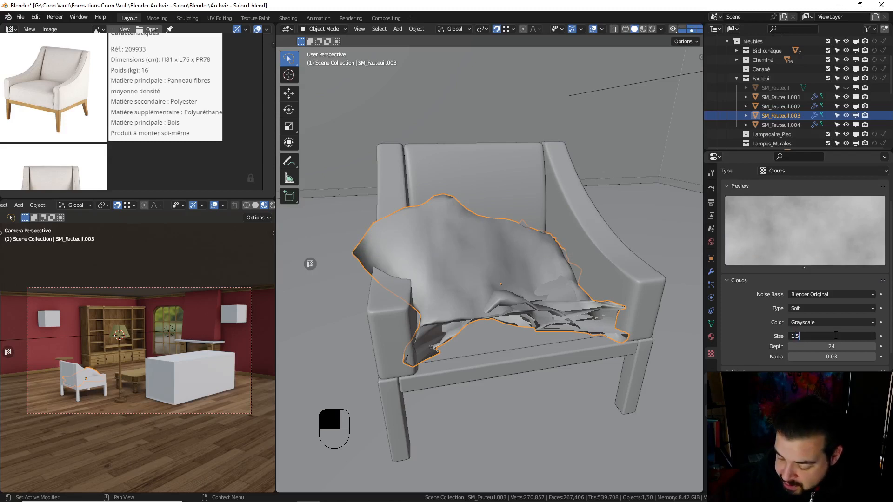
{"action": "type", "text": ".5"}
{"action": "key", "text": "Return"}
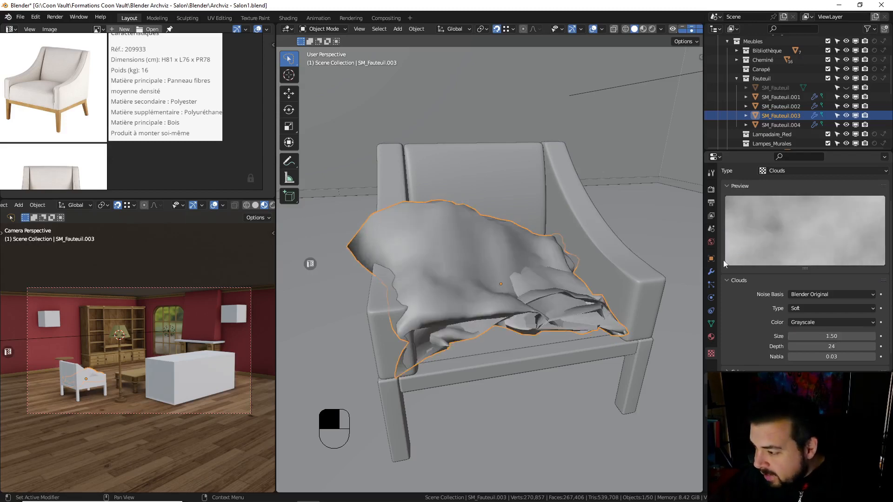
Set the Displace strength on the seat cushion to -0.100 and check the cushion's shape from the other side
{"action": "left_click", "coordinate": [712, 271]}
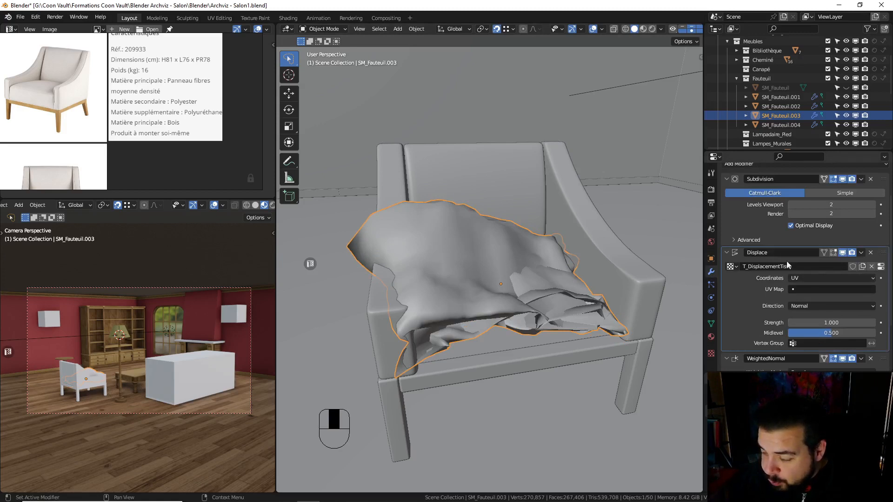
{"action": "scroll", "coordinate": [819, 273], "scroll_direction": "down", "scroll_amount": 2}
{"action": "left_click", "coordinate": [831, 285]}
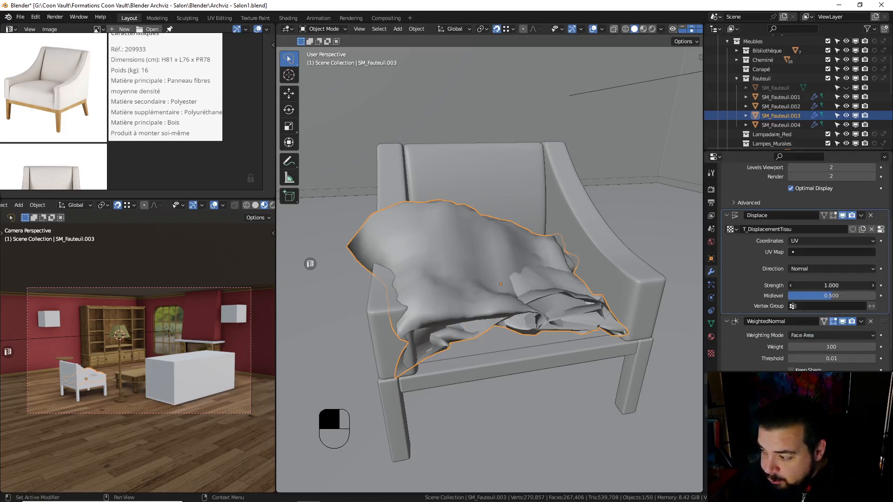
{"action": "left_click_drag", "start_coordinate": [831, 285], "coordinate": [786, 285]}
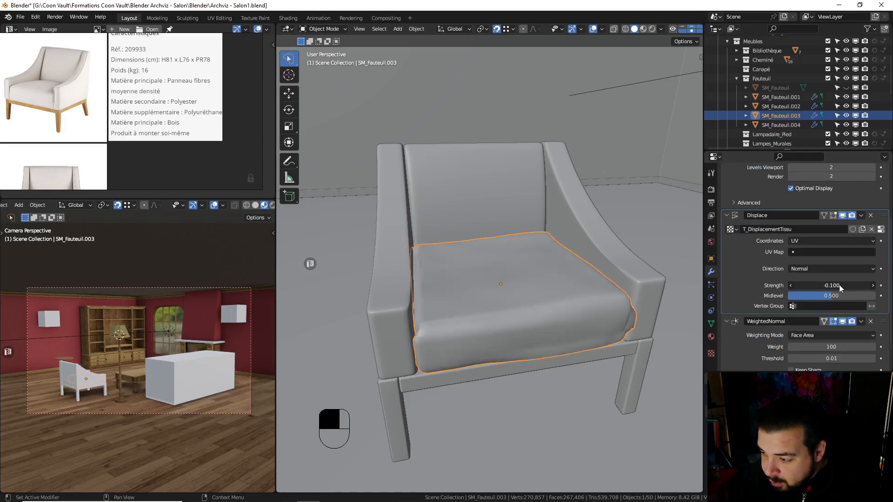
{"action": "middle_click_drag", "start_coordinate": [591, 299], "coordinate": [576, 277]}
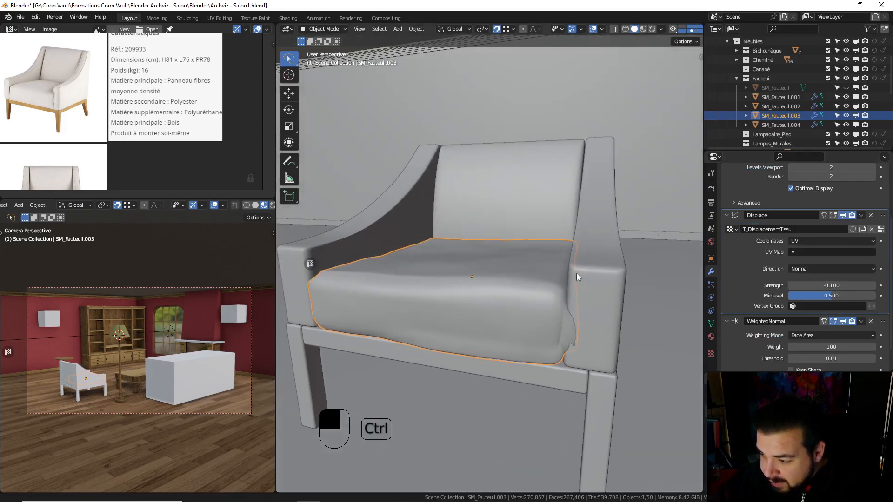
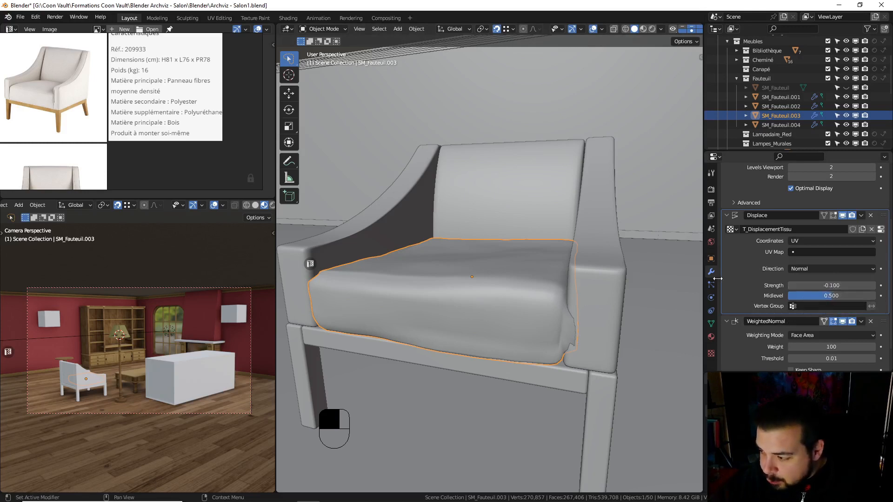
Adjust the Clouds texture's size to 0.95 and try a depth of 11 before restoring it to 24
{"action": "left_click", "coordinate": [715, 350]}
{"action": "mouse_move", "coordinate": [850, 318]}
{"action": "left_mouse_down"}
{"action": "mouse_move", "coordinate": [842, 317]}
{"action": "mouse_move", "coordinate": [849, 317]}
{"action": "left_mouse_up"}
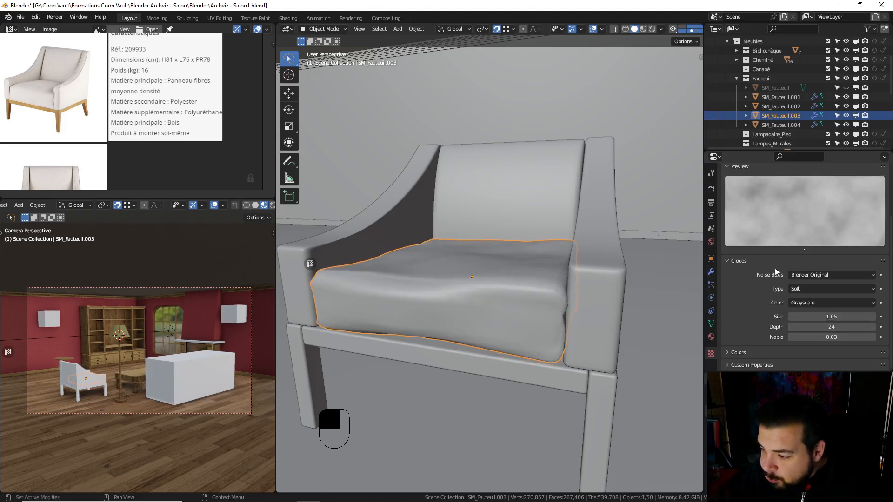
{"action": "left_click_drag", "start_coordinate": [842, 319], "coordinate": [836, 319]}
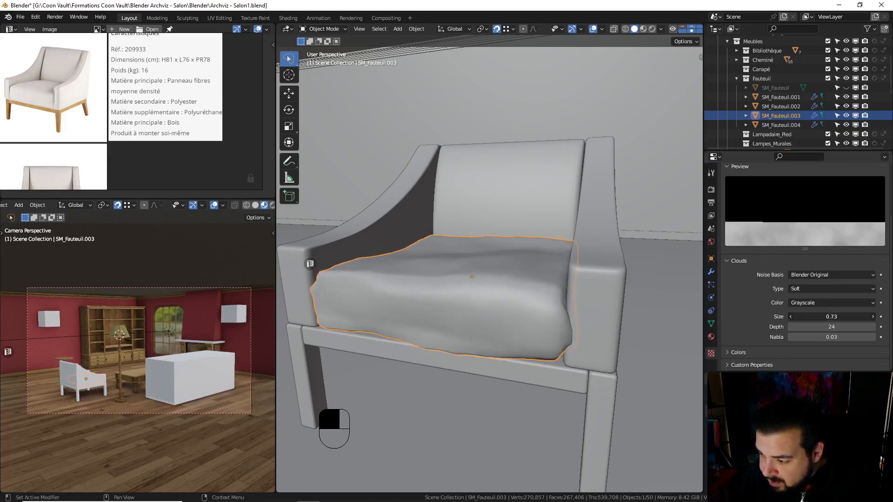
{"action": "mouse_move", "coordinate": [831, 317]}
{"action": "left_mouse_down"}
{"action": "mouse_move", "coordinate": [800, 317]}
{"action": "mouse_move", "coordinate": [872, 316]}
{"action": "mouse_move", "coordinate": [824, 317]}
{"action": "left_mouse_up"}
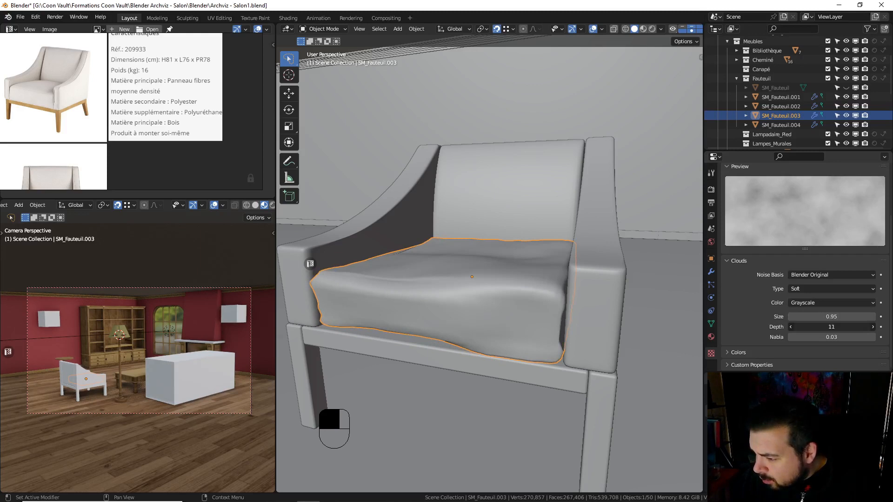
{"action": "left_click_drag", "start_coordinate": [831, 327], "coordinate": [835, 326]}
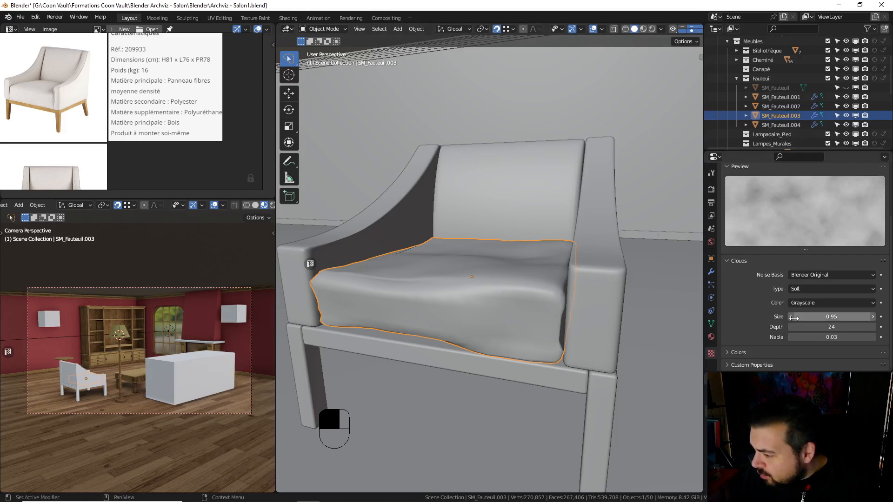
Try the Hard noise type on the Clouds texture with a size of 2.00
{"action": "left_click", "coordinate": [810, 289]}
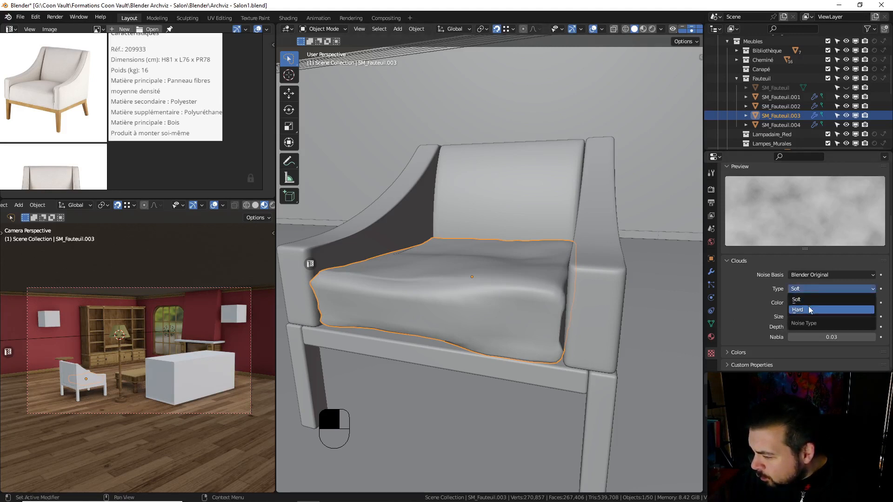
{"action": "left_click", "coordinate": [810, 310]}
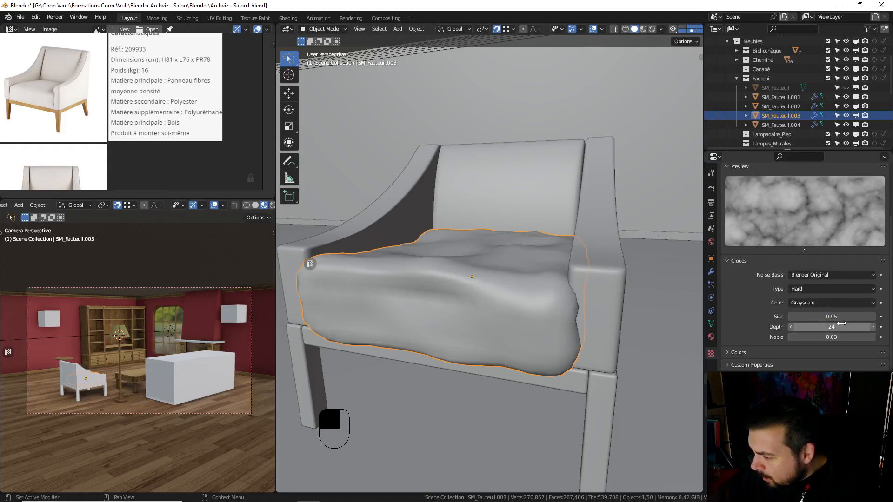
{"action": "left_click_drag", "start_coordinate": [841, 323], "coordinate": [866, 319]}
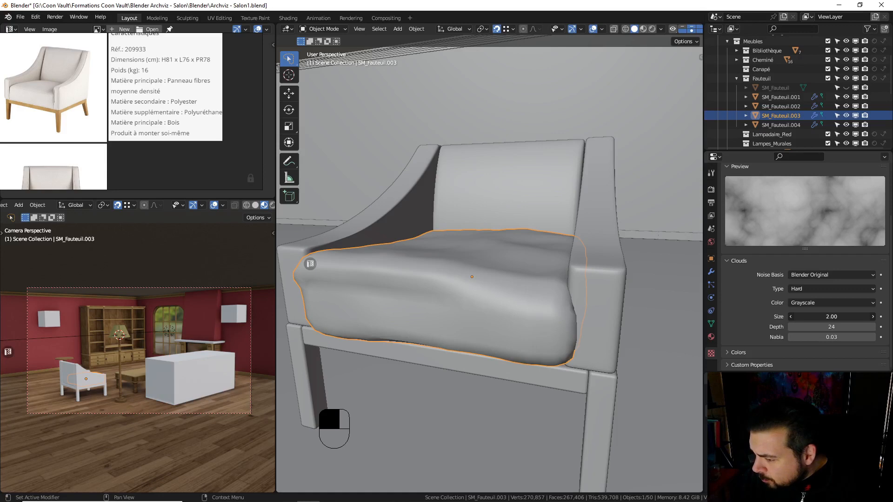
{"action": "mouse_move", "coordinate": [866, 319]}
{"action": "left_mouse_down"}
{"action": "mouse_move", "coordinate": [802, 319]}
{"action": "mouse_move", "coordinate": [868, 319]}
{"action": "left_mouse_up"}
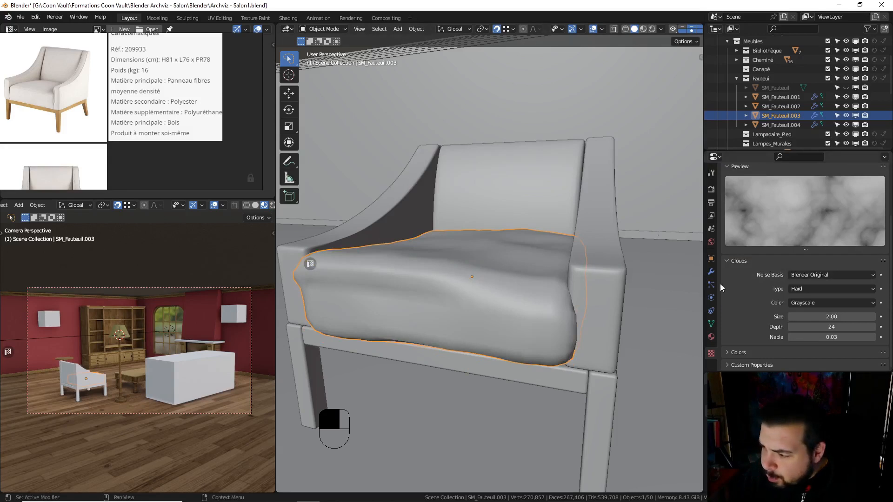
Remove the Displace modifier from the seat cushion
{"action": "left_click", "coordinate": [711, 272]}
{"action": "scroll", "coordinate": [832, 251], "scroll_direction": "up", "scroll_amount": 1}
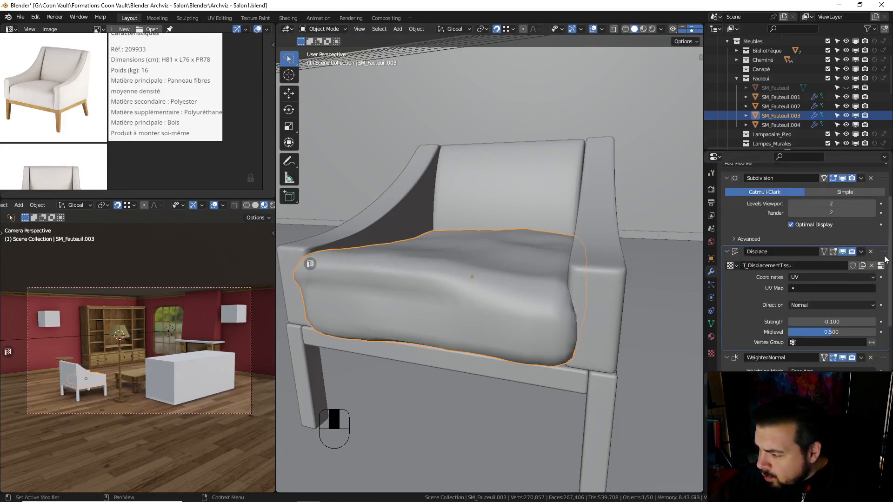
{"action": "left_click", "coordinate": [870, 252]}
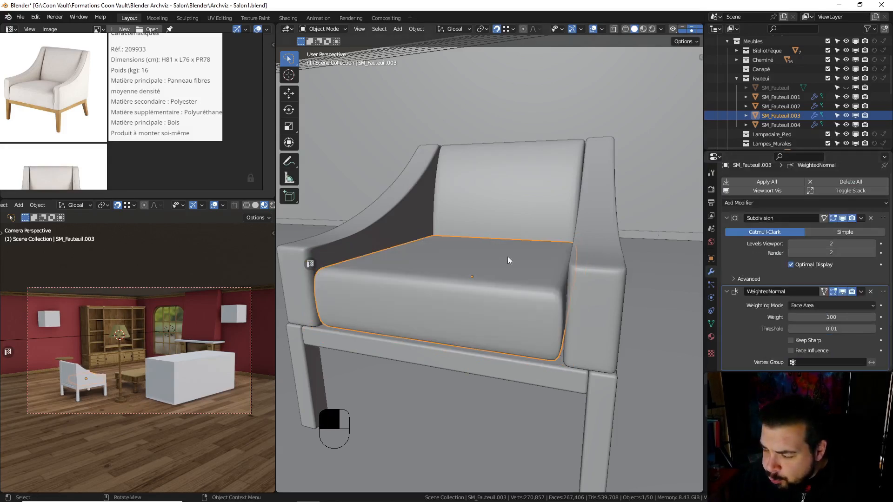
Switch the seat cushion to Sculpt Mode and reshape its left front corner and side with the Grab brush
{"action": "middle_click_drag", "start_coordinate": [381, 233], "coordinate": [428, 242]}
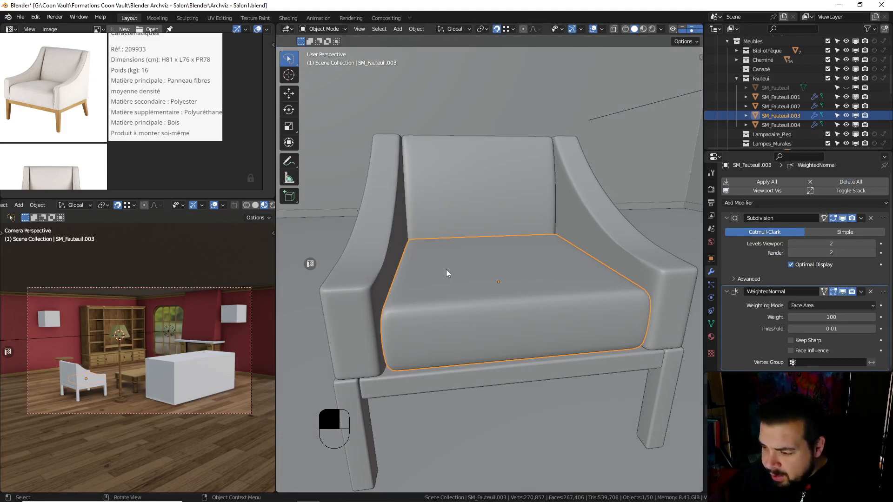
{"action": "left_click", "coordinate": [323, 29]}
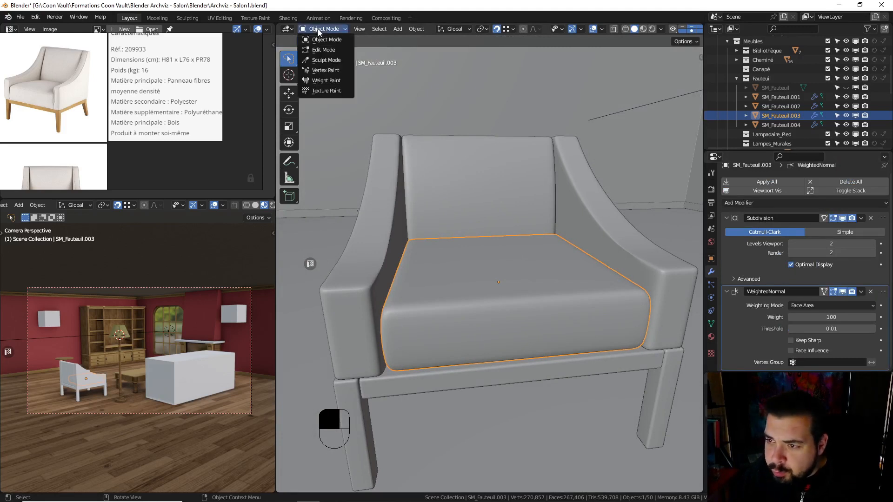
{"action": "left_click", "coordinate": [327, 59]}
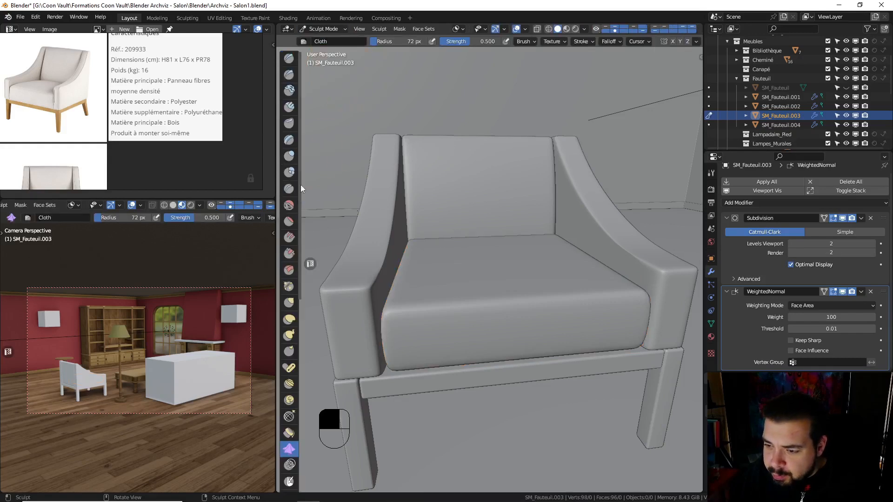
{"action": "left_click", "coordinate": [289, 302]}
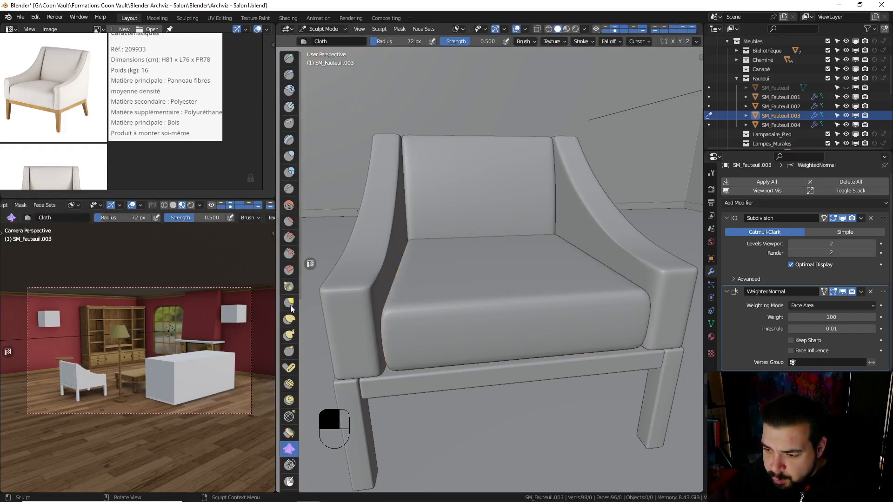
{"action": "key", "text": "f"}
{"action": "middle_click_drag", "start_coordinate": [427, 302], "coordinate": [442, 271], "text": "shift"}
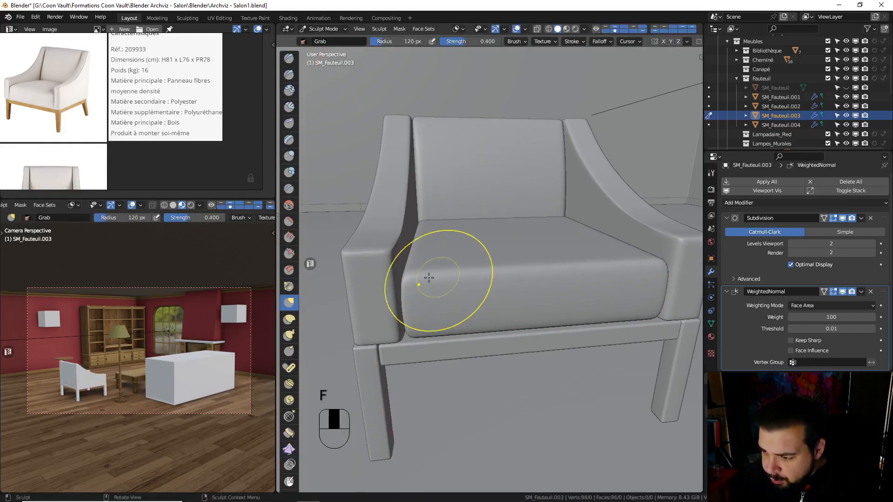
{"action": "left_click_drag", "start_coordinate": [406, 276], "coordinate": [390, 277]}
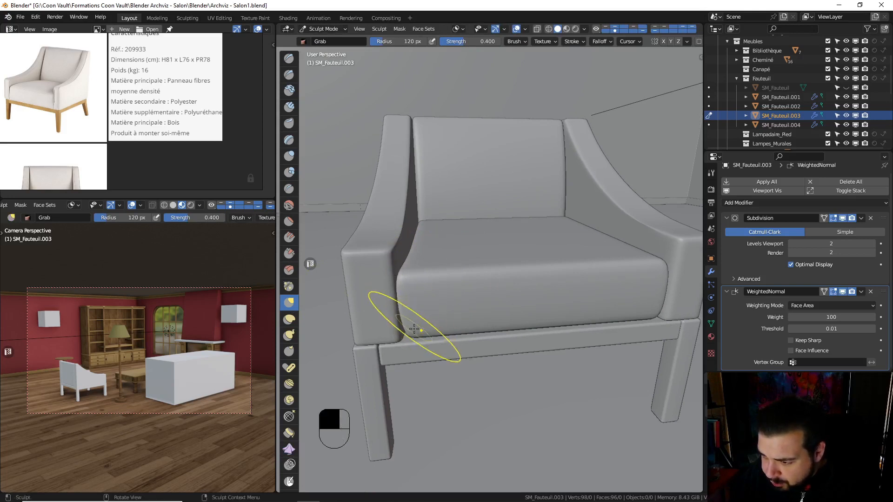
{"action": "mouse_move", "coordinate": [414, 329]}
{"action": "left_mouse_down"}
{"action": "mouse_move", "coordinate": [398, 330]}
{"action": "mouse_move", "coordinate": [406, 309]}
{"action": "mouse_move", "coordinate": [398, 336]}
{"action": "left_mouse_up"}
{"action": "mouse_move", "coordinate": [413, 334]}
{"action": "left_mouse_down"}
{"action": "mouse_move", "coordinate": [405, 333]}
{"action": "mouse_move", "coordinate": [412, 313]}
{"action": "left_mouse_up"}
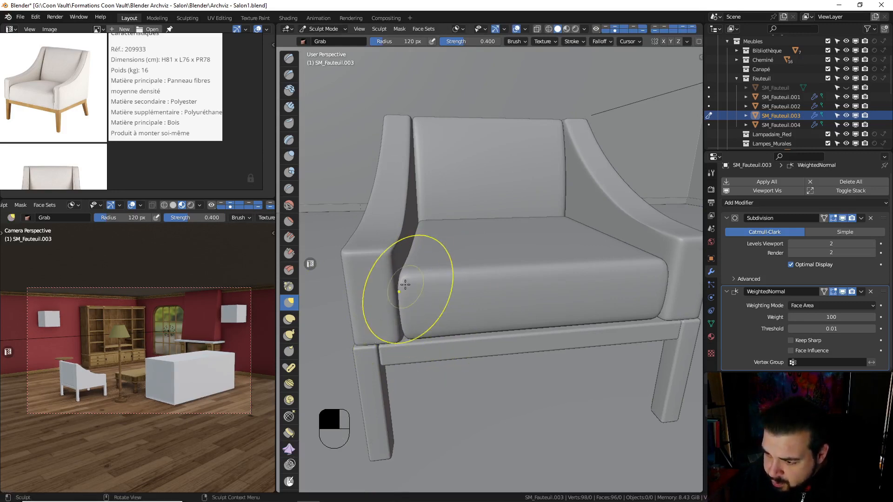
{"action": "middle_click_drag", "start_coordinate": [409, 289], "coordinate": [418, 275]}
{"action": "left_click_drag", "start_coordinate": [418, 274], "coordinate": [422, 285]}
{"action": "mouse_move", "coordinate": [421, 305]}
{"action": "left_mouse_down"}
{"action": "mouse_move", "coordinate": [425, 332]}
{"action": "mouse_move", "coordinate": [426, 313]}
{"action": "mouse_move", "coordinate": [458, 339]}
{"action": "left_mouse_up"}
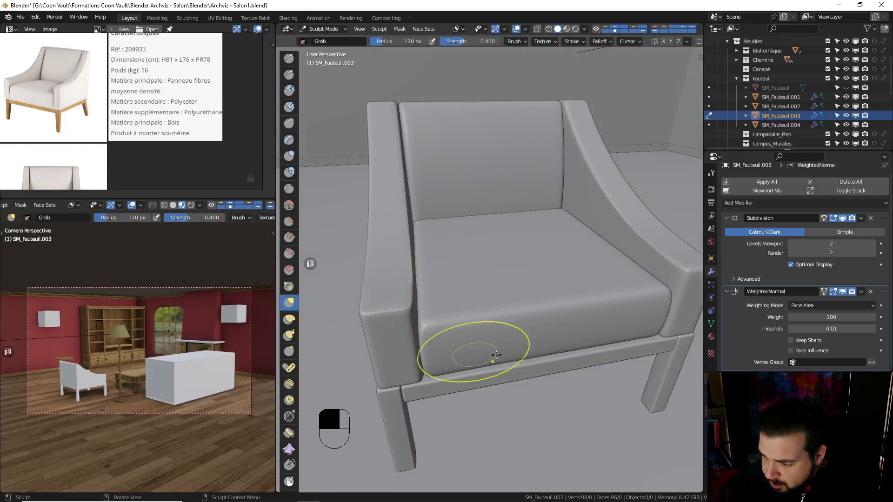
Reshape the seat cushion's right front corner, top surface and upper front edge with the Grab brush for an uneven, soft outline
{"action": "mouse_move", "coordinate": [459, 339]}
{"action": "middle_mouse_down"}
{"action": "mouse_move", "coordinate": [578, 302]}
{"action": "mouse_move", "coordinate": [578, 275]}
{"action": "middle_mouse_up"}
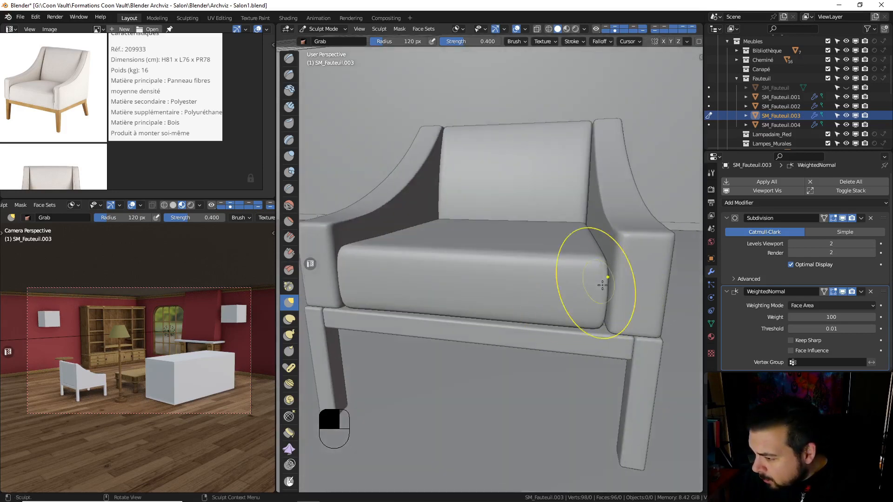
{"action": "mouse_move", "coordinate": [588, 281]}
{"action": "left_mouse_down"}
{"action": "mouse_move", "coordinate": [601, 327]}
{"action": "mouse_move", "coordinate": [596, 316]}
{"action": "left_mouse_up"}
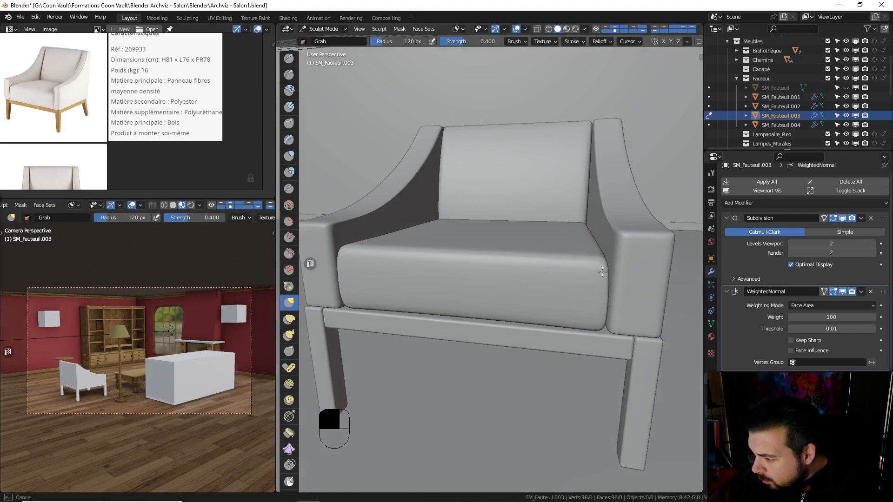
{"action": "left_click_drag", "start_coordinate": [518, 227], "coordinate": [468, 229]}
{"action": "middle_click_drag", "start_coordinate": [468, 229], "coordinate": [462, 259]}
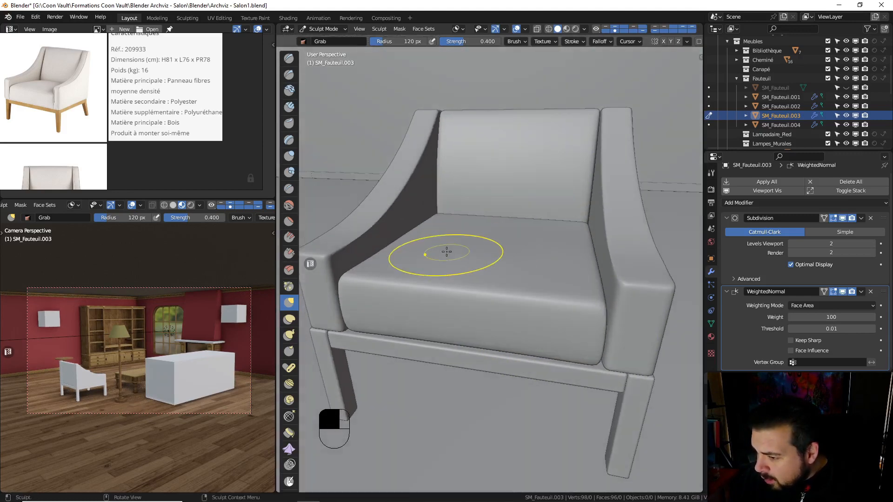
{"action": "mouse_move", "coordinate": [524, 260]}
{"action": "left_mouse_down"}
{"action": "mouse_move", "coordinate": [518, 297]}
{"action": "mouse_move", "coordinate": [530, 309]}
{"action": "left_mouse_up"}
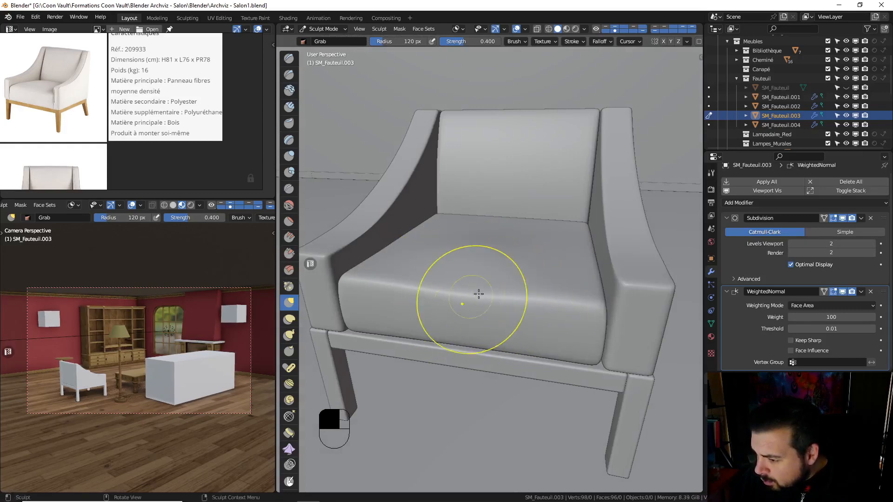
{"action": "left_click_drag", "start_coordinate": [452, 299], "coordinate": [405, 285]}
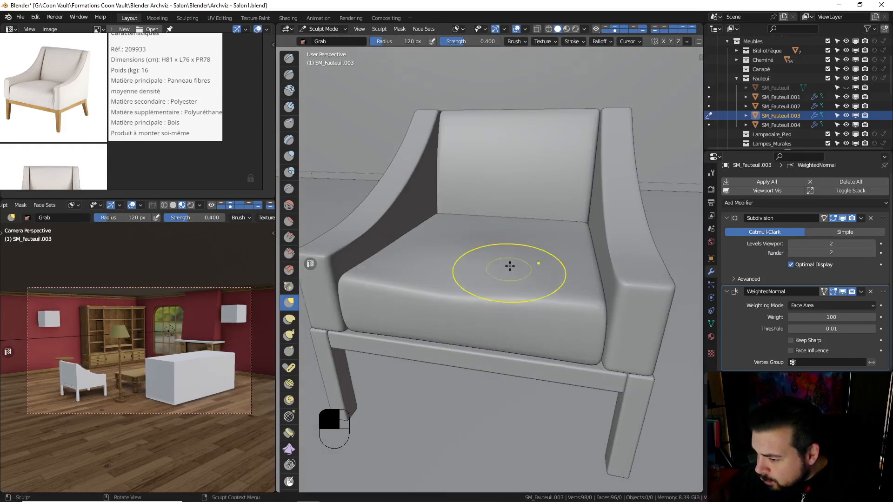
{"action": "mouse_move", "coordinate": [510, 265]}
{"action": "middle_mouse_down"}
{"action": "mouse_move", "coordinate": [517, 232]}
{"action": "mouse_move", "coordinate": [489, 257]}
{"action": "middle_mouse_up"}
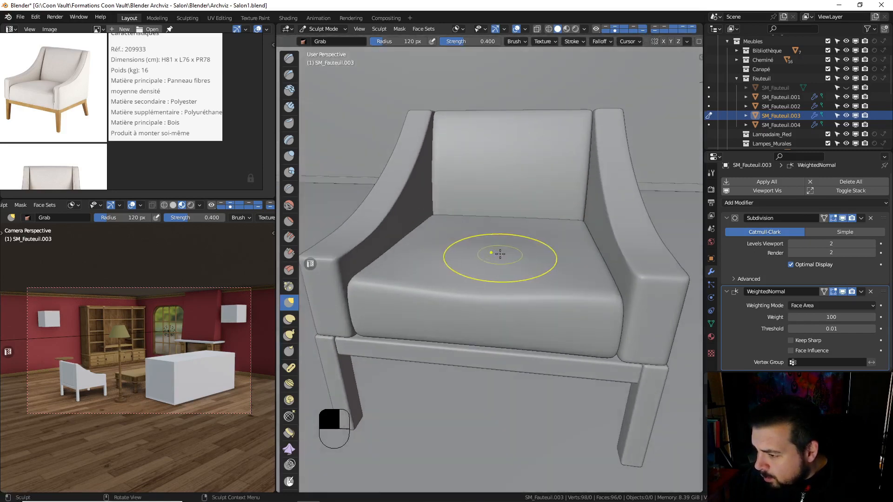
Return to Object Mode and select the armrests object
{"action": "left_click", "coordinate": [338, 29]}
{"action": "left_click", "coordinate": [328, 39]}
{"action": "left_click", "coordinate": [645, 255]}
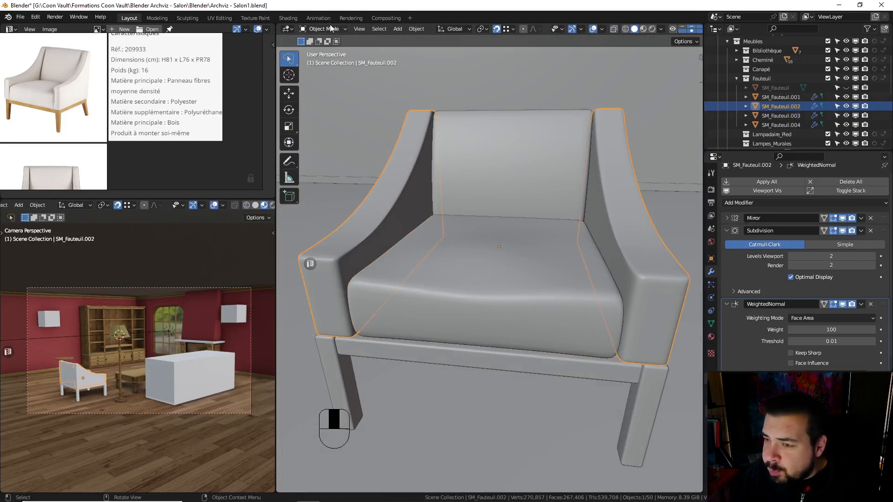
{"action": "left_click", "coordinate": [325, 29]}
{"action": "left_click", "coordinate": [325, 60]}
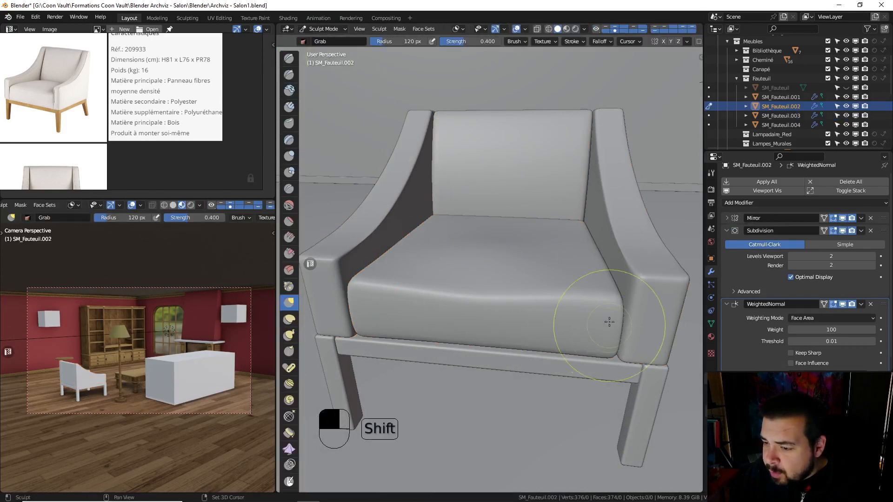
{"action": "middle_click_drag", "start_coordinate": [608, 319], "coordinate": [577, 293], "text": "shift"}
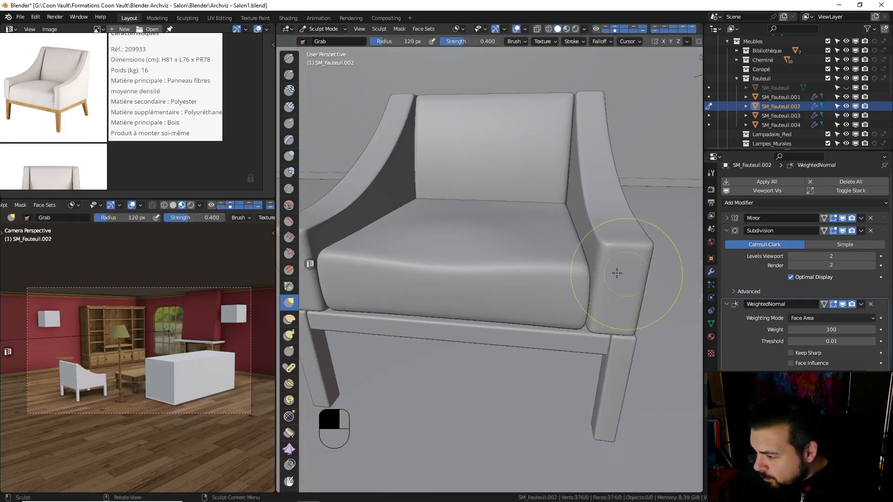
{"action": "left_click", "coordinate": [334, 28]}
{"action": "left_click", "coordinate": [337, 41]}
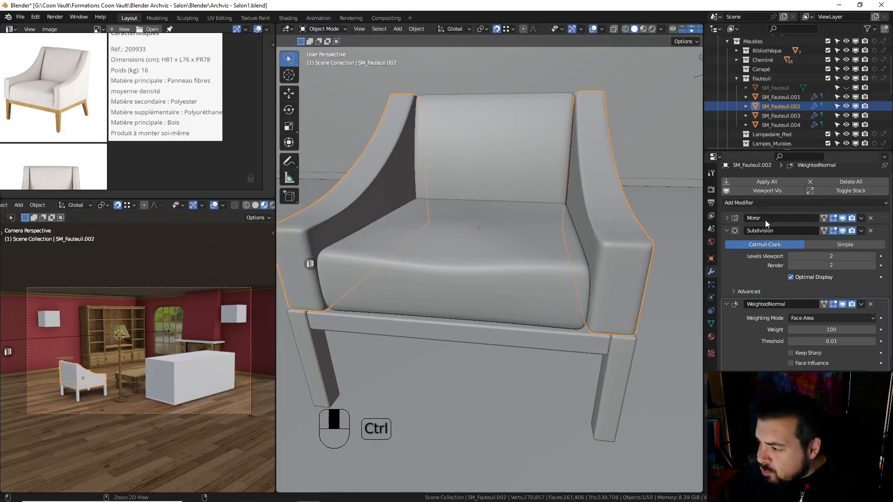
Apply the armrests' Mirror modifier and mark all their sharp edges as seams in Edit Mode
{"action": "key", "text": "ctrl+a"}
{"action": "left_click", "coordinate": [321, 29]}
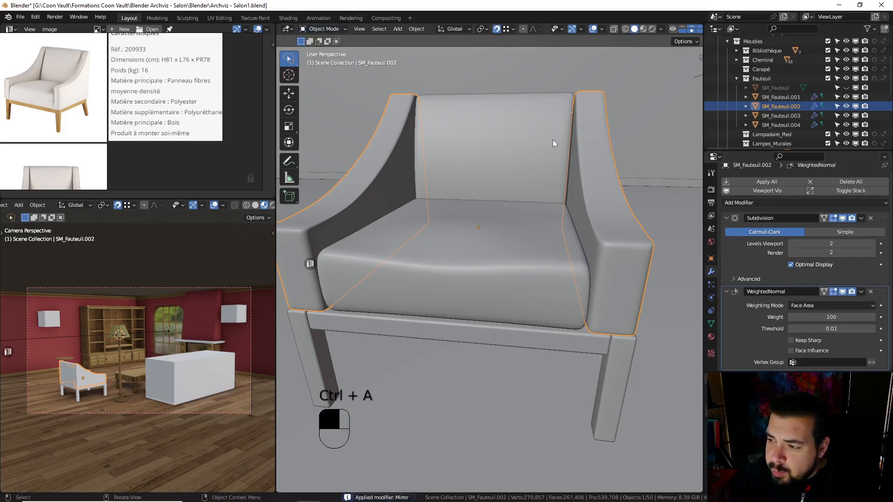
{"action": "key", "text": "Tab"}
{"action": "key", "text": "a"}
{"action": "left_click", "coordinate": [512, 96]}
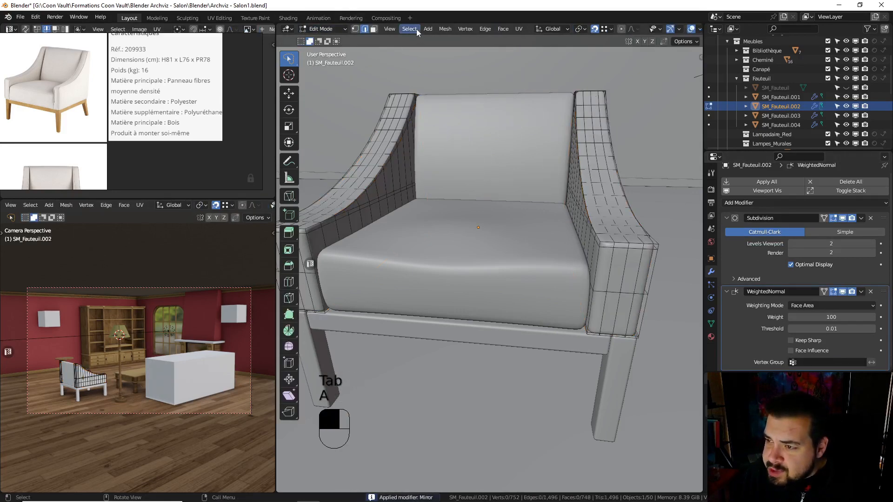
{"action": "left_click", "coordinate": [416, 29]}
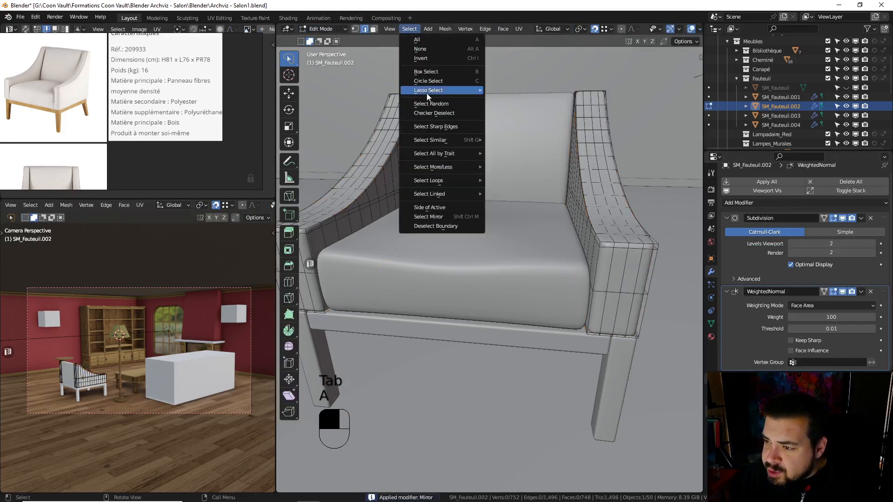
{"action": "left_click", "coordinate": [455, 127]}
{"action": "key", "text": "ctrl+e"}
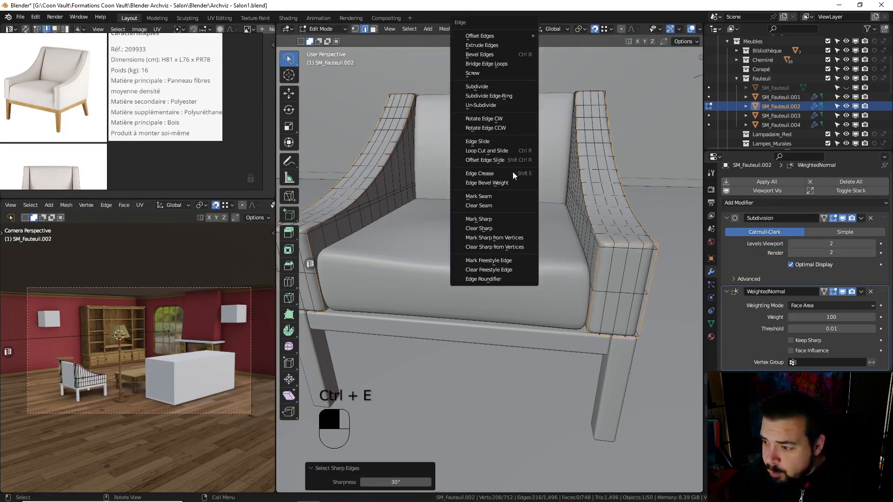
{"action": "left_click", "coordinate": [498, 196]}
Select the armrests' whole mesh, unwrap its UVs and return to Object Mode
{"action": "key", "text": "a"}
{"action": "key", "text": "a"}
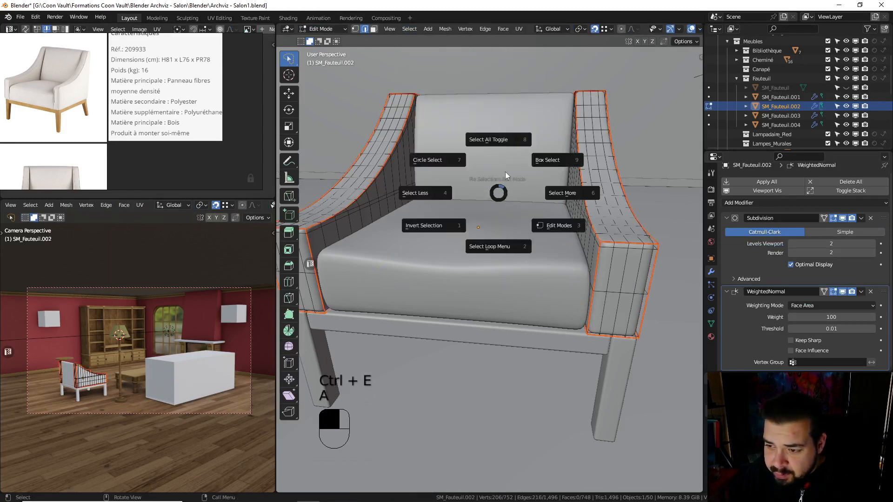
{"action": "left_click", "coordinate": [502, 121]}
{"action": "key", "text": "u"}
{"action": "left_click", "coordinate": [498, 105]}
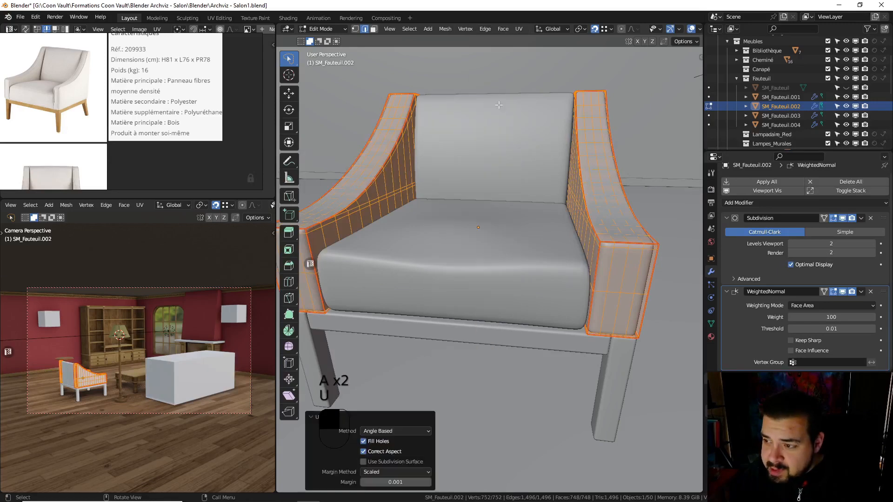
{"action": "middle_click_drag", "start_coordinate": [425, 111], "coordinate": [476, 122]}
{"action": "key", "text": "Tab"}
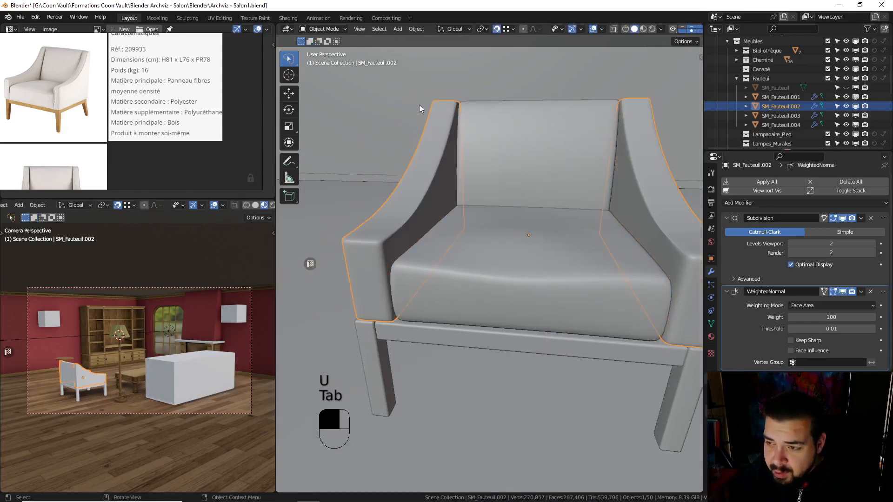
{"action": "key", "text": "Tab"}
{"action": "key", "text": "Tab"}
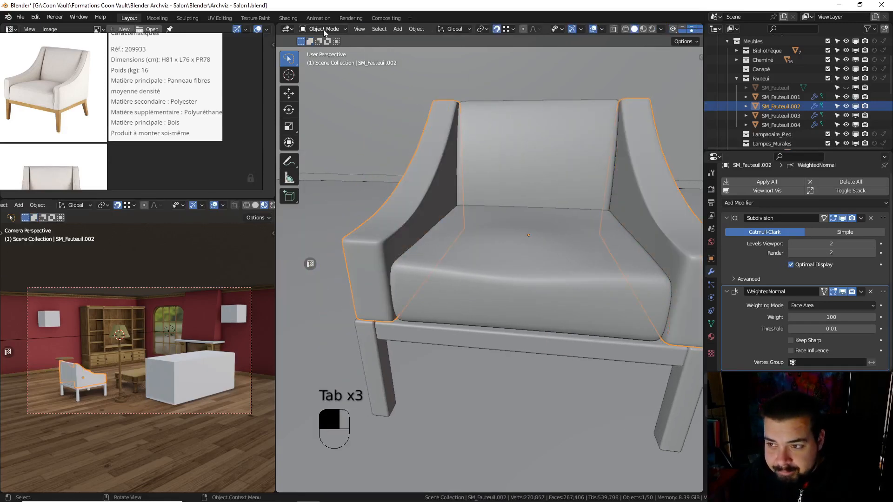
Switch the armrests to Sculpt Mode and deform the left armrest's front, inner and outer edges with the Grab brush
{"action": "left_click", "coordinate": [322, 29]}
{"action": "left_click", "coordinate": [326, 57]}
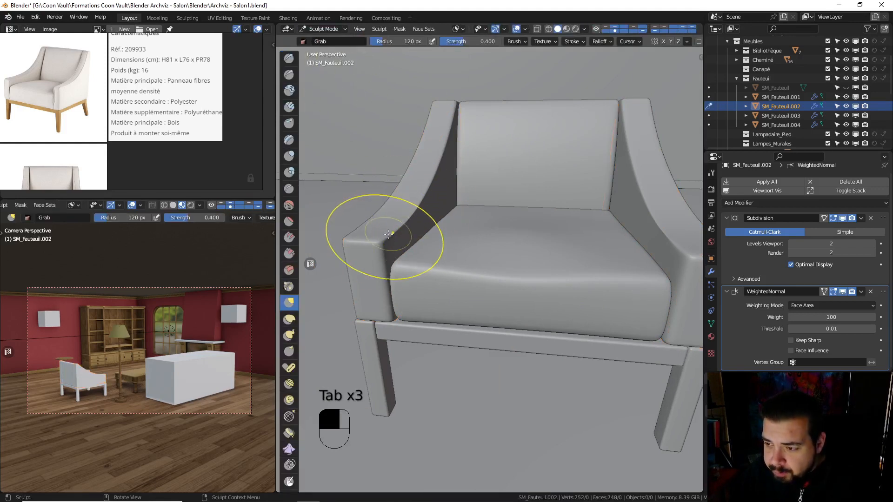
{"action": "middle_click_drag", "start_coordinate": [384, 242], "coordinate": [402, 228]}
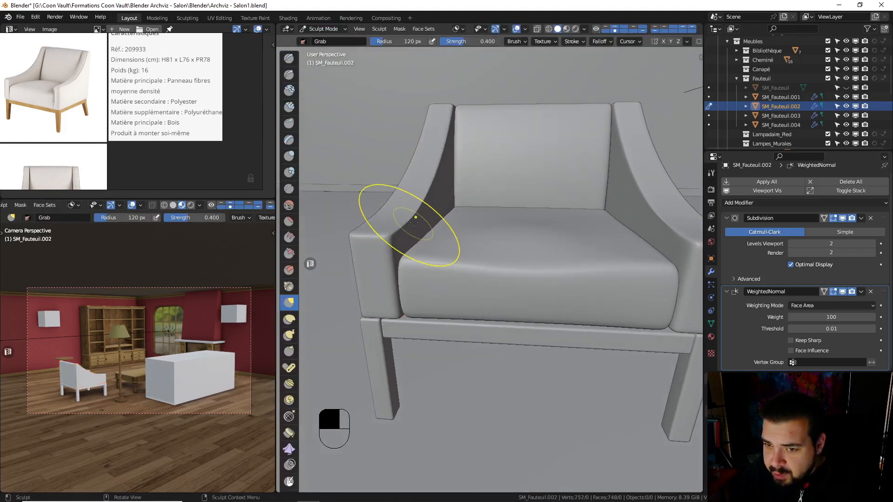
{"action": "left_click_drag", "start_coordinate": [401, 260], "coordinate": [396, 278]}
{"action": "mouse_move", "coordinate": [399, 303]}
{"action": "left_mouse_down"}
{"action": "mouse_move", "coordinate": [370, 295]}
{"action": "mouse_move", "coordinate": [364, 250]}
{"action": "left_mouse_up"}
{"action": "left_click_drag", "start_coordinate": [435, 189], "coordinate": [417, 196]}
{"action": "left_click_drag", "start_coordinate": [410, 165], "coordinate": [417, 166]}
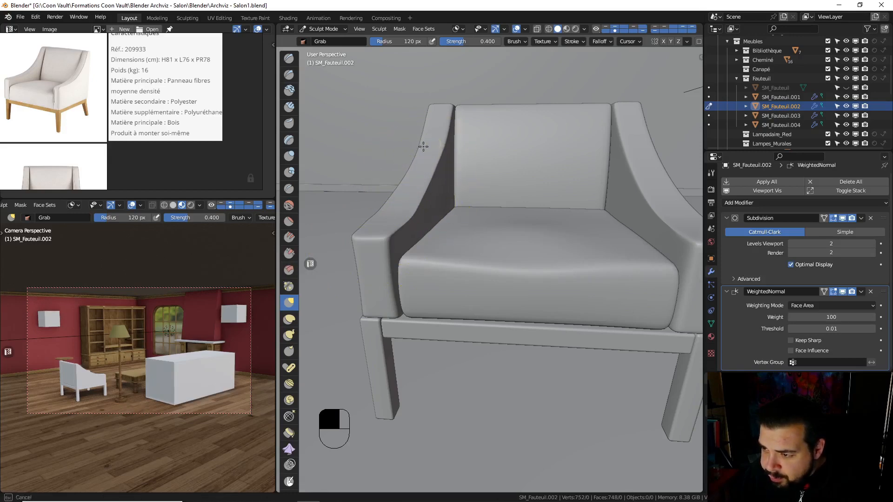
{"action": "mouse_move", "coordinate": [420, 145]}
{"action": "middle_mouse_down"}
{"action": "mouse_move", "coordinate": [475, 159]}
{"action": "mouse_move", "coordinate": [432, 246]}
{"action": "middle_mouse_up"}
{"action": "left_click_drag", "start_coordinate": [433, 246], "coordinate": [430, 246]}
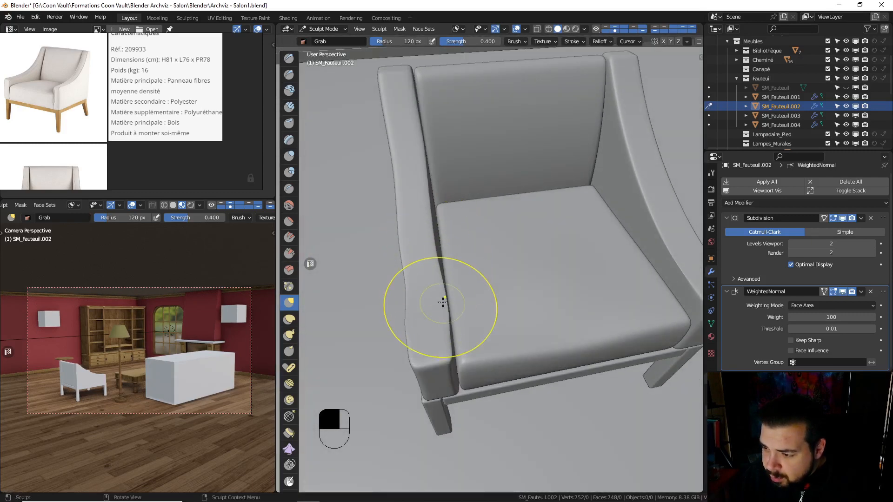
{"action": "left_click_drag", "start_coordinate": [406, 314], "coordinate": [445, 319]}
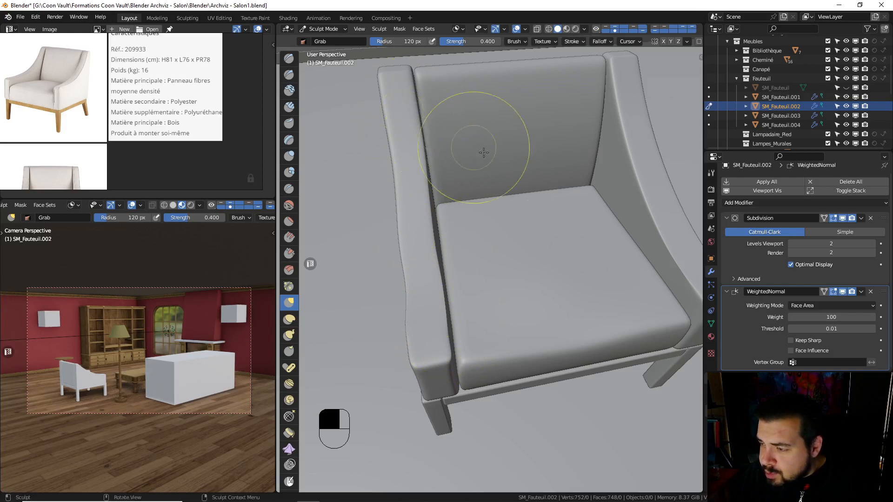
Deform the right armrest's top and front edges with the Grab brush and return to Object Mode
{"action": "middle_click_drag", "start_coordinate": [498, 150], "coordinate": [462, 160]}
{"action": "left_click_drag", "start_coordinate": [552, 170], "coordinate": [566, 148]}
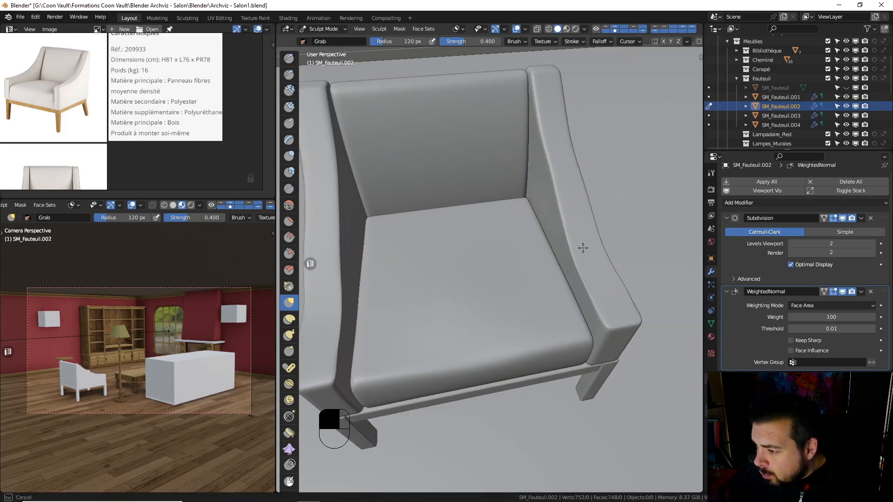
{"action": "middle_click_drag", "start_coordinate": [596, 251], "coordinate": [566, 182]}
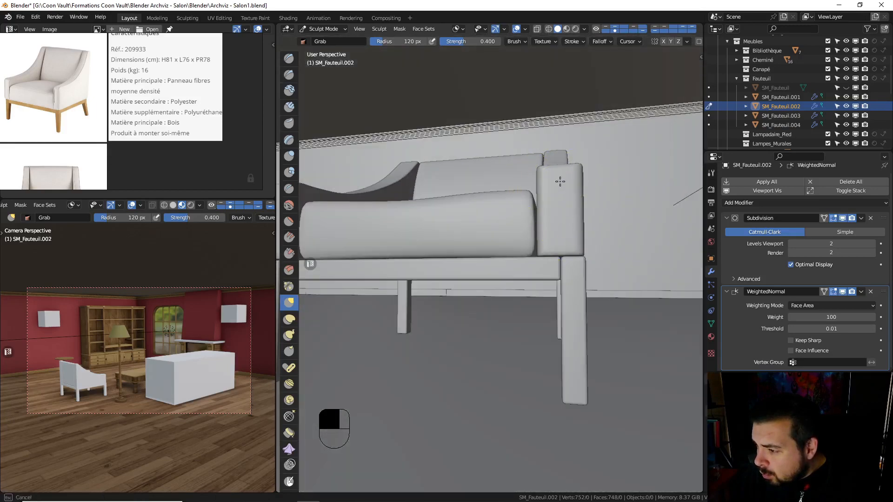
{"action": "mouse_move", "coordinate": [579, 190]}
{"action": "left_mouse_down"}
{"action": "mouse_move", "coordinate": [574, 214]}
{"action": "mouse_move", "coordinate": [547, 214]}
{"action": "left_mouse_up"}
{"action": "left_click_drag", "start_coordinate": [580, 248], "coordinate": [556, 245]}
{"action": "middle_click_drag", "start_coordinate": [566, 176], "coordinate": [468, 169]}
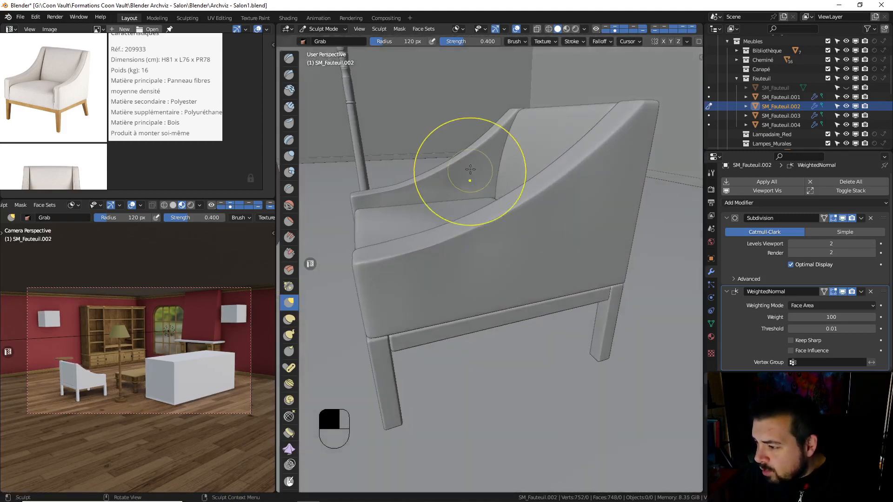
{"action": "left_click", "coordinate": [316, 30]}
{"action": "left_click", "coordinate": [324, 38]}
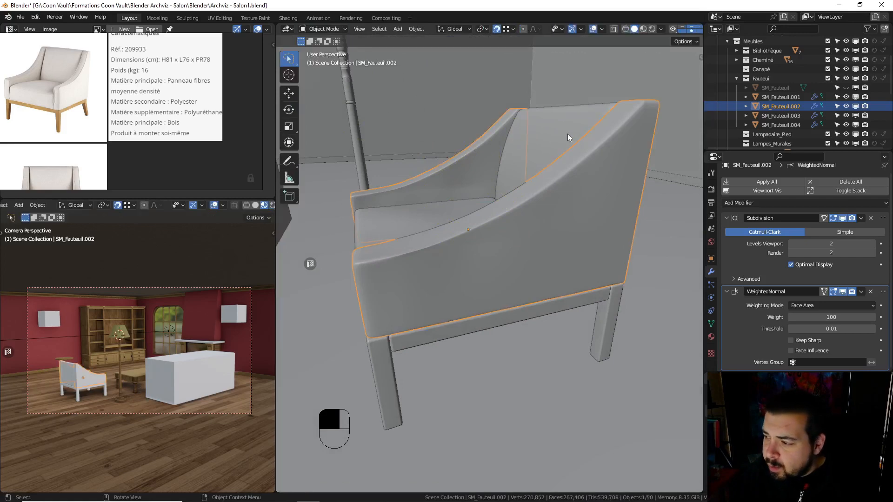
Select the backrest cushion and mark all its sharp edges as seams in Edit Mode
{"action": "key", "text": "a"}
{"action": "left_click", "coordinate": [528, 143]}
{"action": "middle_click_drag", "start_coordinate": [528, 144], "coordinate": [560, 161]}
{"action": "left_click", "coordinate": [559, 166]}
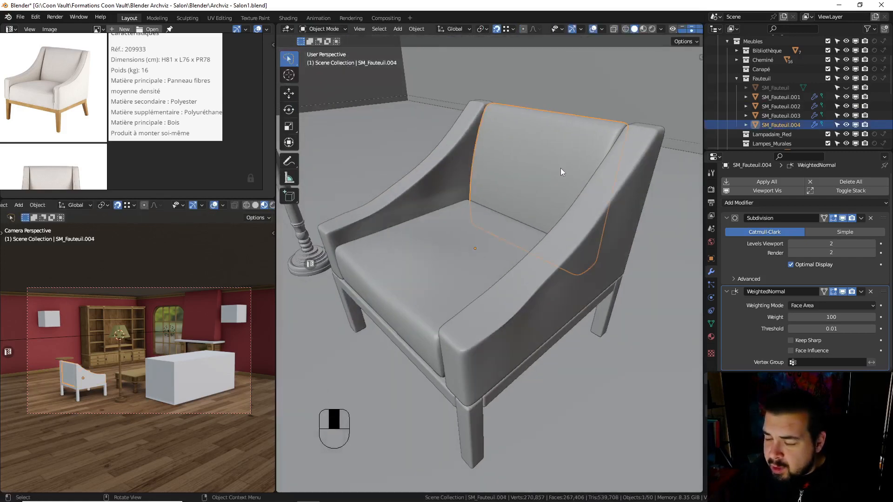
{"action": "middle_click_drag", "start_coordinate": [578, 177], "coordinate": [599, 161], "text": "shift"}
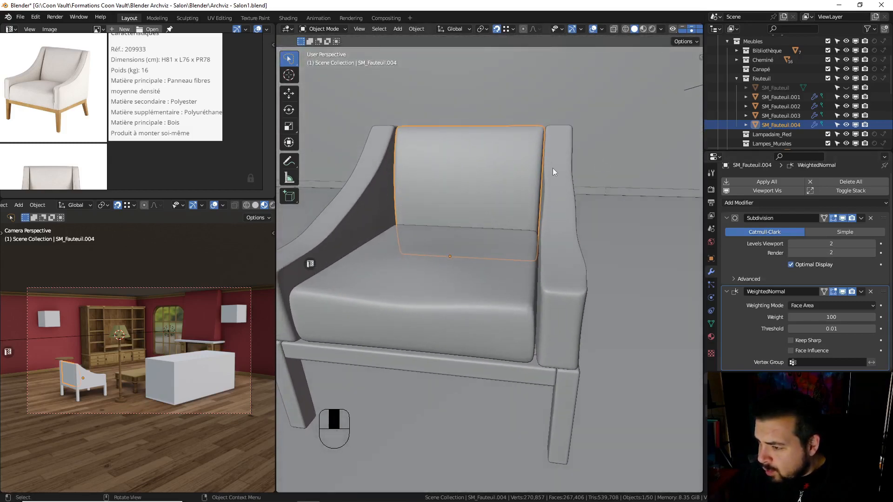
{"action": "key", "text": "Tab"}
{"action": "key", "text": "a"}
{"action": "left_click", "coordinate": [549, 104]}
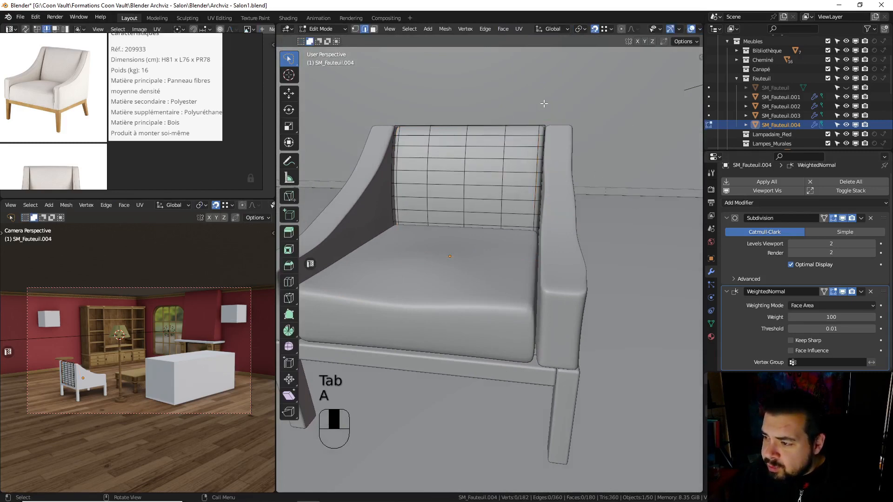
{"action": "left_click", "coordinate": [409, 29]}
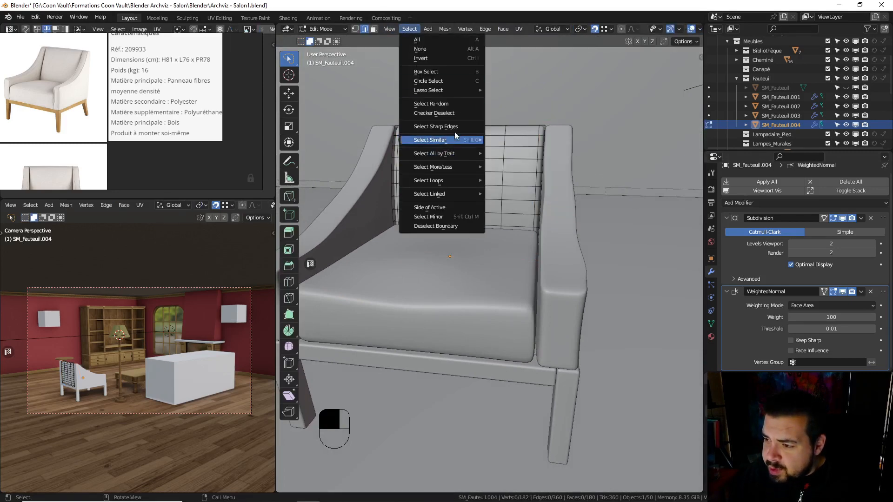
{"action": "left_click", "coordinate": [449, 127]}
{"action": "key", "text": "ctrl+e"}
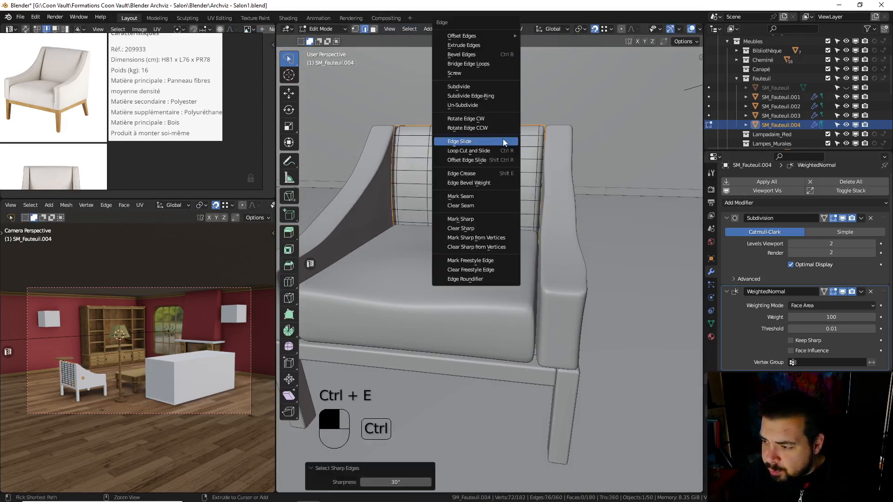
{"action": "left_click", "coordinate": [487, 199]}
Select the backrest's whole mesh, unwrap its UVs and return to Object Mode
{"action": "key", "text": "a"}
{"action": "key", "text": "a"}
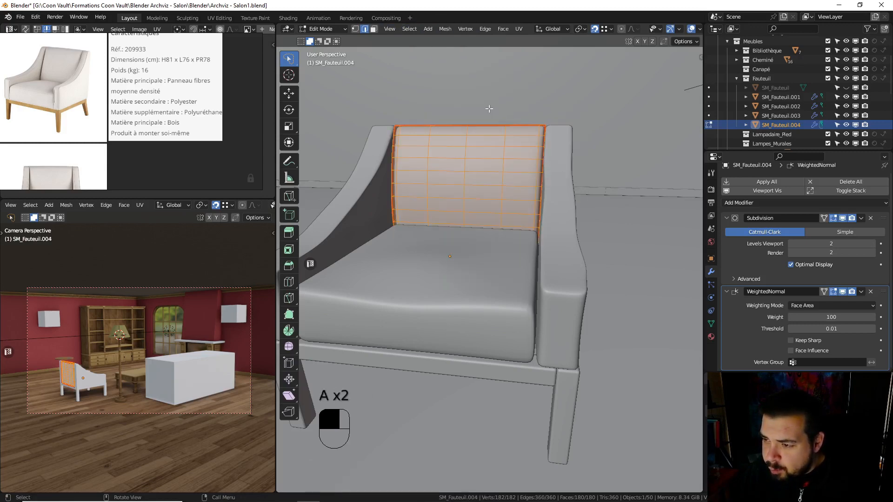
{"action": "key", "text": "u"}
{"action": "left_click", "coordinate": [491, 106]}
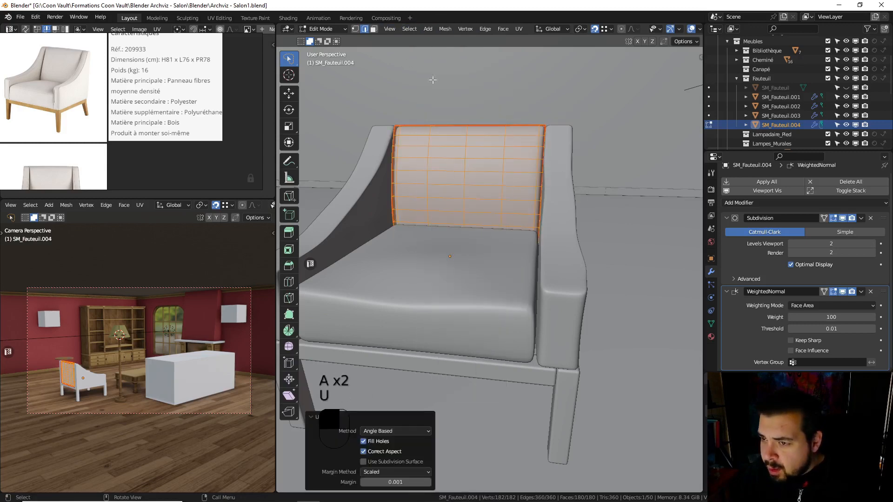
{"action": "key", "text": "Tab"}
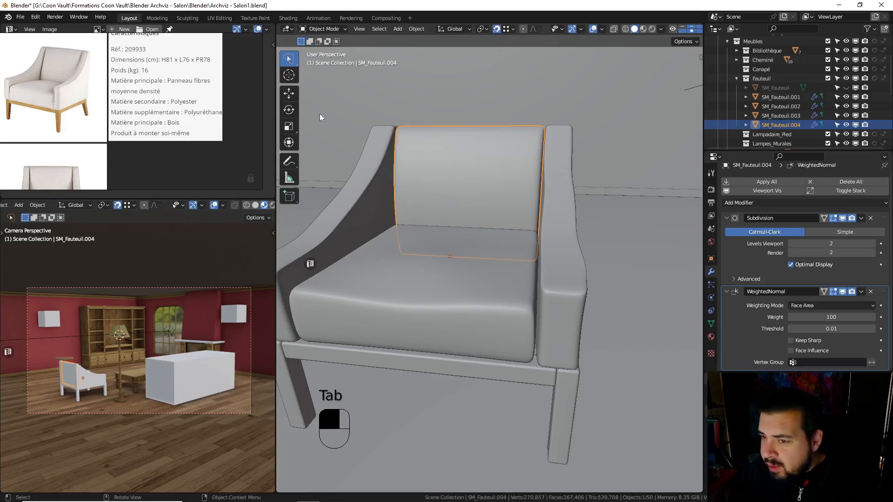
Switch the backrest to Sculpt Mode, check its shape from several angles and return to Object Mode
{"action": "left_click", "coordinate": [312, 30]}
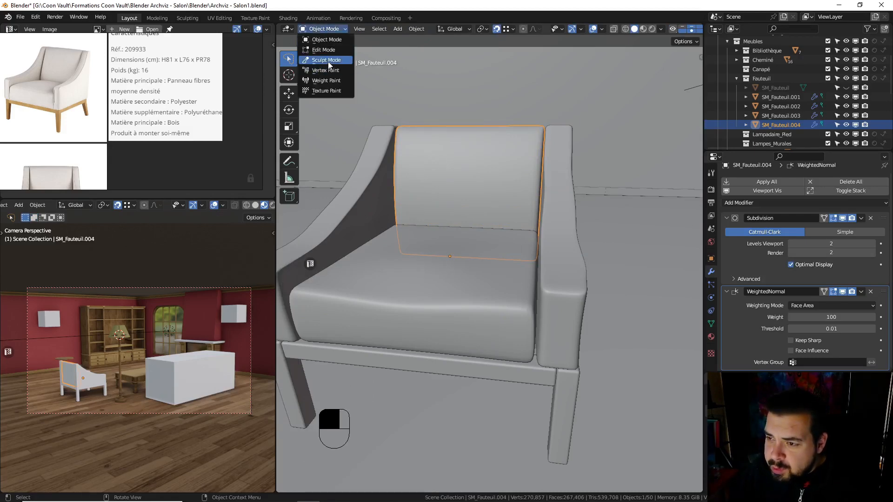
{"action": "left_click", "coordinate": [328, 58]}
{"action": "mouse_move", "coordinate": [461, 176]}
{"action": "middle_mouse_down"}
{"action": "mouse_move", "coordinate": [483, 170]}
{"action": "mouse_move", "coordinate": [434, 175]}
{"action": "mouse_move", "coordinate": [408, 212]}
{"action": "middle_mouse_up"}
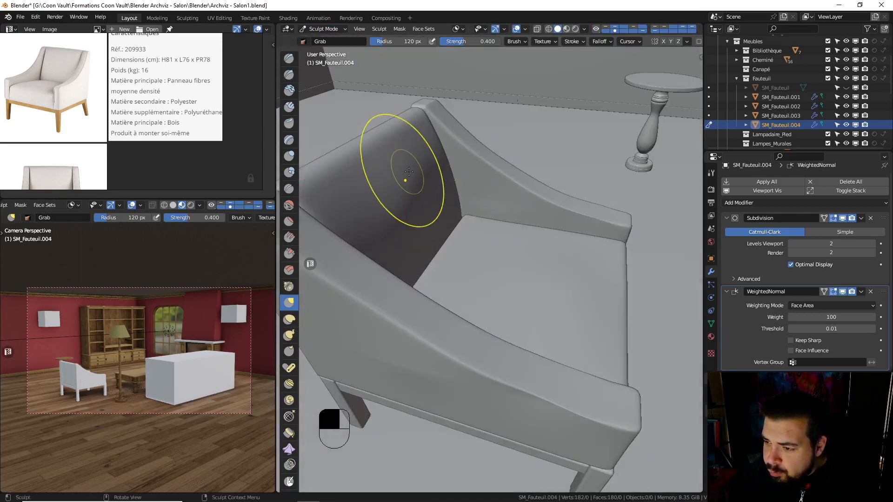
{"action": "middle_click_drag", "start_coordinate": [435, 196], "coordinate": [407, 173]}
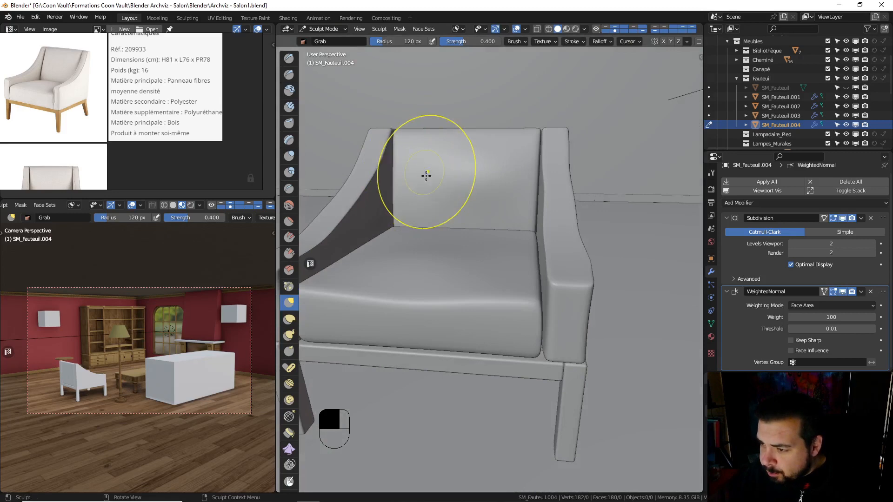
{"action": "mouse_move", "coordinate": [425, 175]}
{"action": "middle_mouse_down"}
{"action": "mouse_move", "coordinate": [442, 190]}
{"action": "mouse_move", "coordinate": [422, 186]}
{"action": "mouse_move", "coordinate": [477, 175]}
{"action": "mouse_move", "coordinate": [395, 158]}
{"action": "middle_mouse_up"}
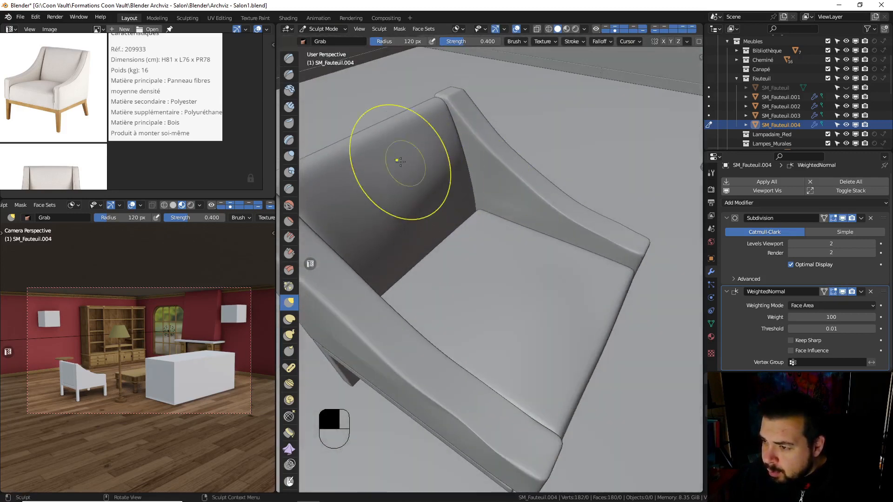
{"action": "left_click", "coordinate": [325, 29]}
{"action": "scroll", "coordinate": [554, 223], "scroll_direction": "down", "scroll_amount": 5}
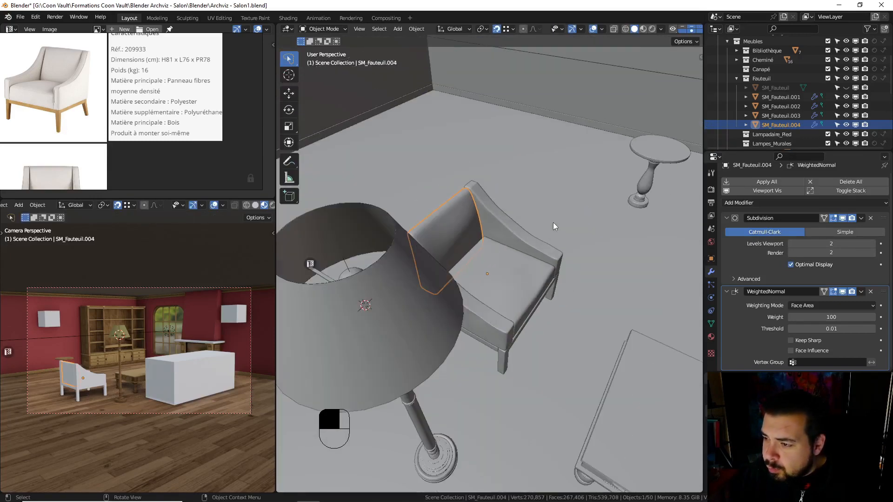
Deselect the backrest, select the armrests and switch them to Sculpt Mode
{"action": "middle_click_drag", "start_coordinate": [550, 222], "coordinate": [544, 182]}
{"action": "key", "text": "a"}
{"action": "left_click", "coordinate": [478, 155]}
{"action": "scroll", "coordinate": [538, 253], "scroll_direction": "up", "scroll_amount": 4}
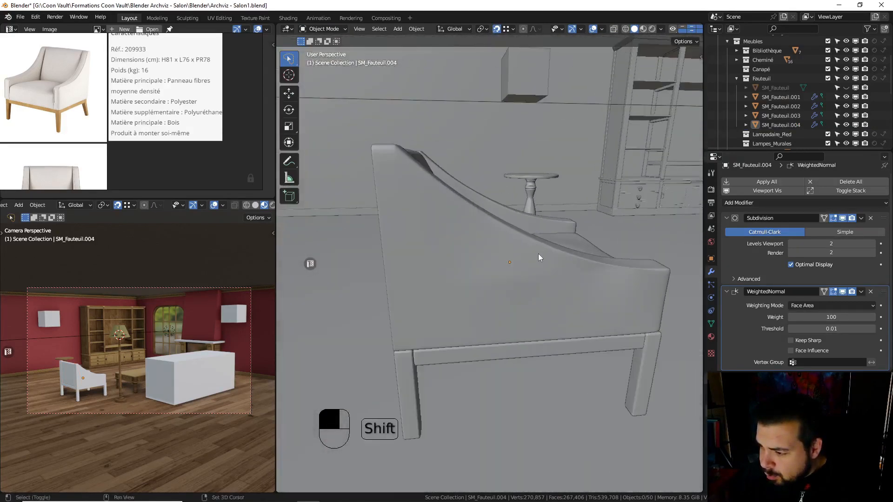
{"action": "middle_click_drag", "start_coordinate": [538, 253], "coordinate": [527, 233], "text": "shift"}
{"action": "scroll", "coordinate": [513, 208], "scroll_direction": "up", "scroll_amount": 4}
{"action": "left_click", "coordinate": [526, 230]}
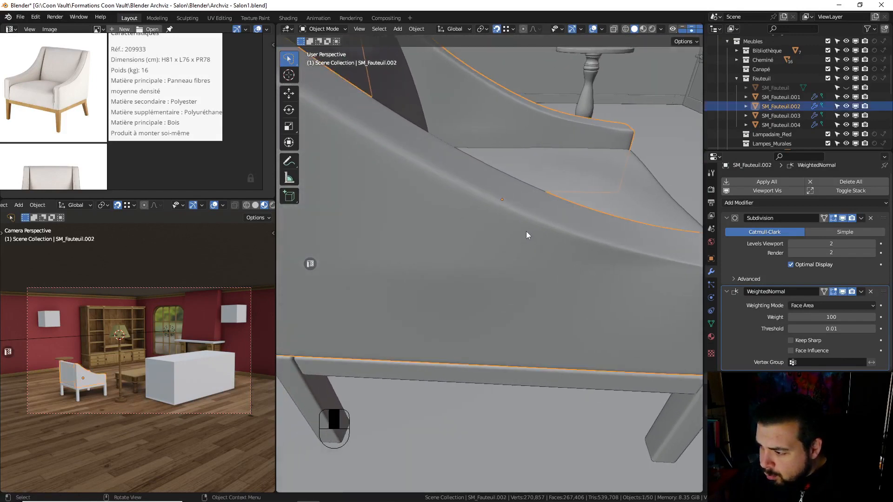
{"action": "key", "text": "Tab"}
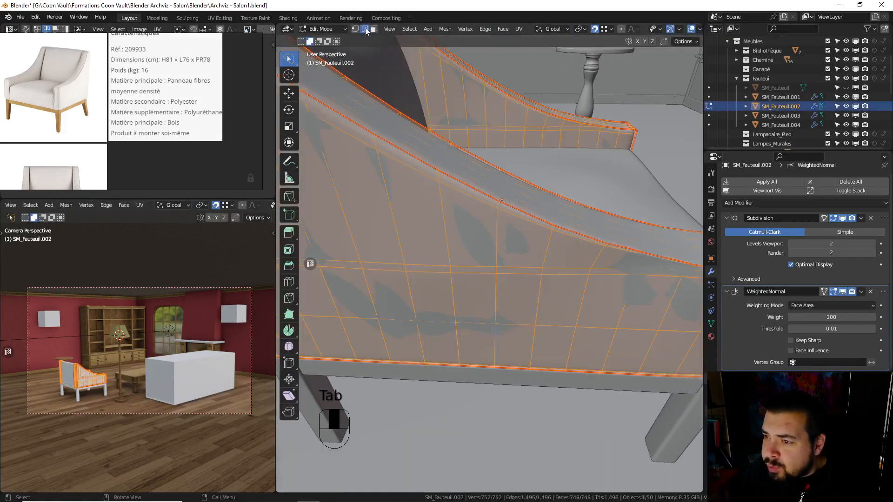
{"action": "left_click", "coordinate": [322, 28]}
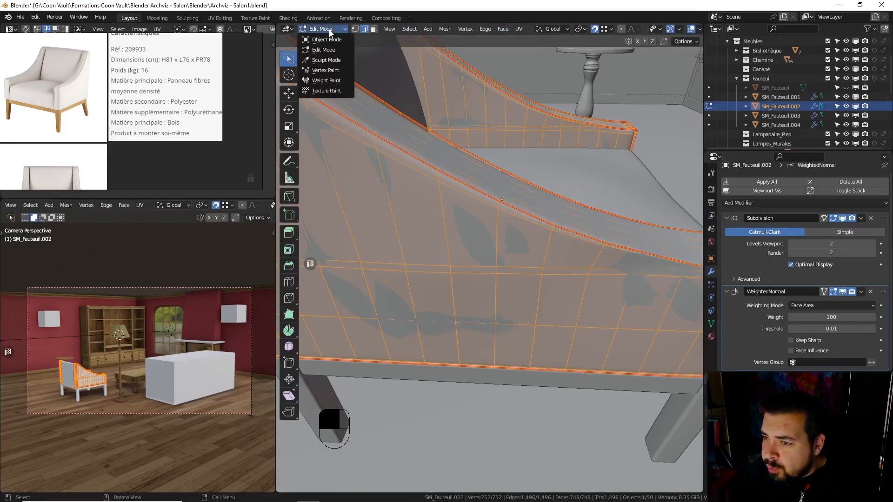
{"action": "left_click", "coordinate": [326, 60]}
Smooth the outer side panel of the near armrest with several sculpt strokes
{"action": "mouse_move", "coordinate": [594, 259]}
{"action": "middle_mouse_down", "text": "shift"}
{"action": "mouse_move", "coordinate": [566, 247]}
{"action": "mouse_move", "coordinate": [504, 247]}
{"action": "middle_mouse_up", "text": "shift"}
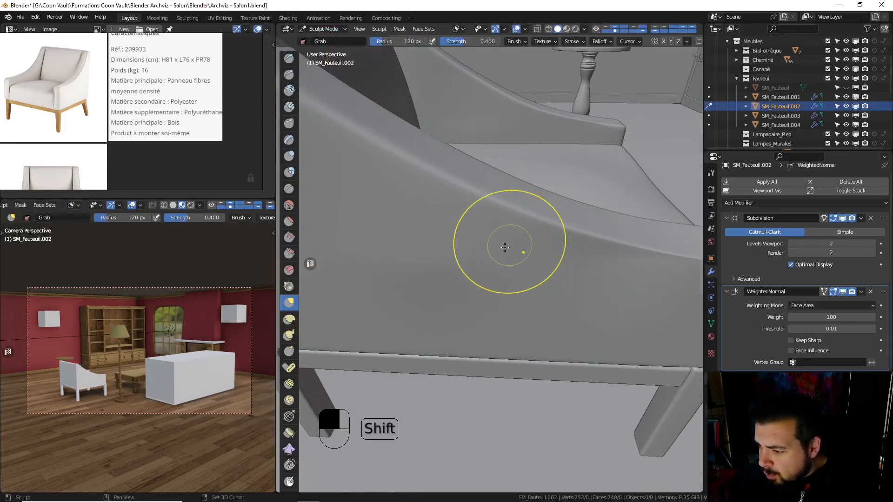
{"action": "left_click_drag", "start_coordinate": [504, 248], "coordinate": [425, 258], "text": "shift"}
{"action": "left_click_drag", "start_coordinate": [501, 273], "coordinate": [511, 269], "text": "shift"}
{"action": "middle_click_drag", "start_coordinate": [501, 250], "coordinate": [525, 247]}
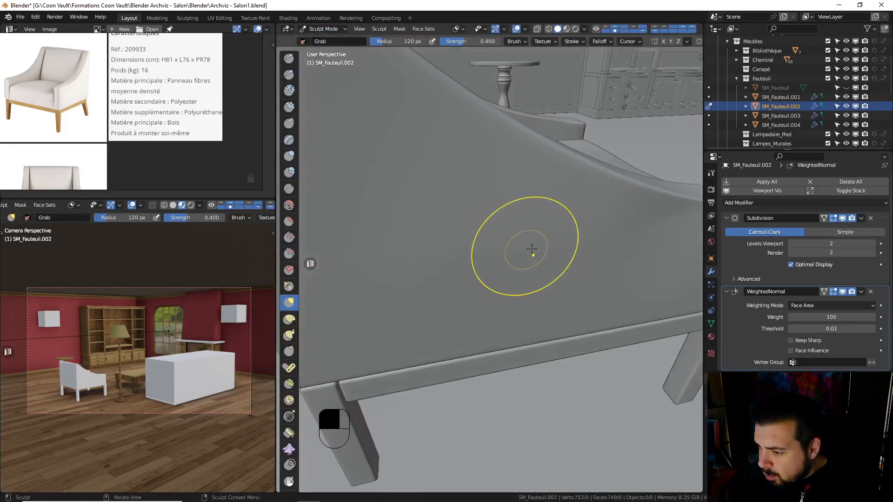
{"action": "left_click_drag", "start_coordinate": [566, 226], "coordinate": [503, 214], "text": "shift"}
{"action": "left_click_drag", "start_coordinate": [636, 243], "coordinate": [642, 233], "text": "shift"}
{"action": "middle_click_drag", "start_coordinate": [665, 224], "coordinate": [612, 225], "text": "shift"}
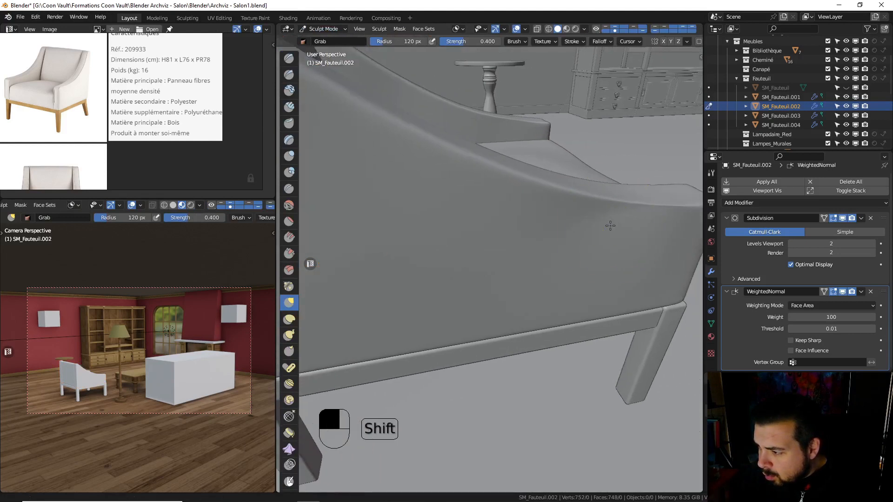
Try further sculpt strokes near the front of the armrest's outer side and undo them
{"action": "left_click_drag", "start_coordinate": [566, 220], "coordinate": [651, 218], "text": "shift"}
{"action": "middle_click_drag", "start_coordinate": [646, 212], "coordinate": [542, 214], "text": "shift"}
{"action": "key", "text": "ctrl+z"}
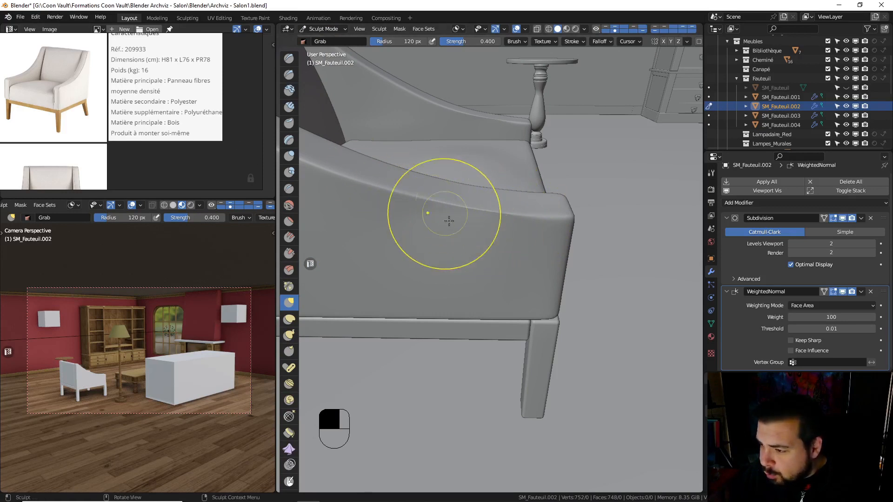
{"action": "left_click_drag", "start_coordinate": [449, 226], "coordinate": [485, 210]}
{"action": "key", "text": "ctrl+z"}
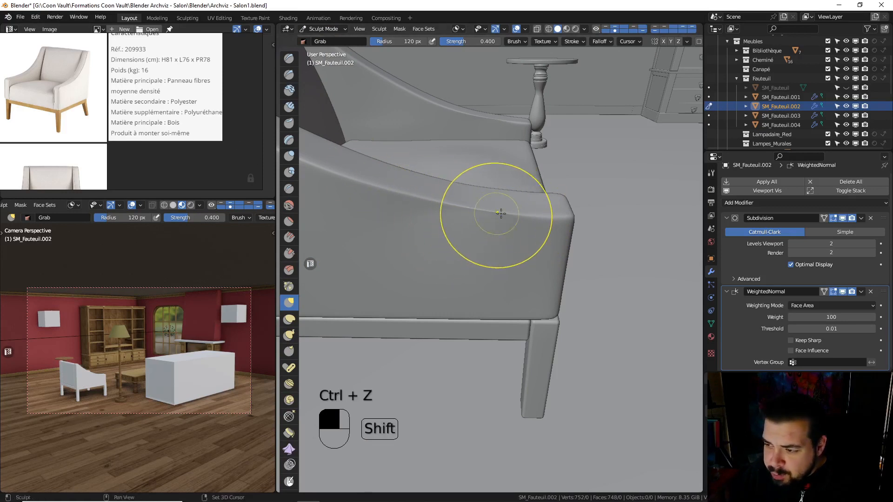
{"action": "left_click_drag", "start_coordinate": [547, 217], "coordinate": [486, 209]}
{"action": "key", "text": "ctrl+z"}
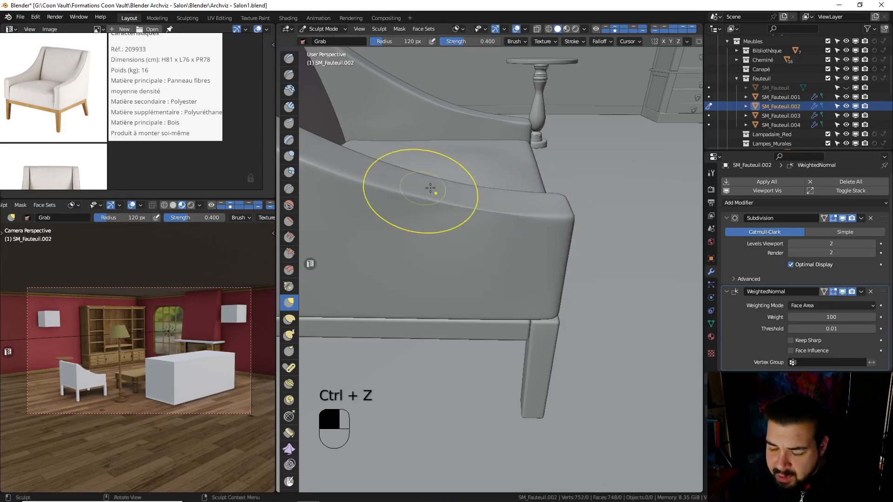
Deform the same armrest's front and upper edges with small Grab brush strokes and return to Object Mode
{"action": "mouse_move", "coordinate": [463, 207]}
{"action": "middle_mouse_down", "text": "shift"}
{"action": "mouse_move", "coordinate": [634, 235]}
{"action": "mouse_move", "coordinate": [543, 229]}
{"action": "middle_mouse_up", "text": "shift"}
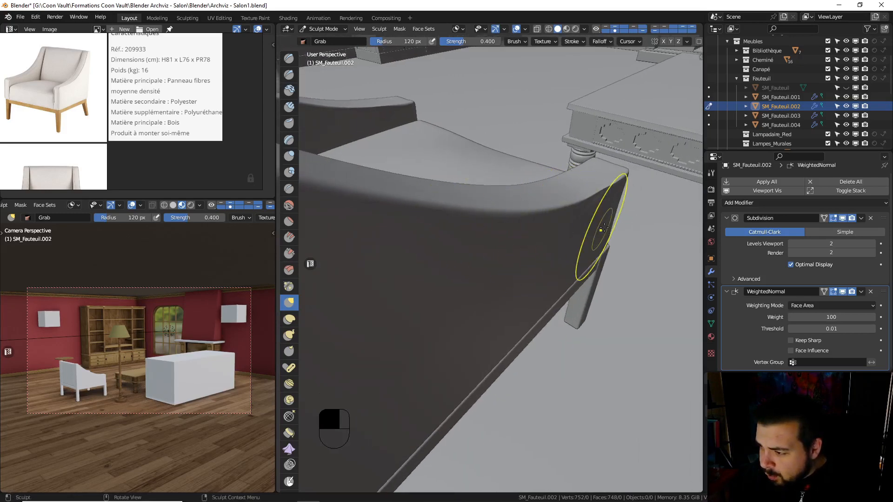
{"action": "middle_click_drag", "start_coordinate": [598, 219], "coordinate": [542, 179]}
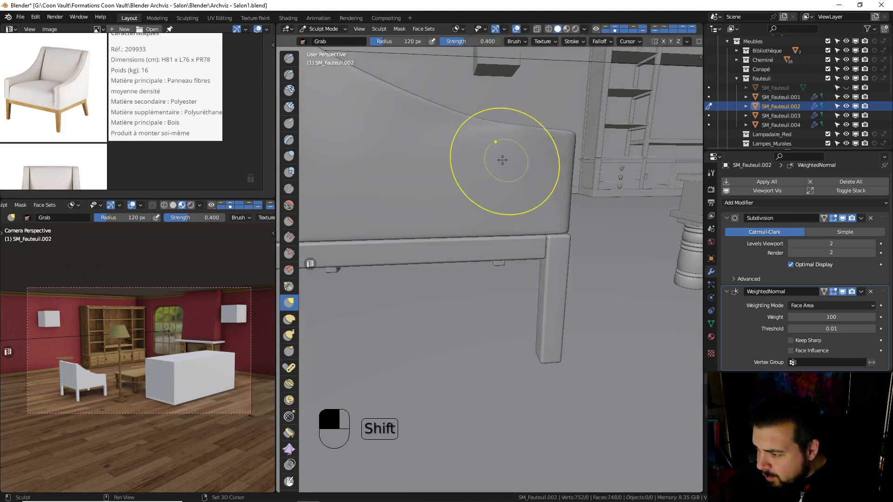
{"action": "middle_click_drag", "start_coordinate": [496, 160], "coordinate": [425, 209]}
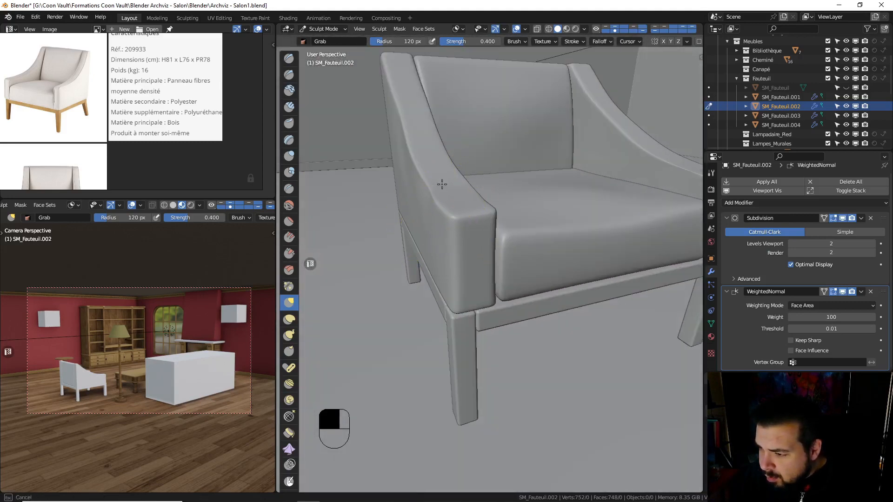
{"action": "middle_click_drag", "start_coordinate": [454, 184], "coordinate": [442, 195]}
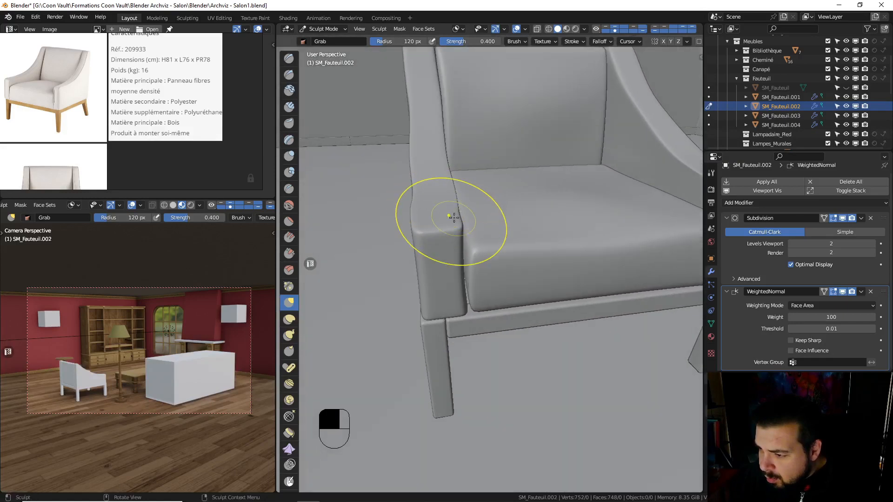
{"action": "left_click_drag", "start_coordinate": [460, 245], "coordinate": [464, 218]}
{"action": "left_click_drag", "start_coordinate": [455, 215], "coordinate": [460, 213]}
{"action": "left_click_drag", "start_coordinate": [413, 198], "coordinate": [417, 197]}
{"action": "middle_click_drag", "start_coordinate": [480, 207], "coordinate": [455, 210]}
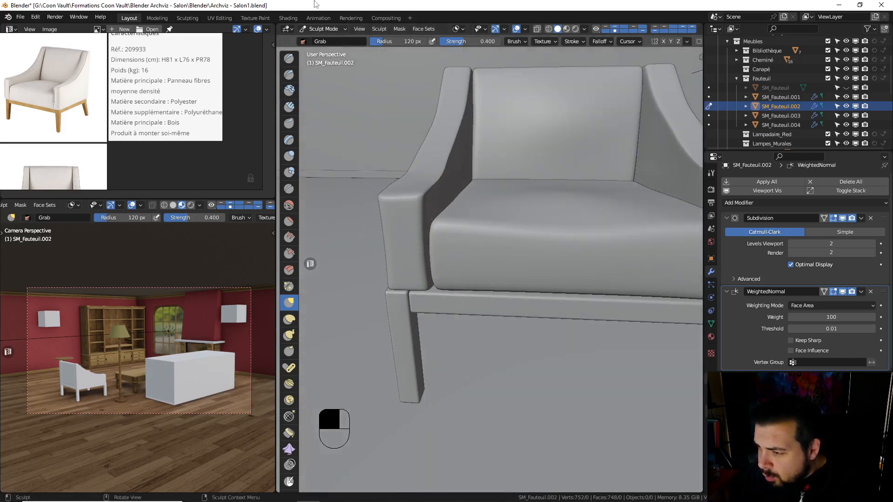
{"action": "left_click", "coordinate": [323, 29]}
{"action": "left_click", "coordinate": [329, 40]}
Deselect the armrests, open the chair's leg frame in Edit Mode and clear its mesh selection
{"action": "scroll", "coordinate": [465, 138], "scroll_direction": "down", "scroll_amount": 2}
{"action": "key", "text": "a"}
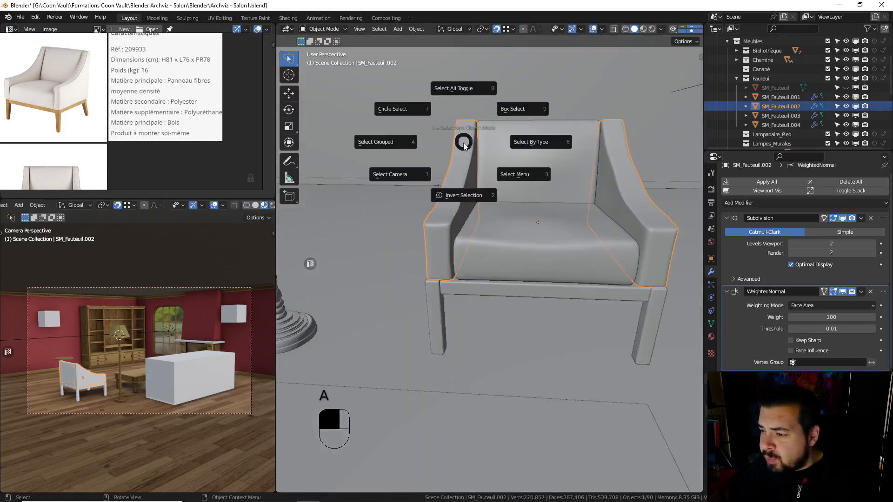
{"action": "left_click", "coordinate": [466, 139]}
{"action": "middle_click_drag", "start_coordinate": [509, 229], "coordinate": [593, 226]}
{"action": "middle_click_drag", "start_coordinate": [514, 208], "coordinate": [577, 200]}
{"action": "middle_click_drag", "start_coordinate": [550, 233], "coordinate": [470, 255]}
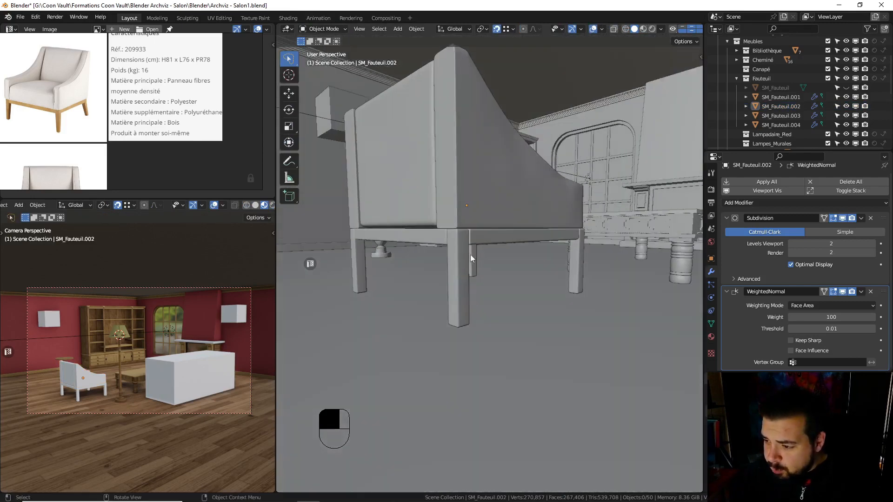
{"action": "left_click", "coordinate": [458, 256]}
{"action": "key", "text": "Tab"}
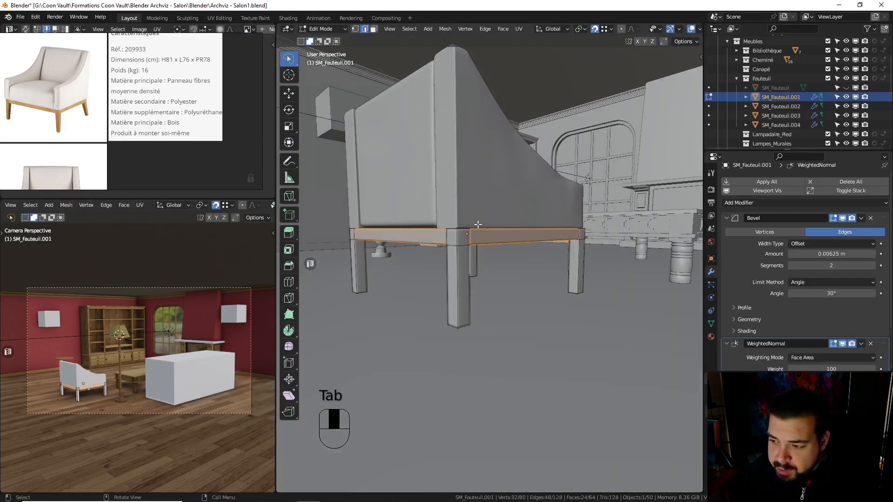
{"action": "key", "text": "a"}
{"action": "left_click", "coordinate": [481, 169]}
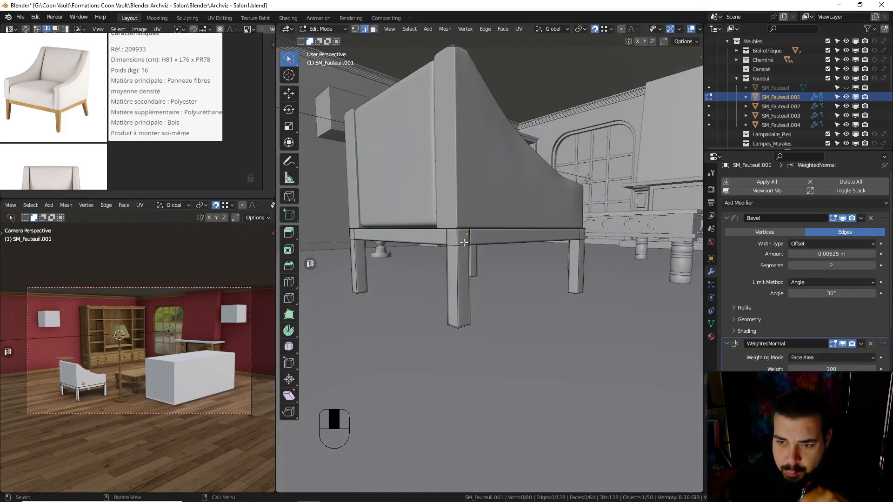
Isolate the armchair's leg frame in local view and select the bottom faces of all four legs
{"action": "scroll", "coordinate": [60, 116], "scroll_direction": "up", "scroll_amount": 3}
{"action": "scroll", "coordinate": [66, 122], "scroll_direction": "up", "scroll_amount": 3}
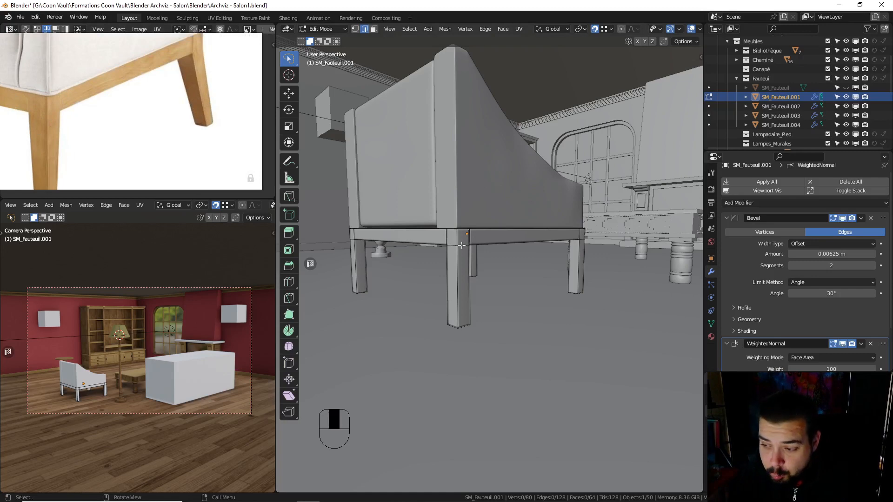
{"action": "middle_click_drag", "start_coordinate": [469, 281], "coordinate": [469, 270]}
{"action": "key", "text": "KP_Divide"}
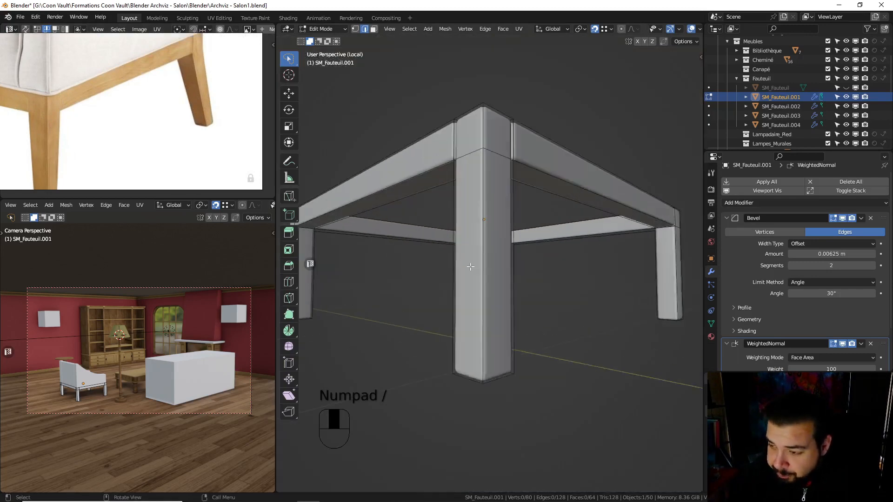
{"action": "scroll", "coordinate": [437, 181], "scroll_direction": "up", "scroll_amount": 2}
{"action": "scroll", "coordinate": [405, 93], "scroll_direction": "down", "scroll_amount": 2}
{"action": "middle_click_drag", "start_coordinate": [465, 219], "coordinate": [480, 225]}
{"action": "left_click", "coordinate": [486, 224]}
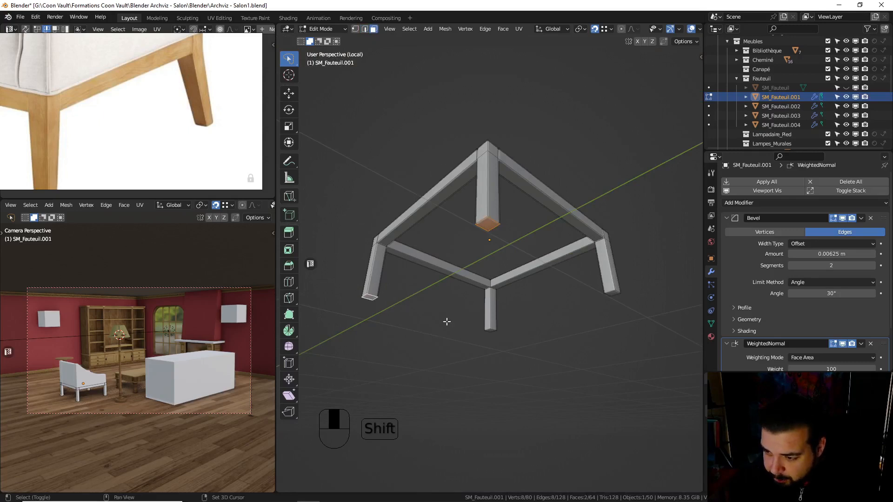
{"action": "left_click", "coordinate": [614, 293], "text": "shift"}
{"action": "key", "text": "s"}
{"action": "key", "text": "shift+z"}
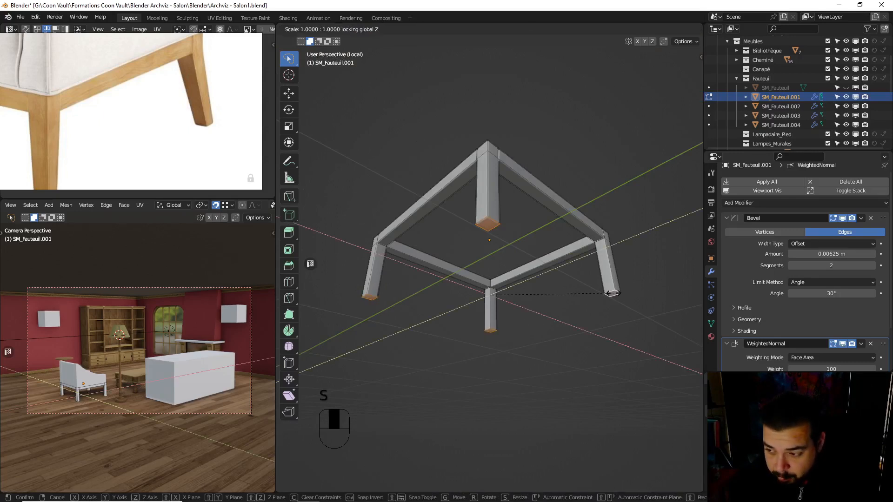
{"action": "type", "text": "0.5"}
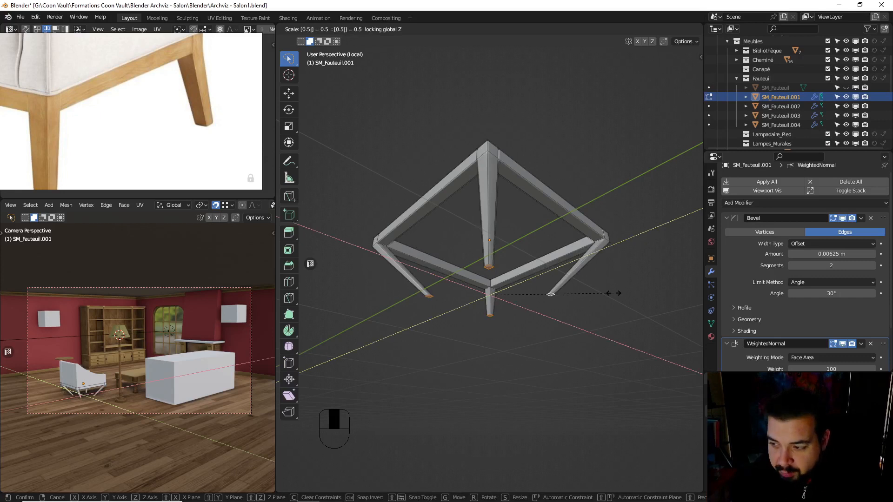
{"action": "key", "text": "Escape"}
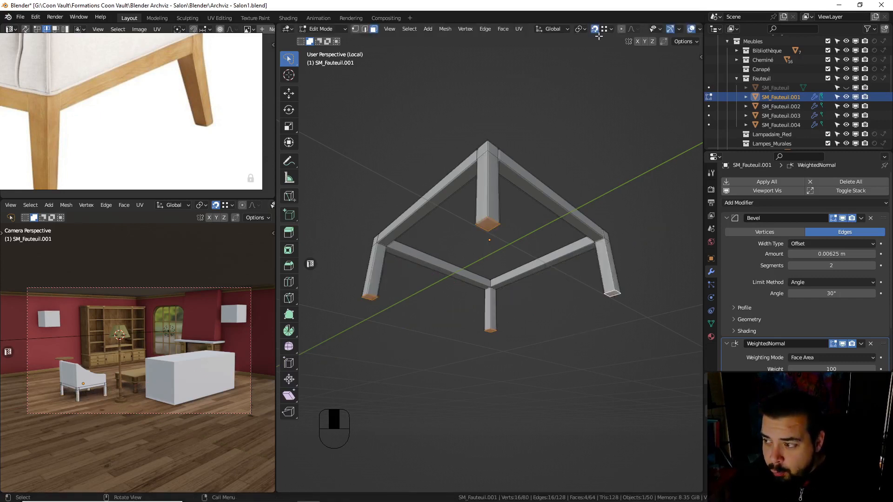
Taper the four legs by scaling their bottom faces to 0.5 in X and Y about individual origins
{"action": "left_click", "coordinate": [560, 28]}
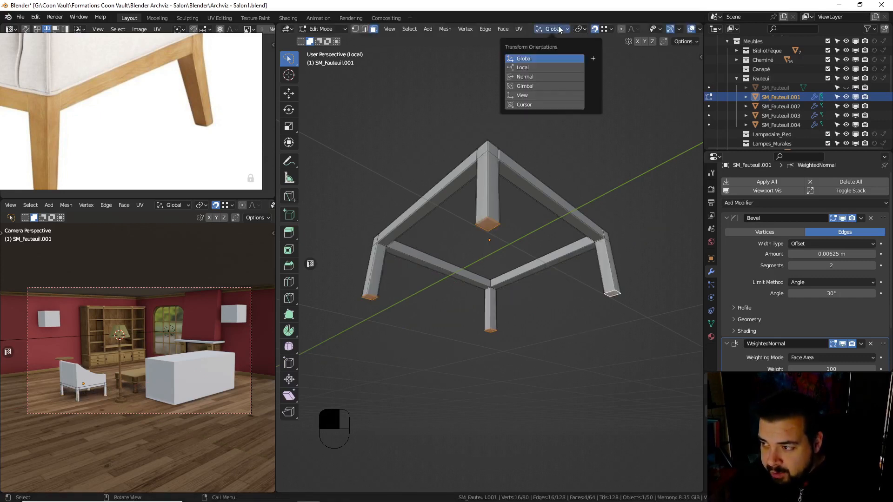
{"action": "left_click", "coordinate": [578, 29]}
{"action": "left_click", "coordinate": [595, 61]}
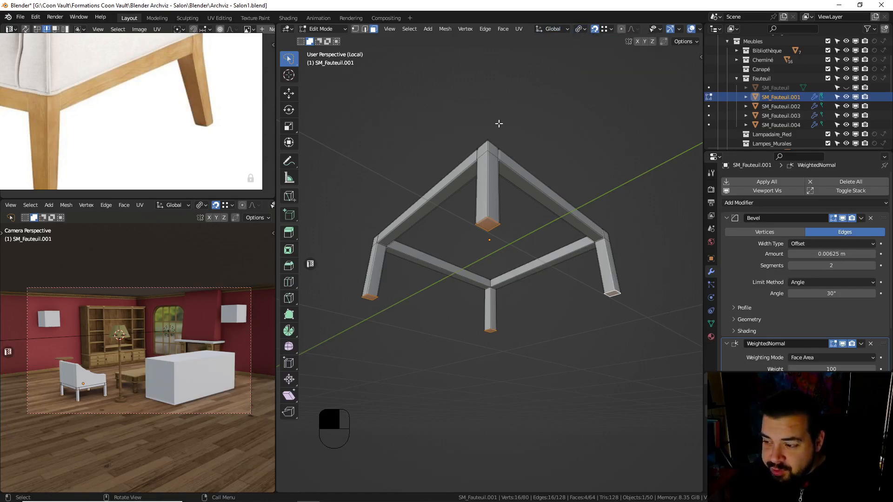
{"action": "key", "text": "s"}
{"action": "key", "text": "shift+z"}
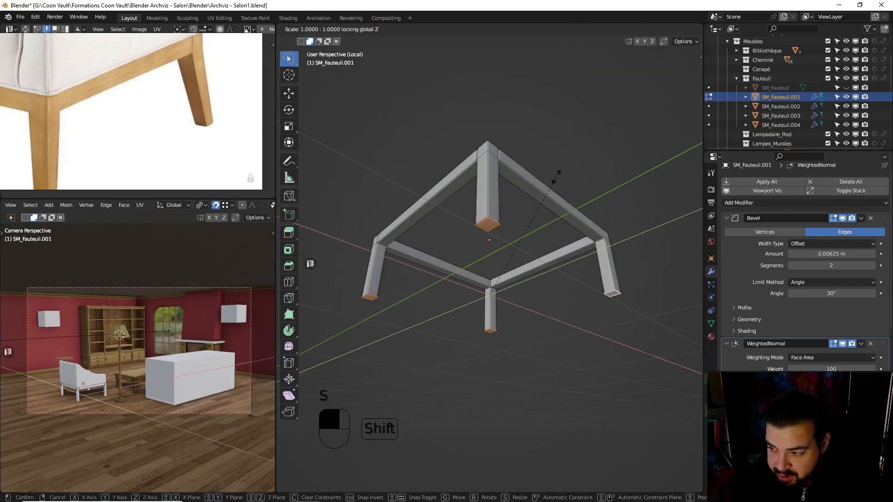
{"action": "type", "text": "0.5"}
{"action": "key", "text": "Return"}
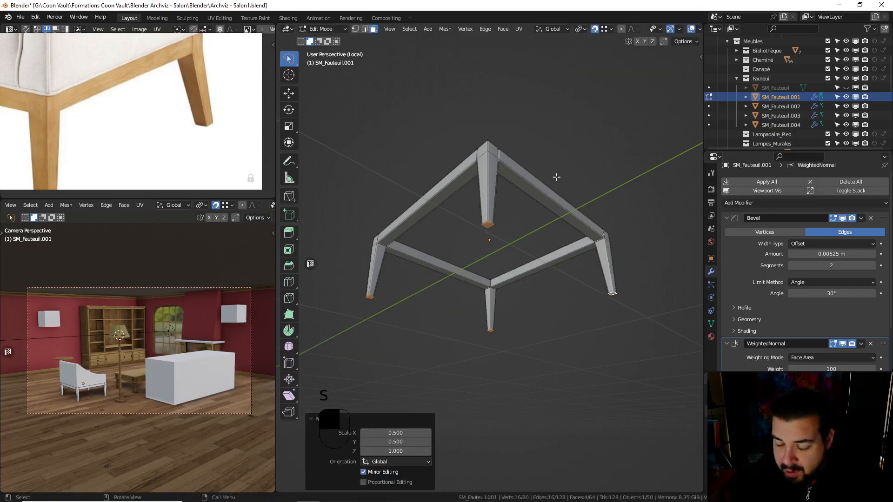
Splay the rear legs by moving their bottom faces -0.025 m along X and return to Object Mode
{"action": "left_click", "coordinate": [487, 224]}
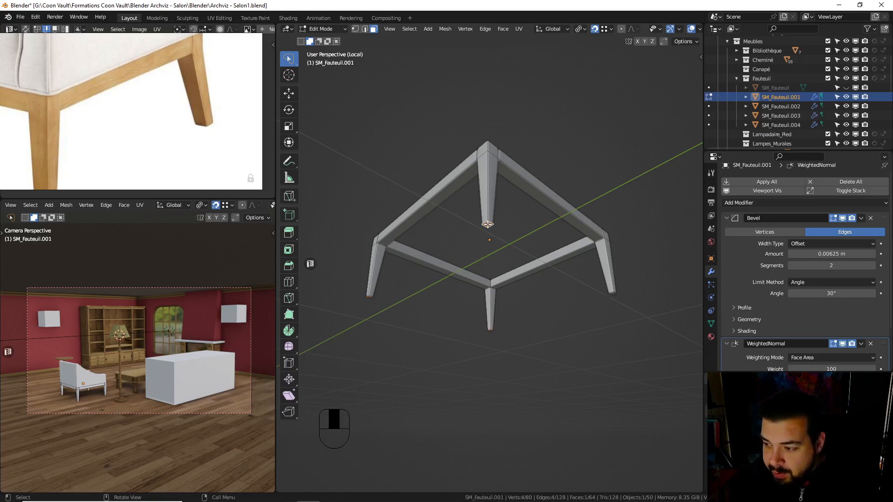
{"action": "key", "text": "KP_Divide"}
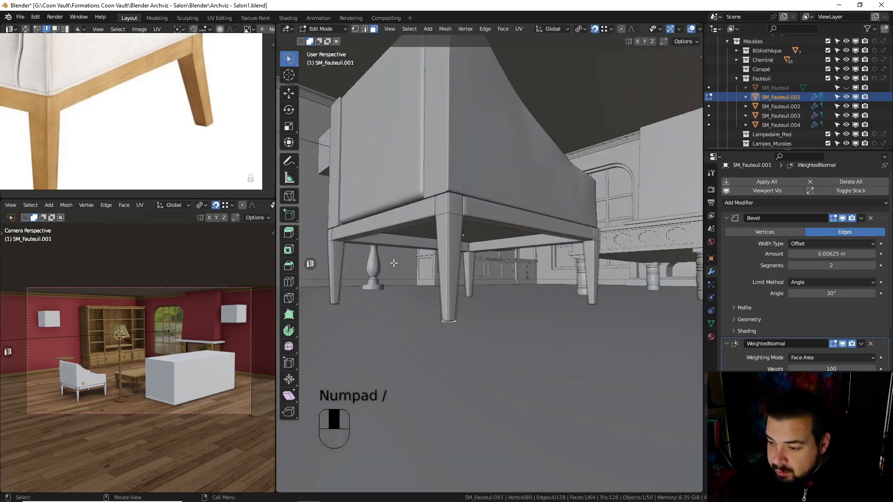
{"action": "key", "text": "KP_Divide"}
{"action": "middle_click_drag", "start_coordinate": [396, 261], "coordinate": [484, 225]}
{"action": "key", "text": "g"}
{"action": "key", "text": "x"}
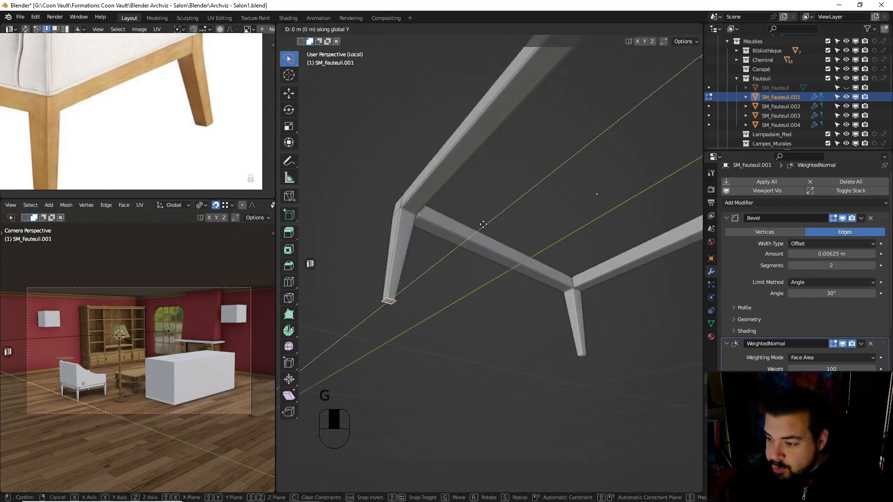
{"action": "type", "text": "-0.025"}
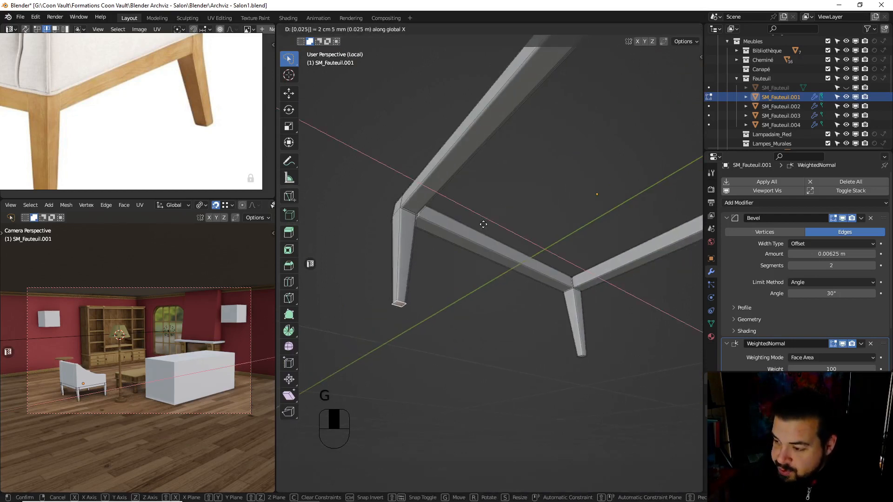
{"action": "key", "text": "Return"}
{"action": "key", "text": "Tab"}
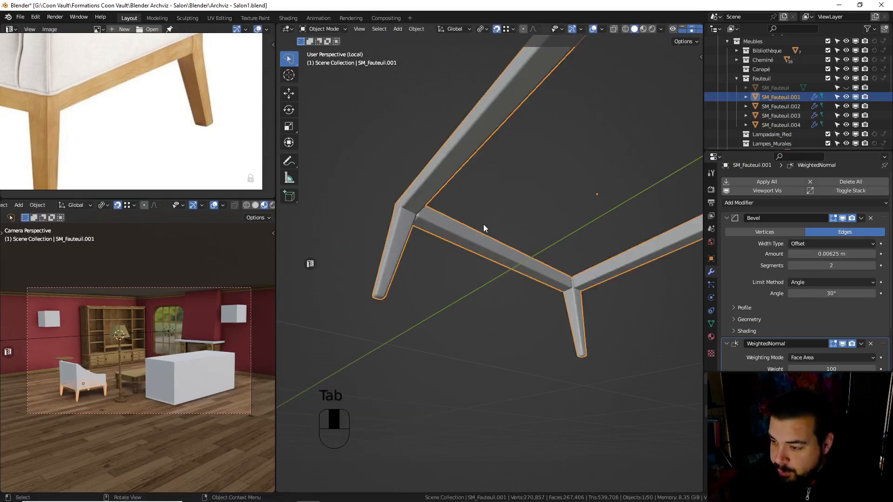
Move the front legs' bottom faces 0.01 m along X, then leave Edit Mode and local view and deselect the frame
{"action": "middle_click_drag", "start_coordinate": [484, 224], "coordinate": [473, 229]}
{"action": "middle_click_drag", "start_coordinate": [653, 218], "coordinate": [521, 269]}
{"action": "scroll", "coordinate": [606, 252], "scroll_direction": "down", "scroll_amount": 3}
{"action": "key", "text": "Tab"}
{"action": "left_click", "coordinate": [508, 293], "text": "shift"}
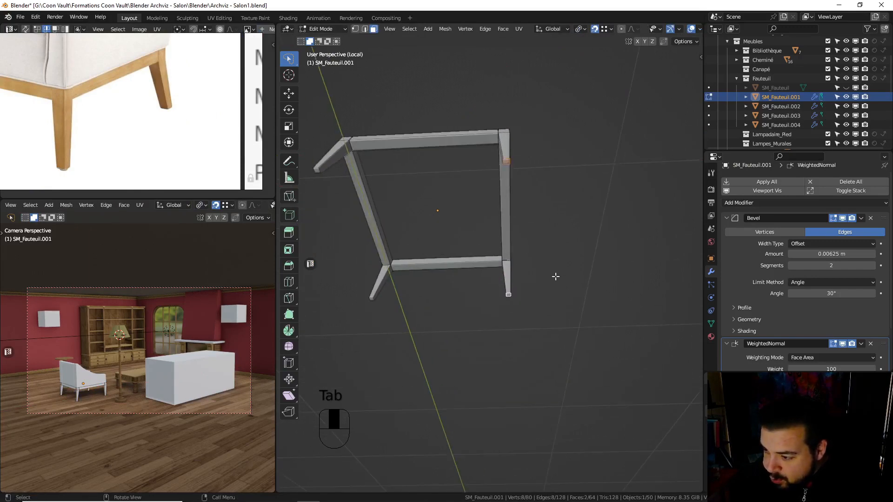
{"action": "type", "text": "gx0.01"}
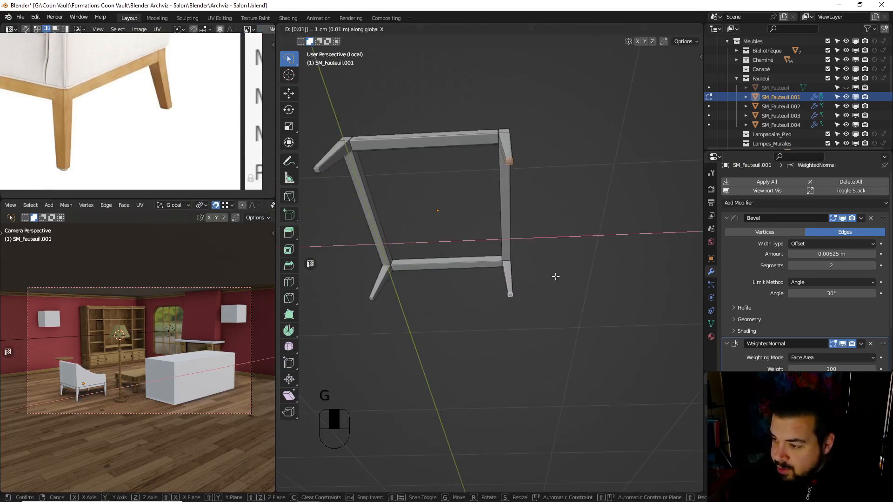
{"action": "left_click", "coordinate": [555, 276]}
{"action": "key", "text": "Tab"}
{"action": "key", "text": "KP_Divide"}
{"action": "key", "text": "a"}
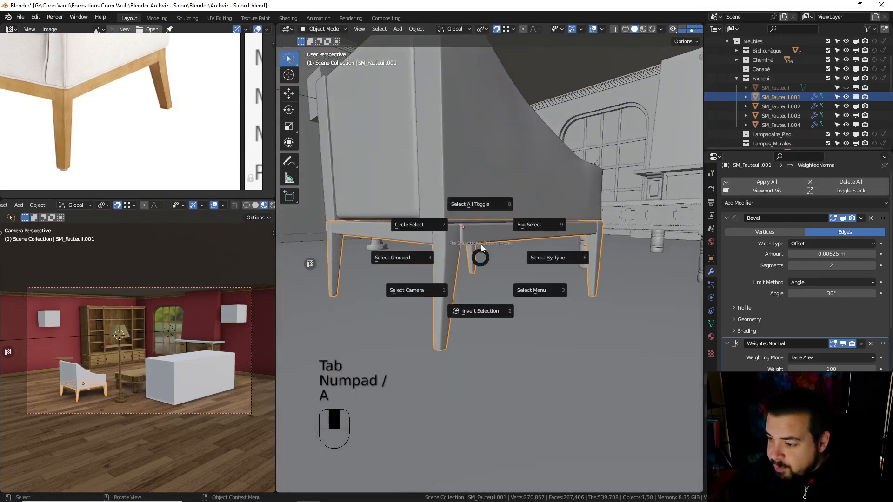
{"action": "left_click", "coordinate": [505, 228]}
Reopen the isolated leg frame for editing and move the front legs' bottom faces another 0.025 m along X
{"action": "middle_click_drag", "start_coordinate": [485, 234], "coordinate": [523, 257]}
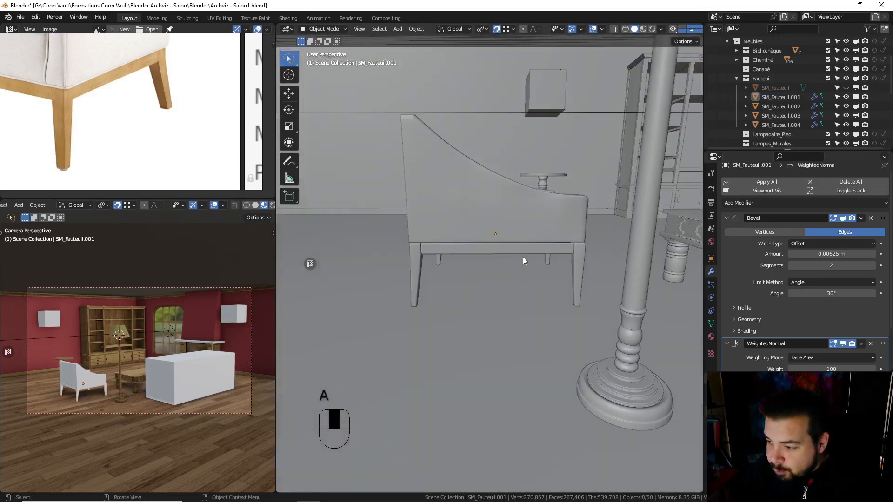
{"action": "middle_click_drag", "start_coordinate": [398, 261], "coordinate": [506, 264], "text": "shift"}
{"action": "scroll", "coordinate": [148, 88], "scroll_direction": "down", "scroll_amount": 2}
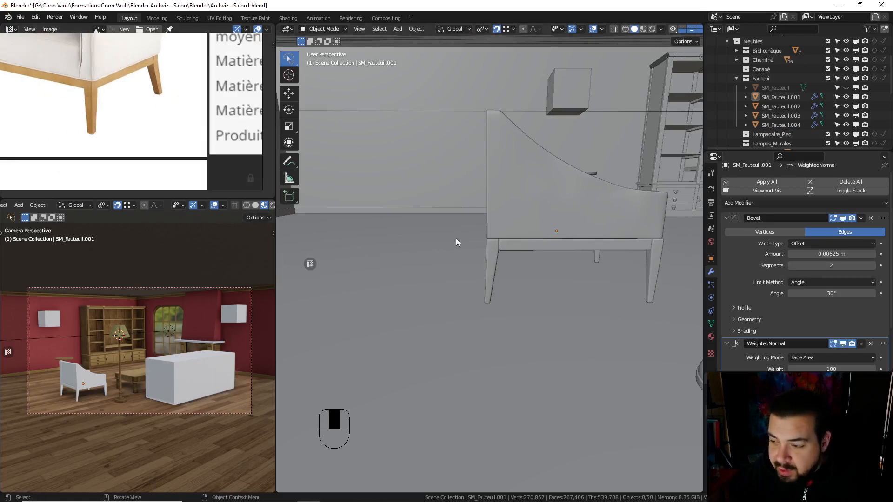
{"action": "key", "text": "Tab"}
{"action": "key", "text": "KP_Divide"}
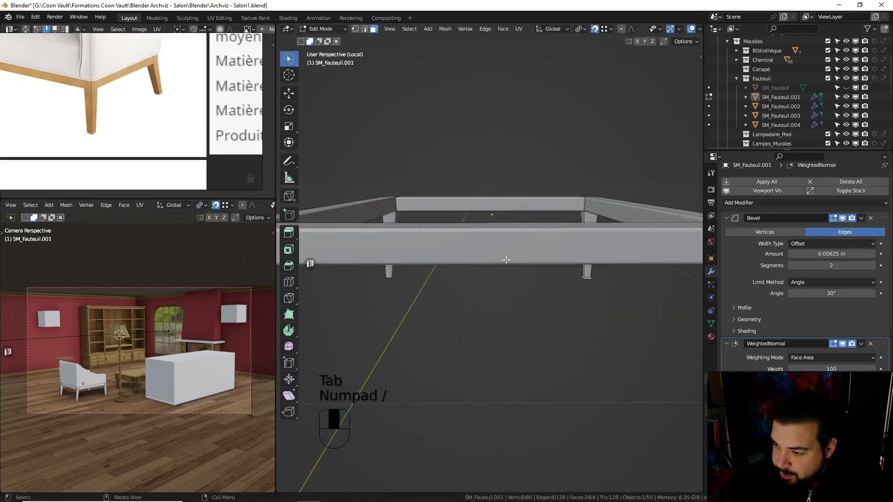
{"action": "middle_click_drag", "start_coordinate": [510, 261], "coordinate": [504, 223]}
{"action": "key", "text": "g"}
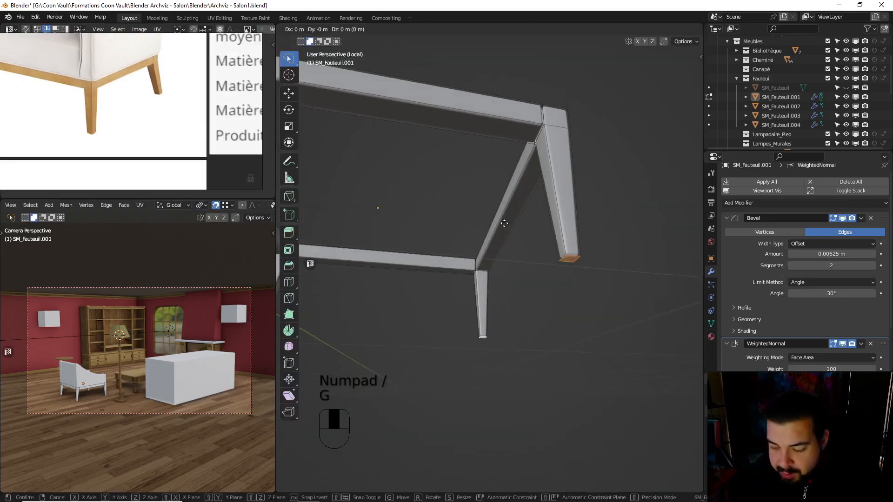
{"action": "type", "text": "x0.05"}
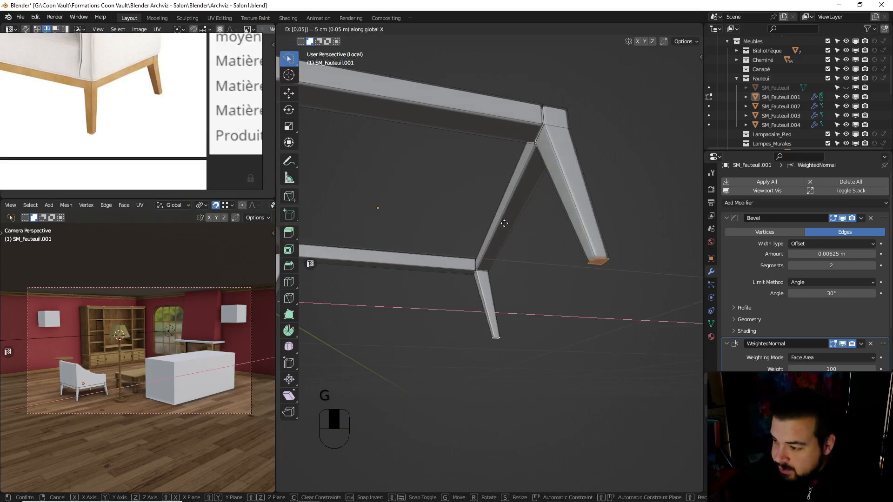
{"action": "key", "text": "BackSpace"}
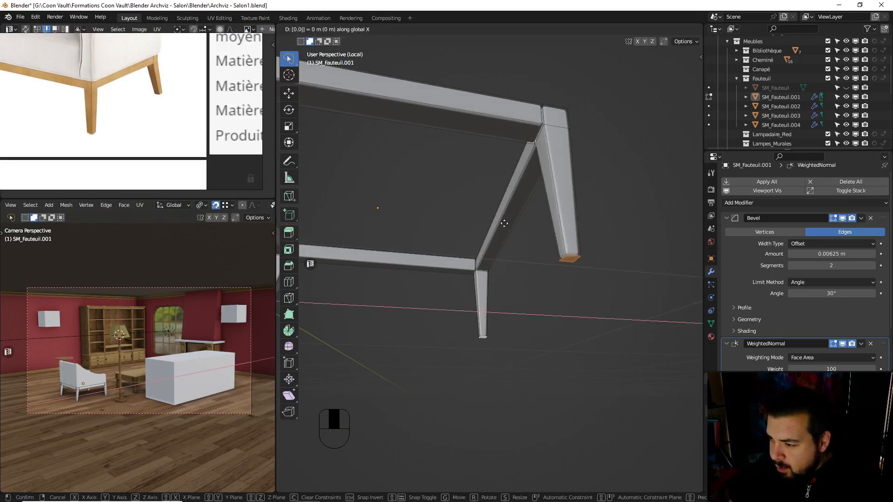
{"action": "type", "text": "25"}
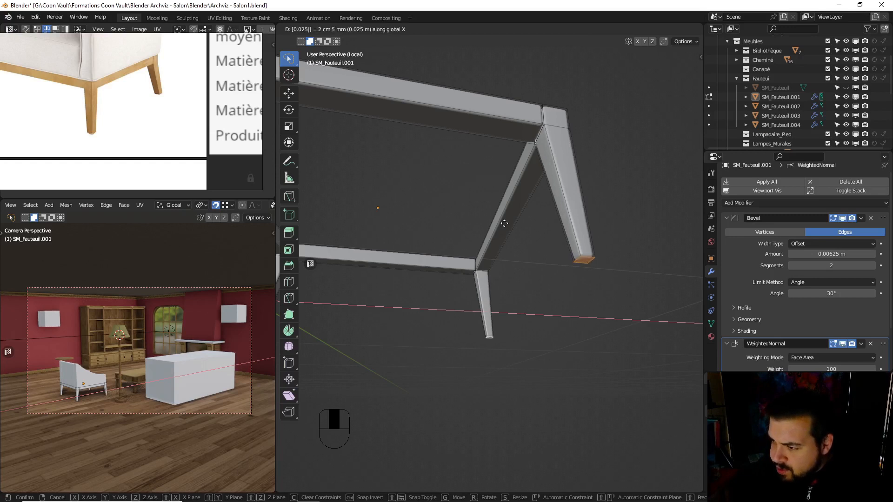
{"action": "key", "text": "Return"}
Move the rear legs' bottom faces another -0.05 m along X and return to the full scene in Object Mode
{"action": "middle_click_drag", "start_coordinate": [541, 225], "coordinate": [435, 229]}
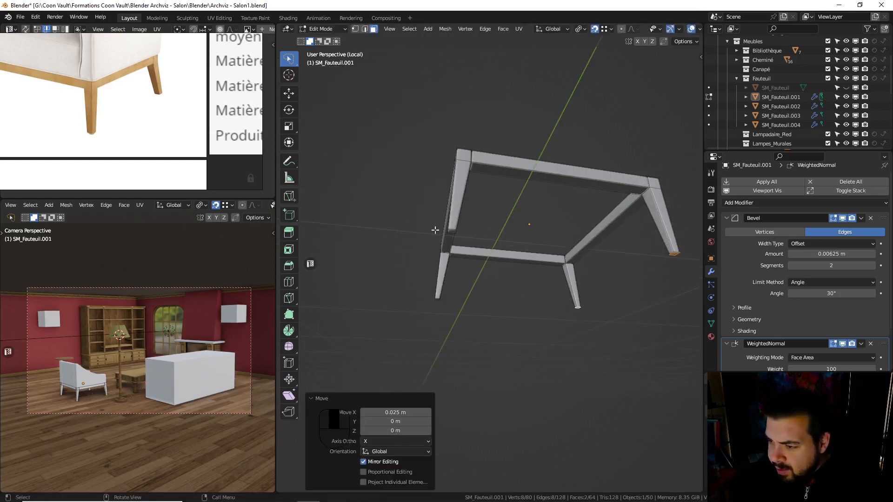
{"action": "left_click", "coordinate": [460, 244]}
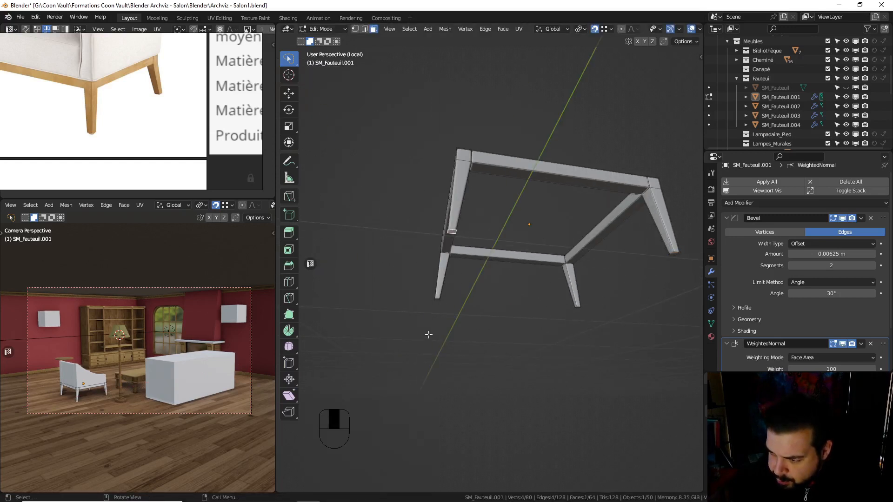
{"action": "left_click", "coordinate": [437, 299], "text": "shift"}
{"action": "key", "text": "g"}
{"action": "key", "text": "x"}
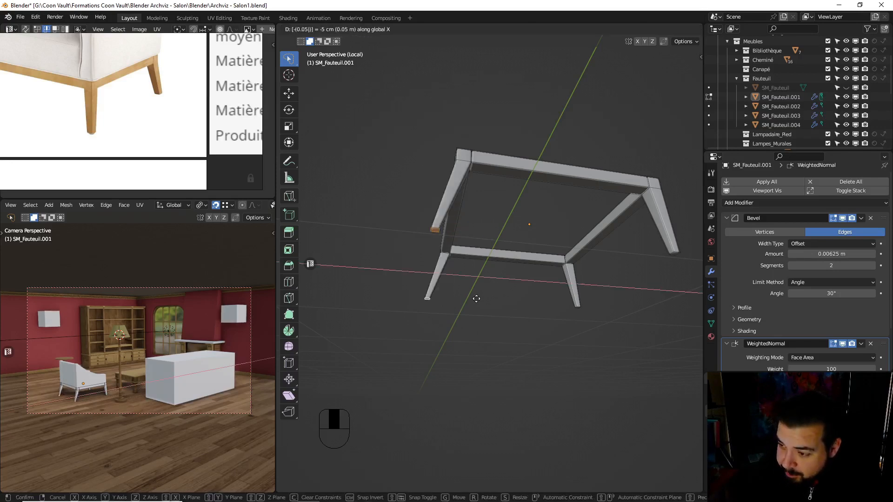
{"action": "left_click", "coordinate": [477, 300]}
{"action": "key", "text": "Tab"}
{"action": "key", "text": "KP_Divide"}
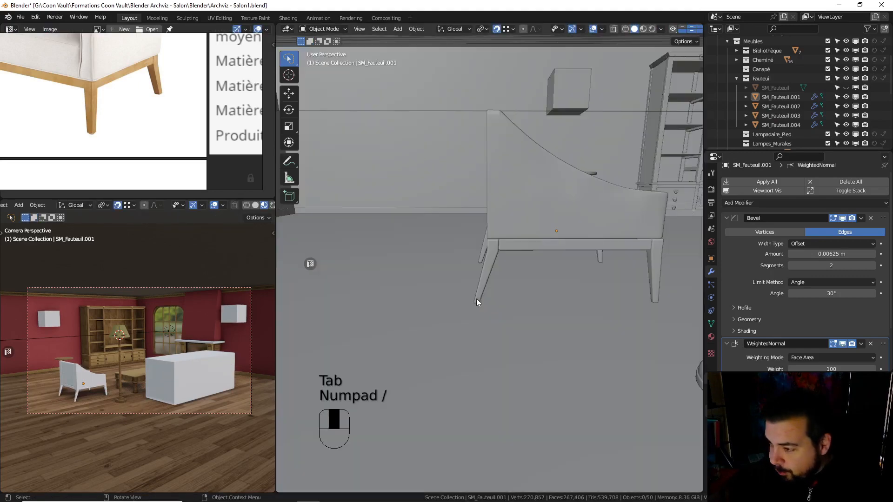
Mark the leg frame's sharp edges as seams and unwrap the whole frame with the Angle Based method
{"action": "middle_click_drag", "start_coordinate": [476, 275], "coordinate": [523, 308], "text": "shift"}
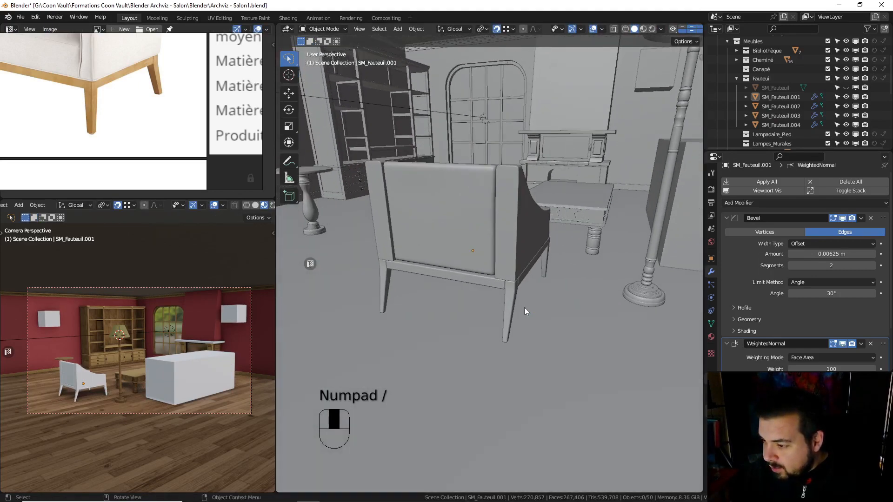
{"action": "left_click", "coordinate": [514, 294]}
{"action": "key", "text": "Tab"}
{"action": "key", "text": "a"}
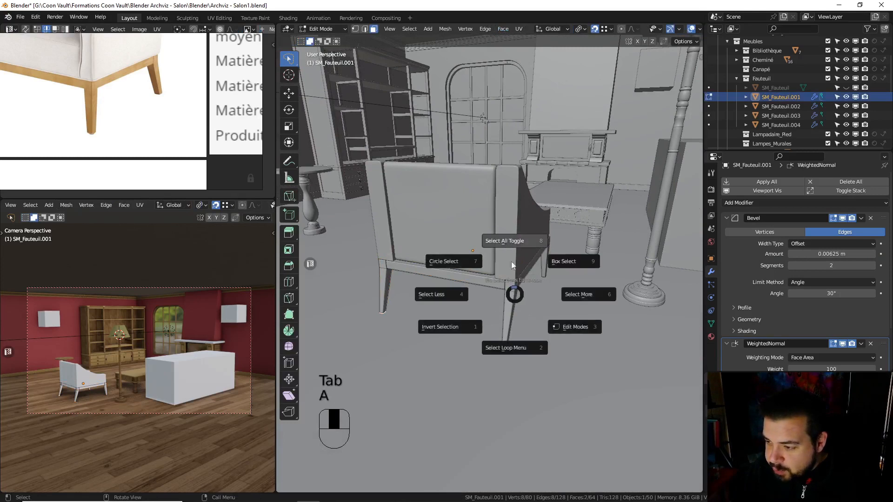
{"action": "key", "text": "a"}
{"action": "key", "text": "a"}
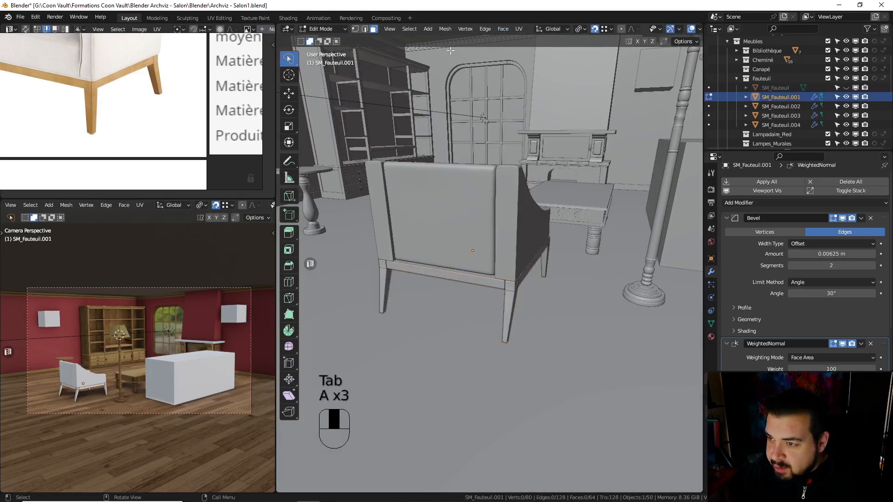
{"action": "left_click", "coordinate": [410, 29]}
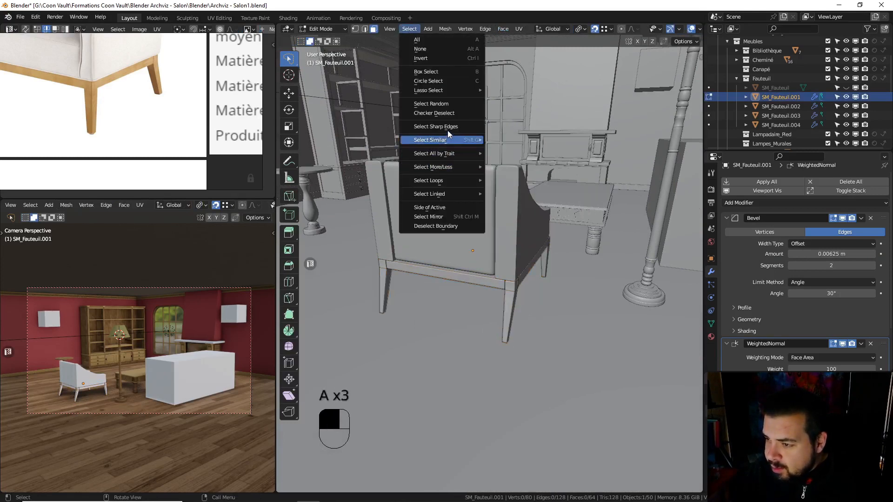
{"action": "left_click", "coordinate": [434, 126]}
{"action": "key", "text": "ctrl+e"}
{"action": "left_click", "coordinate": [511, 195]}
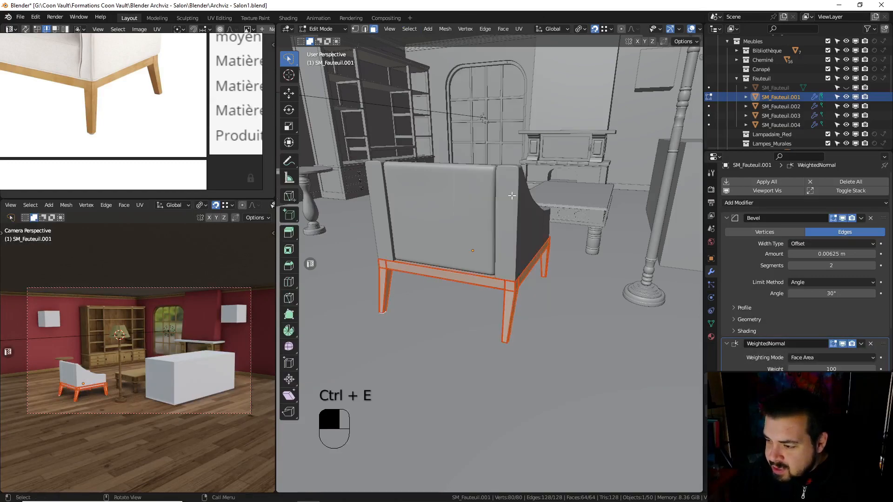
{"action": "key", "text": "u"}
{"action": "left_click", "coordinate": [511, 196]}
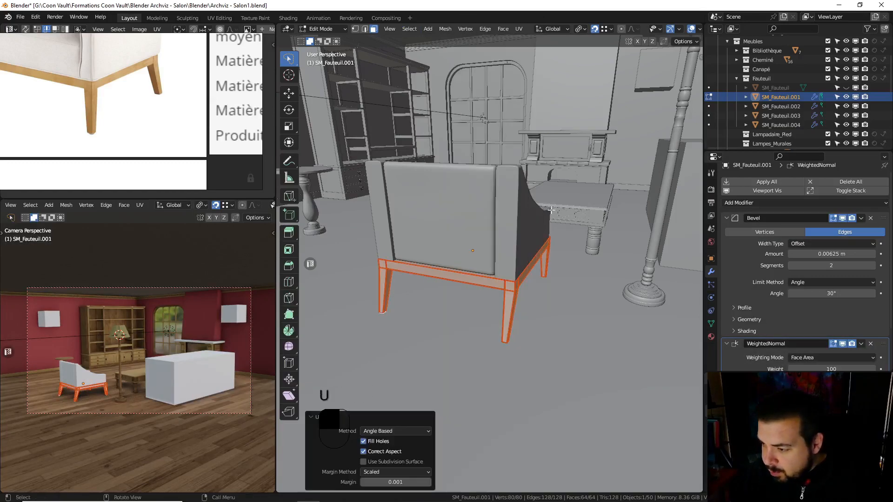
Select the entire leg frame mesh and clear all of its seams
{"action": "key", "text": "a"}
{"action": "key", "text": "a"}
{"action": "scroll", "coordinate": [539, 229], "scroll_direction": "up", "scroll_amount": 3}
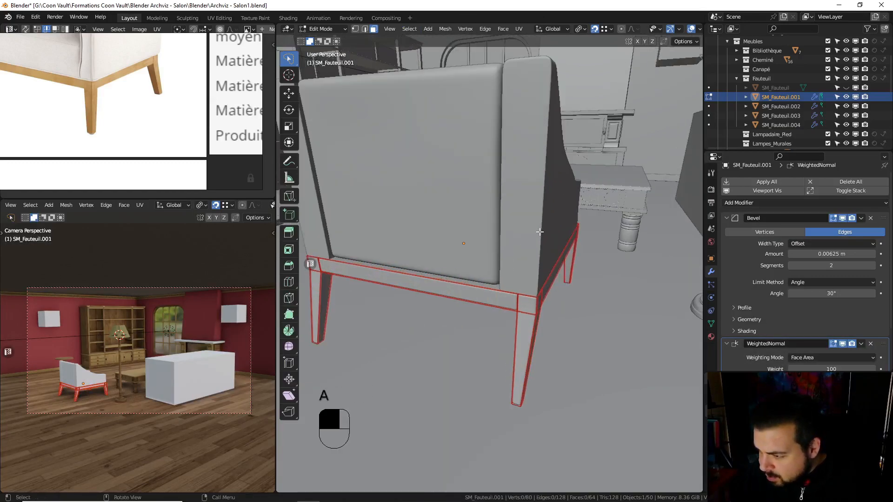
{"action": "middle_click_drag", "start_coordinate": [539, 231], "coordinate": [515, 200]}
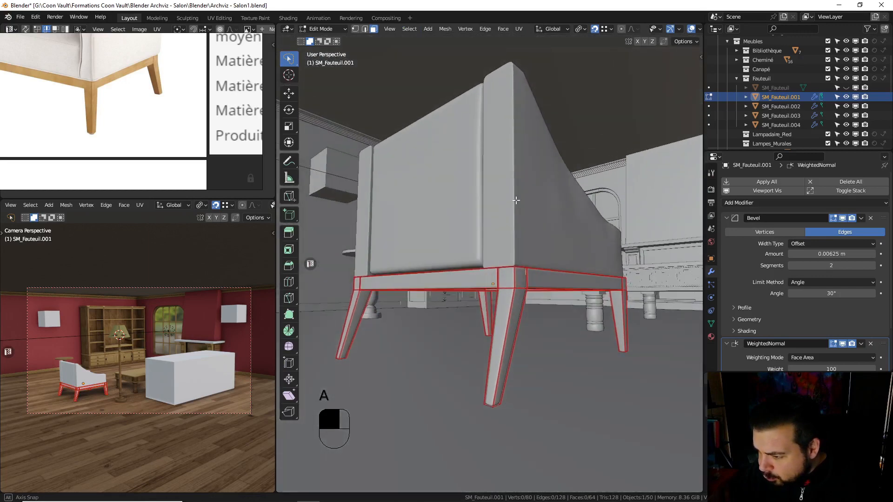
{"action": "left_click", "coordinate": [519, 289], "text": "alt+shift"}
{"action": "key", "text": "a"}
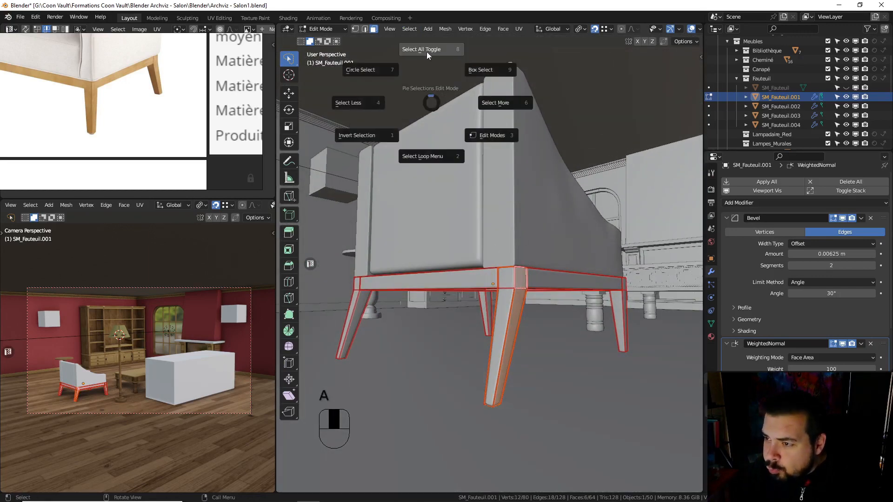
{"action": "left_click", "coordinate": [426, 52]}
{"action": "key", "text": "a"}
{"action": "left_click", "coordinate": [508, 114]}
{"action": "key", "text": "ctrl+e"}
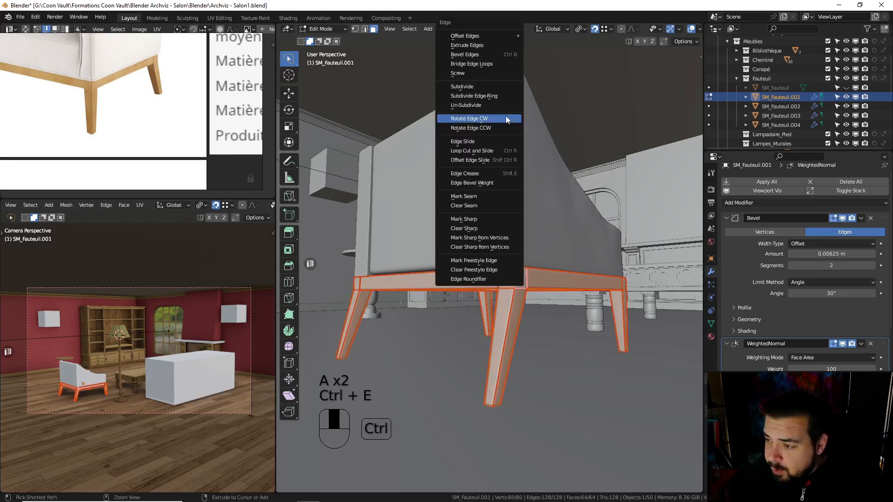
{"action": "left_click", "coordinate": [488, 205]}
Select the leg frame's sharp edges at 30° sharpness and mark them as seams
{"action": "key", "text": "a"}
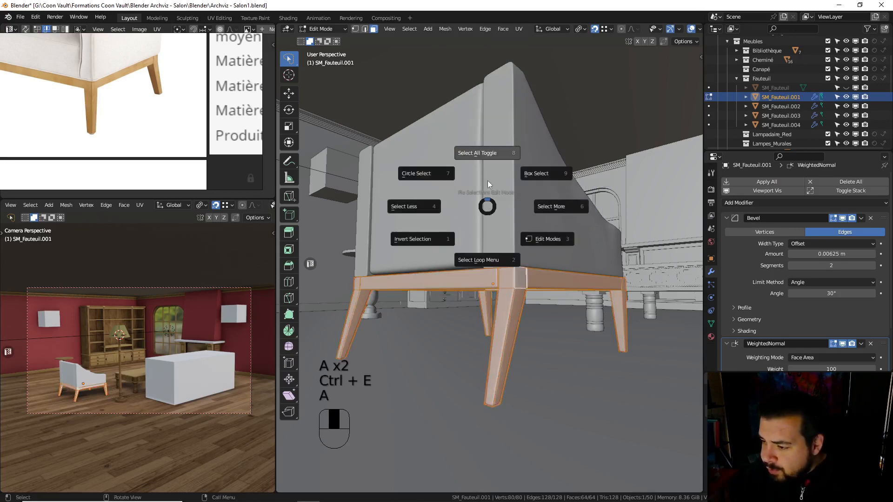
{"action": "left_click", "coordinate": [391, 61]}
{"action": "left_click", "coordinate": [367, 30]}
{"action": "left_click", "coordinate": [409, 29]}
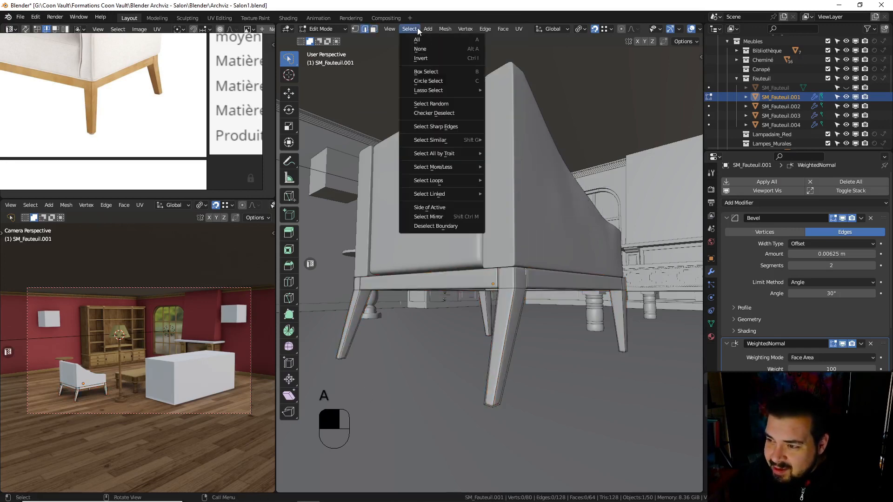
{"action": "left_click", "coordinate": [444, 127]}
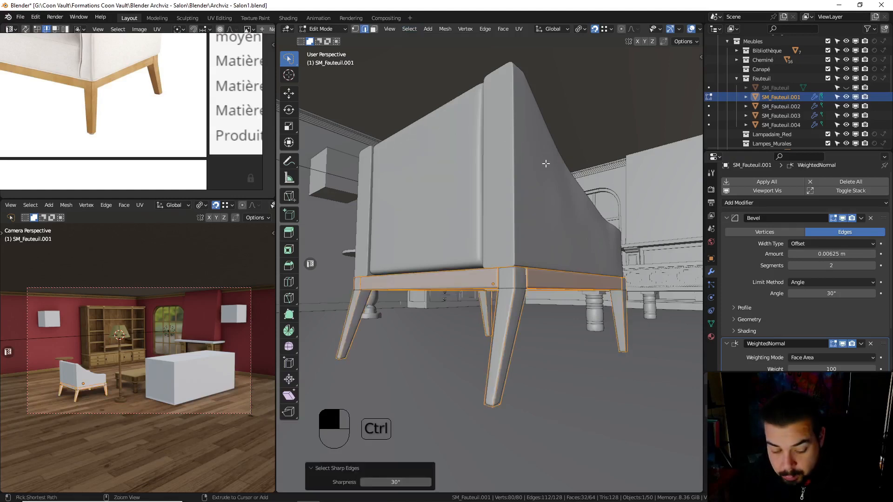
{"action": "key", "text": "ctrl+e"}
{"action": "left_click", "coordinate": [522, 196]}
Unwrap the whole leg frame along its new seams with the Angle Based method
{"action": "key", "text": "a"}
{"action": "key", "text": "a"}
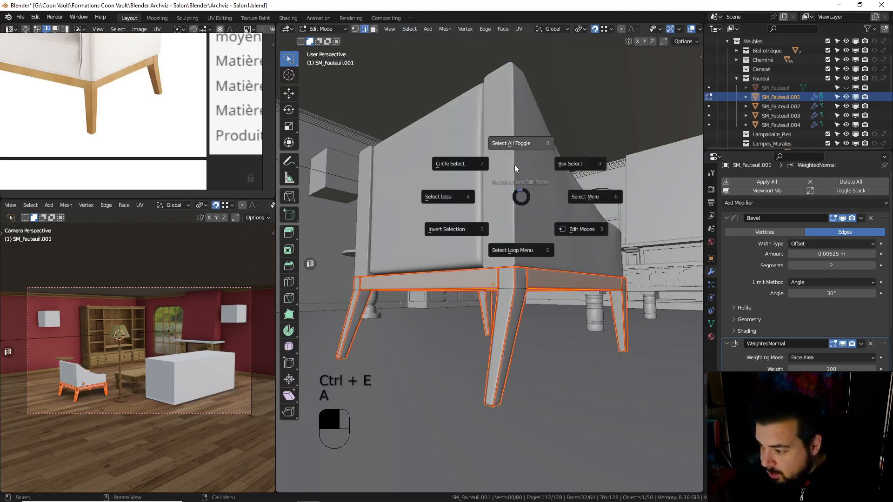
{"action": "key", "text": "u"}
{"action": "left_click", "coordinate": [514, 122]}
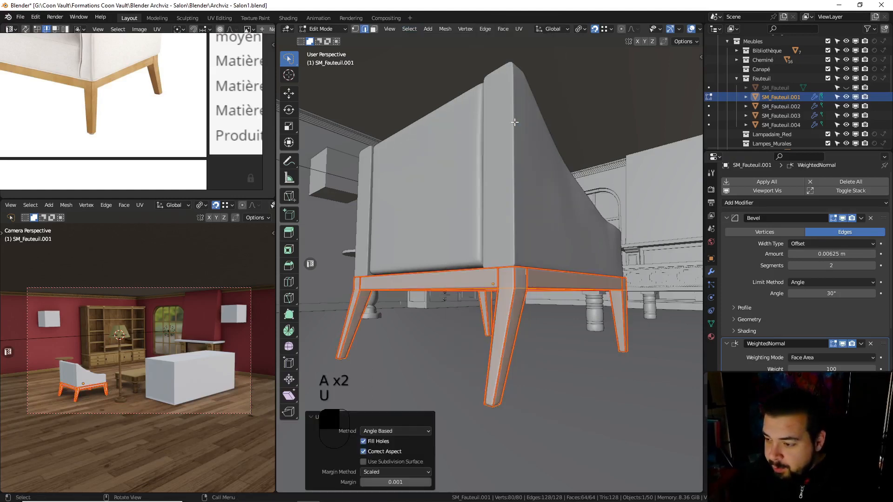
Return to Object Mode and assign the existing M_BoisClair material to the leg frame
{"action": "key", "text": "Tab"}
{"action": "left_click", "coordinate": [710, 336]}
{"action": "left_click", "coordinate": [727, 227]}
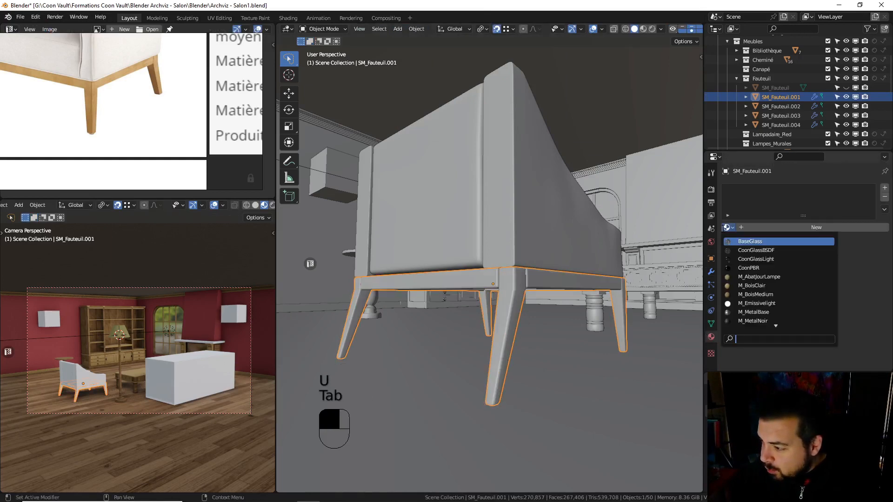
{"action": "type", "text": "b"}
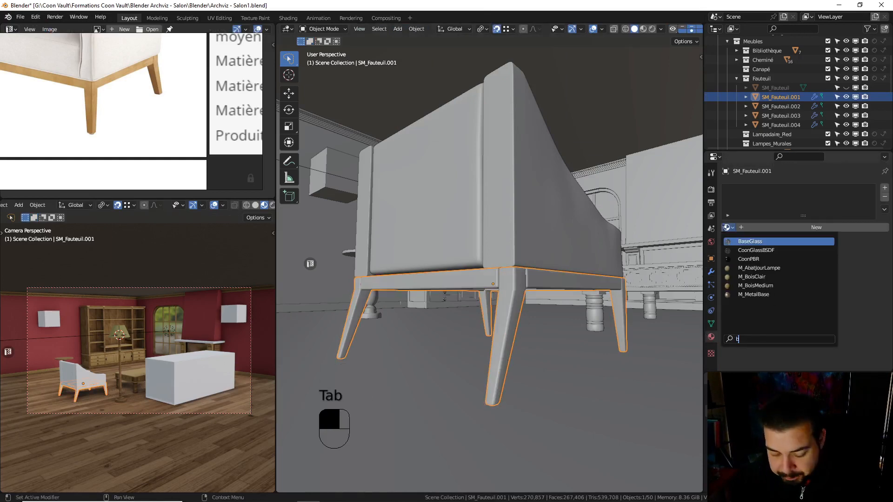
{"action": "left_click", "coordinate": [758, 277]}
Select the armrests and backrest, assign the CoonPBR material to the active part, and make it a single-user copy named M_Tissu
{"action": "left_click", "coordinate": [538, 210]}
{"action": "middle_click_drag", "start_coordinate": [553, 187], "coordinate": [460, 140]}
{"action": "left_click", "coordinate": [470, 144], "text": "shift"}
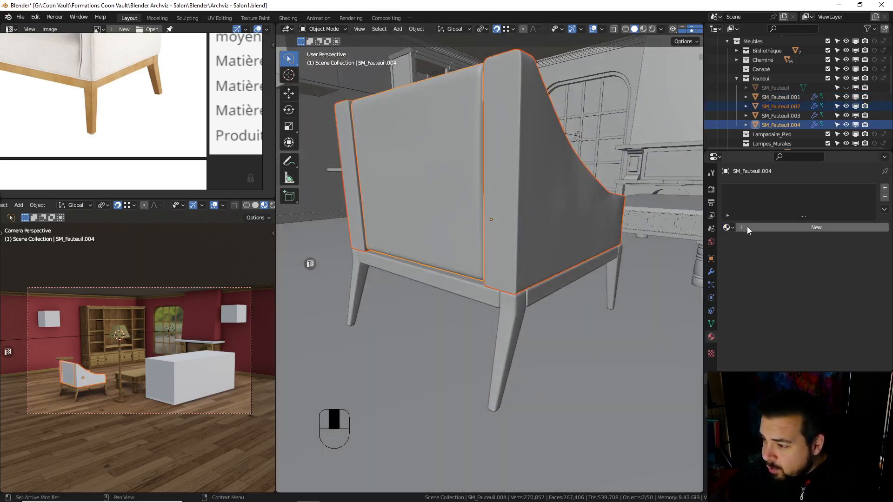
{"action": "left_click", "coordinate": [728, 227]}
{"action": "scroll", "coordinate": [766, 268], "scroll_direction": "down", "scroll_amount": 14}
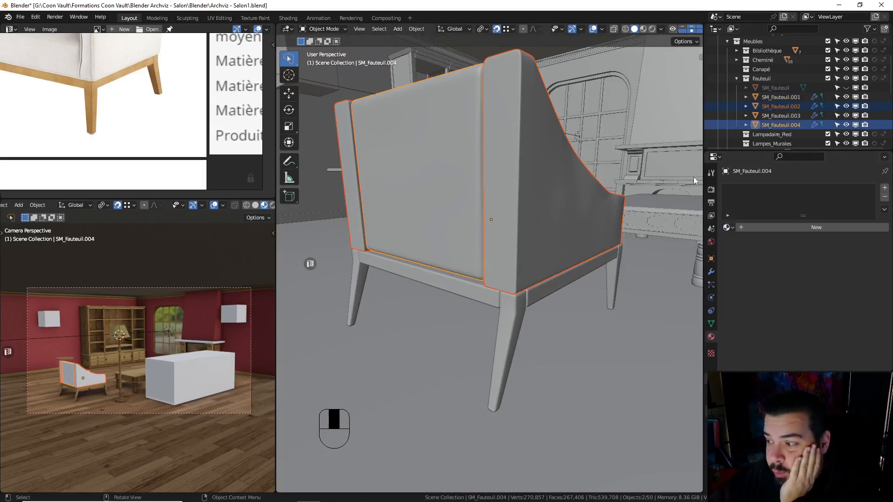
{"action": "left_click", "coordinate": [728, 228]}
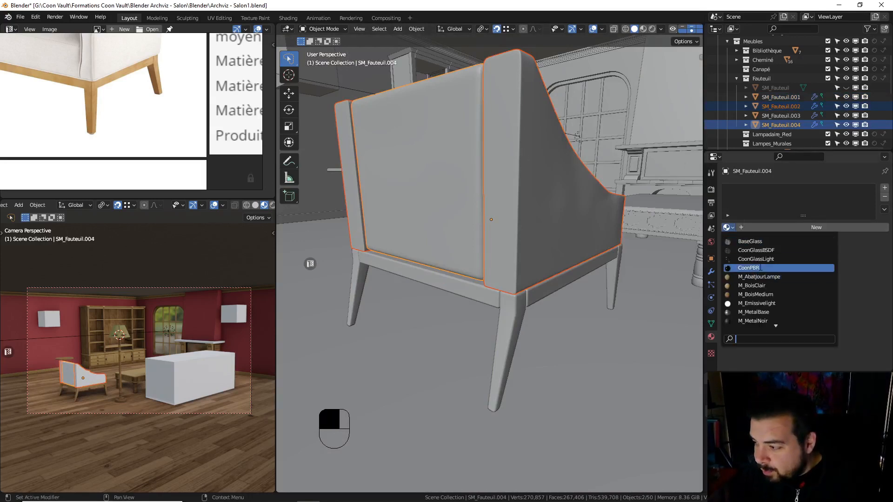
{"action": "key", "text": "Return"}
{"action": "left_click", "coordinate": [856, 228]}
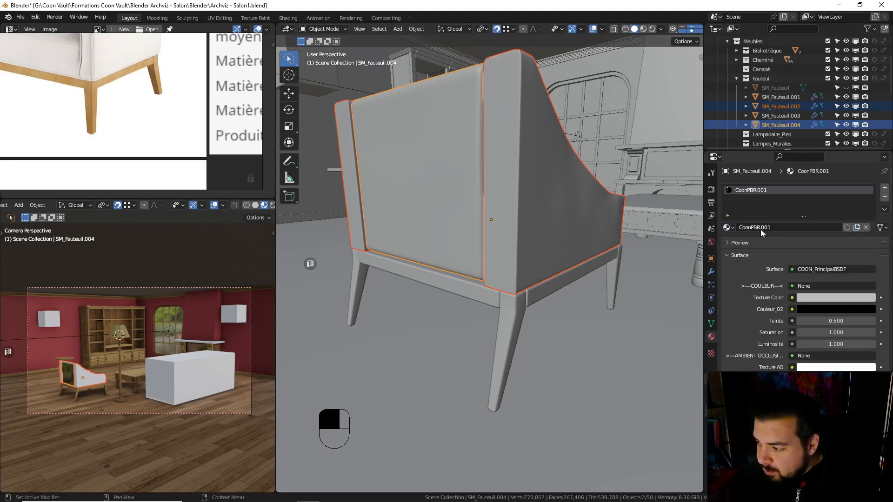
{"action": "double_click", "coordinate": [765, 228]}
{"action": "type", "text": "M_Tissu"}
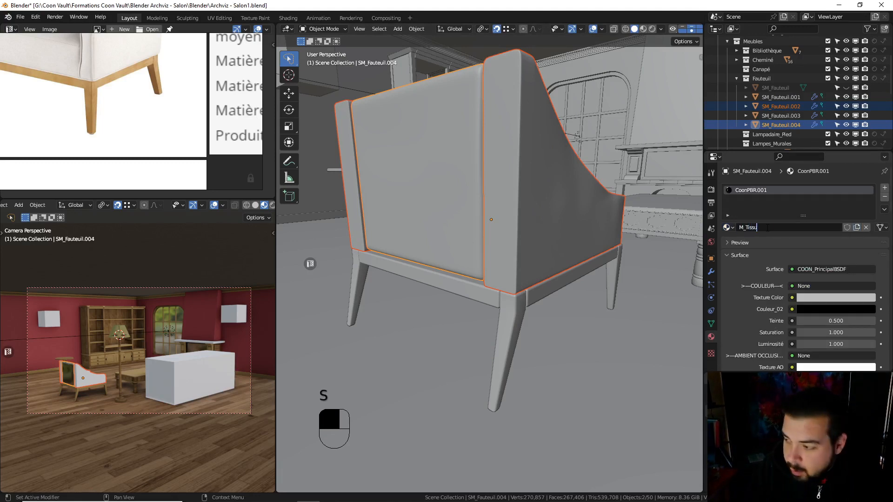
{"action": "key", "text": "Return"}
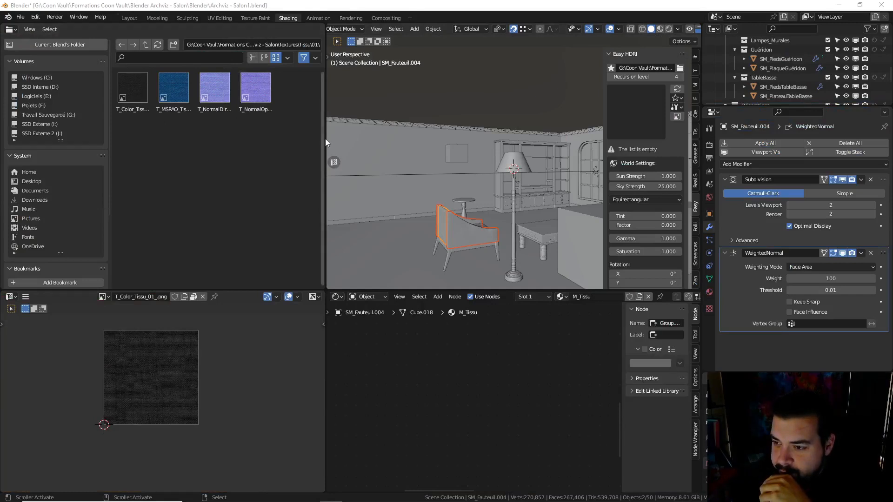
Browse the project's Textures folder to the Tissu\02 fabric texture set for the M_Tissu material
{"action": "scroll", "coordinate": [540, 376], "scroll_direction": "down", "scroll_amount": 2}
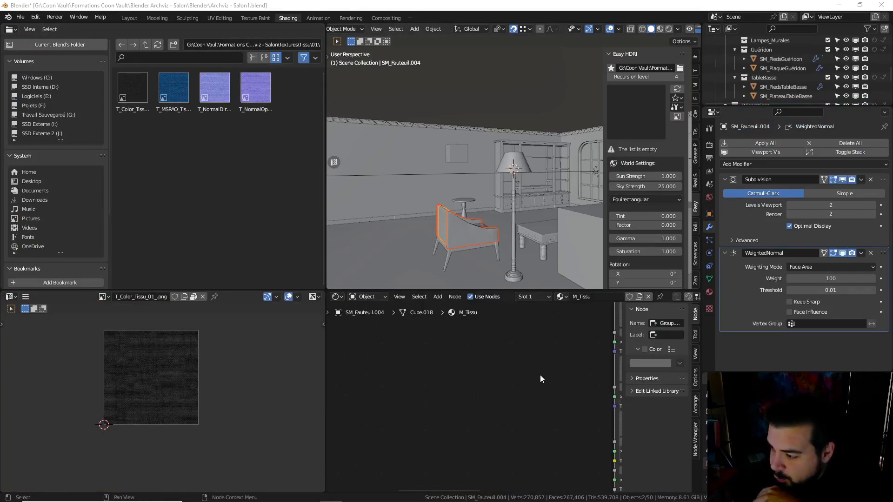
{"action": "scroll", "coordinate": [538, 372], "scroll_direction": "down", "scroll_amount": 3}
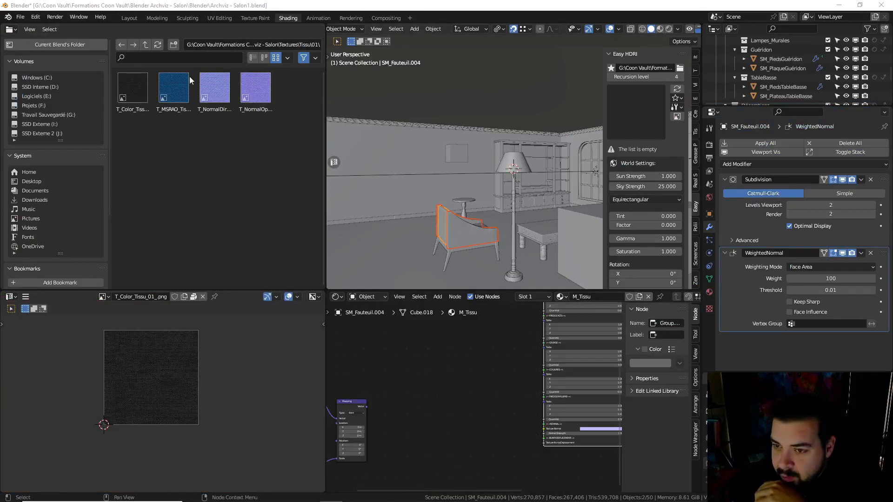
{"action": "left_click", "coordinate": [144, 44]}
{"action": "left_click", "coordinate": [145, 45]}
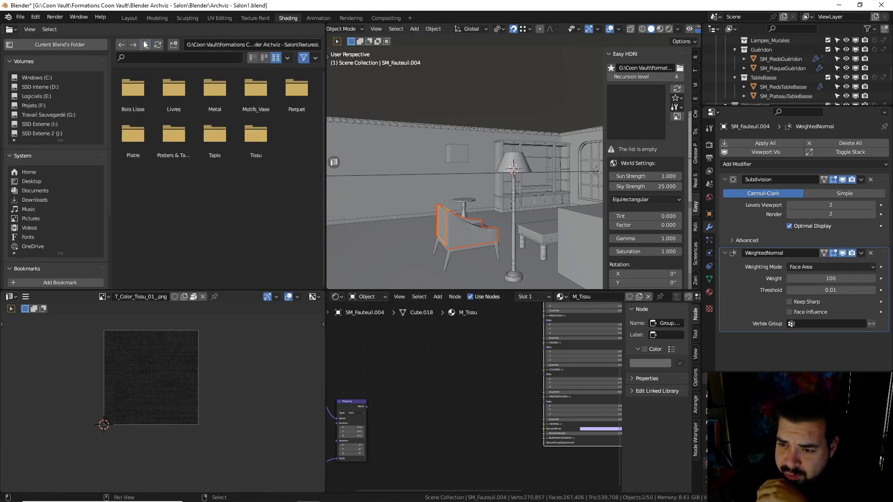
{"action": "double_click", "coordinate": [253, 133]}
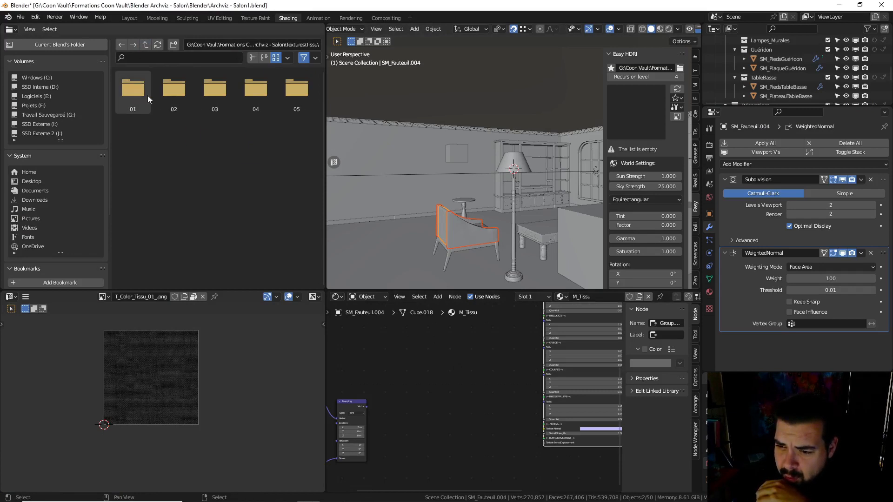
{"action": "double_click", "coordinate": [179, 95]}
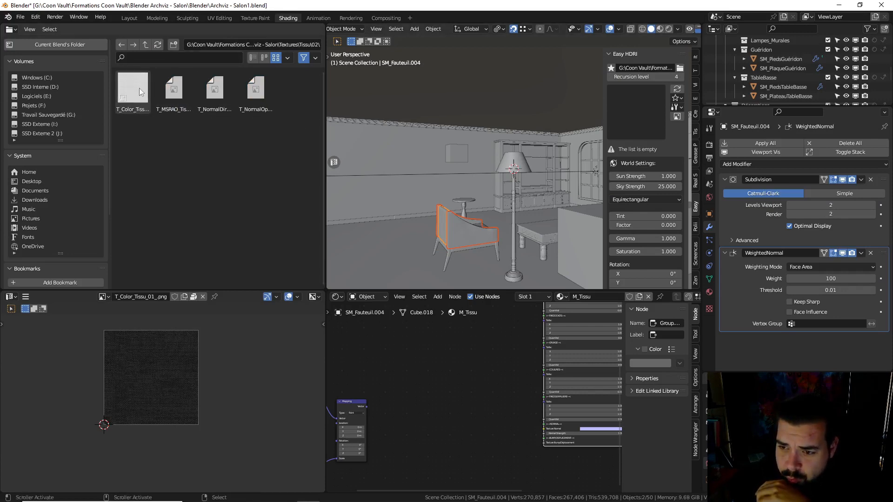
Add the T_Color_Tissu_02 image to the M_Tissu node tree and connect its color to the shader's Texture Color input
{"action": "left_click_drag", "start_coordinate": [141, 91], "coordinate": [434, 342]}
{"action": "middle_click_drag", "start_coordinate": [484, 338], "coordinate": [465, 406]}
{"action": "left_click_drag", "start_coordinate": [438, 410], "coordinate": [503, 334]}
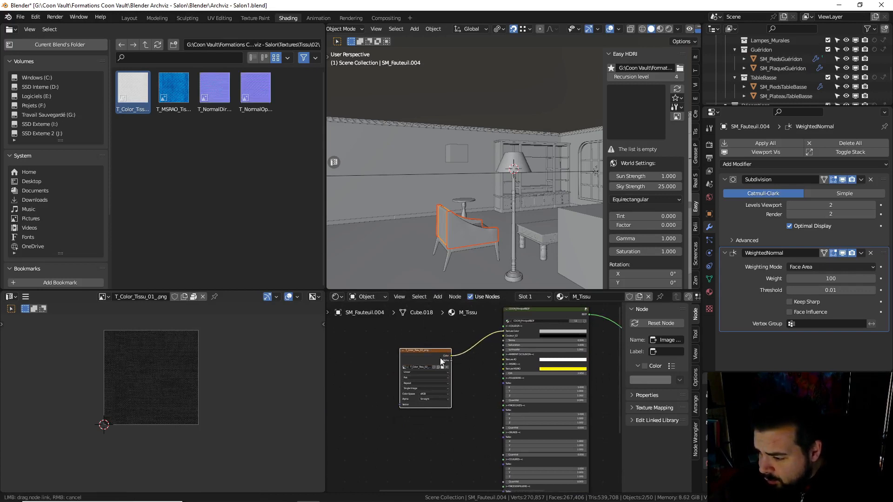
{"action": "left_click_drag", "start_coordinate": [441, 359], "coordinate": [442, 345]}
Add the T_MSRAO_Tissu_02 image below the color texture and connect its color to the shader's MSRAO texture input
{"action": "left_click_drag", "start_coordinate": [175, 91], "coordinate": [409, 419]}
{"action": "middle_click_drag", "start_coordinate": [463, 429], "coordinate": [434, 389]}
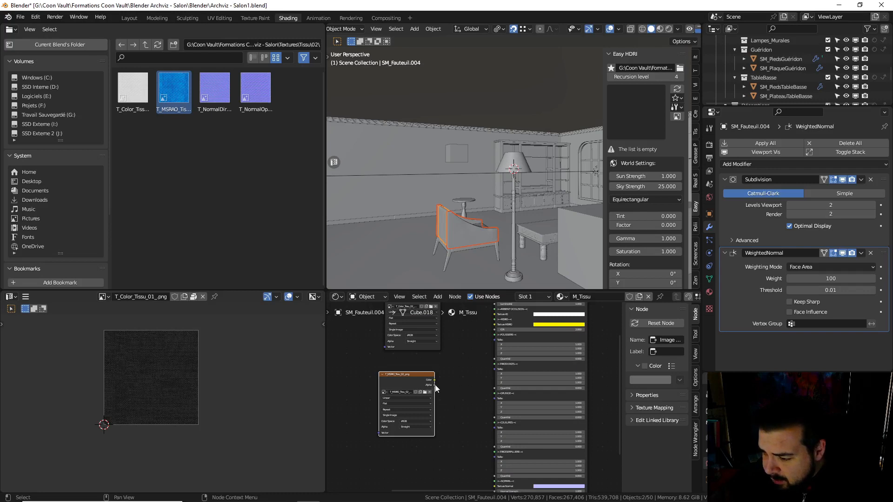
{"action": "scroll", "coordinate": [487, 330], "scroll_direction": "up", "scroll_amount": 1}
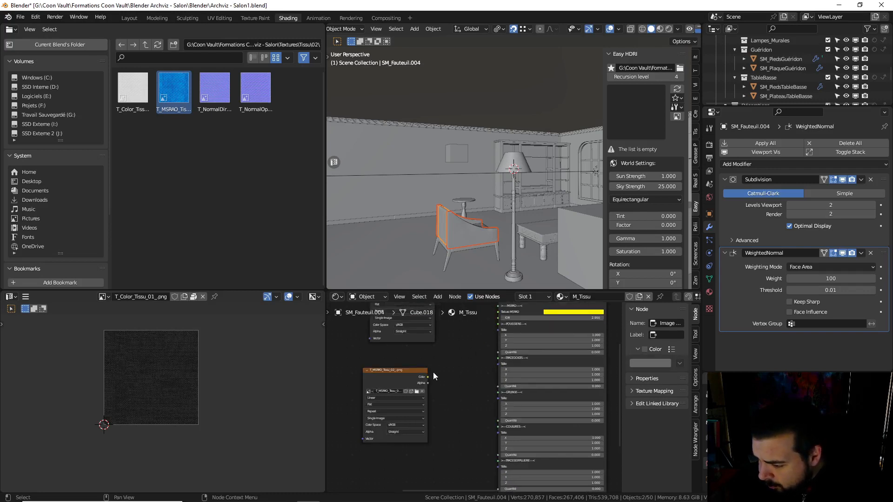
{"action": "left_click_drag", "start_coordinate": [427, 379], "coordinate": [498, 346]}
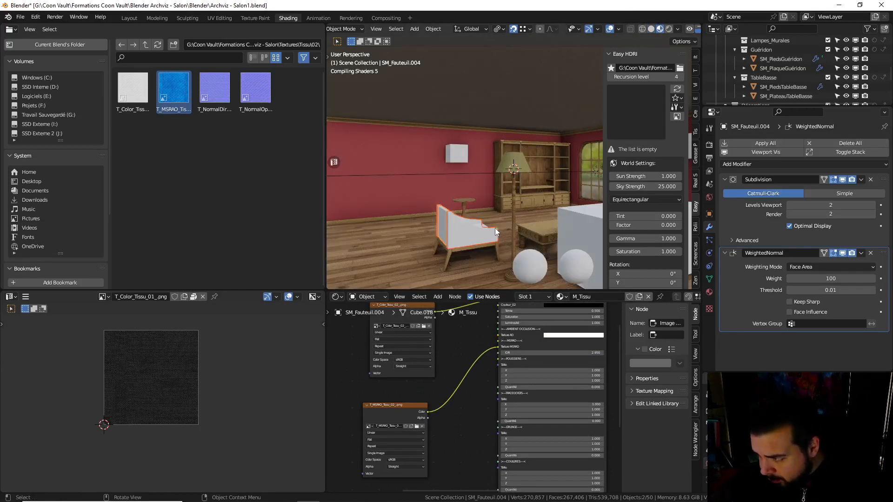
Isolate the armrests and backrest in local view and examine the backrest's fabric texture up close
{"action": "key", "text": "KP_Divide"}
{"action": "scroll", "coordinate": [441, 228], "scroll_direction": "up", "scroll_amount": 2}
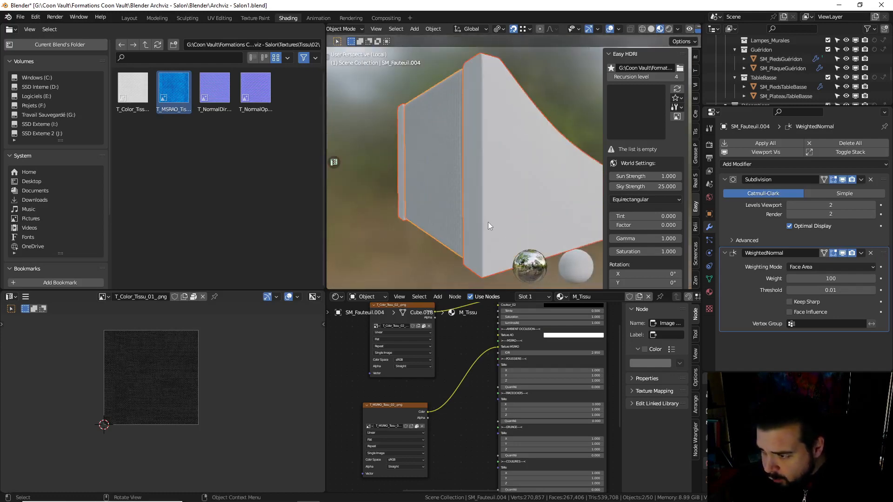
{"action": "middle_click_drag", "start_coordinate": [488, 222], "coordinate": [544, 211]}
{"action": "scroll", "coordinate": [528, 206], "scroll_direction": "up", "scroll_amount": 4}
{"action": "scroll", "coordinate": [503, 207], "scroll_direction": "down", "scroll_amount": 2}
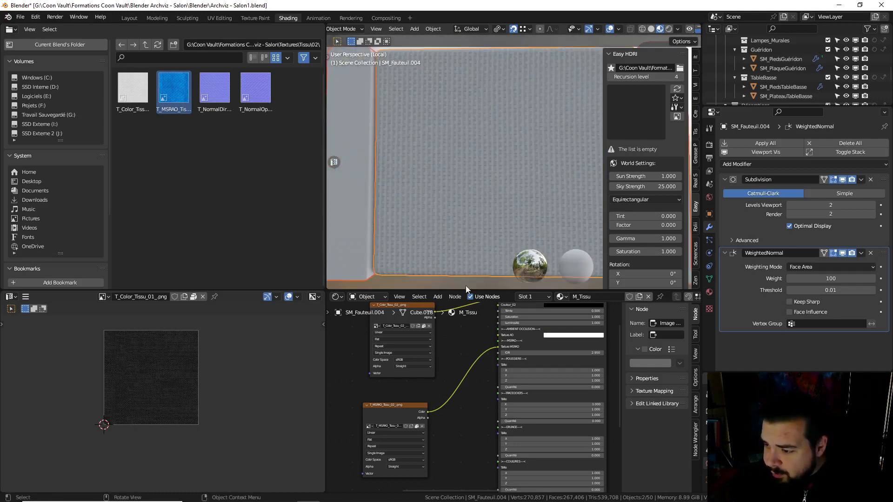
Set the MSRAO texture's color space to Non-Color and connect its alpha to the shader's Texture AO input
{"action": "left_click", "coordinate": [396, 459]}
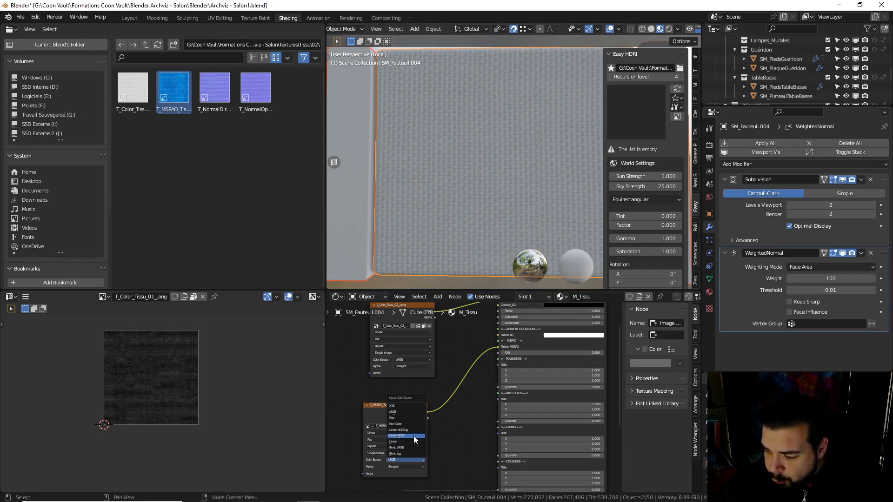
{"action": "left_click", "coordinate": [404, 426]}
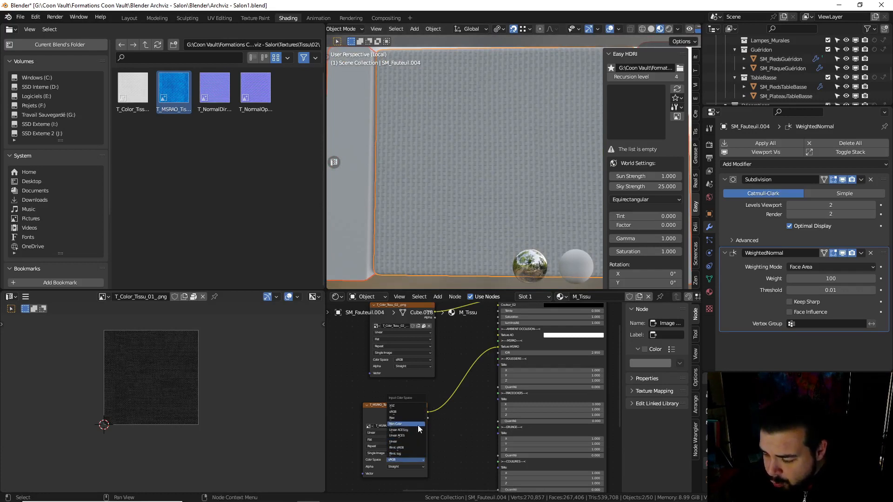
{"action": "left_click_drag", "start_coordinate": [428, 417], "coordinate": [498, 337]}
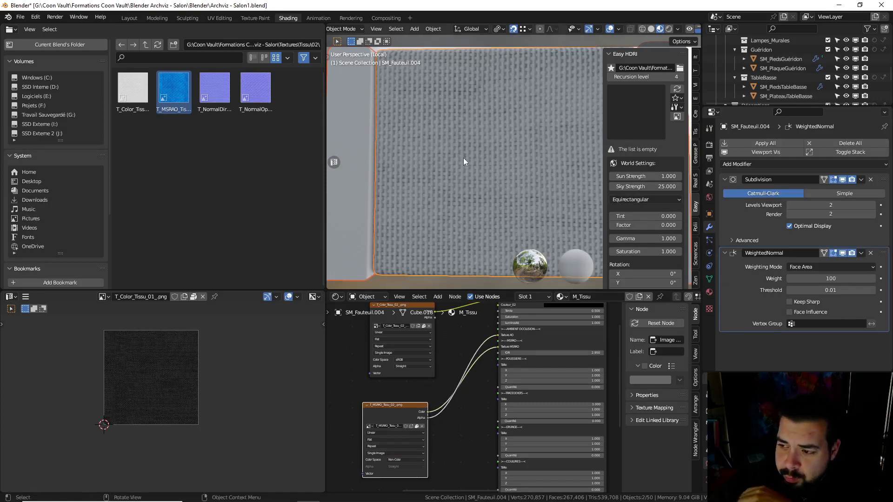
Add the T_NormalOpenGL_Tissu_02 image below the MSRAO texture and connect its color to the shader's Texture Normal input
{"action": "left_click_drag", "start_coordinate": [255, 89], "coordinate": [337, 430]}
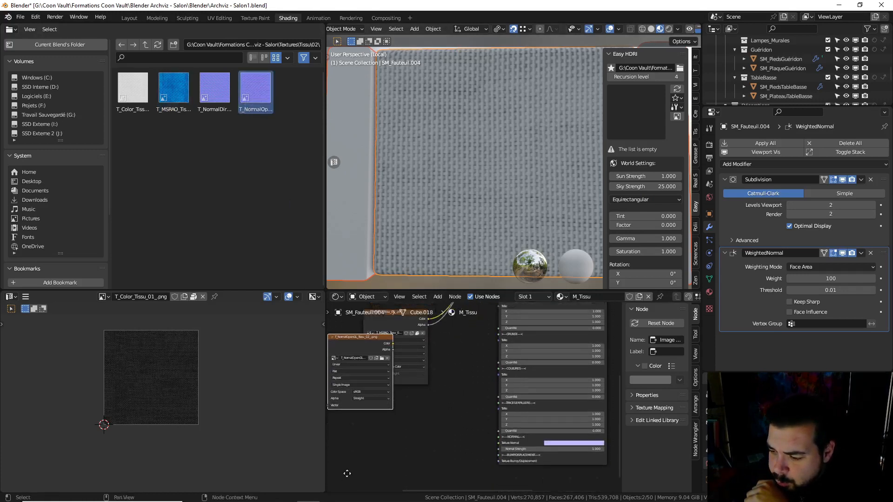
{"action": "left_click", "coordinate": [383, 431]}
{"action": "left_click_drag", "start_coordinate": [421, 434], "coordinate": [500, 436]}
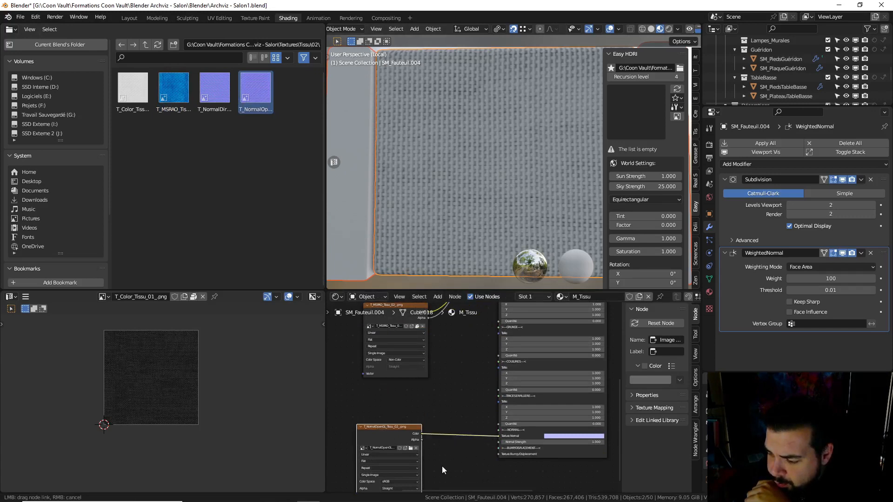
Set the normal map texture's color space to Non-Color
{"action": "scroll", "coordinate": [440, 463], "scroll_direction": "down", "scroll_amount": 3, "text": "shift"}
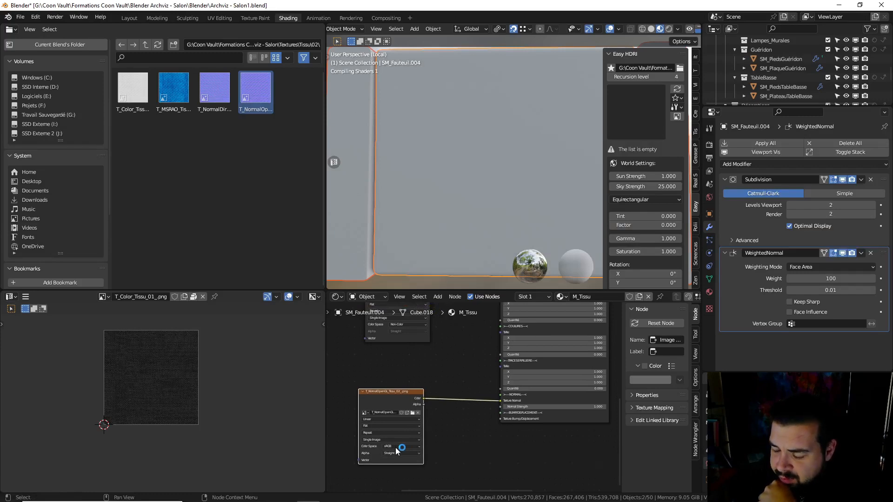
{"action": "left_click", "coordinate": [403, 446]}
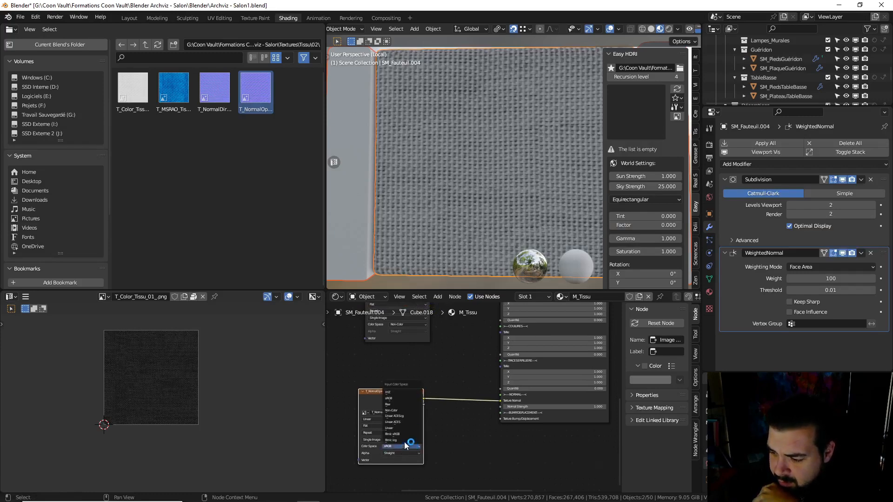
{"action": "left_click", "coordinate": [402, 411]}
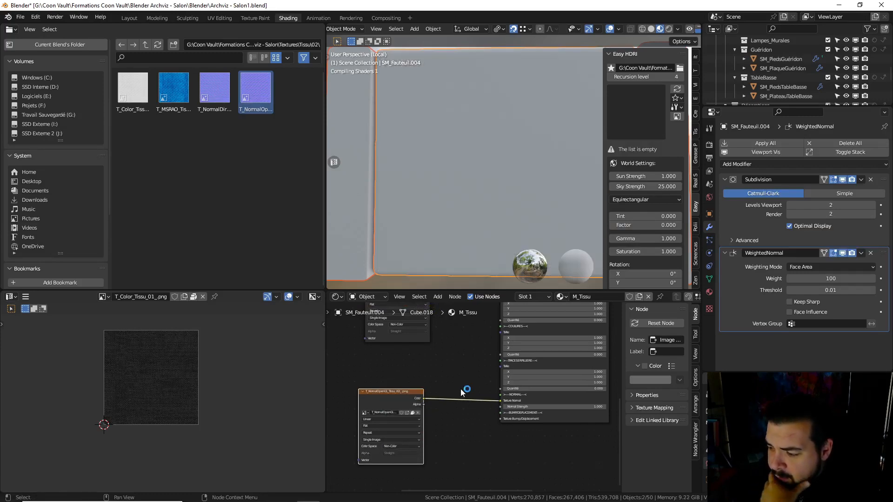
Connect the Mapping node's vector output to the color, MSRAO and normal texture nodes
{"action": "middle_click_drag", "start_coordinate": [436, 362], "coordinate": [451, 389]}
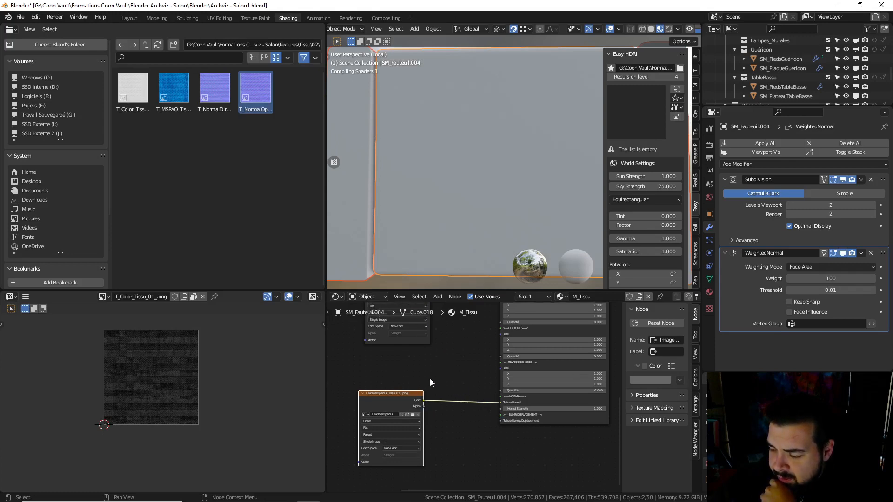
{"action": "scroll", "coordinate": [400, 390], "scroll_direction": "down", "scroll_amount": 4}
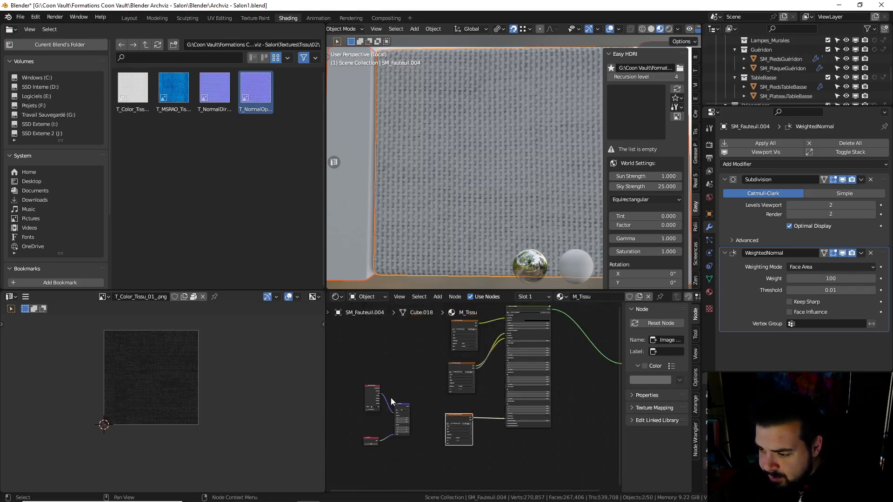
{"action": "scroll", "coordinate": [390, 397], "scroll_direction": "down", "scroll_amount": 2}
{"action": "scroll", "coordinate": [416, 404], "scroll_direction": "down", "scroll_amount": 2}
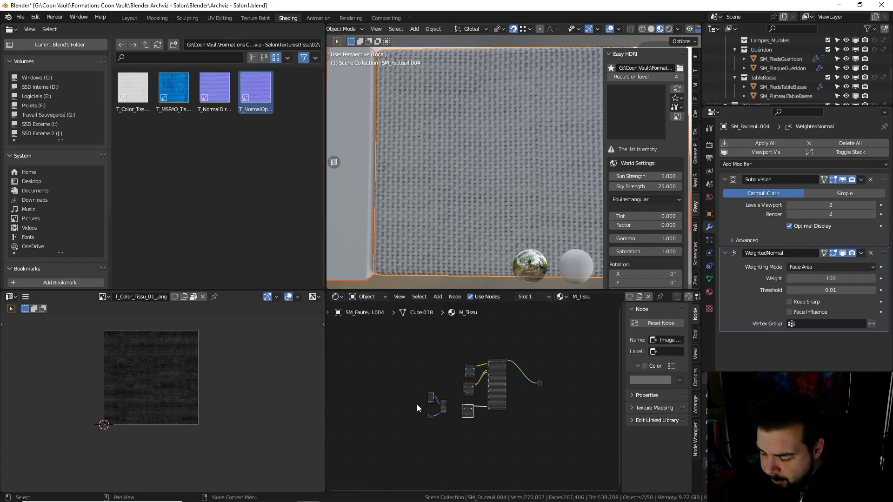
{"action": "scroll", "coordinate": [417, 404], "scroll_direction": "up", "scroll_amount": 3}
{"action": "scroll", "coordinate": [424, 408], "scroll_direction": "up", "scroll_amount": 1}
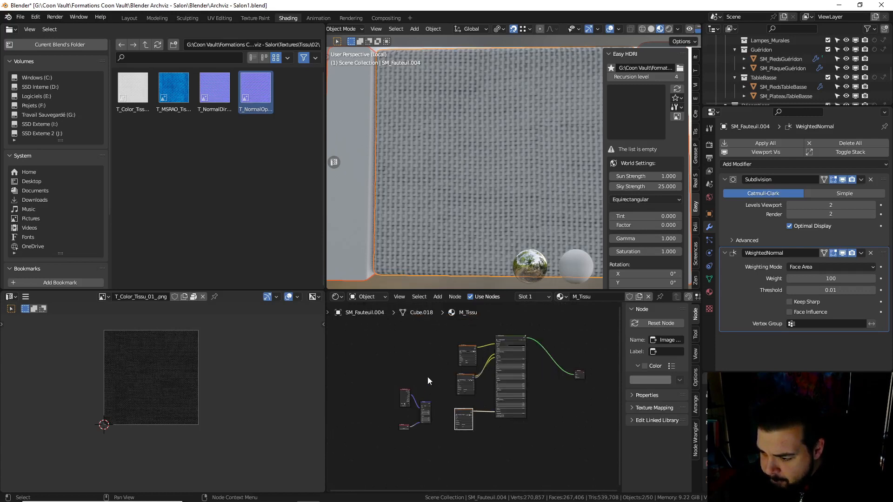
{"action": "right_click_drag", "start_coordinate": [428, 406], "coordinate": [465, 358], "text": "alt"}
{"action": "right_click_drag", "start_coordinate": [421, 417], "coordinate": [471, 384], "text": "alt"}
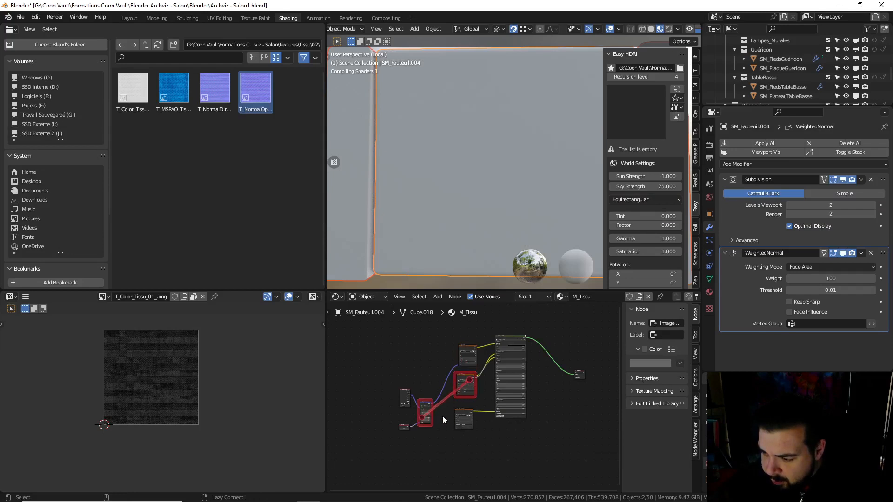
{"action": "right_click_drag", "start_coordinate": [434, 417], "coordinate": [463, 415], "text": "alt"}
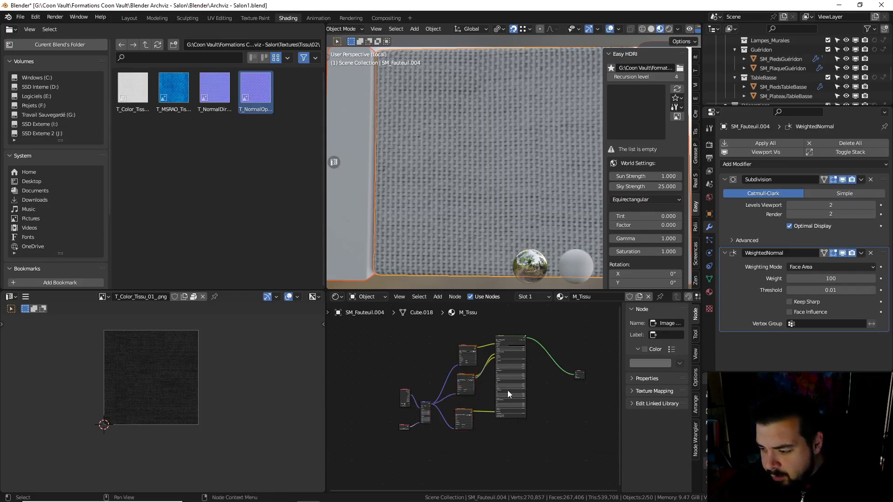
Set the UV_Scale value feeding the Mapping node to 5
{"action": "scroll", "coordinate": [487, 390], "scroll_direction": "up", "scroll_amount": 1}
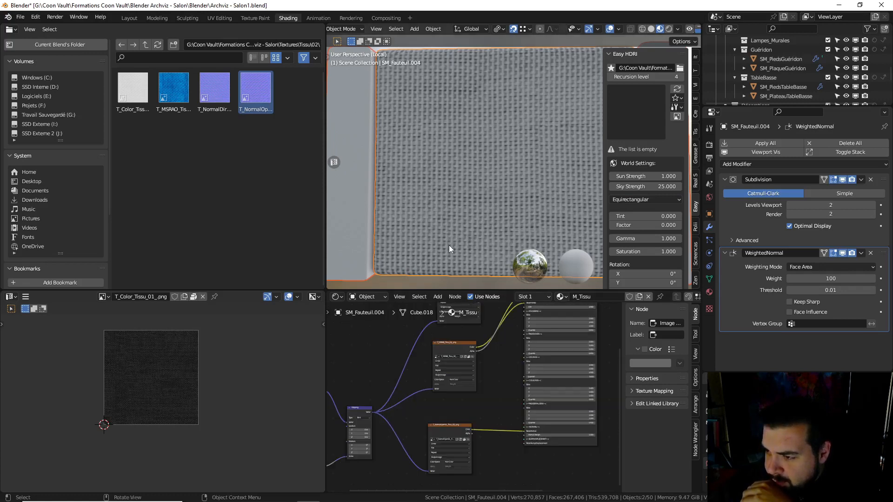
{"action": "middle_click_drag", "start_coordinate": [490, 379], "coordinate": [454, 381]}
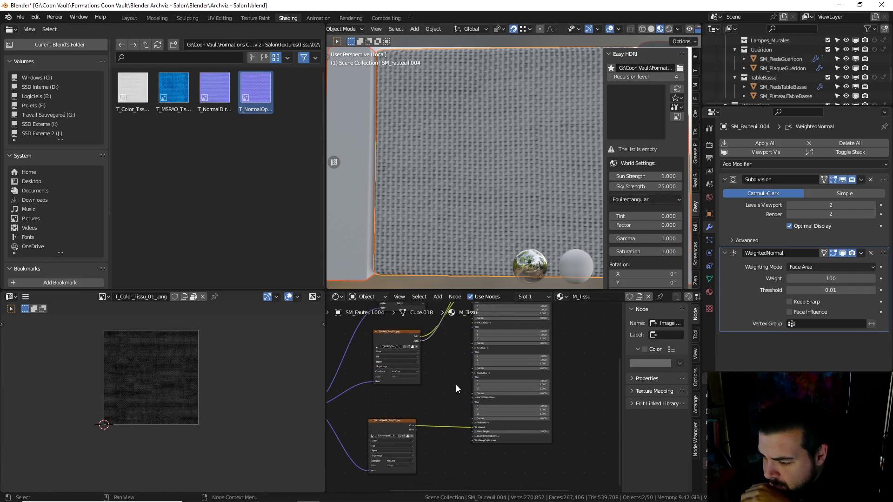
{"action": "scroll", "coordinate": [456, 384], "scroll_direction": "up", "scroll_amount": 2}
{"action": "middle_click_drag", "start_coordinate": [441, 401], "coordinate": [439, 427]}
{"action": "middle_click_drag", "start_coordinate": [406, 371], "coordinate": [526, 371]}
{"action": "middle_click_drag", "start_coordinate": [435, 389], "coordinate": [496, 342]}
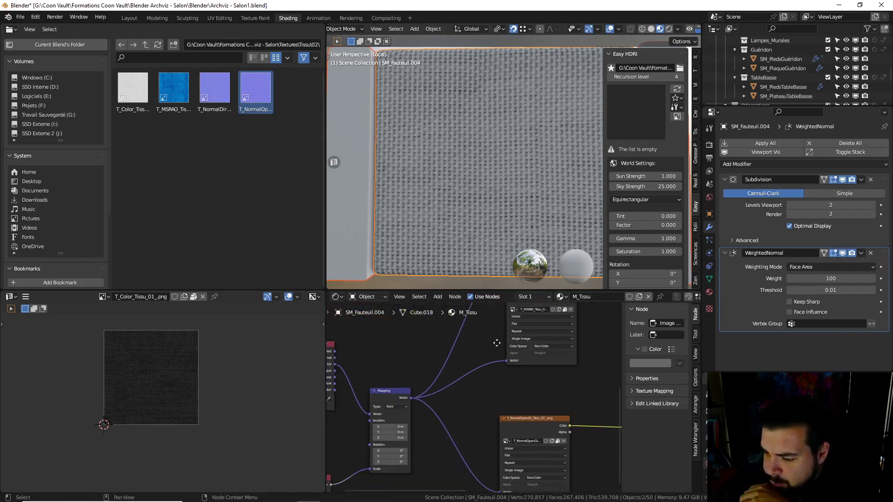
{"action": "mouse_move", "coordinate": [421, 420]}
{"action": "middle_mouse_down"}
{"action": "mouse_move", "coordinate": [437, 382]}
{"action": "mouse_move", "coordinate": [498, 389]}
{"action": "middle_mouse_up"}
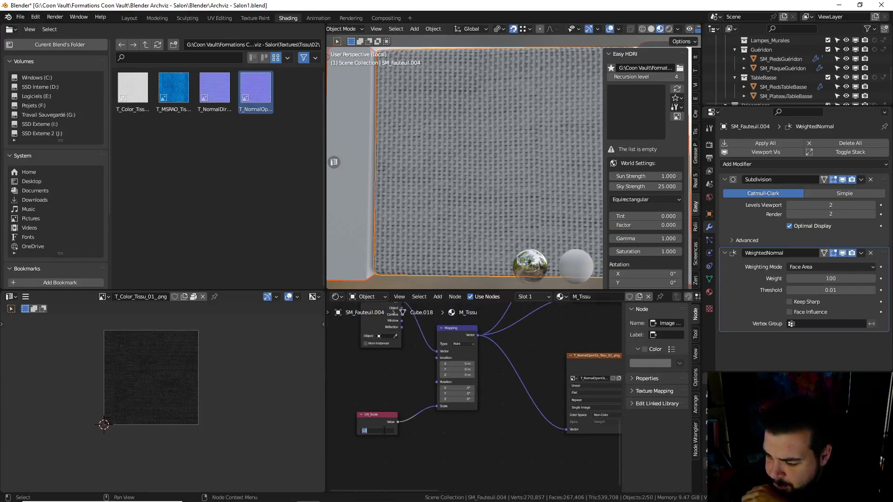
{"action": "key", "text": "Return"}
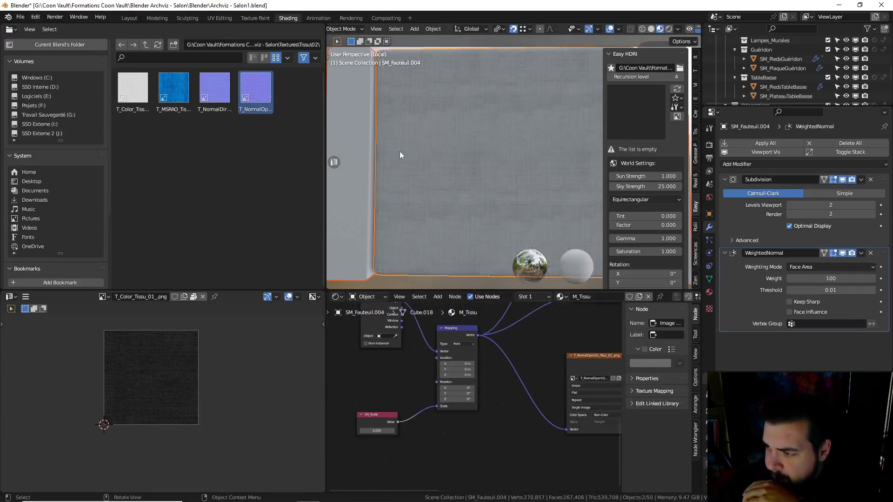
Leave local view and link the backrest's M_Tissu material to the armrests and seat cushion
{"action": "scroll", "coordinate": [434, 166], "scroll_direction": "down", "scroll_amount": 4}
{"action": "middle_click_drag", "start_coordinate": [435, 166], "coordinate": [483, 171]}
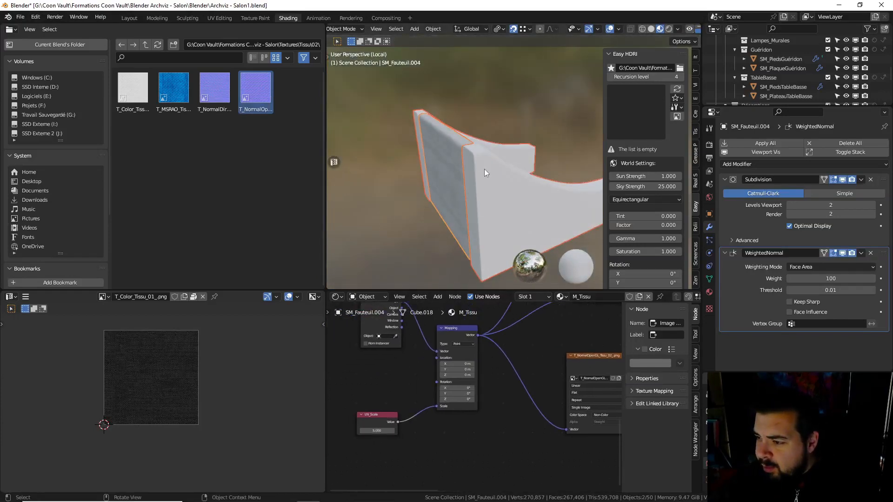
{"action": "left_click", "coordinate": [485, 169]}
{"action": "middle_click_drag", "start_coordinate": [461, 138], "coordinate": [454, 156]}
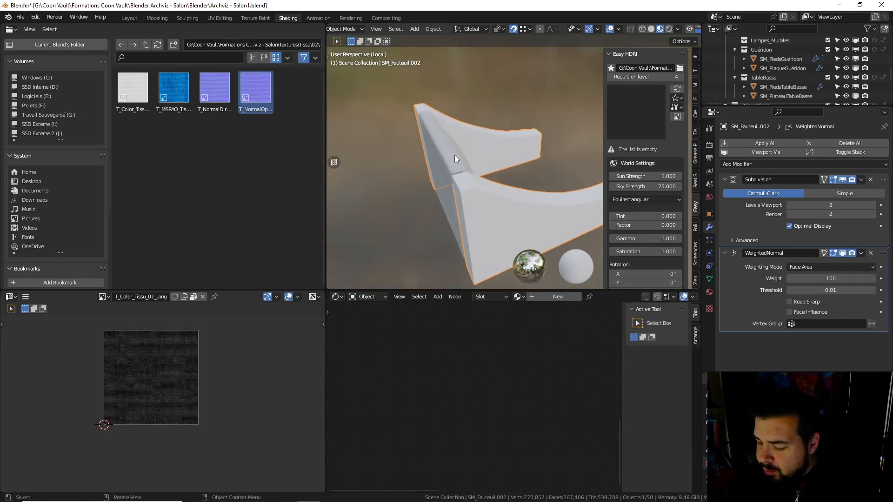
{"action": "key", "text": "KP_Divide"}
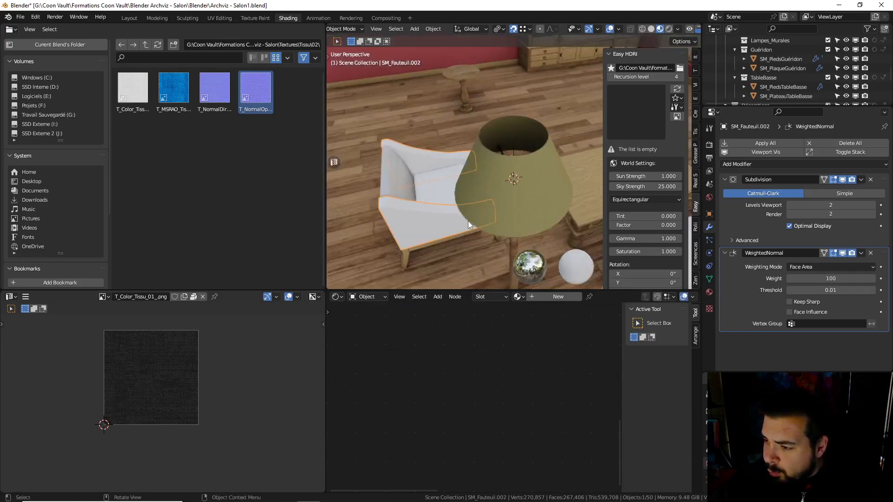
{"action": "left_click", "coordinate": [422, 204]}
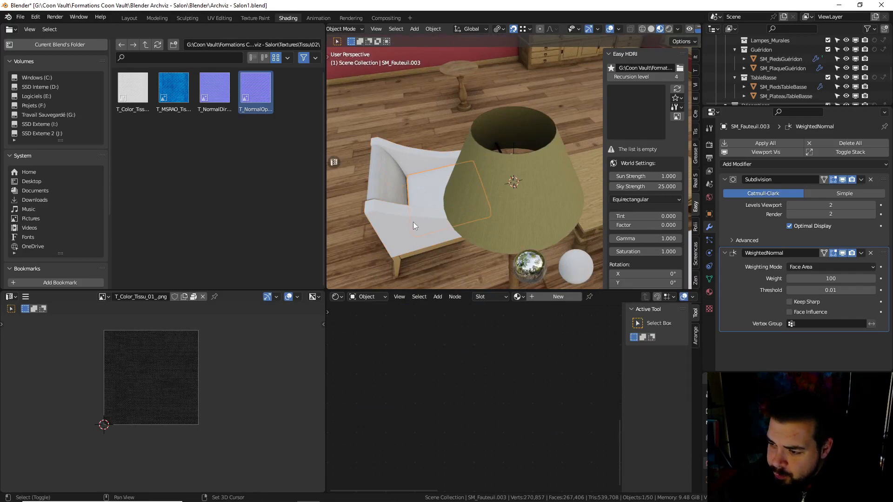
{"action": "left_click", "coordinate": [389, 179], "text": "shift"}
{"action": "left_click", "coordinate": [390, 179], "text": "shift"}
{"action": "key", "text": "ctrl+l"}
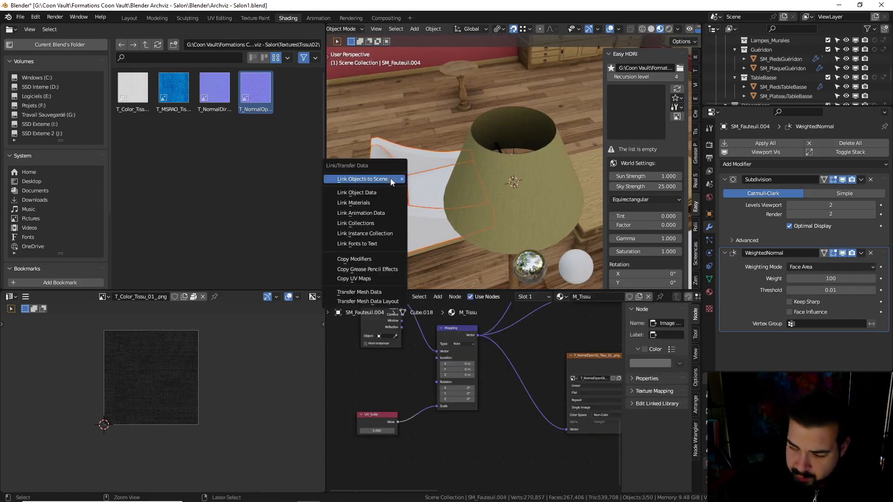
{"action": "left_click", "coordinate": [378, 203]}
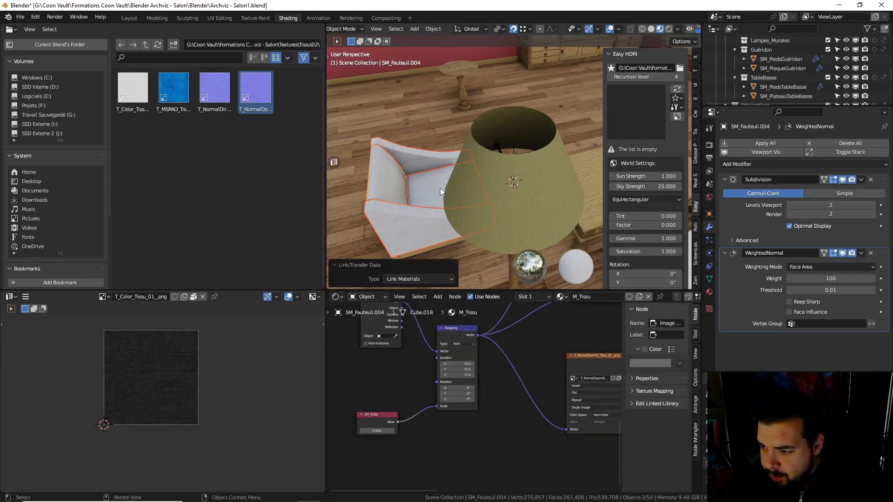
Repack the UV islands of the armrests, seat cushion and backrest together in one layout
{"action": "key", "text": "Tab"}
{"action": "key", "text": "a"}
{"action": "key", "text": "a"}
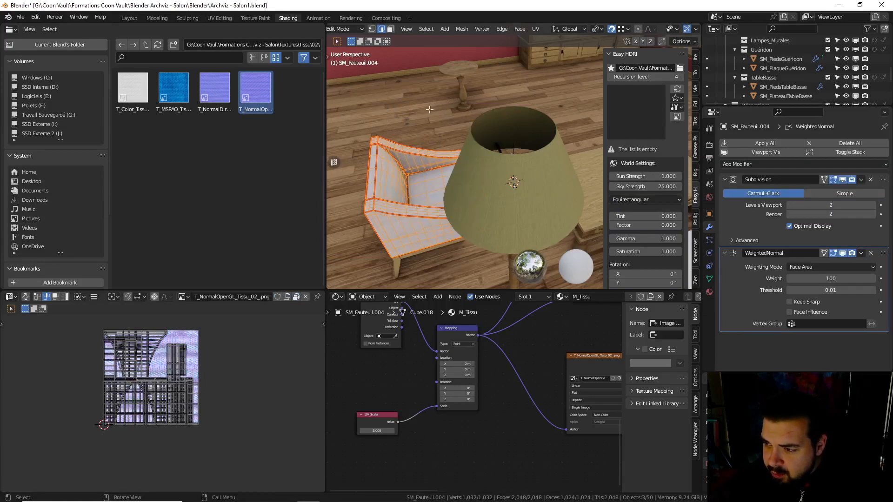
{"action": "key", "text": "a"}
{"action": "key", "text": "ctrl+p"}
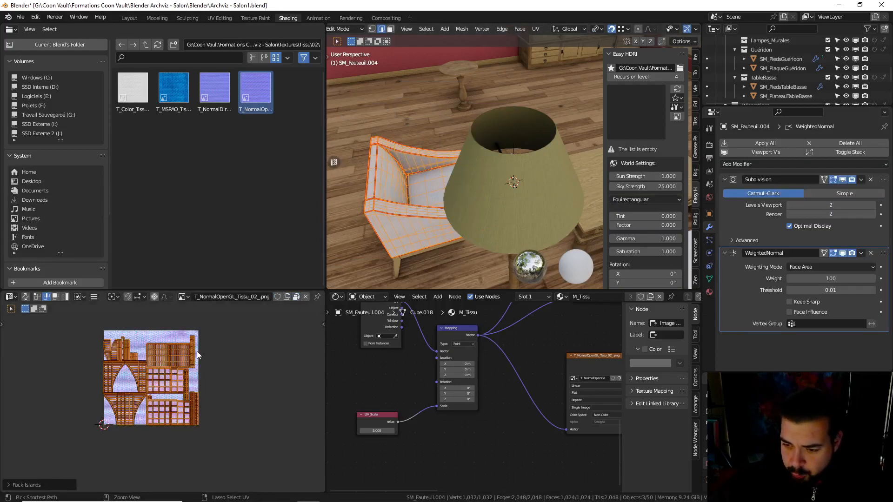
{"action": "key", "text": "Tab"}
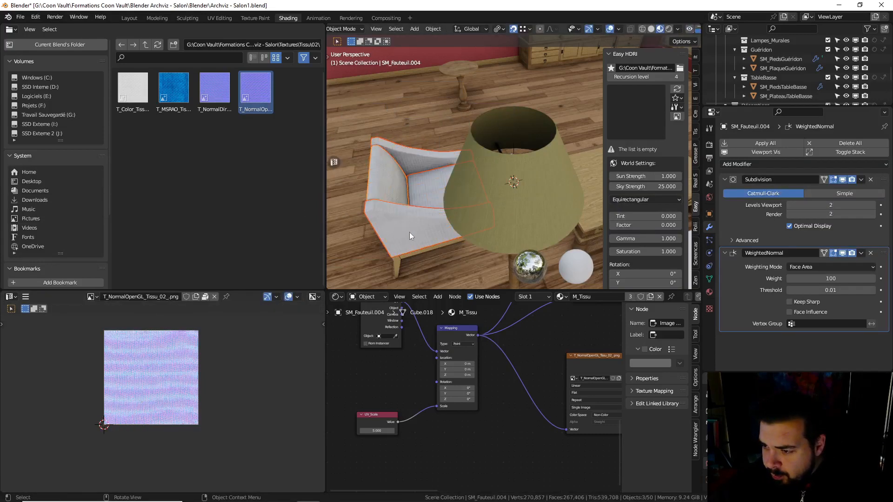
Set the UV_Scale value of M_Tissu to 10 and deselect all objects
{"action": "middle_click_drag", "start_coordinate": [409, 232], "coordinate": [620, 99]}
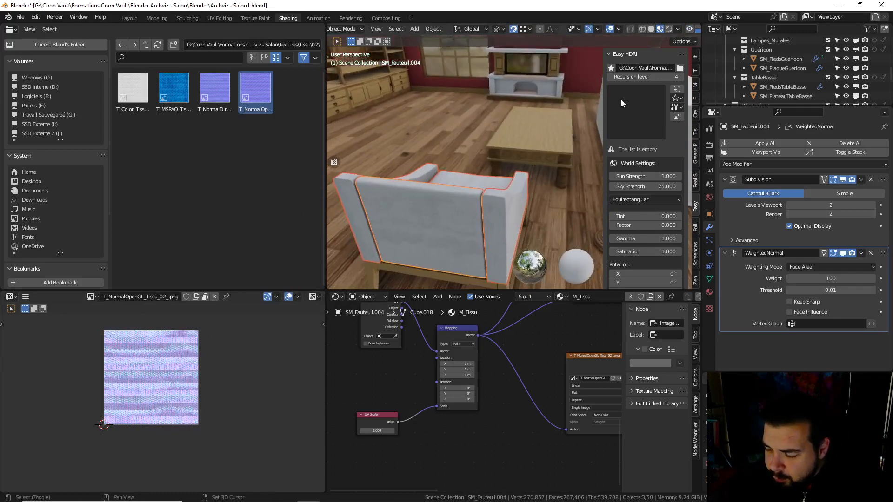
{"action": "middle_click_drag", "start_coordinate": [558, 135], "coordinate": [515, 156]}
{"action": "scroll", "coordinate": [491, 203], "scroll_direction": "up", "scroll_amount": 5}
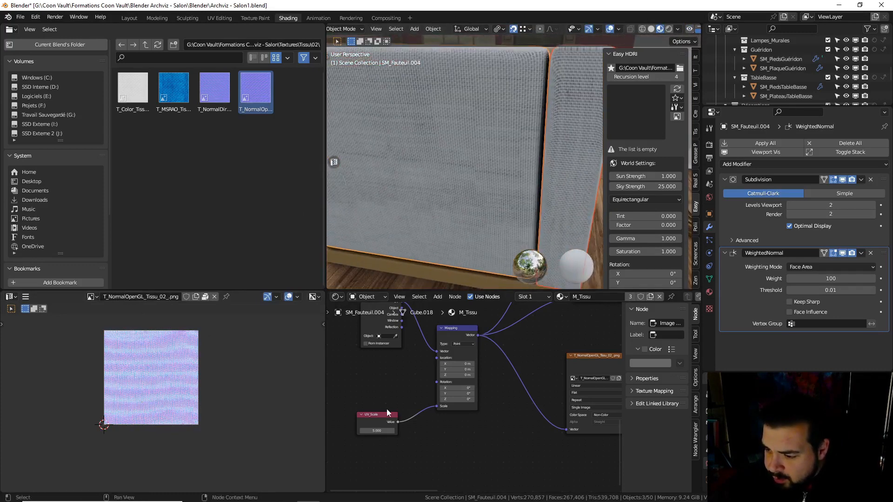
{"action": "key", "text": "Return"}
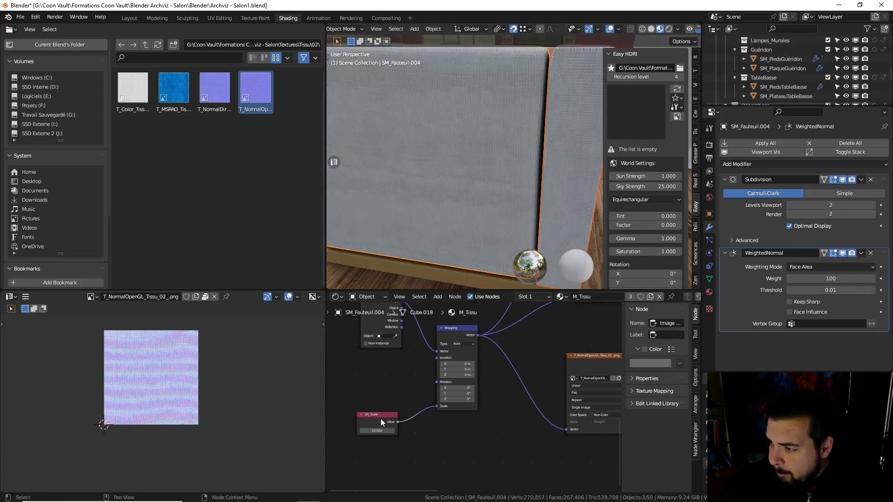
{"action": "scroll", "coordinate": [478, 179], "scroll_direction": "down", "scroll_amount": 3}
{"action": "key", "text": "a"}
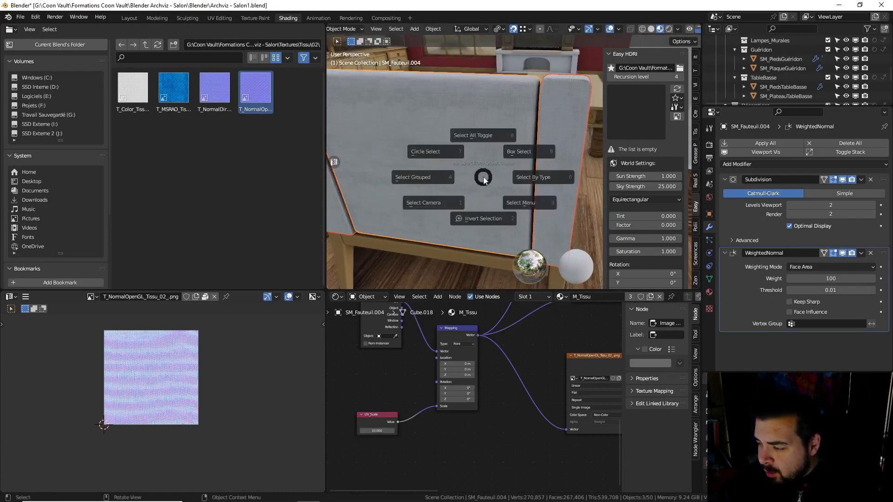
{"action": "left_click", "coordinate": [496, 130]}
Put the armchair's backrest into Sculpt Mode and choose the Grab brush
{"action": "scroll", "coordinate": [512, 154], "scroll_direction": "down", "scroll_amount": 2}
{"action": "middle_click_drag", "start_coordinate": [513, 154], "coordinate": [557, 155]}
{"action": "middle_click_drag", "start_coordinate": [461, 156], "coordinate": [484, 143], "text": "shift"}
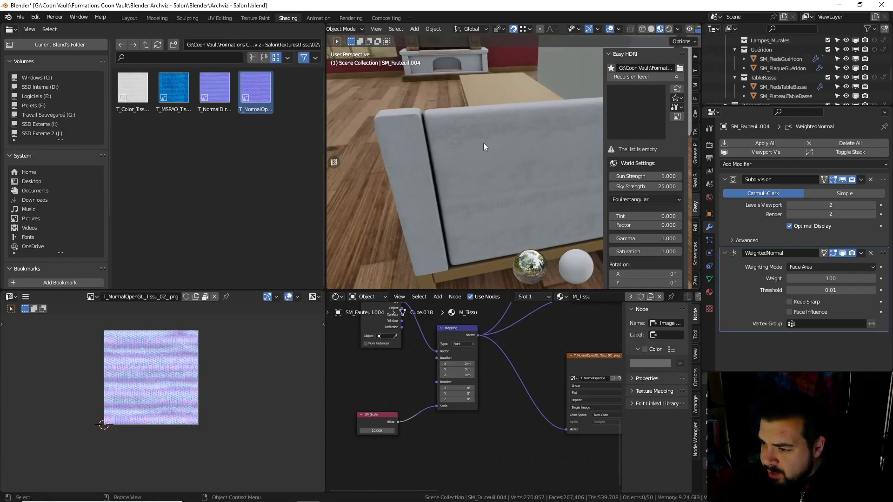
{"action": "left_click", "coordinate": [478, 140]}
{"action": "left_click", "coordinate": [345, 29]}
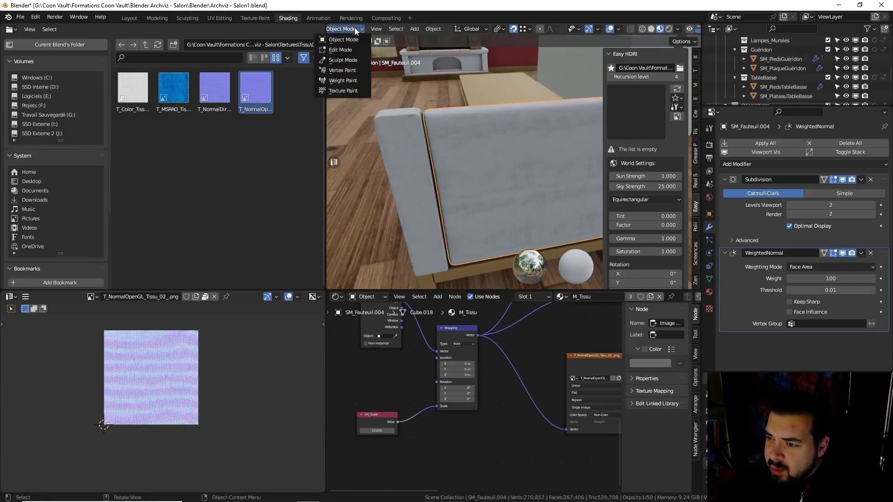
{"action": "left_click", "coordinate": [347, 59]}
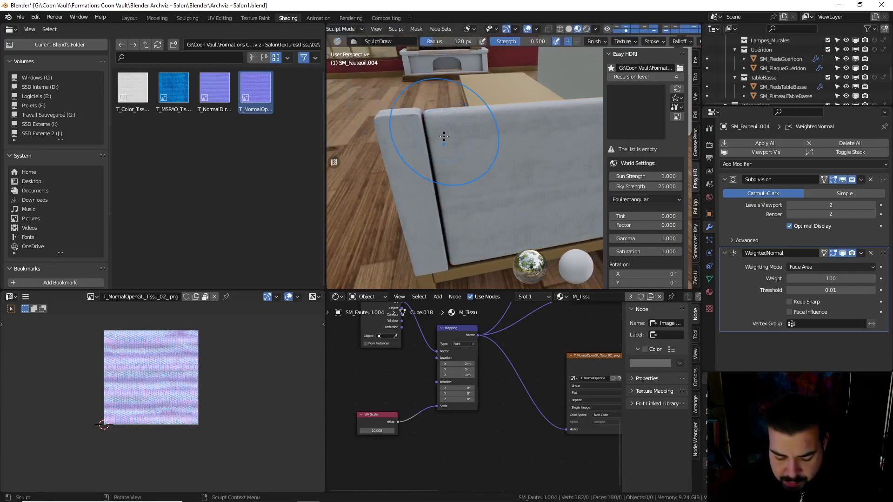
{"action": "key", "text": "t"}
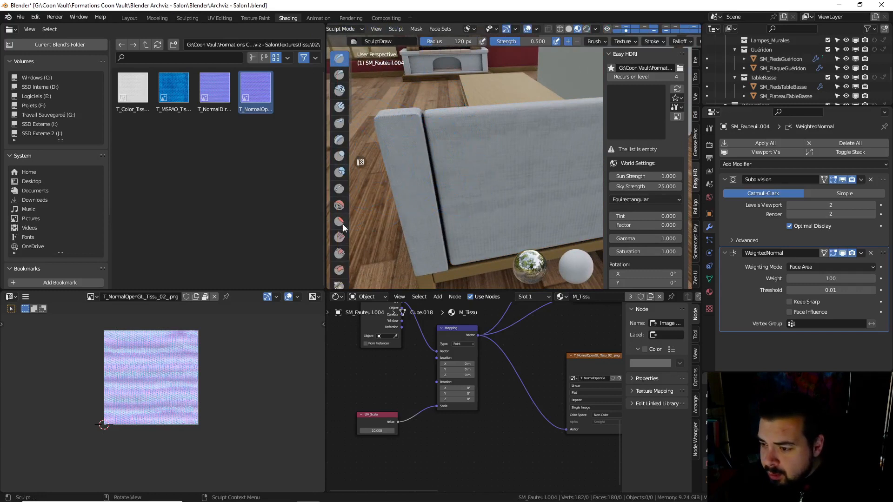
{"action": "scroll", "coordinate": [344, 261], "scroll_direction": "down", "scroll_amount": 3}
{"action": "left_click", "coordinate": [340, 246]}
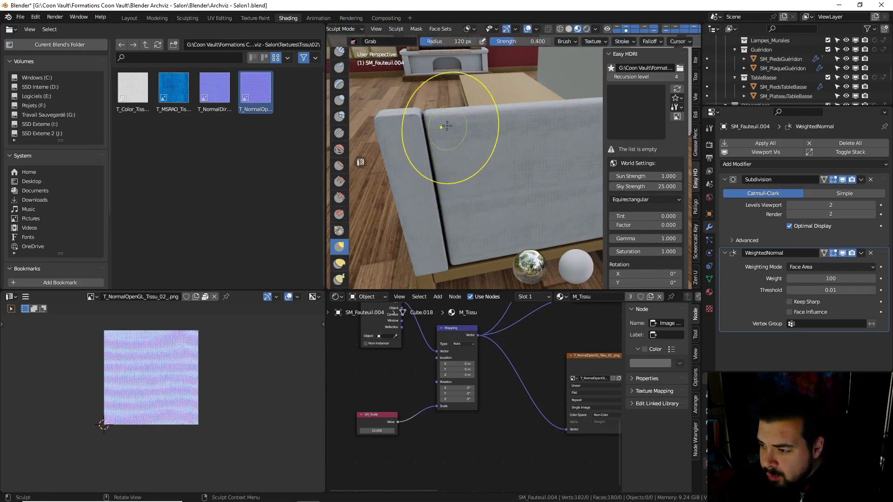
Pull the backrest's side edge against the adjoining armrest with the Grab brush to close the gap along its height
{"action": "left_click_drag", "start_coordinate": [438, 123], "coordinate": [430, 125]}
{"action": "left_click_drag", "start_coordinate": [443, 159], "coordinate": [434, 165]}
{"action": "mouse_move", "coordinate": [449, 187]}
{"action": "left_mouse_down"}
{"action": "mouse_move", "coordinate": [440, 191]}
{"action": "mouse_move", "coordinate": [452, 260]}
{"action": "left_mouse_up"}
{"action": "mouse_move", "coordinate": [448, 222]}
{"action": "left_mouse_down"}
{"action": "mouse_move", "coordinate": [453, 246]}
{"action": "mouse_move", "coordinate": [445, 211]}
{"action": "left_mouse_up"}
{"action": "left_click_drag", "start_coordinate": [448, 209], "coordinate": [445, 210]}
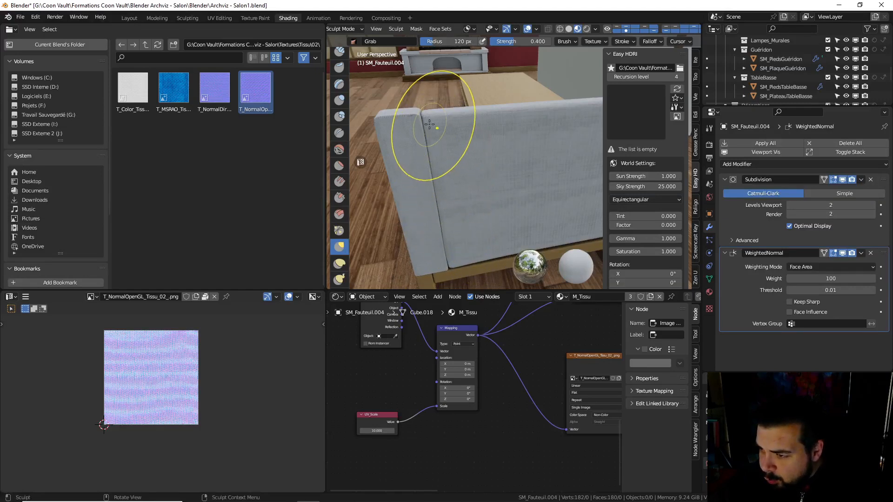
Pull the backrest's side edges against both armrests from the rear with the Grab brush, finishing in Object Mode
{"action": "middle_click_drag", "start_coordinate": [464, 186], "coordinate": [450, 155]}
{"action": "left_click_drag", "start_coordinate": [450, 154], "coordinate": [484, 155]}
{"action": "mouse_move", "coordinate": [549, 155]}
{"action": "middle_mouse_down"}
{"action": "mouse_move", "coordinate": [560, 157]}
{"action": "mouse_move", "coordinate": [529, 160]}
{"action": "middle_mouse_up"}
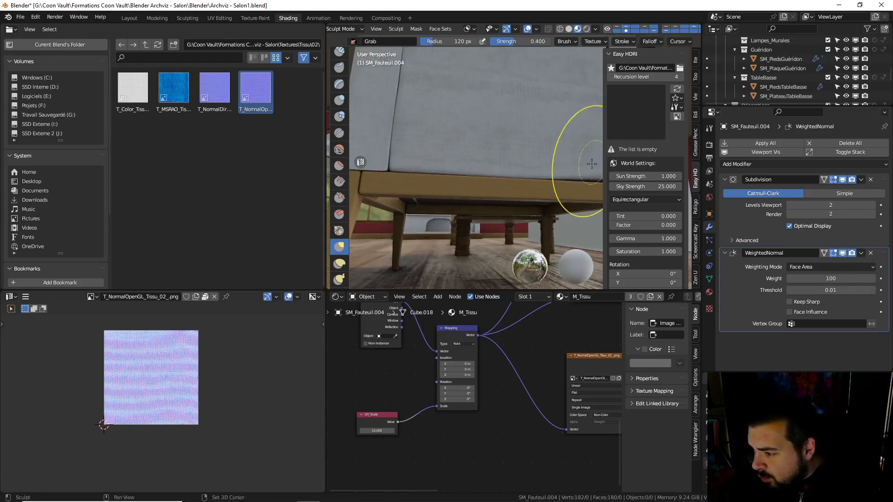
{"action": "mouse_move", "coordinate": [583, 163]}
{"action": "middle_mouse_down"}
{"action": "mouse_move", "coordinate": [512, 167]}
{"action": "mouse_move", "coordinate": [518, 200]}
{"action": "mouse_move", "coordinate": [509, 182]}
{"action": "mouse_move", "coordinate": [534, 158]}
{"action": "mouse_move", "coordinate": [461, 229]}
{"action": "middle_mouse_up"}
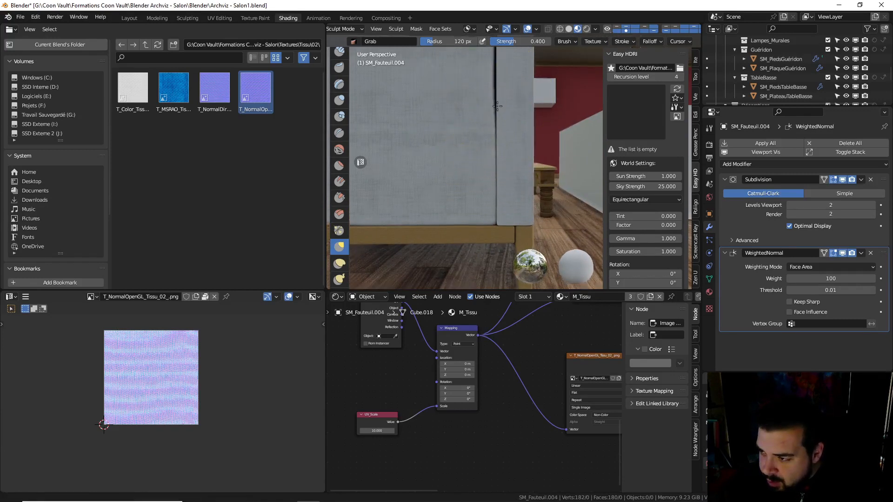
{"action": "mouse_move", "coordinate": [495, 122]}
{"action": "middle_mouse_down"}
{"action": "mouse_move", "coordinate": [483, 219]}
{"action": "mouse_move", "coordinate": [488, 200]}
{"action": "middle_mouse_up"}
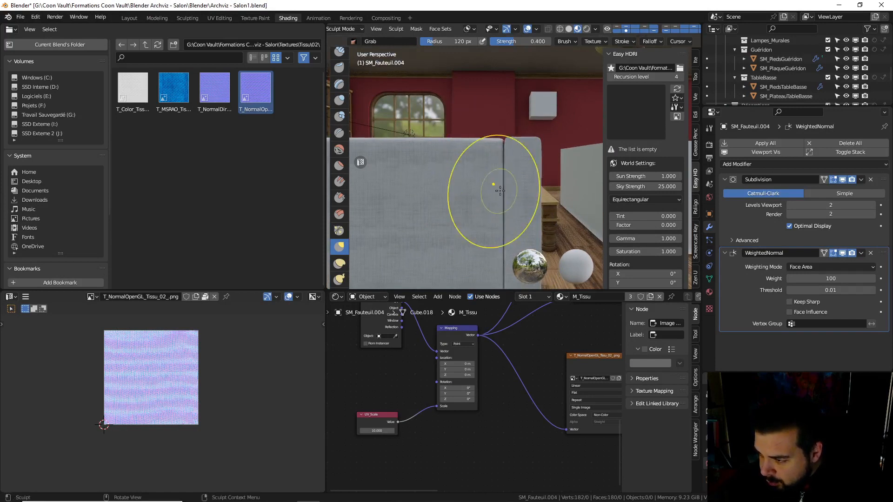
{"action": "middle_click_drag", "start_coordinate": [498, 151], "coordinate": [504, 148]}
{"action": "left_click_drag", "start_coordinate": [501, 153], "coordinate": [500, 152]}
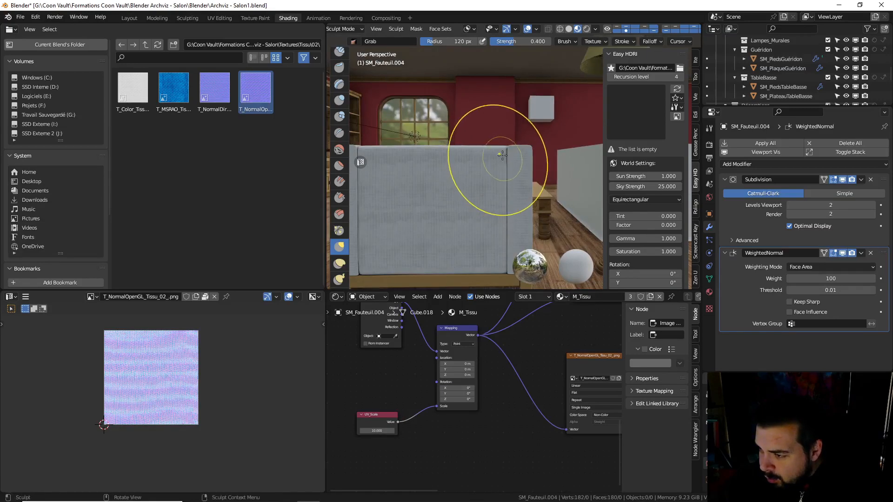
{"action": "mouse_move", "coordinate": [489, 160]}
{"action": "middle_mouse_down"}
{"action": "mouse_move", "coordinate": [507, 181]}
{"action": "mouse_move", "coordinate": [461, 183]}
{"action": "mouse_move", "coordinate": [478, 202]}
{"action": "mouse_move", "coordinate": [479, 193]}
{"action": "mouse_move", "coordinate": [558, 180]}
{"action": "mouse_move", "coordinate": [547, 199]}
{"action": "mouse_move", "coordinate": [524, 153]}
{"action": "mouse_move", "coordinate": [545, 128]}
{"action": "mouse_move", "coordinate": [524, 149]}
{"action": "middle_mouse_up"}
{"action": "left_click", "coordinate": [358, 29]}
{"action": "left_click", "coordinate": [350, 42]}
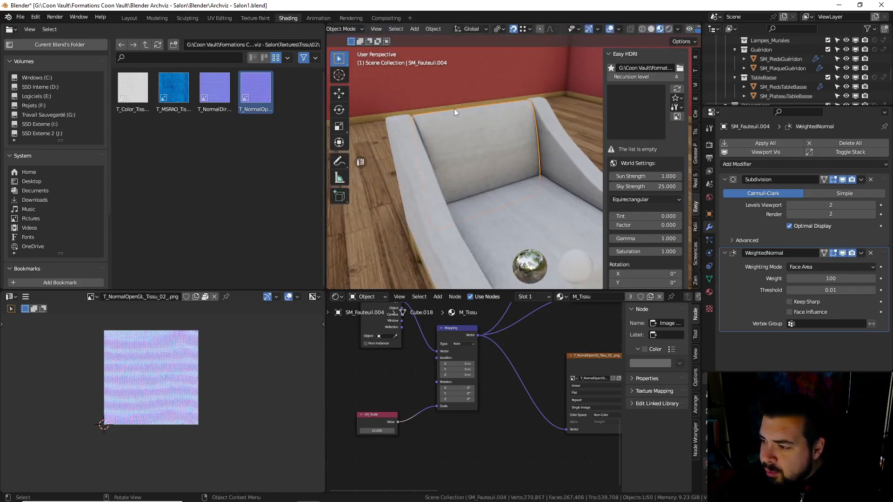
{"action": "key", "text": "a"}
{"action": "left_click", "coordinate": [395, 77]}
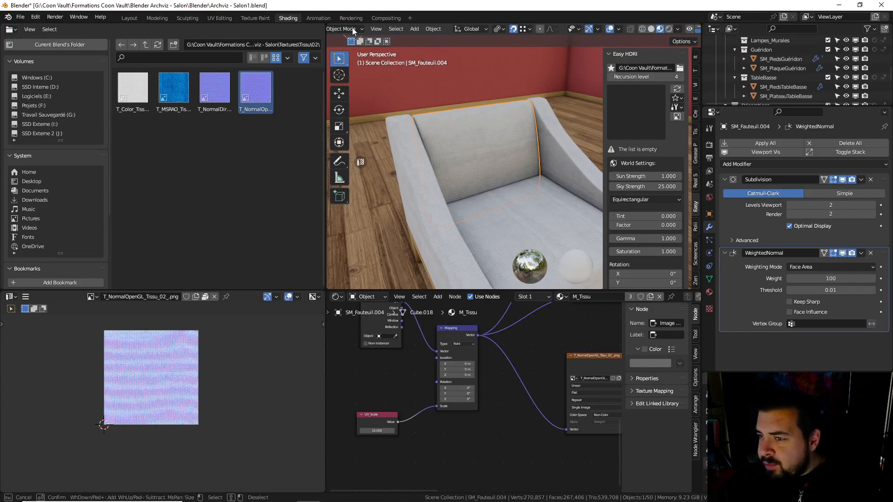
{"action": "key", "text": "Escape"}
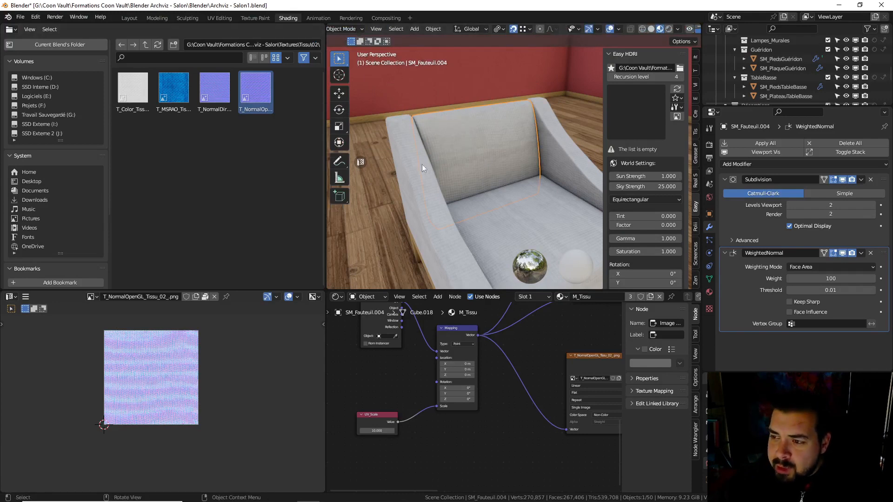
Unhide the SM_Fauteuil placeholder block enclosing the armchair and delete it
{"action": "scroll", "coordinate": [422, 163], "scroll_direction": "down", "scroll_amount": 5}
{"action": "middle_click_drag", "start_coordinate": [453, 175], "coordinate": [549, 212]}
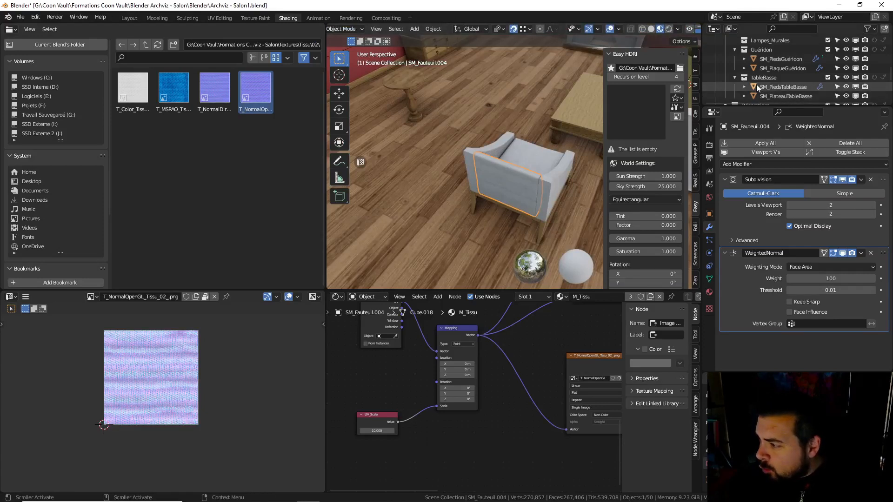
{"action": "scroll", "coordinate": [756, 84], "scroll_direction": "up", "scroll_amount": 4}
{"action": "scroll", "coordinate": [772, 71], "scroll_direction": "up", "scroll_amount": 4}
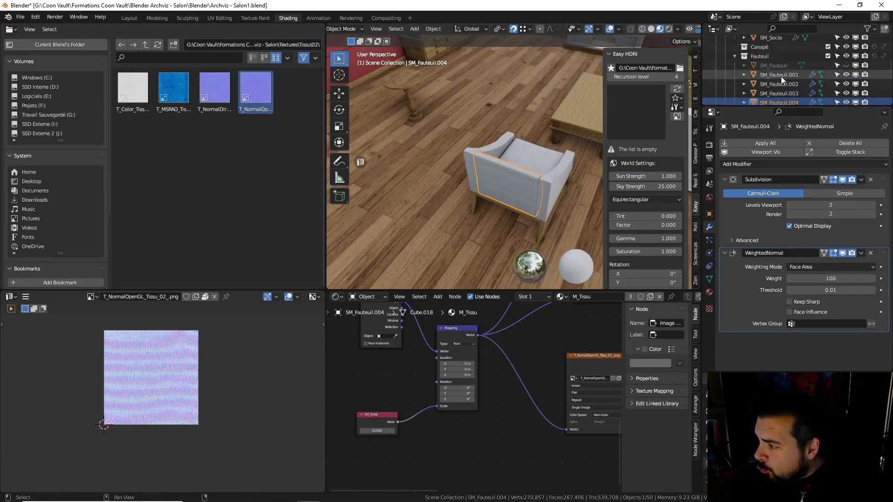
{"action": "left_click", "coordinate": [847, 65]}
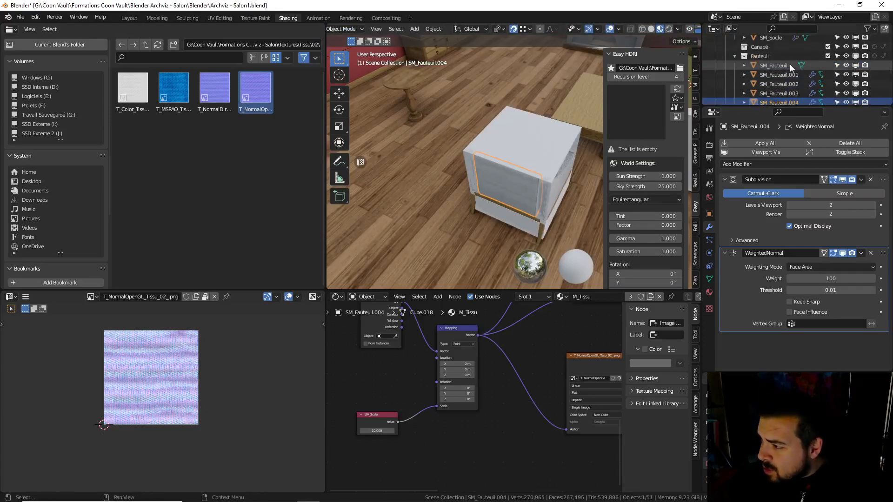
{"action": "left_click", "coordinate": [539, 134]}
{"action": "key", "text": "x"}
{"action": "left_click", "coordinate": [539, 125]}
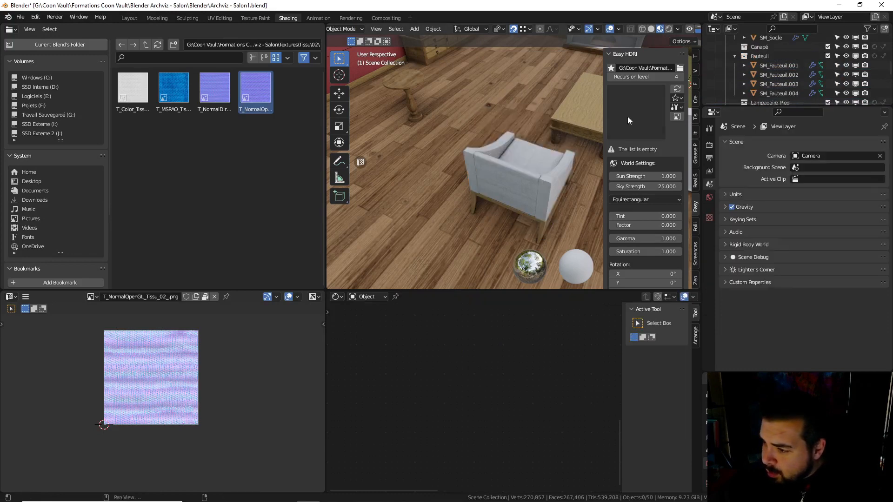
Rotate the four armchair parts SM_Fauteuil.001 to SM_Fauteuil.004 together by about 16.8° around the global Z axis
{"action": "left_click", "coordinate": [779, 66]}
{"action": "left_click", "coordinate": [777, 93], "text": "shift"}
{"action": "middle_click_drag", "start_coordinate": [556, 140], "coordinate": [523, 141]}
{"action": "key", "text": "r"}
{"action": "key", "text": "z"}
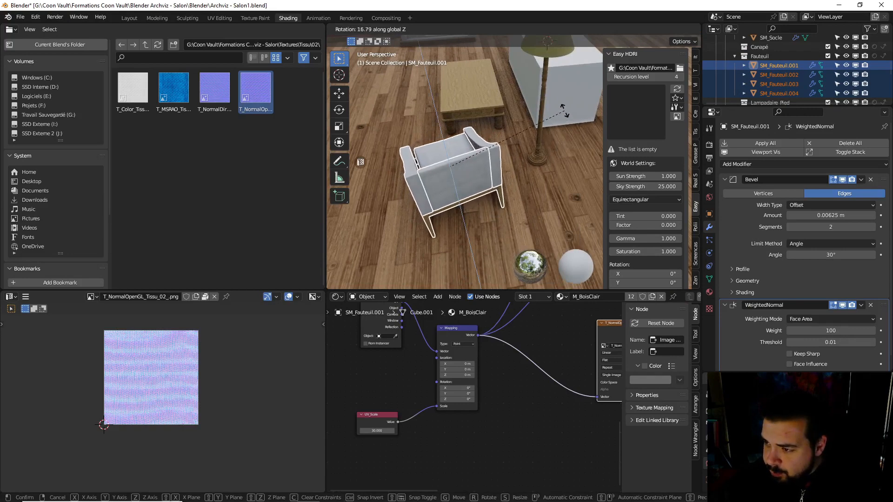
{"action": "left_click", "coordinate": [563, 113]}
Try to move only the coffee table's top, SM_PlateauTableBasse, along the Y axis
{"action": "scroll", "coordinate": [768, 73], "scroll_direction": "down", "scroll_amount": 5}
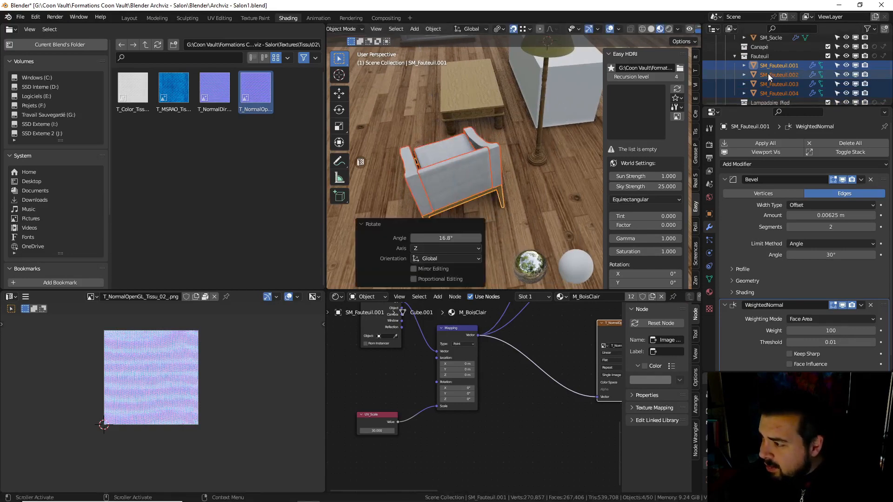
{"action": "scroll", "coordinate": [768, 76], "scroll_direction": "down", "scroll_amount": 6}
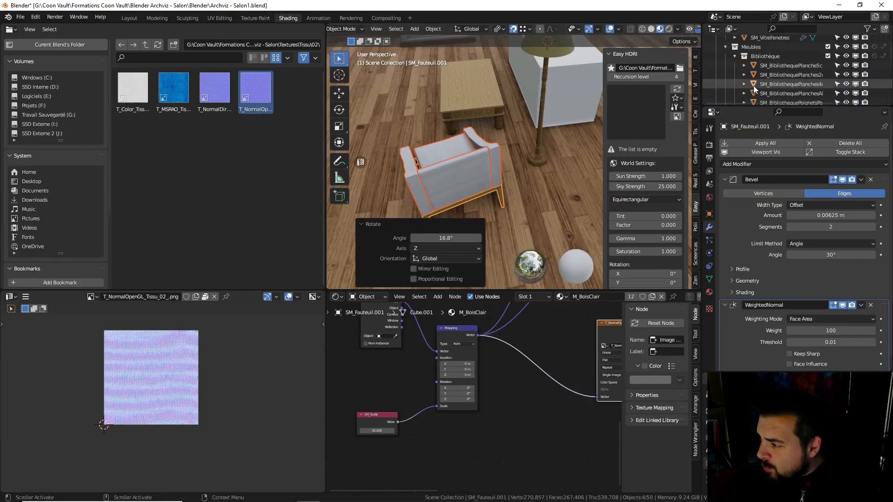
{"action": "left_click", "coordinate": [734, 58]}
{"action": "scroll", "coordinate": [753, 76], "scroll_direction": "down", "scroll_amount": 6}
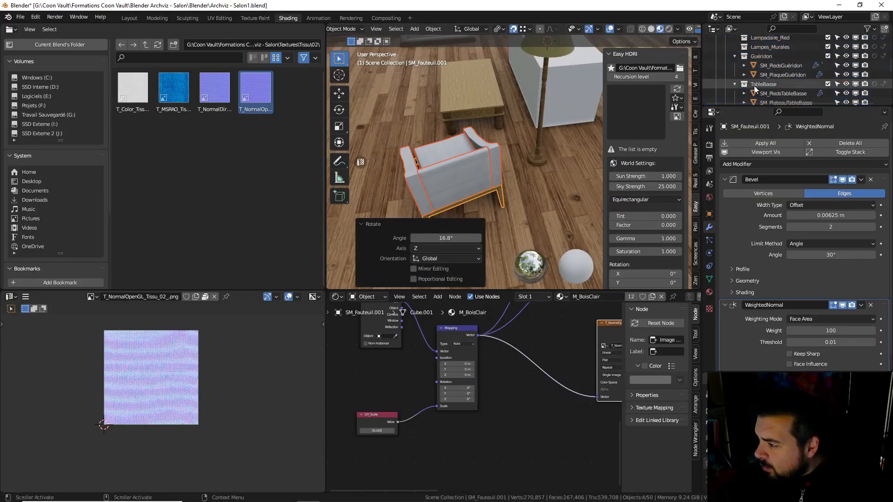
{"action": "left_click_drag", "start_coordinate": [823, 93], "coordinate": [815, 90]}
{"action": "scroll", "coordinate": [810, 80], "scroll_direction": "down", "scroll_amount": 2}
{"action": "left_click", "coordinate": [788, 65]}
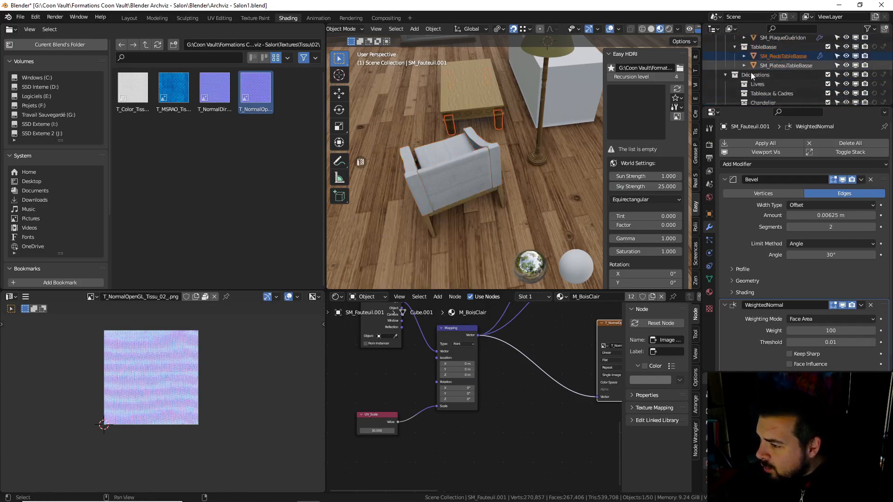
{"action": "key", "text": "g"}
{"action": "key", "text": "y"}
{"action": "right_click", "coordinate": [557, 95]}
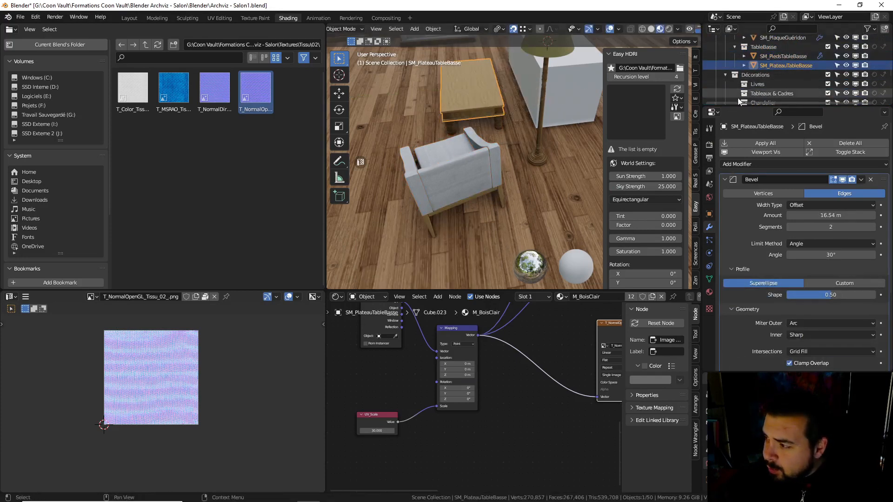
Move the coffee table's top and legs together by about 0.18 m along the Y axis
{"action": "left_click", "coordinate": [794, 57], "text": "shift"}
{"action": "key", "text": "g"}
{"action": "key", "text": "y"}
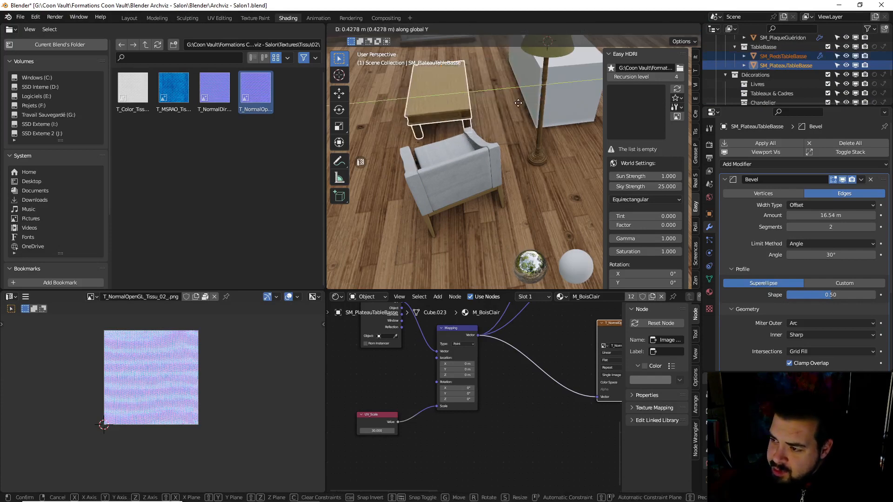
{"action": "left_click", "coordinate": [539, 124]}
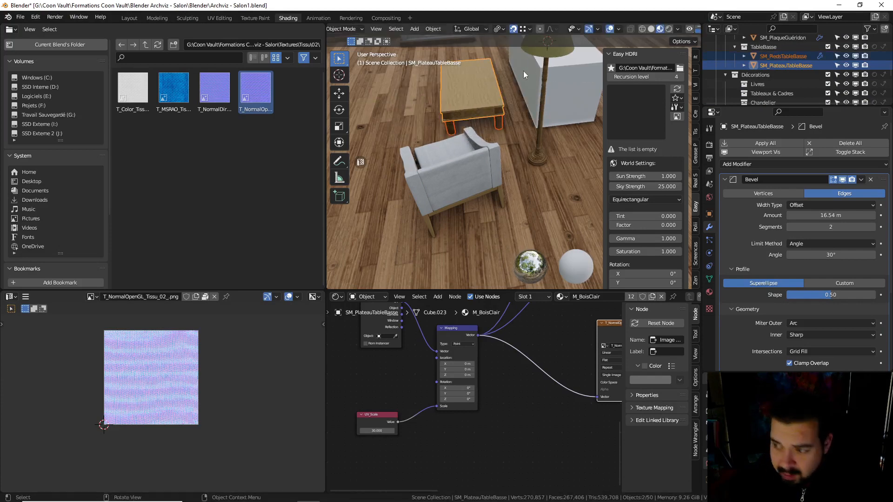
{"action": "key", "text": "g"}
{"action": "key", "text": "y"}
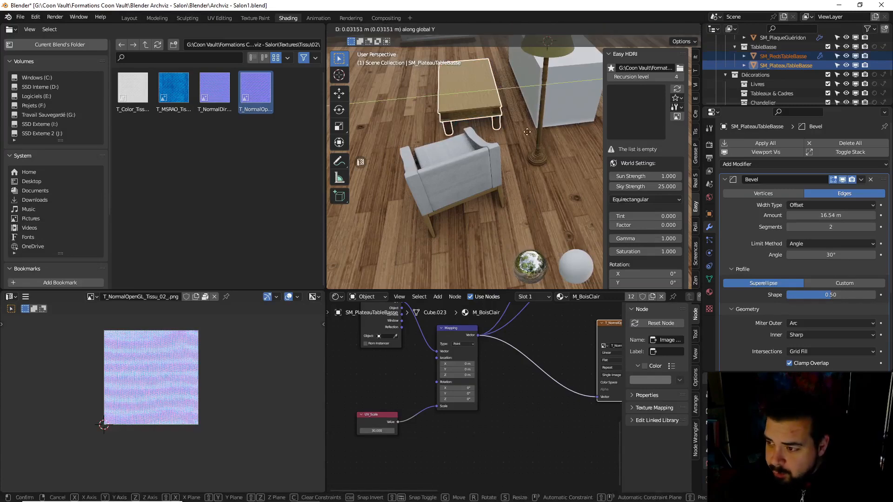
{"action": "left_click", "coordinate": [523, 150]}
Rotate the coffee table's top and legs by about 3.2° around the global Z axis
{"action": "key", "text": "r"}
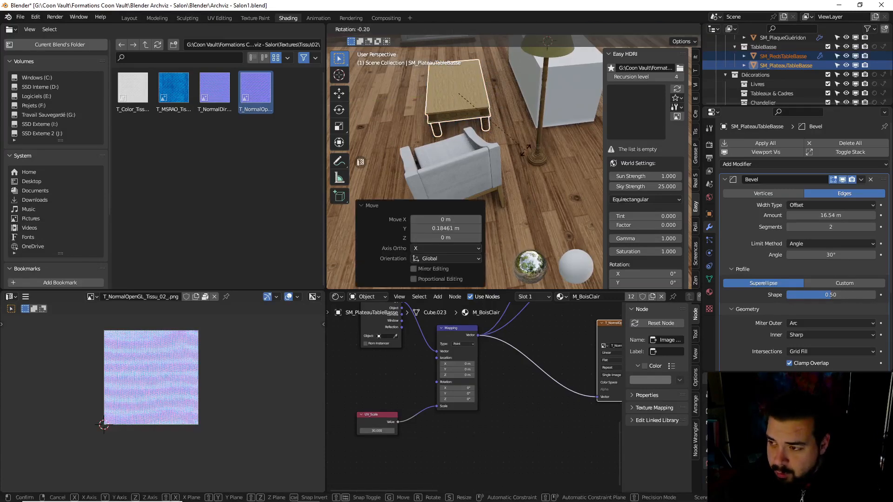
{"action": "key", "text": "z"}
{"action": "right_click", "coordinate": [543, 130]}
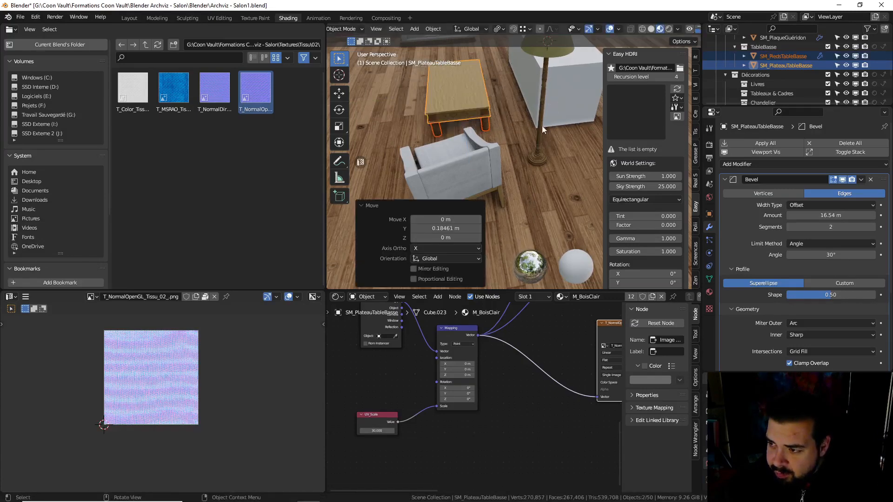
{"action": "key", "text": "r"}
{"action": "key", "text": "z"}
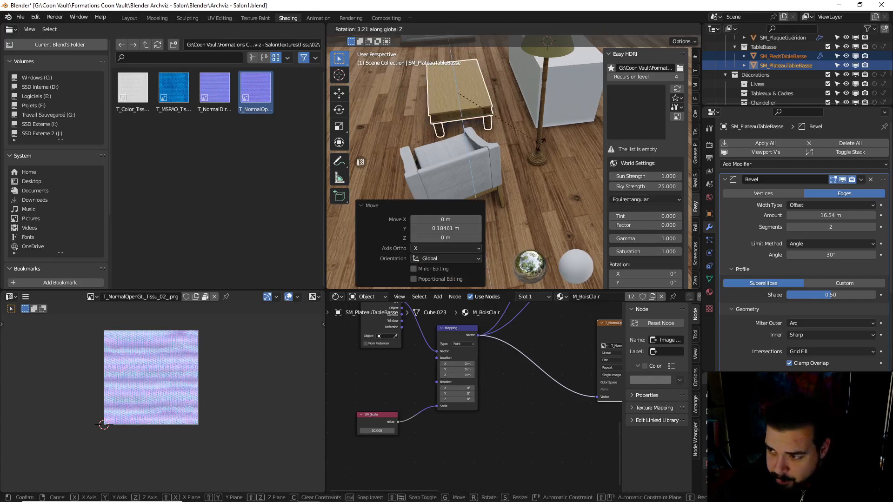
{"action": "left_click", "coordinate": [540, 144]}
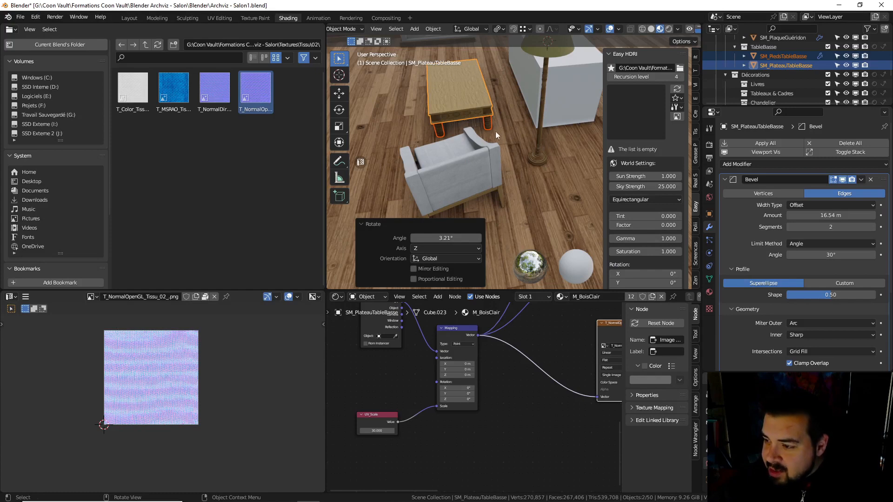
Undo the coffee table's rotation and move, along with the armchair's rotation
{"action": "middle_click_drag", "start_coordinate": [495, 131], "coordinate": [433, 164]}
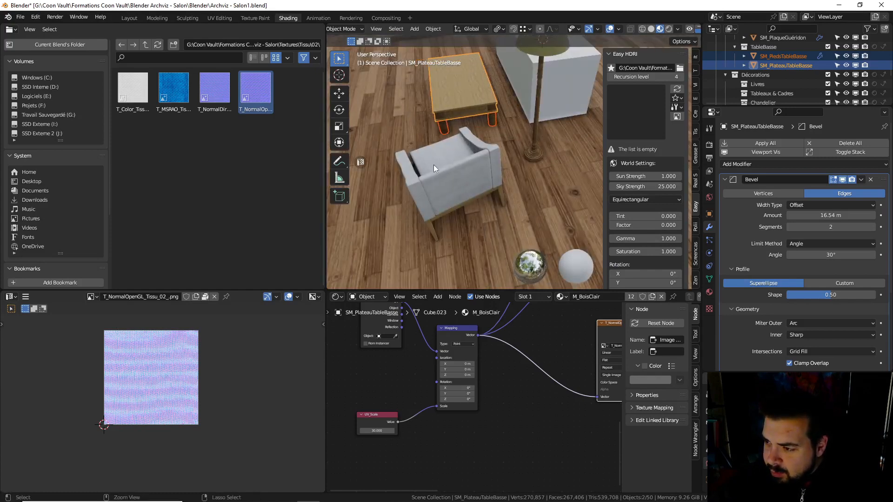
{"action": "key", "text": "ctrl+z"}
{"action": "key", "text": "ctrl+z"}
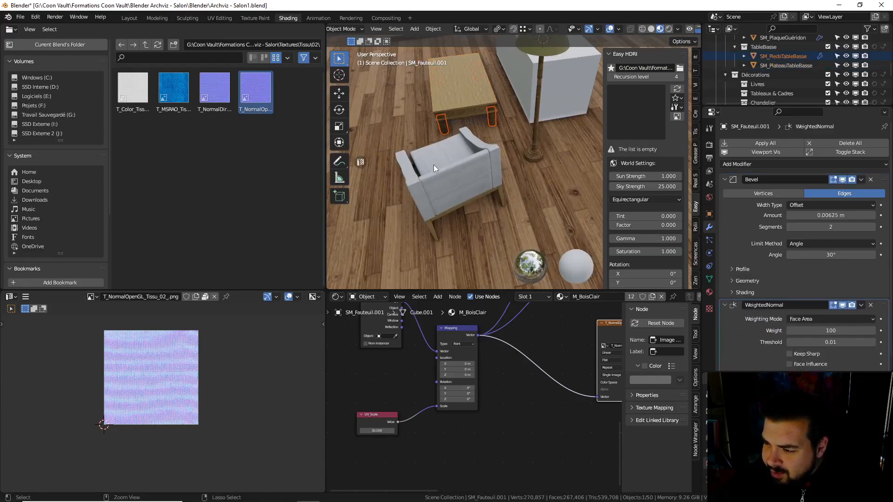
{"action": "key", "text": "ctrl+z"}
{"action": "key", "text": "ctrl+z"}
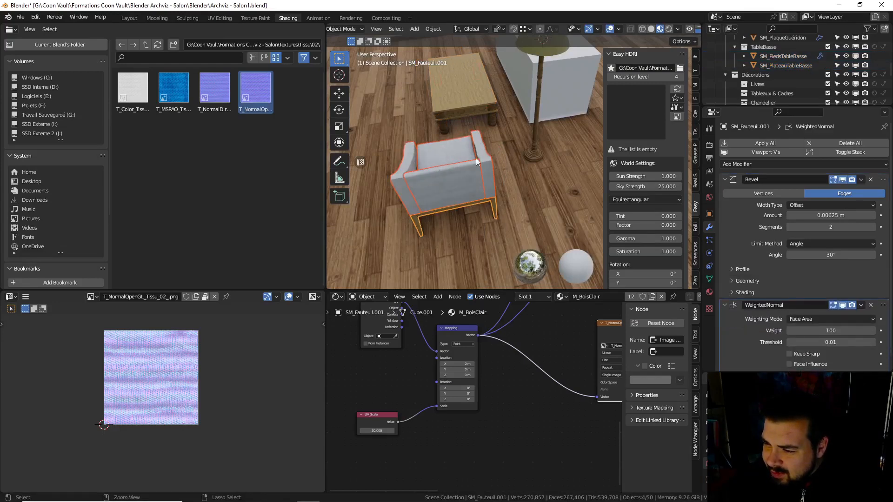
Select both coffee table parts, SM_PiedsTableBasse and SM_PlateauTableBasse, and move them about 0.21 m along the Y axis
{"action": "left_click", "coordinate": [784, 57]}
{"action": "left_click", "coordinate": [784, 66], "text": "shift"}
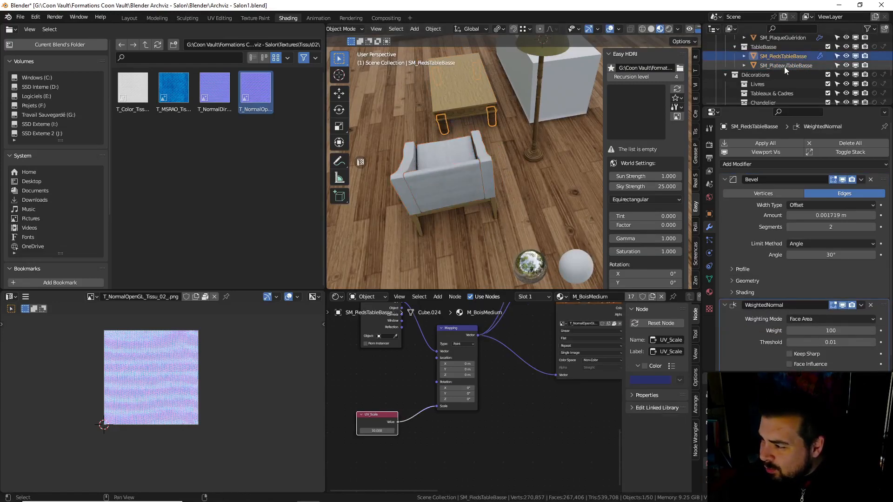
{"action": "key", "text": "KP_Decimal"}
{"action": "key", "text": "g"}
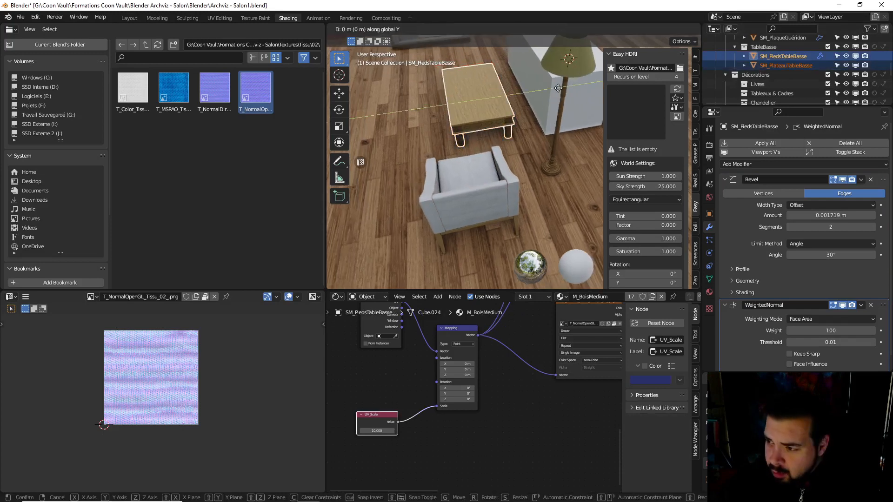
{"action": "key", "text": "y"}
{"action": "left_click", "coordinate": [544, 89]}
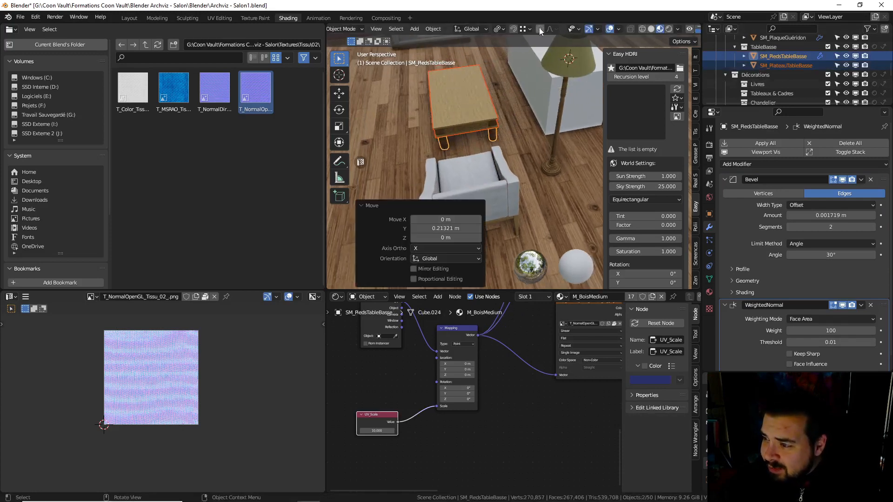
Rotate the coffee table's top and legs about 2.9° around the global Z axis
{"action": "left_click", "coordinate": [524, 29]}
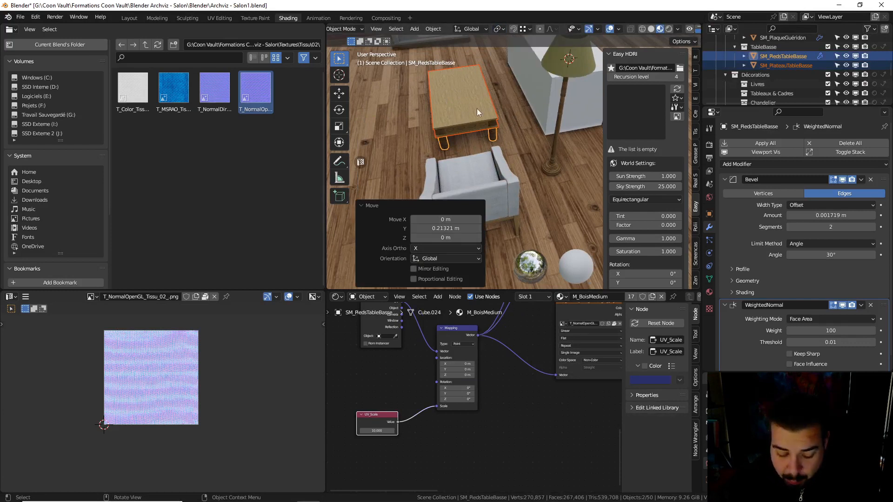
{"action": "key", "text": "r"}
{"action": "key", "text": "z"}
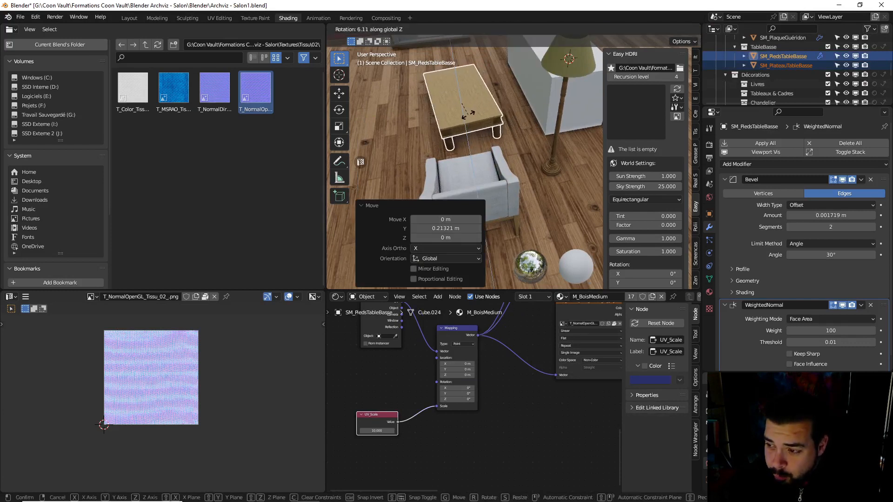
{"action": "left_click", "coordinate": [518, 171]}
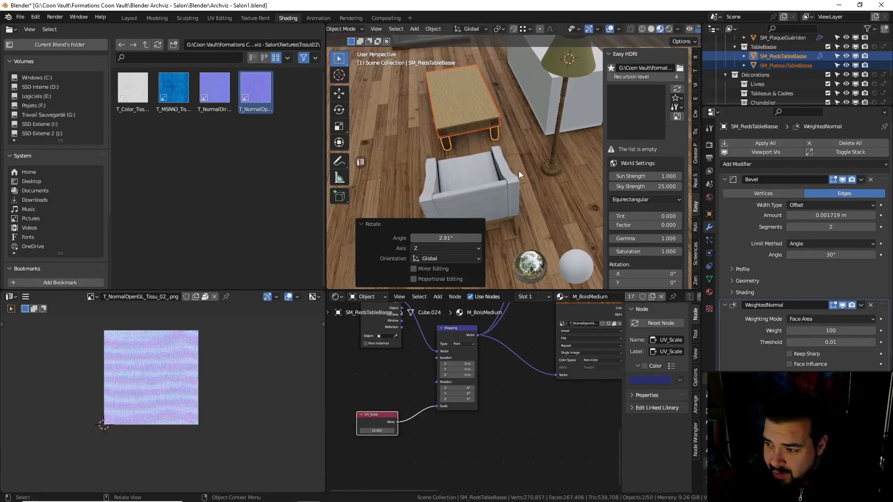
Select the four armchair parts, SM_Fauteuil.001 to SM_Fauteuil.004, and rotate them about 11.9° around the global Z axis
{"action": "middle_click_drag", "start_coordinate": [518, 171], "coordinate": [527, 131]}
{"action": "scroll", "coordinate": [800, 75], "scroll_direction": "down", "scroll_amount": 2}
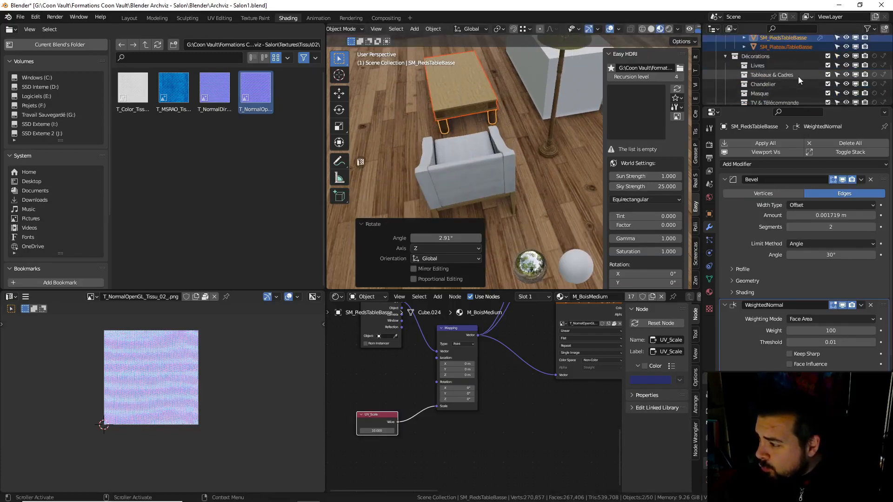
{"action": "scroll", "coordinate": [798, 76], "scroll_direction": "down", "scroll_amount": 5}
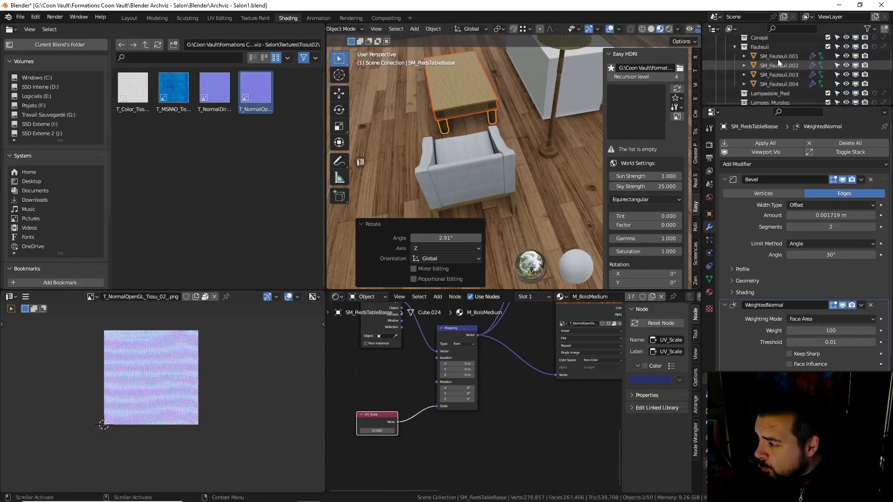
{"action": "left_click", "coordinate": [777, 55]}
{"action": "left_click", "coordinate": [779, 84], "text": "shift"}
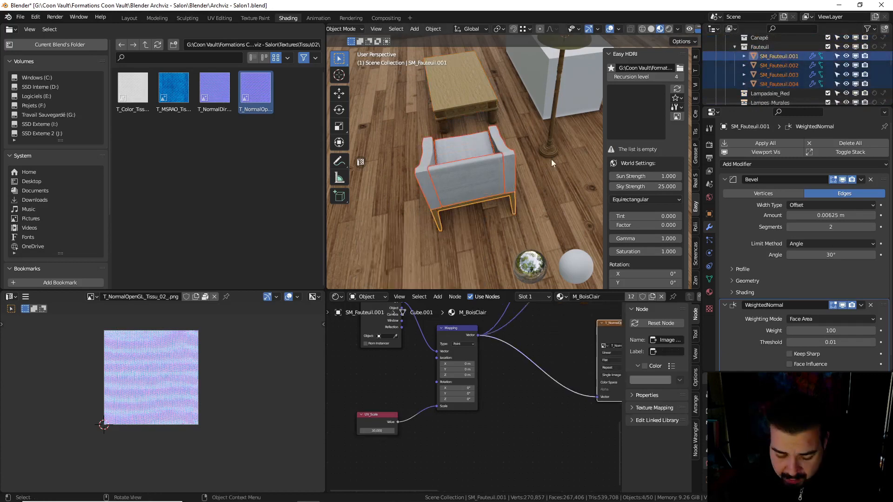
{"action": "key", "text": "r"}
{"action": "key", "text": "z"}
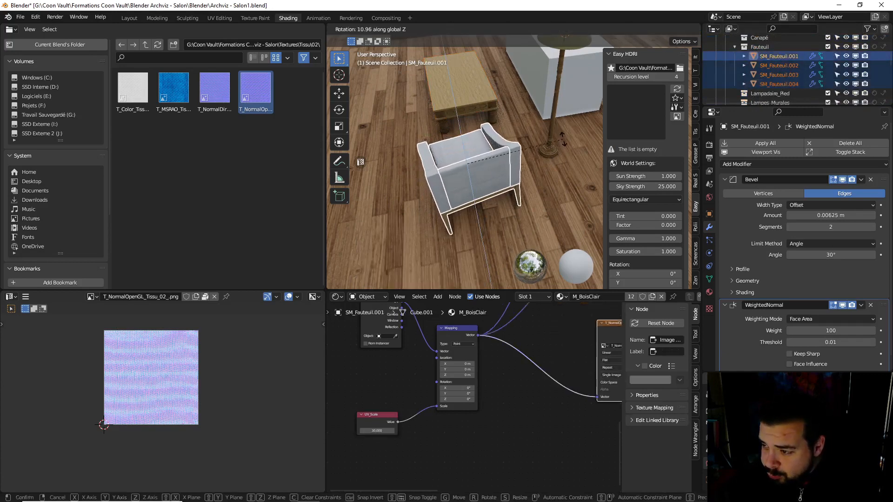
{"action": "left_click", "coordinate": [518, 142]}
Duplicate the four armchair parts and offset the copy about 0.38 m along X and 1.25 m along Y
{"action": "middle_click_drag", "start_coordinate": [518, 142], "coordinate": [582, 108]}
{"action": "key", "text": "shift+d"}
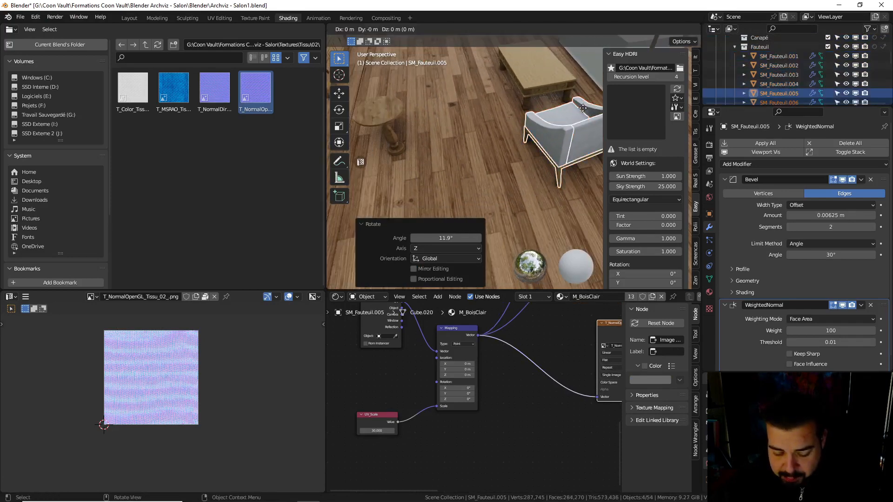
{"action": "key", "text": "x"}
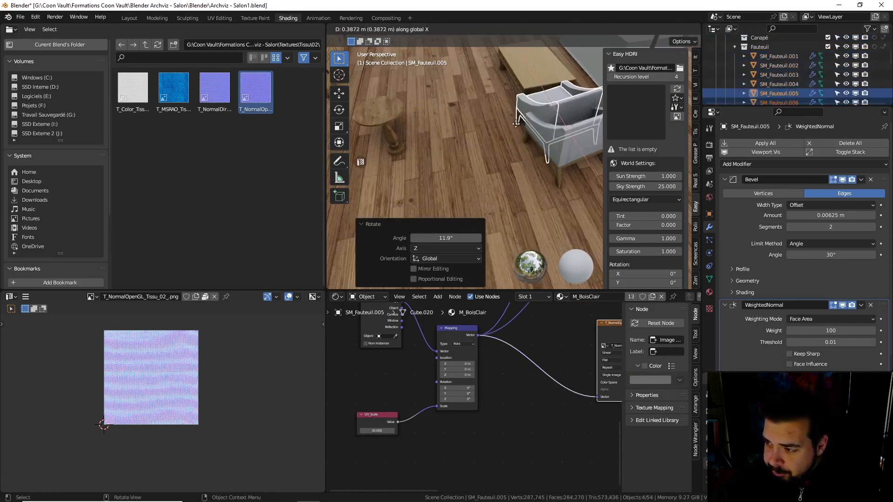
{"action": "left_click", "coordinate": [517, 124]}
{"action": "key", "text": "g"}
{"action": "key", "text": "y"}
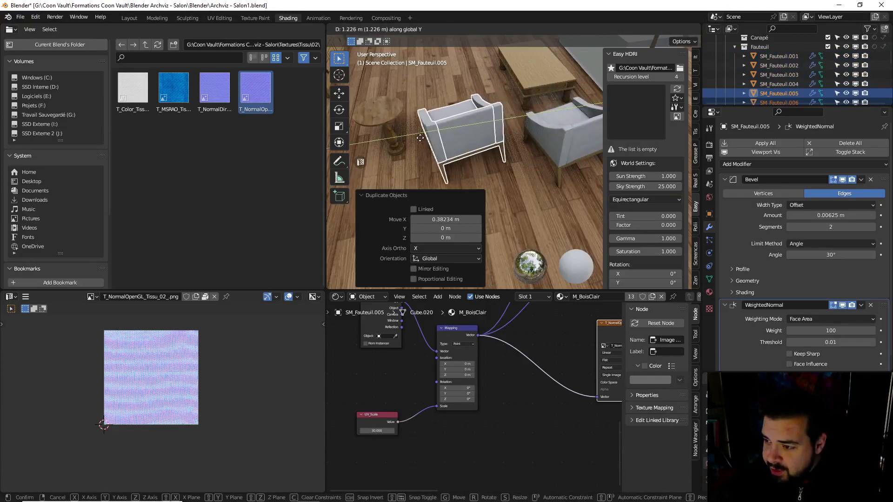
{"action": "left_click", "coordinate": [421, 138]}
Rotate the copied armchair about -25.4° around the global Z axis and shift it slightly across the floor with Z locked
{"action": "key", "text": "r"}
{"action": "key", "text": "z"}
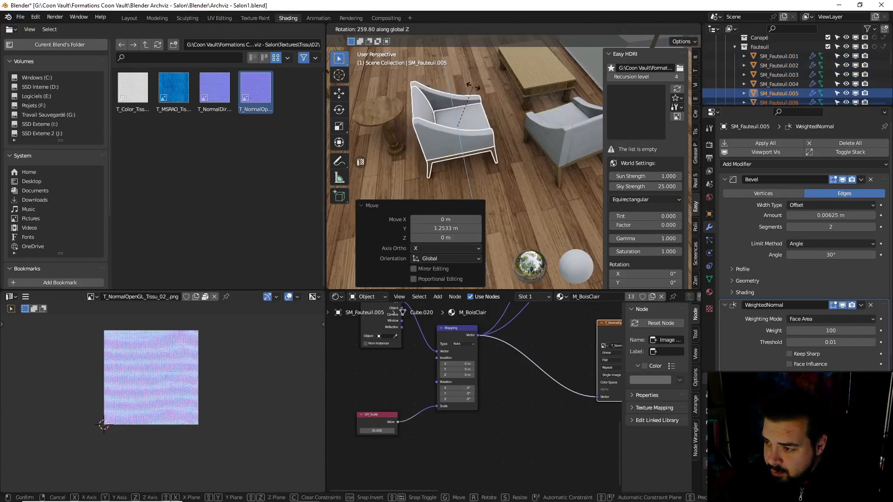
{"action": "left_click", "coordinate": [404, 88]}
{"action": "middle_click_drag", "start_coordinate": [471, 120], "coordinate": [492, 120], "text": "shift"}
{"action": "key", "text": "g"}
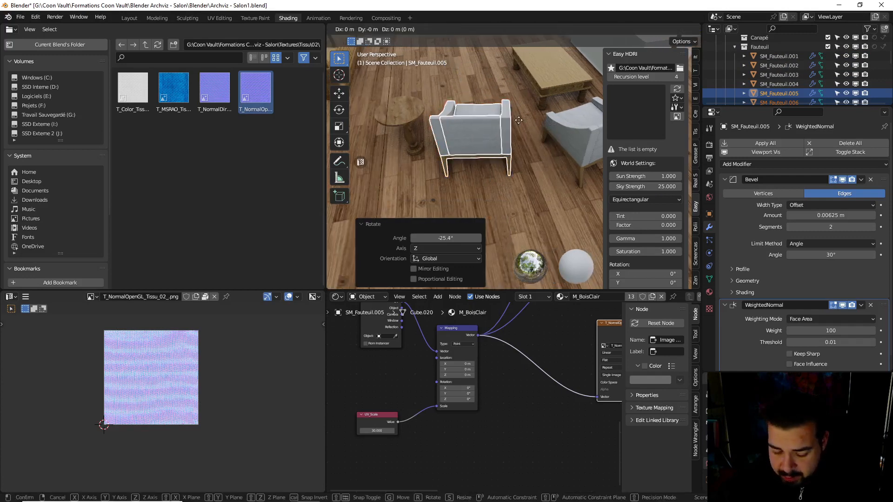
{"action": "key", "text": "shift+z"}
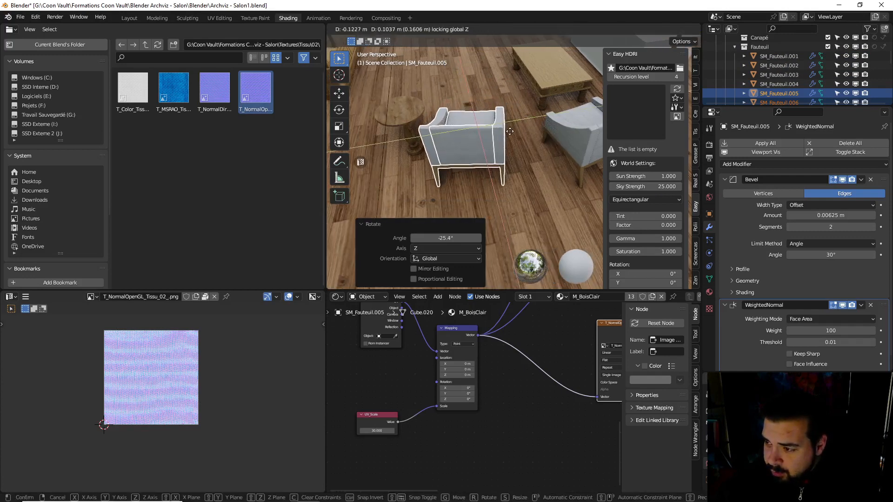
{"action": "left_click", "coordinate": [509, 121]}
Select the original armchair's parts, SM_Fauteuil.001 to SM_Fauteuil.004, and move them about 0.04 m in X and -0.32 m in Y
{"action": "left_click", "coordinate": [129, 17]}
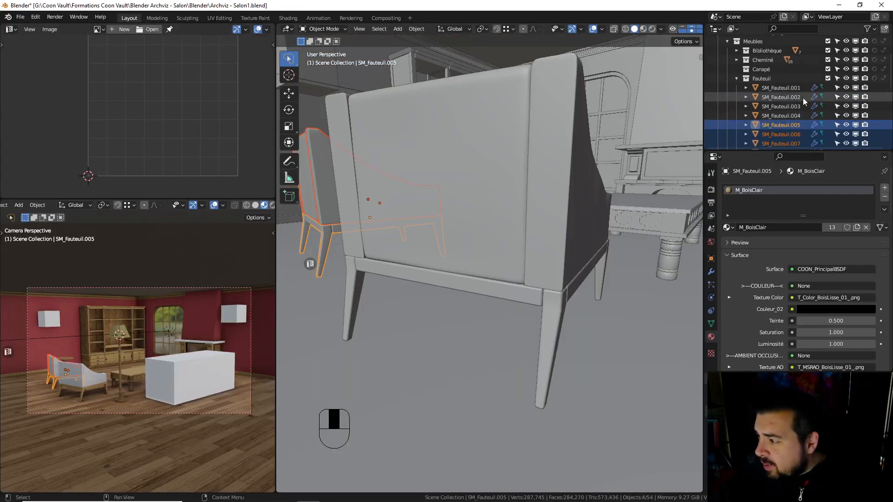
{"action": "left_click", "coordinate": [793, 117]}
{"action": "left_click", "coordinate": [792, 89], "text": "shift"}
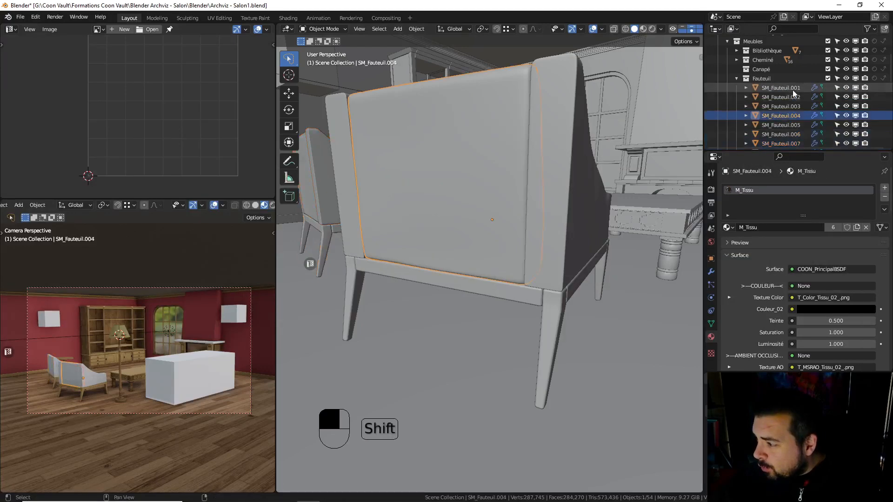
{"action": "middle_click_drag", "start_coordinate": [504, 139], "coordinate": [526, 196]}
{"action": "key", "text": "g"}
{"action": "key", "text": "shift+z"}
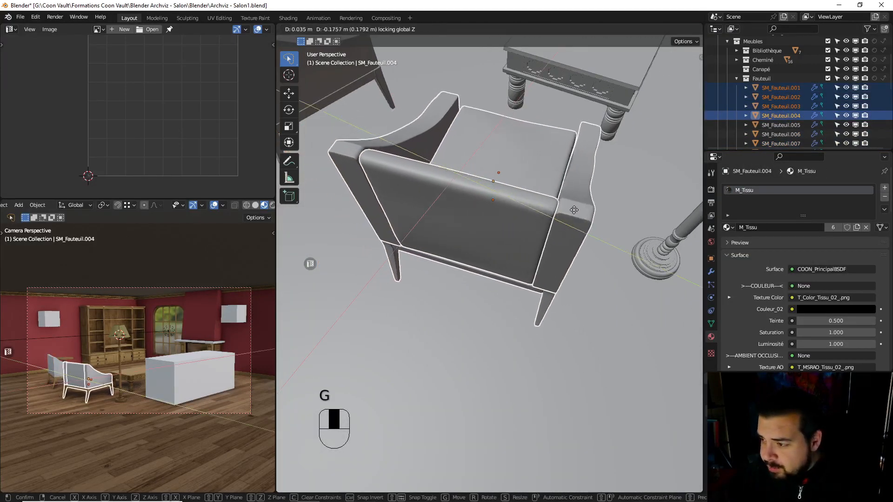
{"action": "left_click", "coordinate": [599, 222]}
Rotate the original armchair about 15.9° around the global Z axis
{"action": "key", "text": "r"}
{"action": "key", "text": "z"}
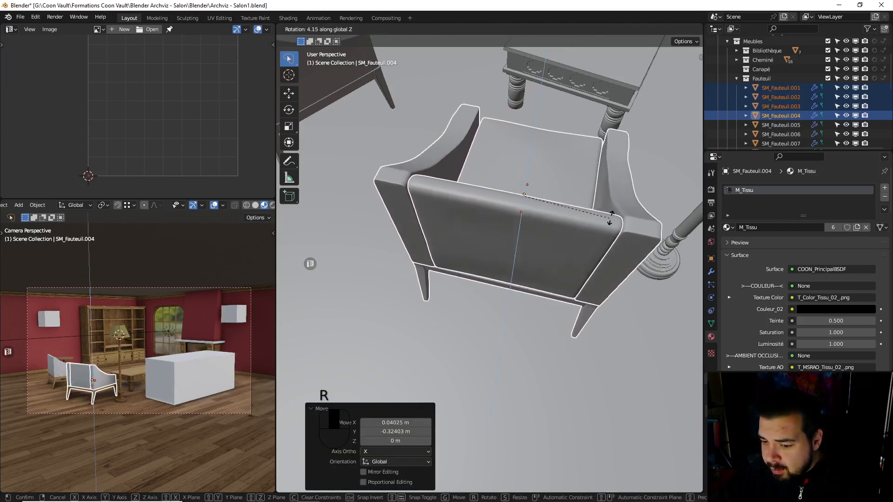
{"action": "left_click", "coordinate": [631, 202]}
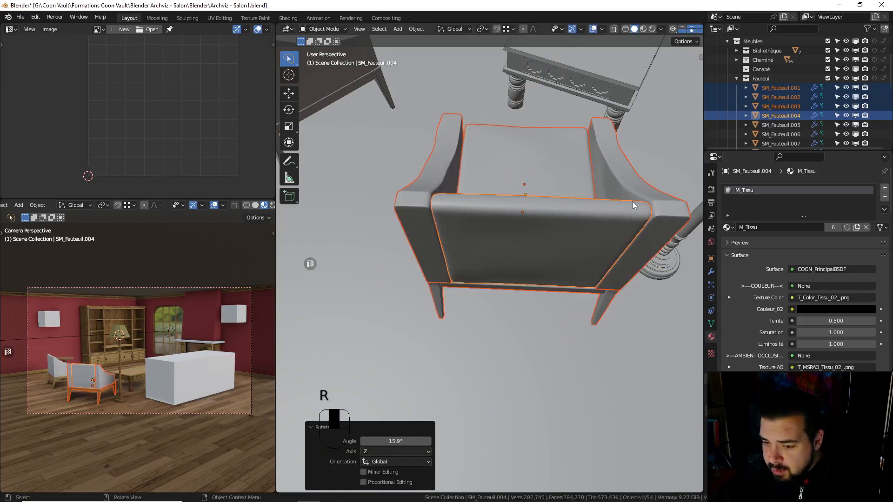
Average the UV island scale and pack the UVs of both armchairs' six fabric parts together, leaving out the wooden frames
{"action": "middle_click_drag", "start_coordinate": [609, 160], "coordinate": [483, 175]}
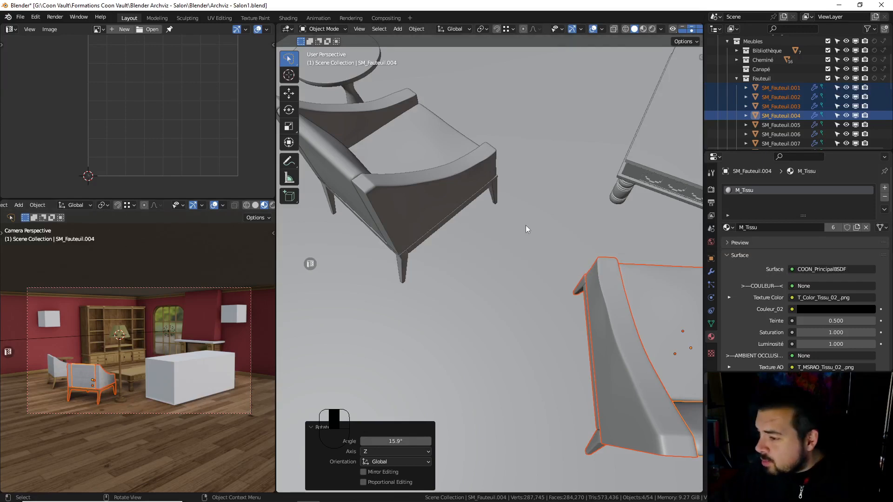
{"action": "scroll", "coordinate": [525, 225], "scroll_direction": "down", "scroll_amount": 2}
{"action": "scroll", "coordinate": [503, 218], "scroll_direction": "down", "scroll_amount": 3}
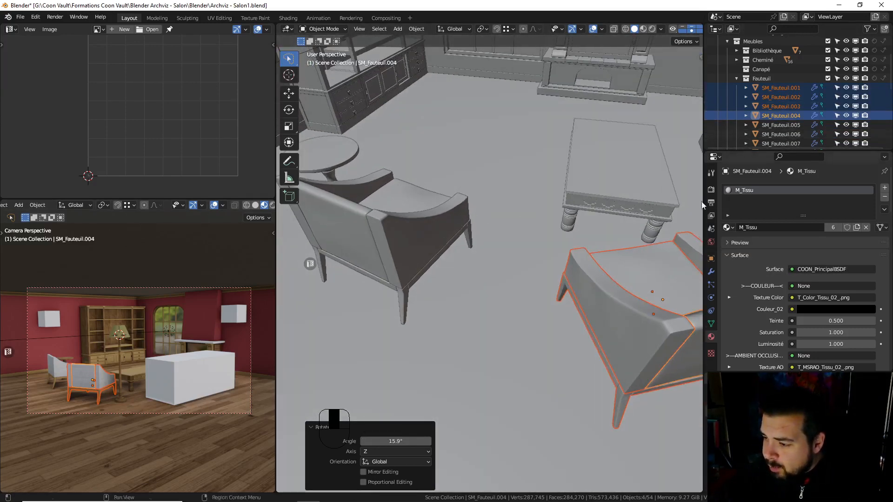
{"action": "left_click", "coordinate": [634, 272]}
{"action": "middle_click_drag", "start_coordinate": [634, 271], "coordinate": [577, 257], "text": "shift"}
{"action": "left_click", "coordinate": [565, 291], "text": "shift"}
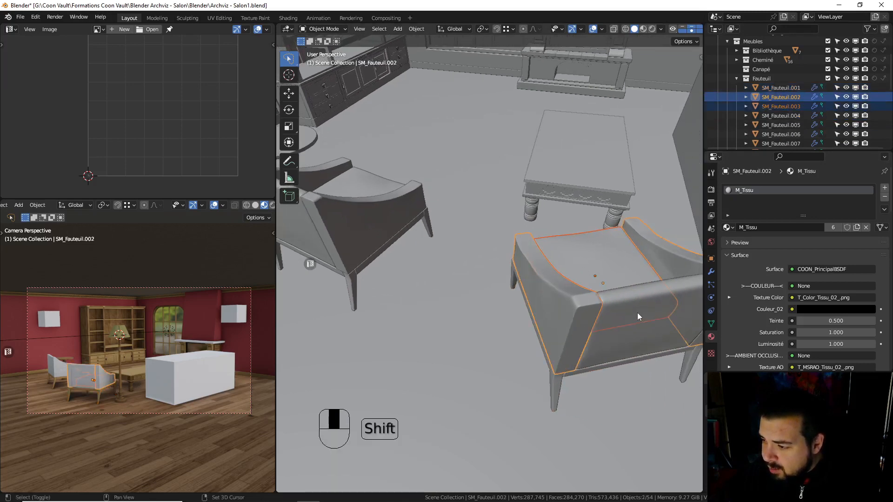
{"action": "left_click", "coordinate": [637, 316], "text": "shift"}
{"action": "left_click", "coordinate": [363, 204], "text": "shift"}
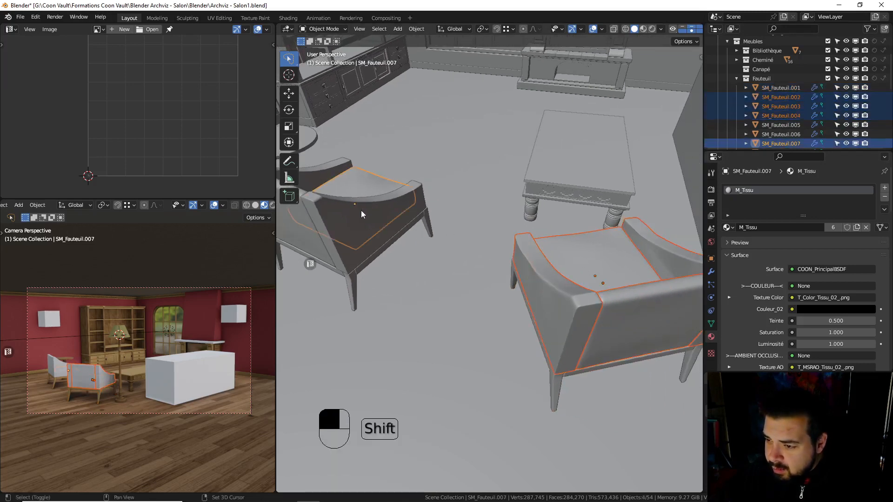
{"action": "left_click", "coordinate": [360, 210], "text": "shift"}
{"action": "middle_click_drag", "start_coordinate": [361, 210], "coordinate": [406, 212], "text": "shift"}
{"action": "left_click", "coordinate": [475, 221], "text": "shift"}
{"action": "key", "text": "Tab"}
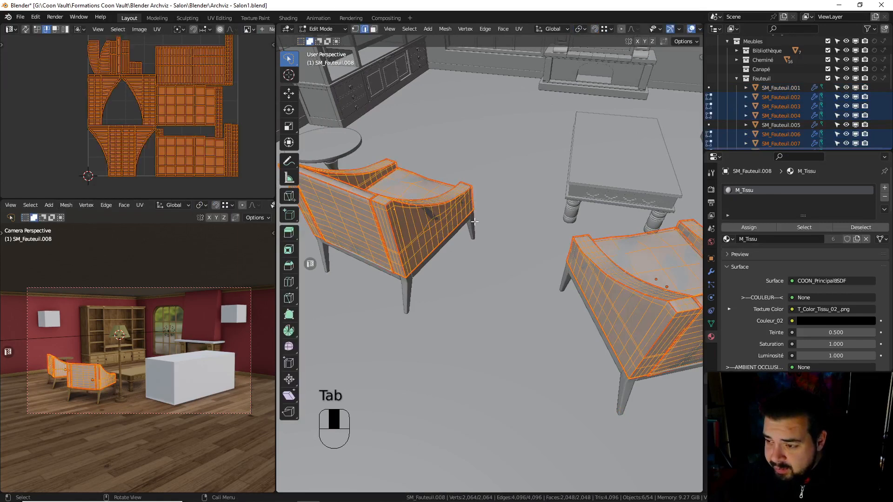
{"action": "key", "text": "a"}
{"action": "key", "text": "a"}
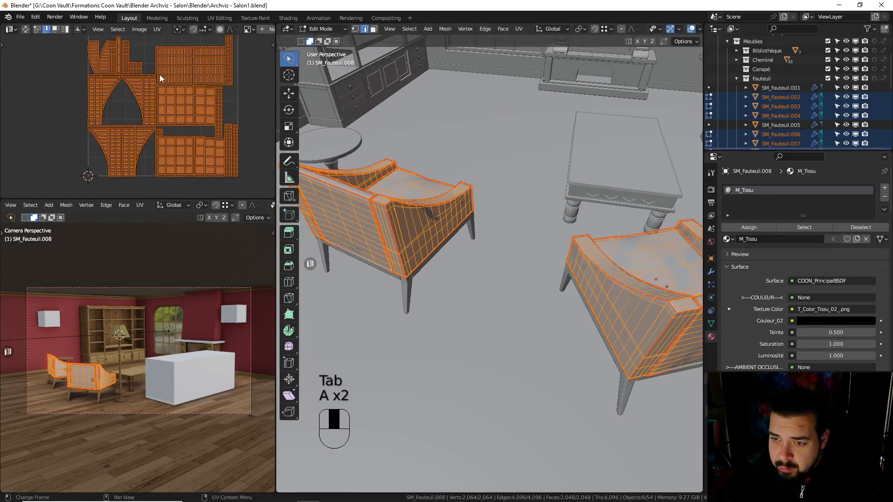
{"action": "key", "text": "ctrl+a"}
{"action": "key", "text": "ctrl+p"}
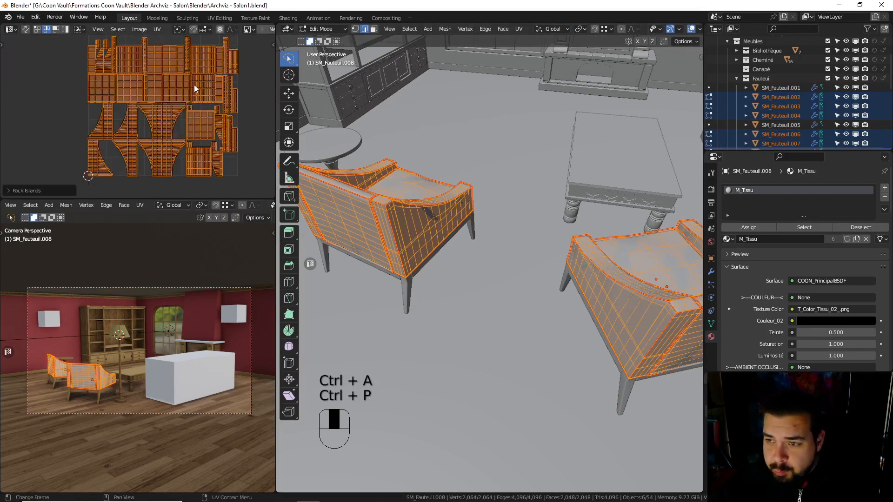
{"action": "key", "text": "Tab"}
Edit the UV_Scale value of the M_Tissu fabric material in its node setup
{"action": "left_click", "coordinate": [289, 19]}
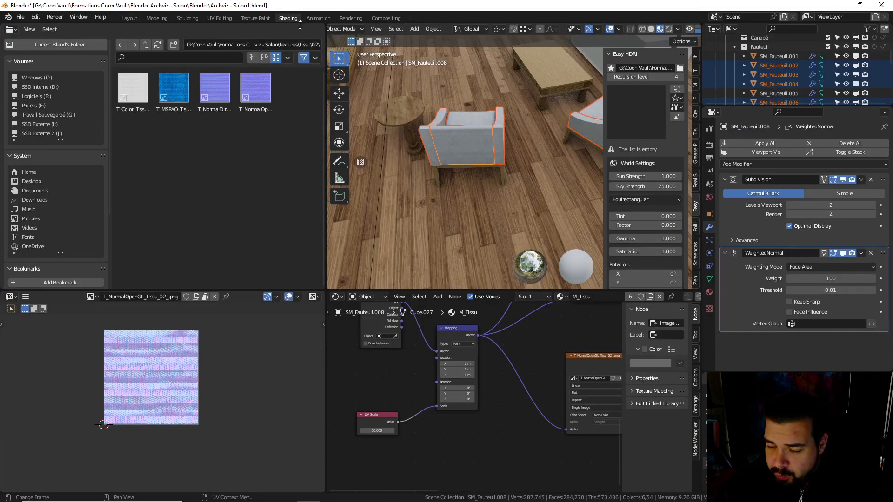
{"action": "left_click", "coordinate": [373, 428]}
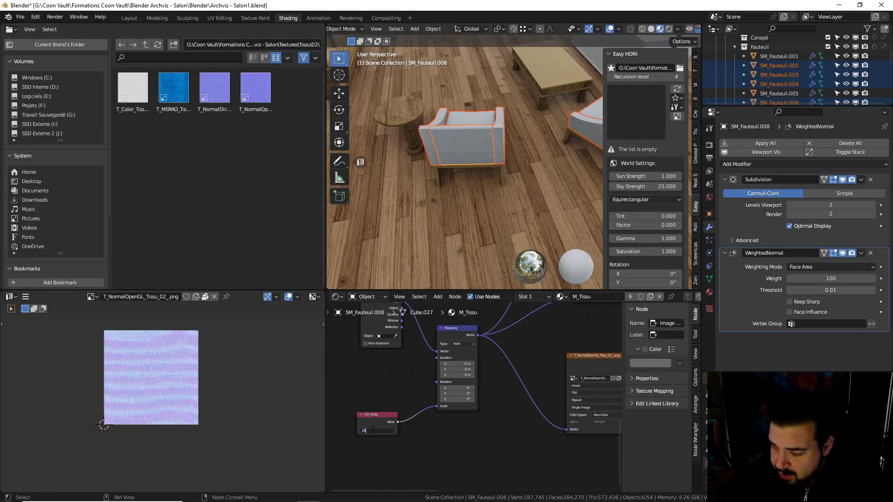
{"action": "key", "text": "Return"}
Check the UVs of the copied armchair's wooden frame, and repack the UV islands of the original armchair's frame, SM_Fauteuil.001
{"action": "middle_click_drag", "start_coordinate": [475, 260], "coordinate": [455, 166]}
{"action": "scroll", "coordinate": [455, 166], "scroll_direction": "up", "scroll_amount": 1}
{"action": "left_click", "coordinate": [416, 149]}
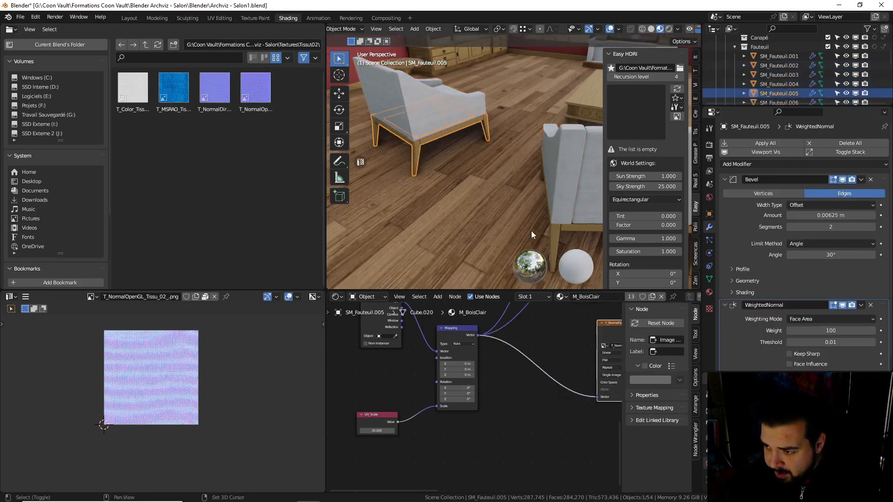
{"action": "left_click", "coordinate": [395, 29]}
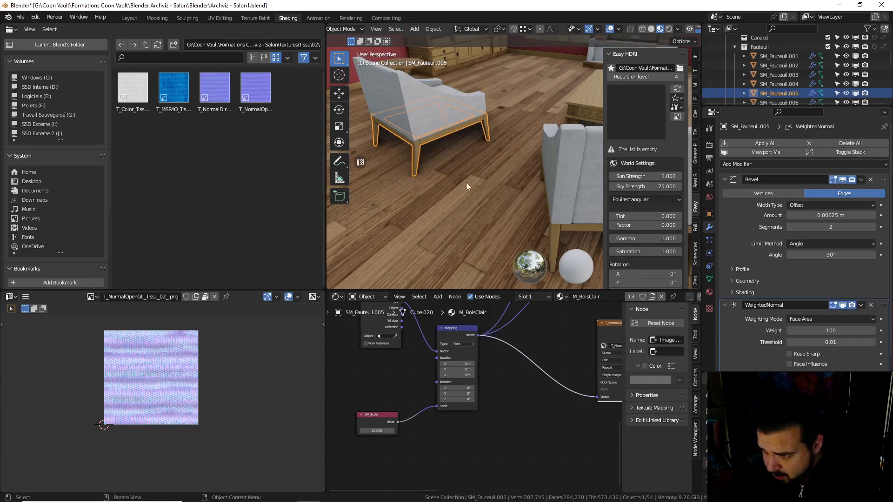
{"action": "key", "text": "Tab"}
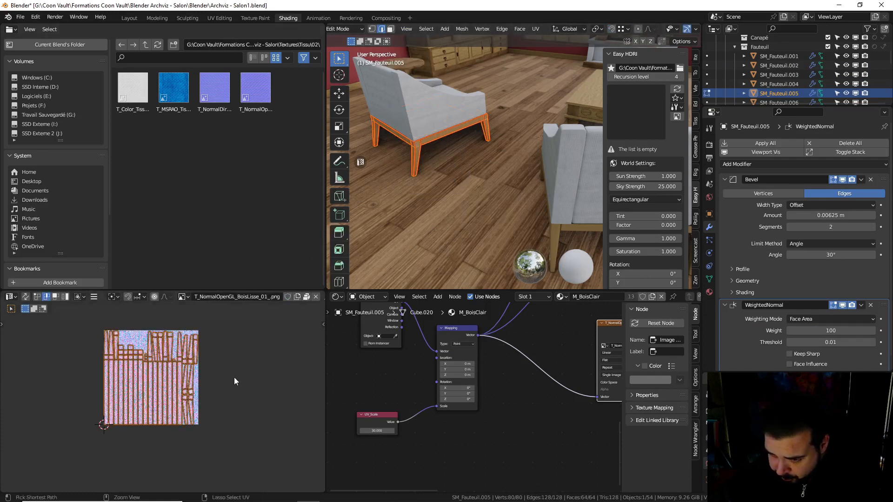
{"action": "key", "text": "Tab"}
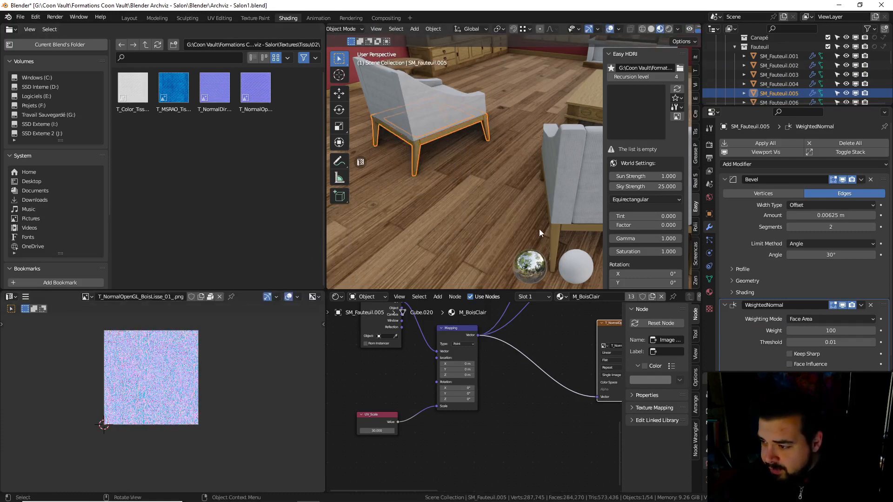
{"action": "left_click", "coordinate": [551, 232]}
{"action": "key", "text": "Tab"}
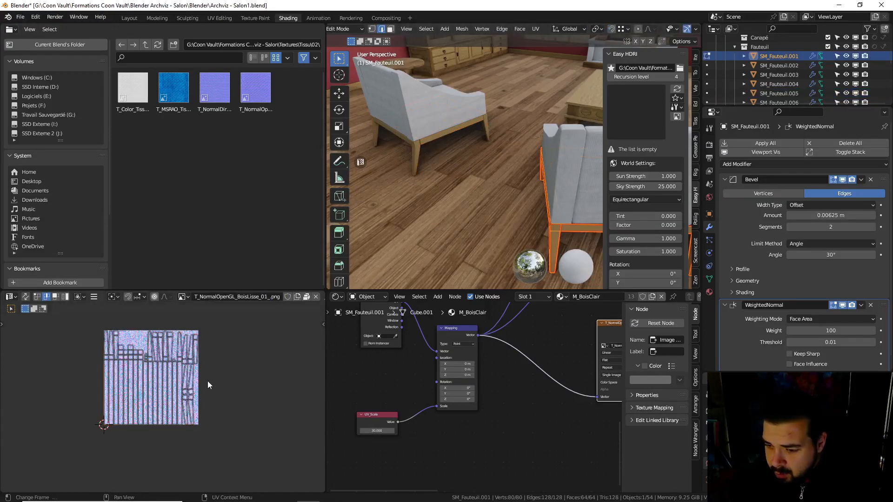
{"action": "key", "text": "ctrl+a"}
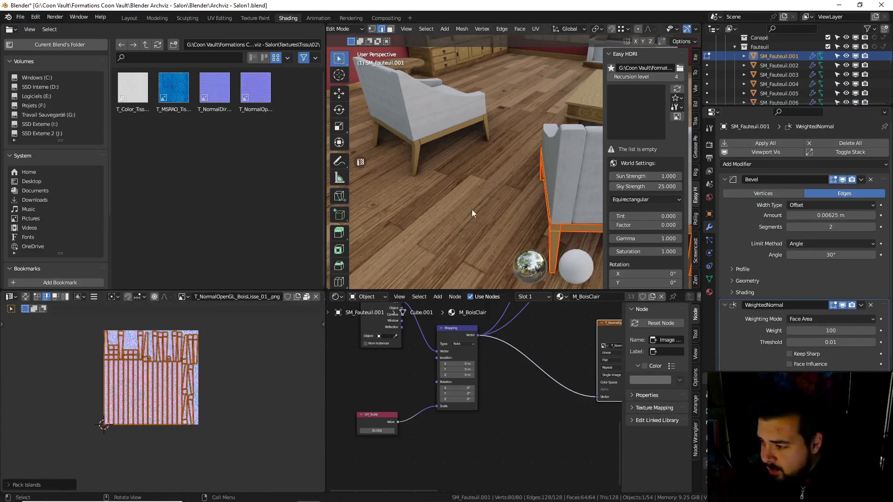
{"action": "key", "text": "Tab"}
Select every object sharing the armchair frame's material and open them together for mesh editing
{"action": "left_click", "coordinate": [396, 29]}
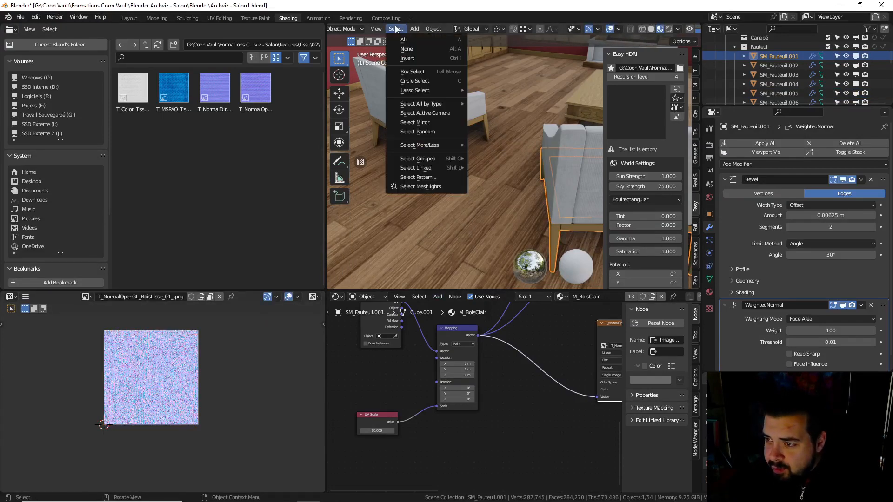
{"action": "mouse_move", "coordinate": [434, 168]}
{"action": "left_click", "coordinate": [487, 178]}
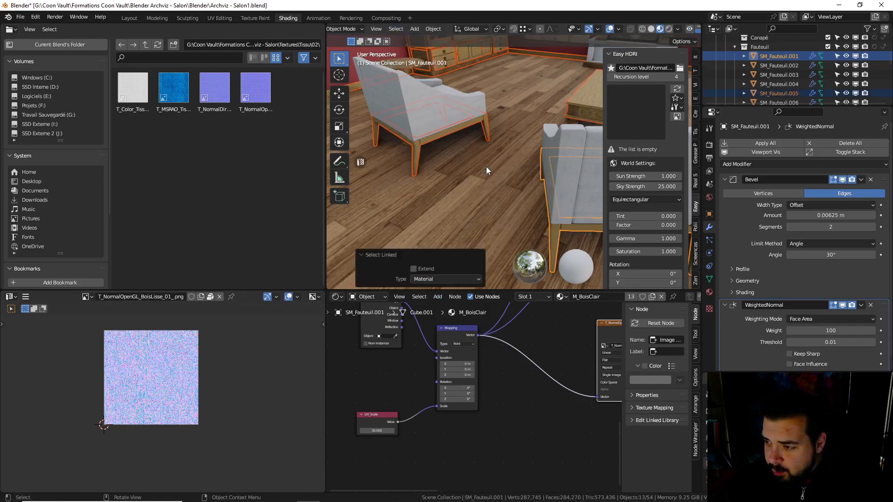
{"action": "key", "text": "Tab"}
{"action": "key", "text": "Tab"}
{"action": "key", "text": "Tab"}
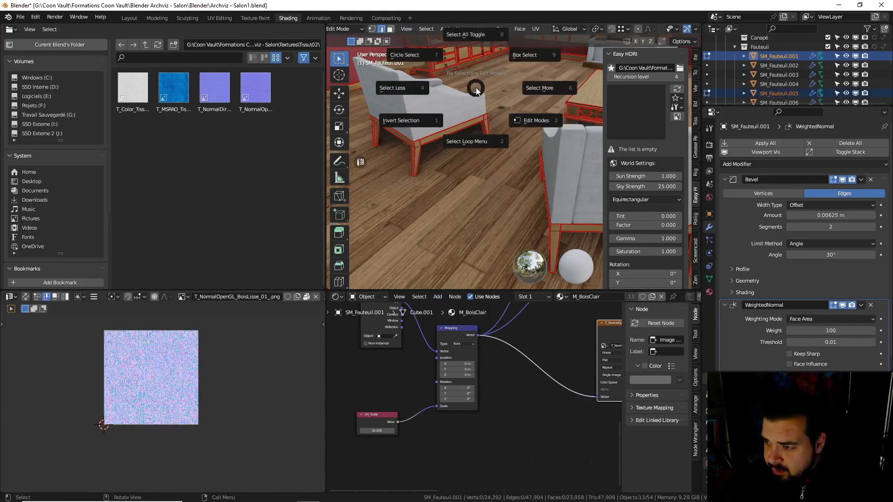
Select all geometry assigned to the M_BoisClair material across the objects being edited
{"action": "key", "text": "a"}
{"action": "left_click", "coordinate": [498, 88]}
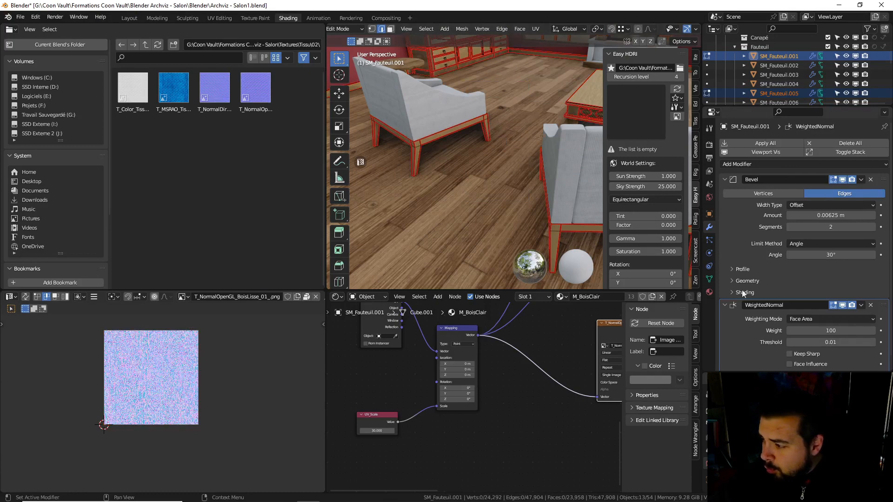
{"action": "left_click", "coordinate": [709, 292]}
{"action": "left_click", "coordinate": [804, 182]}
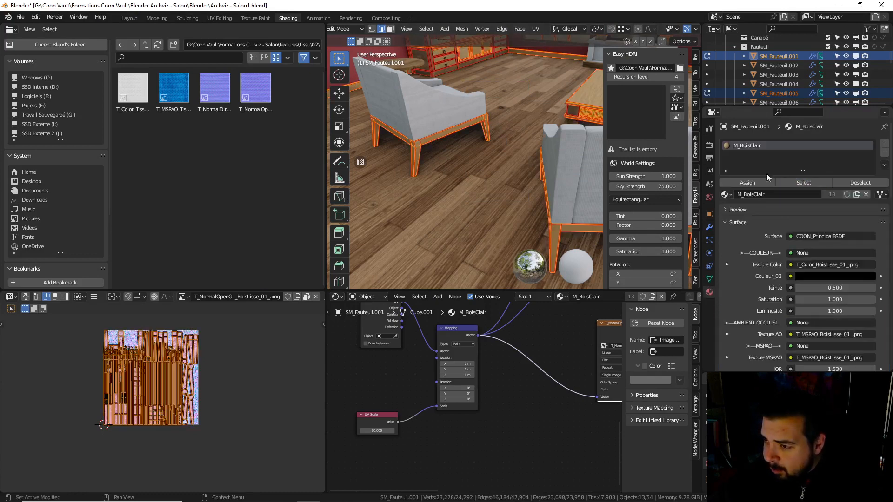
Average the island scale of all M_BoisClair UVs across the edited objects, repack the islands, and return to object mode with nothing selected
{"action": "key", "text": "a"}
{"action": "key", "text": "a"}
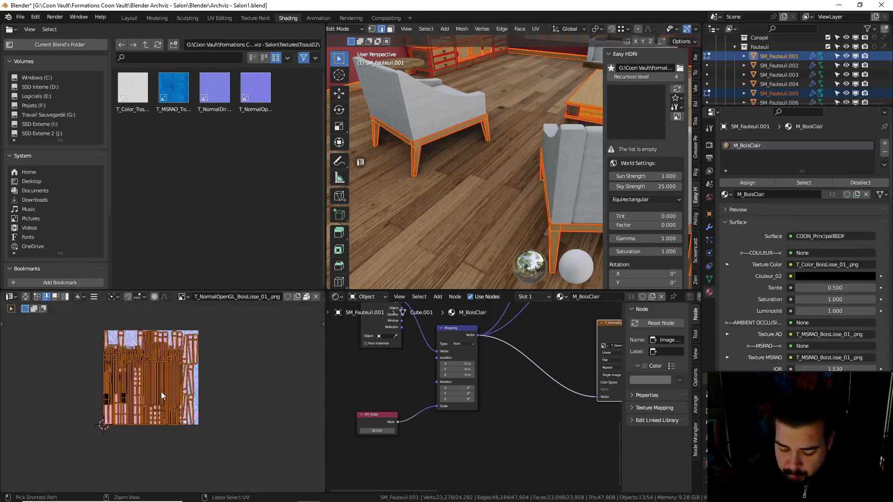
{"action": "key", "text": "ctrl+a"}
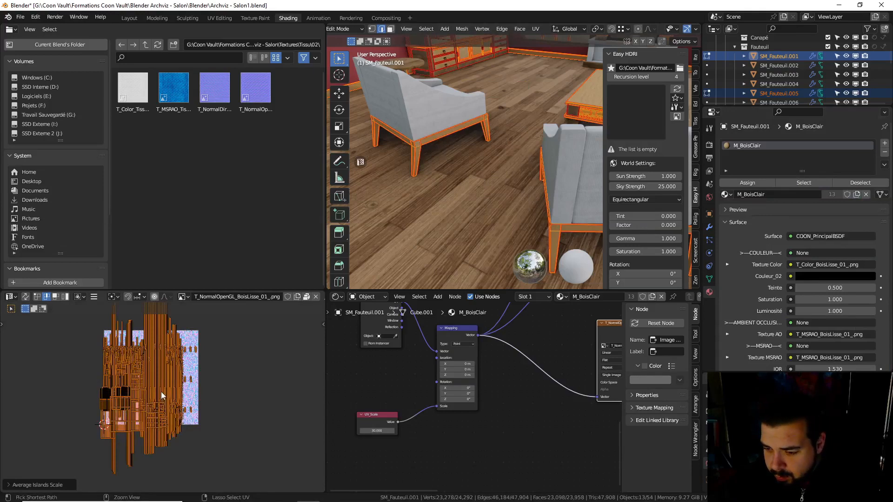
{"action": "key", "text": "ctrl+p"}
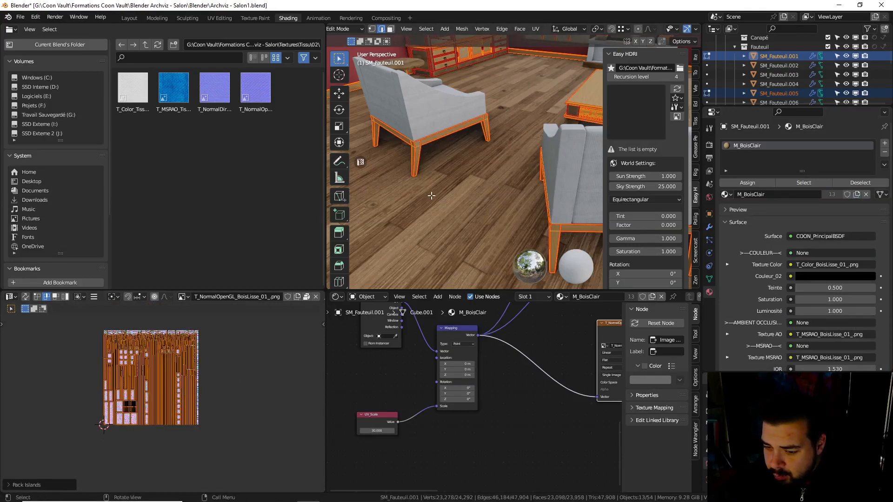
{"action": "key", "text": "Tab"}
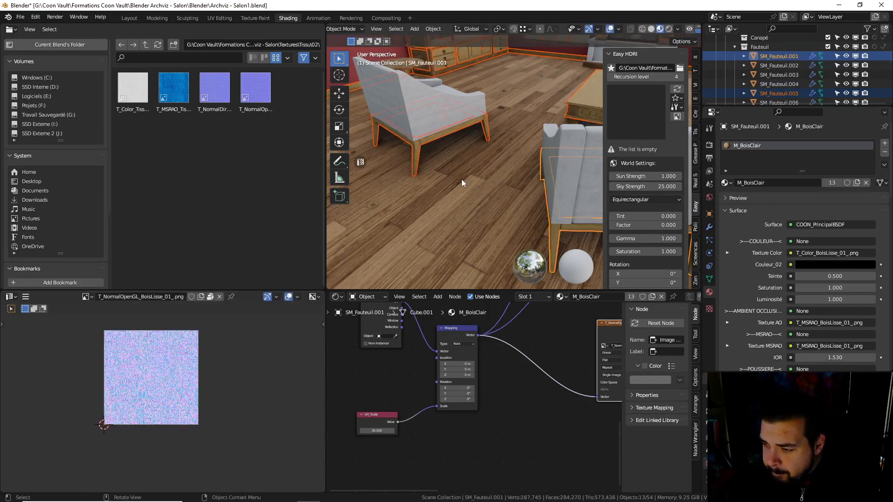
{"action": "middle_click_drag", "start_coordinate": [466, 183], "coordinate": [493, 177]}
{"action": "key", "text": "a"}
{"action": "left_click", "coordinate": [489, 126]}
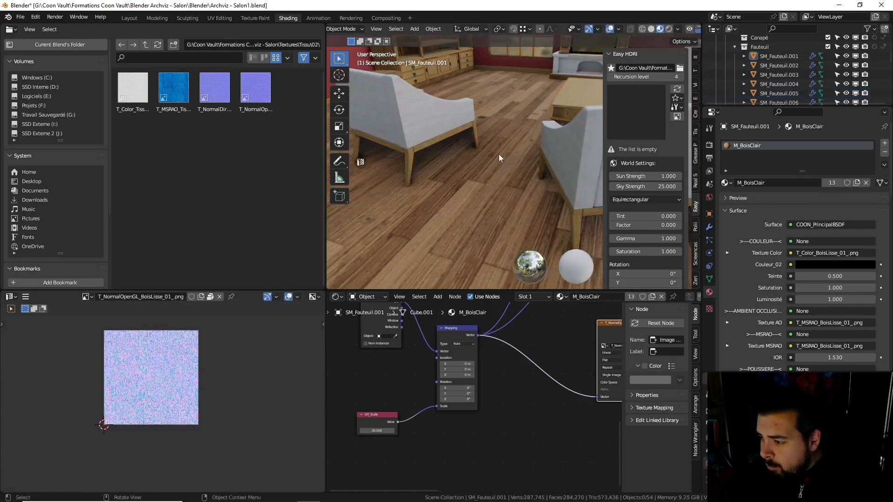
Select the bookcase's door-handle object, SM_BibliothequePoignetsPorte, and extend the selection to every object linked by its M_BoisMedium material
{"action": "left_click", "coordinate": [451, 77]}
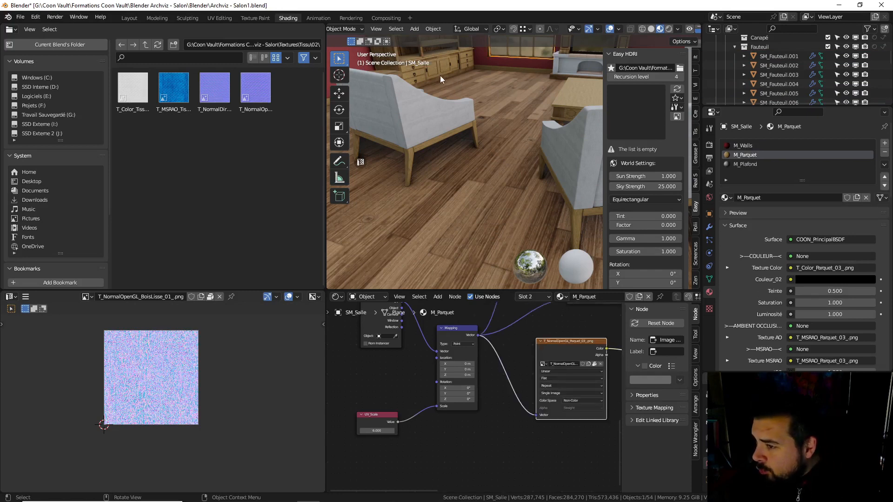
{"action": "left_click", "coordinate": [440, 77]}
{"action": "left_click", "coordinate": [442, 80]}
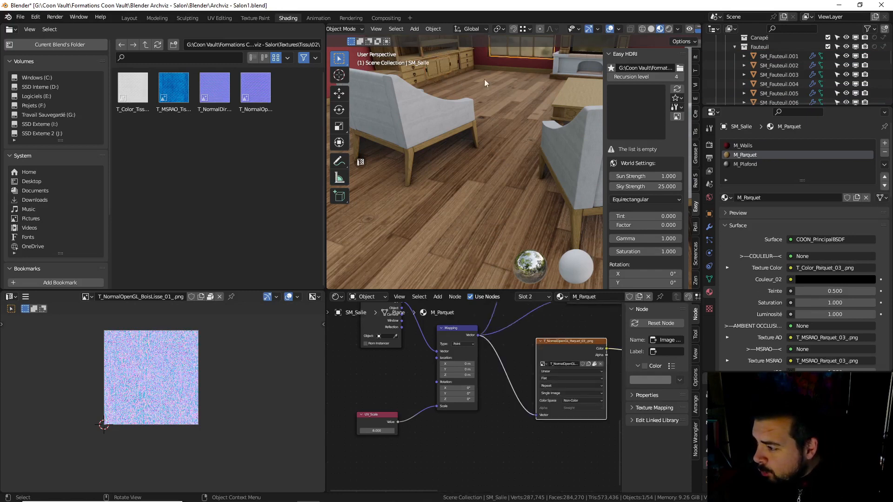
{"action": "left_click", "coordinate": [454, 67]}
{"action": "left_click", "coordinate": [752, 148]}
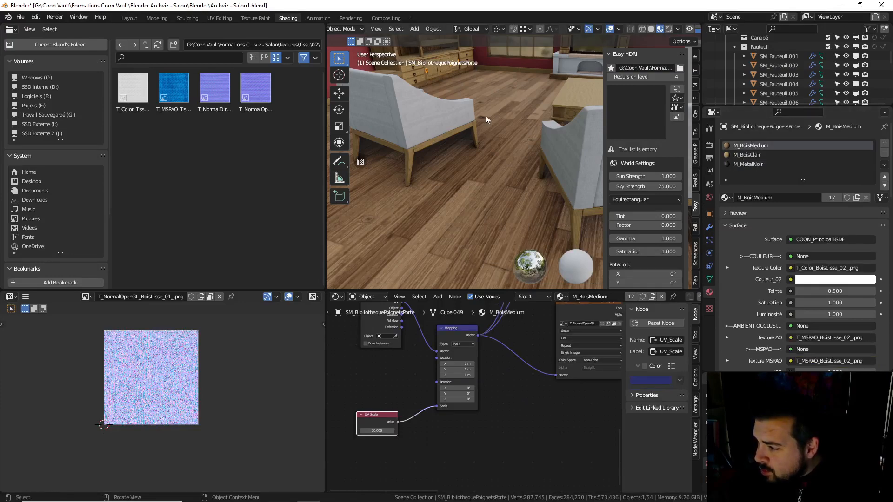
{"action": "left_click", "coordinate": [433, 28]}
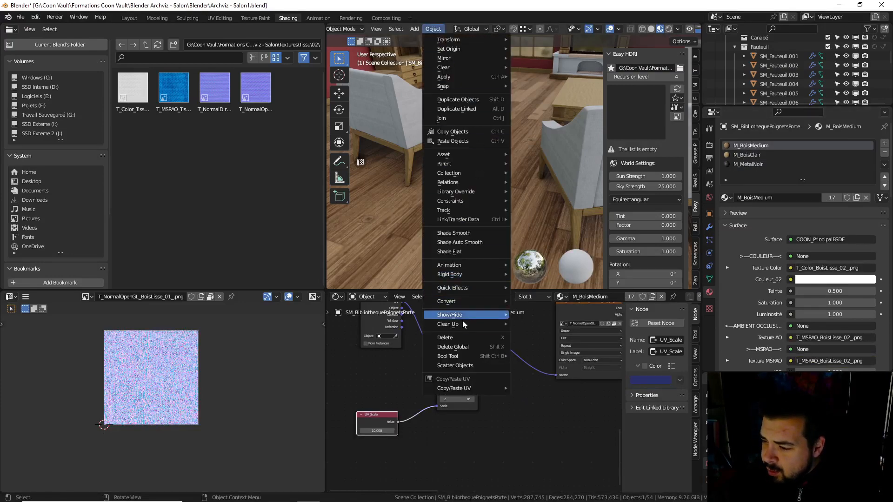
{"action": "left_click", "coordinate": [433, 29]}
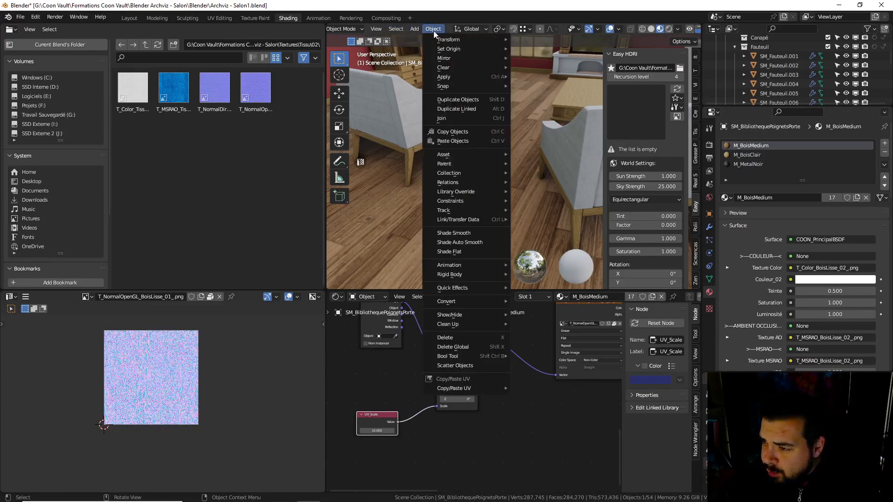
{"action": "left_click", "coordinate": [396, 29]}
{"action": "mouse_move", "coordinate": [434, 167]}
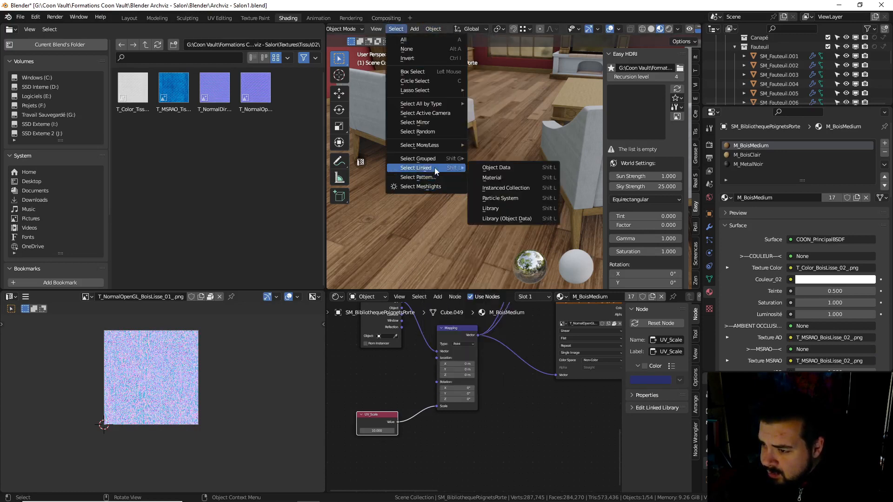
{"action": "left_click", "coordinate": [493, 179]}
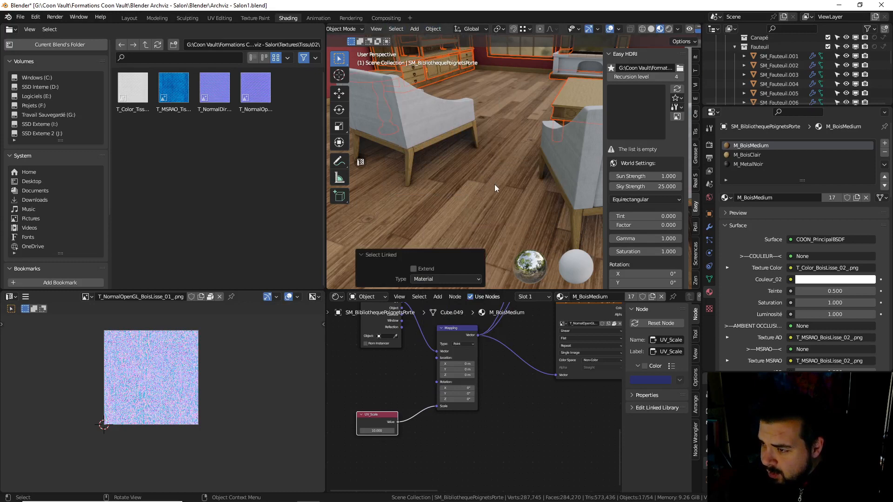
Open the linked objects together for mesh editing, select the M_BoisMedium geometry to check its UV layout, then exit and deselect everything
{"action": "middle_click_drag", "start_coordinate": [503, 160], "coordinate": [523, 149]}
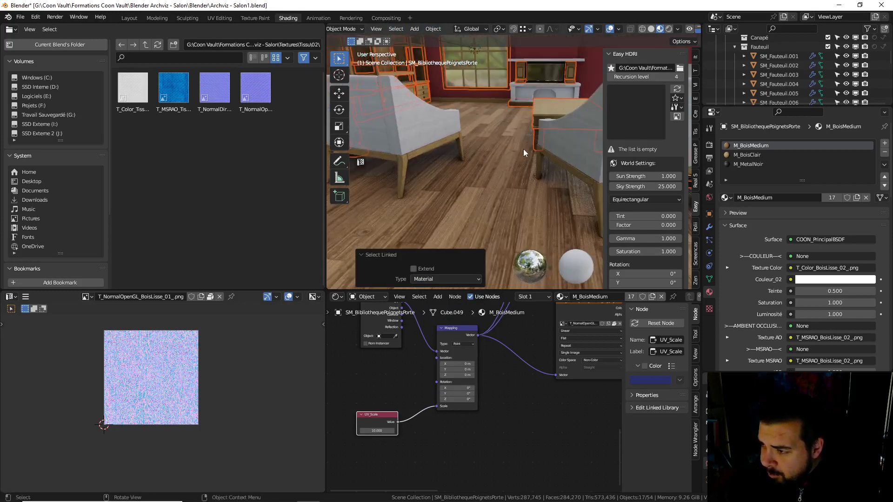
{"action": "left_click", "coordinate": [537, 109]}
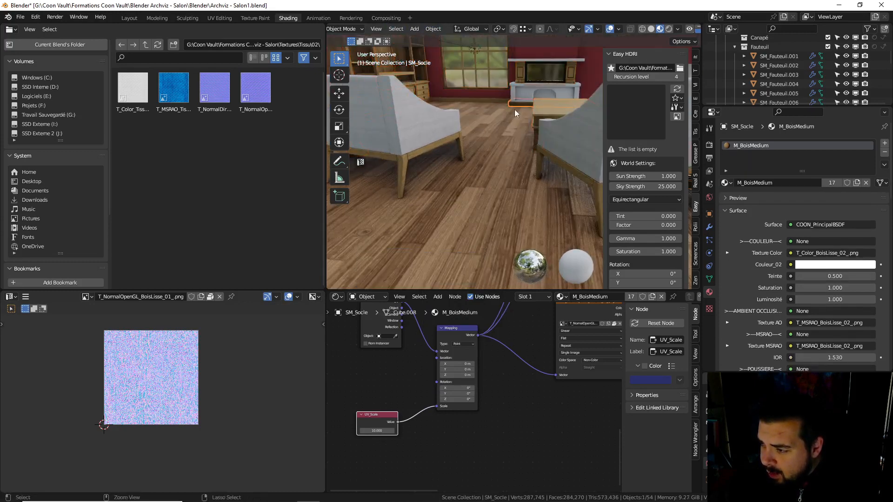
{"action": "key", "text": "ctrl+z"}
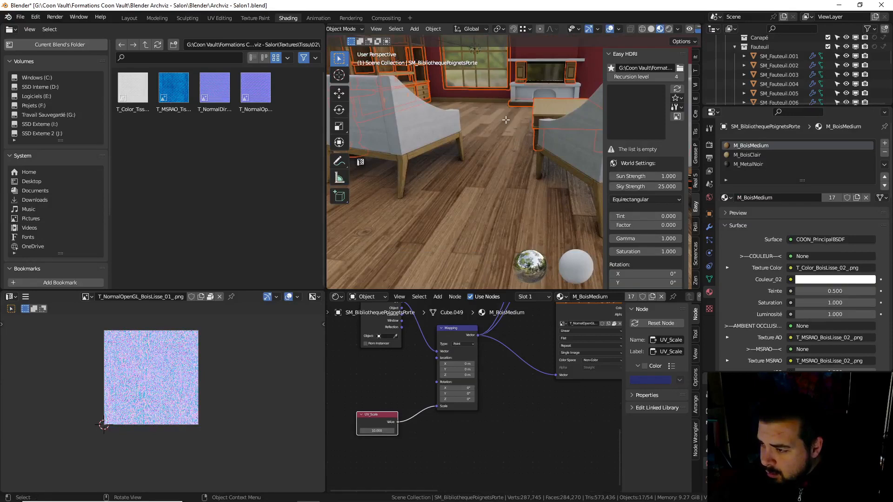
{"action": "key", "text": "Tab"}
{"action": "left_click", "coordinate": [484, 157]}
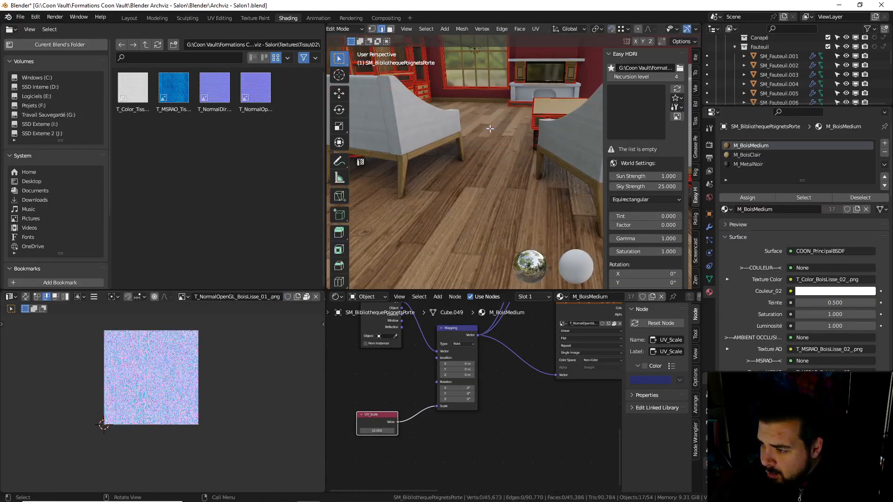
{"action": "left_click", "coordinate": [803, 198]}
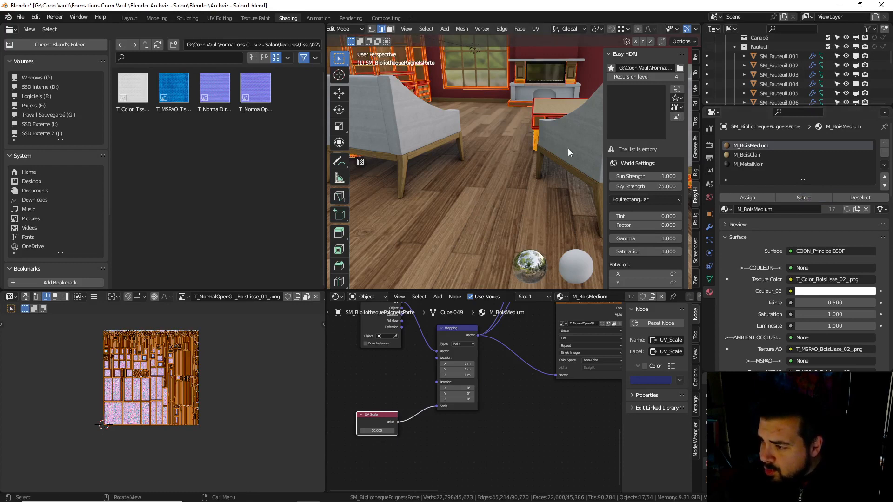
{"action": "key", "text": "Tab"}
{"action": "scroll", "coordinate": [507, 163], "scroll_direction": "down", "scroll_amount": 4}
{"action": "key", "text": "a"}
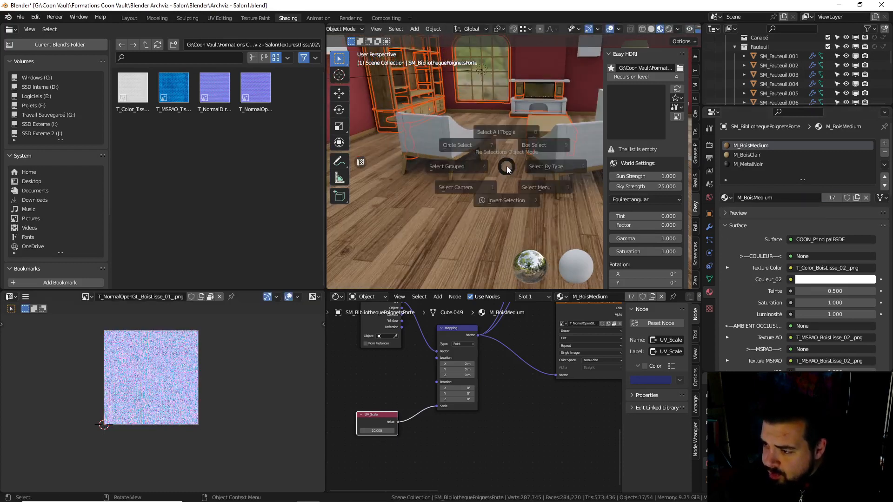
{"action": "left_click", "coordinate": [501, 114]}
{"action": "middle_click_drag", "start_coordinate": [504, 160], "coordinate": [439, 180]}
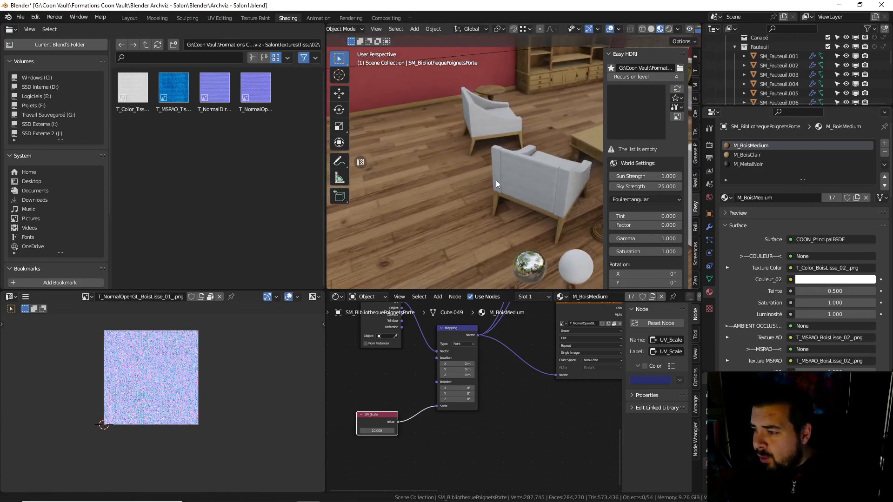
{"action": "middle_click_drag", "start_coordinate": [496, 180], "coordinate": [468, 182]}
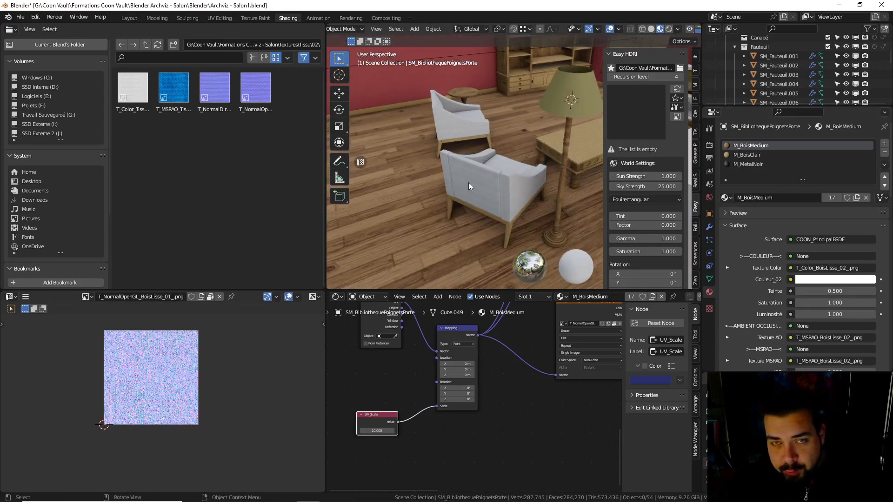
{"action": "mouse_move", "coordinate": [476, 157]}
{"action": "middle_mouse_down"}
{"action": "mouse_move", "coordinate": [492, 162]}
{"action": "mouse_move", "coordinate": [456, 147]}
{"action": "mouse_move", "coordinate": [563, 154]}
{"action": "mouse_move", "coordinate": [513, 153]}
{"action": "mouse_move", "coordinate": [473, 174]}
{"action": "middle_mouse_up"}
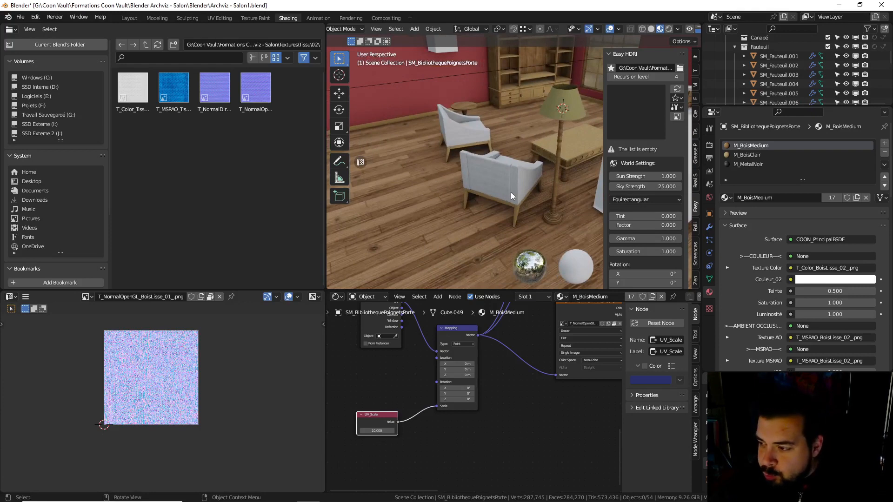
{"action": "middle_click_drag", "start_coordinate": [510, 192], "coordinate": [463, 197]}
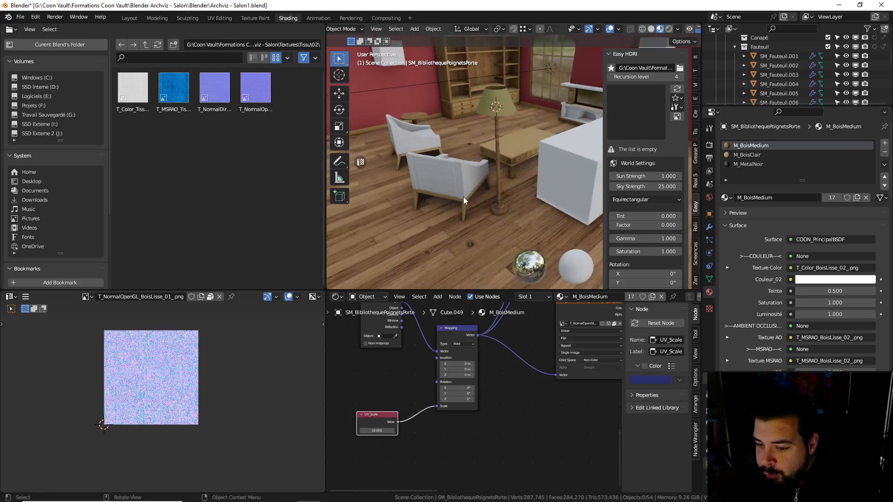